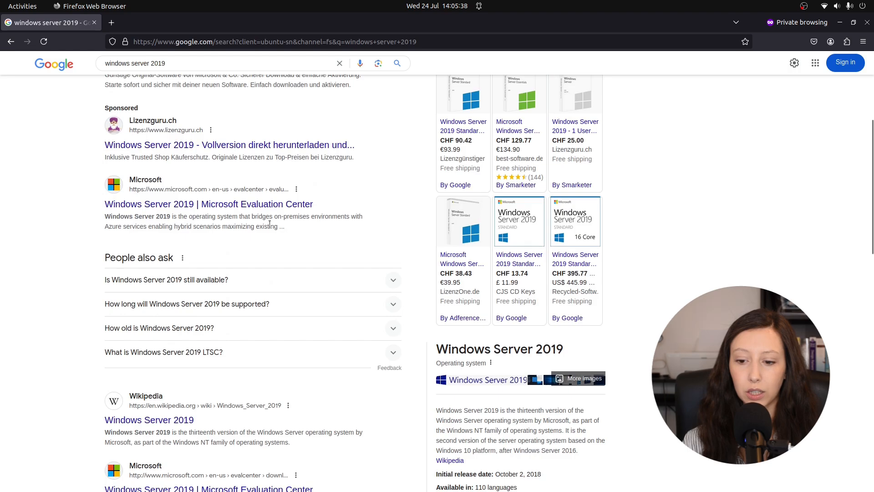
# Download the English (United States) 64-bit Windows Server 2019 evaluation ISO and open a terminal
pyautogui.scroll(-2, 269, 224)
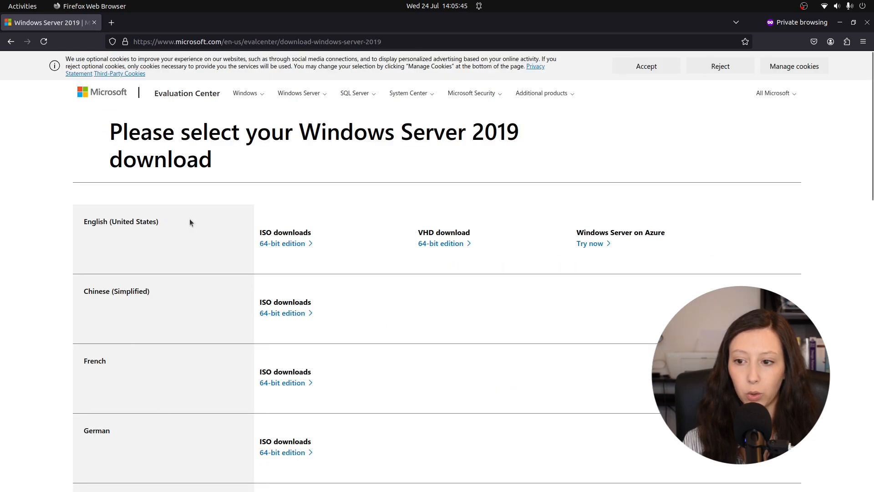
pyautogui.click(274, 246)
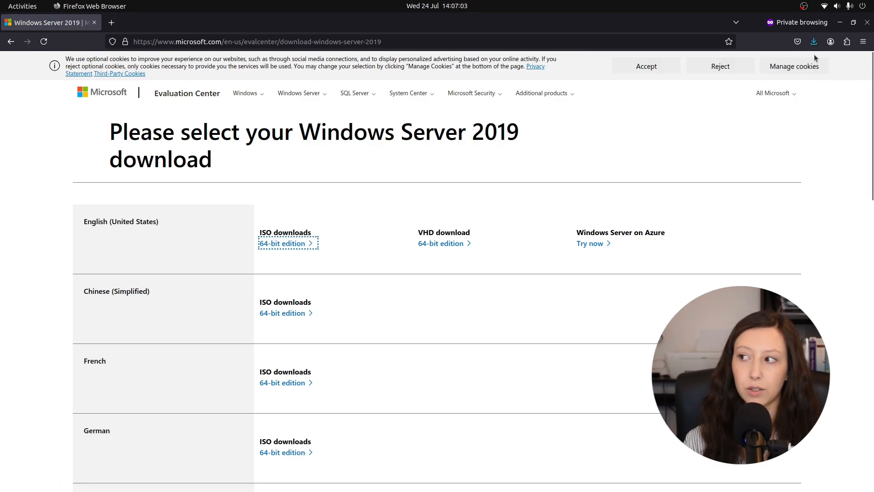
pyautogui.click(814, 42)
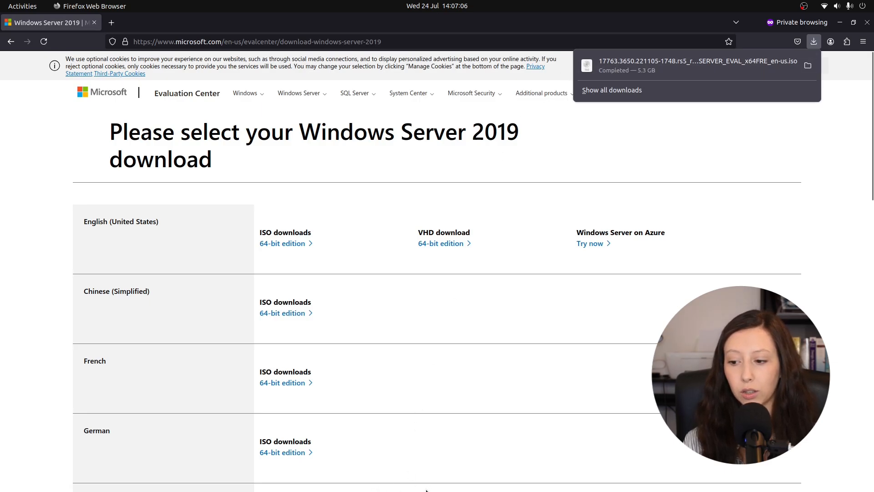
pyautogui.click(417, 478)
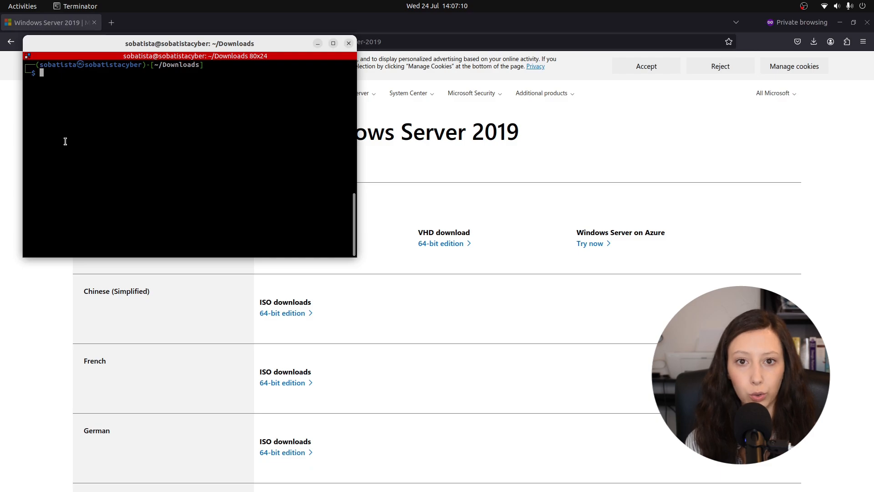
# Rename the downloaded 17763 ISO to windows_server_2019.iso with mv and list Downloads to confirm
pyautogui.write('ls')
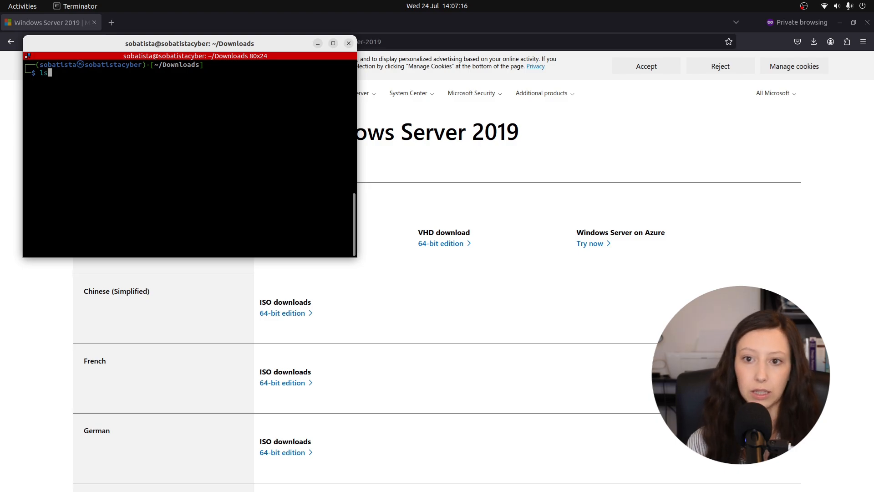
pyautogui.press('Return')
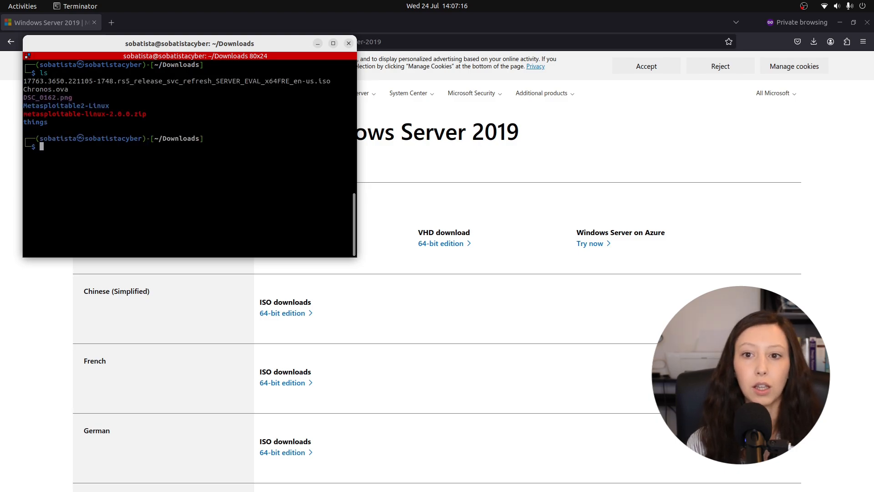
pyautogui.doubleClick(192, 82)
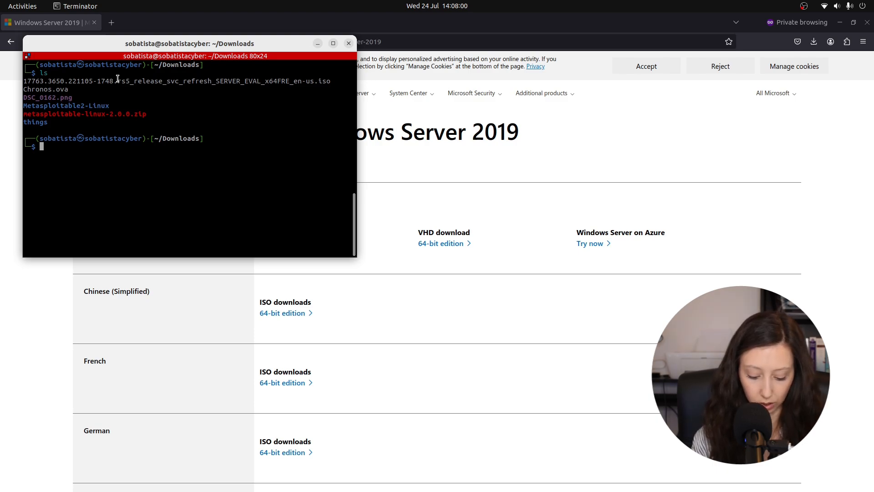
pyautogui.write('mv 1')
pyautogui.press('Tab')
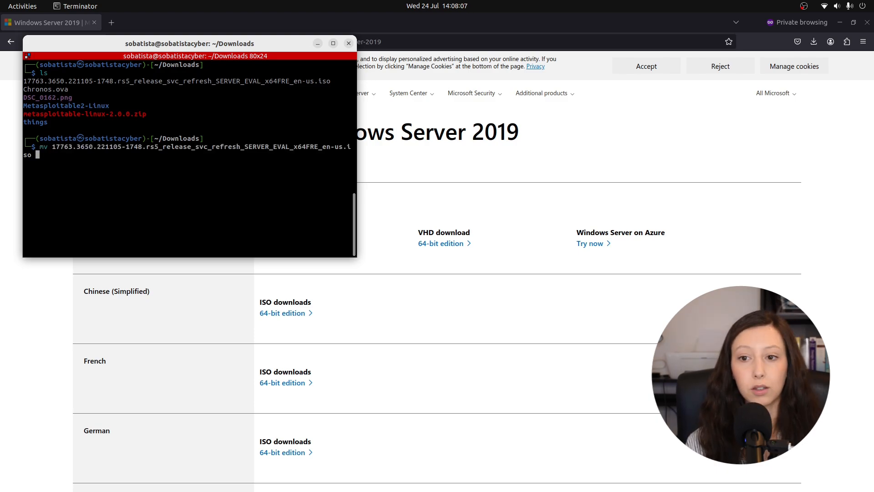
pyautogui.write('windows')
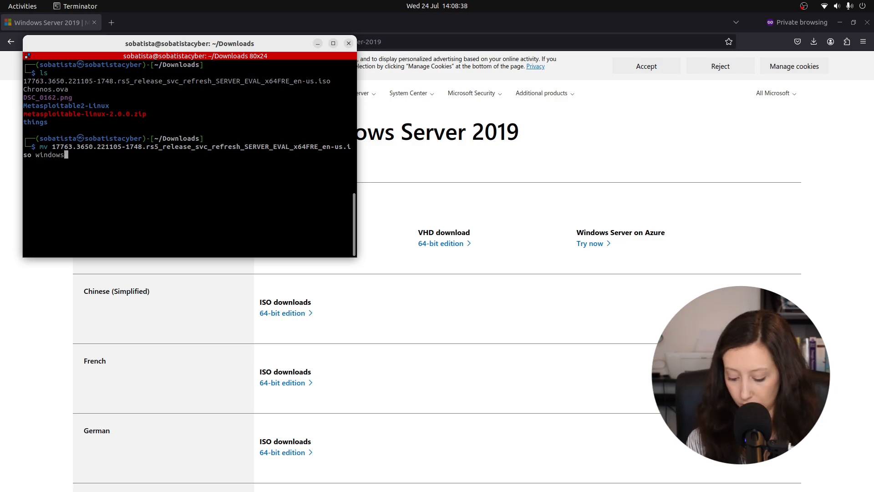
pyautogui.write('_')
pyautogui.write('server')
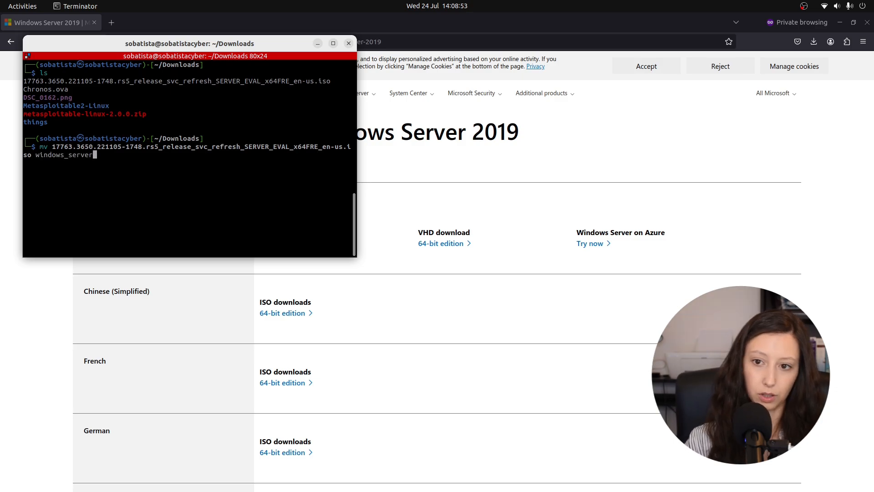
pyautogui.write('_201')
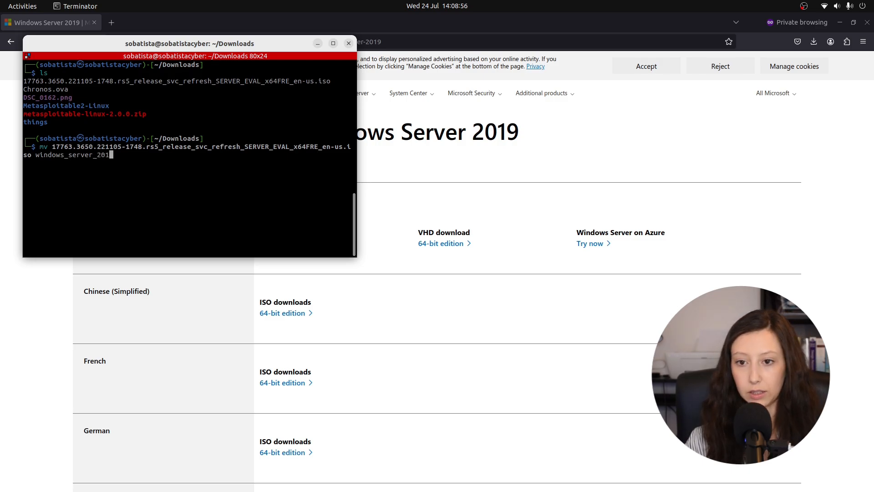
pyautogui.write('9.iso')
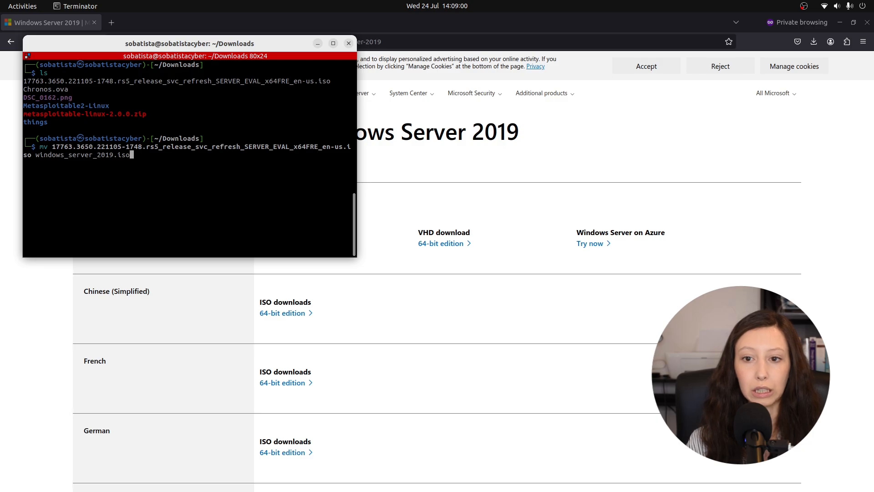
pyautogui.press('Return')
pyautogui.hotkey('ctrl', 'l')
pyautogui.write('ls')
pyautogui.press('Return')
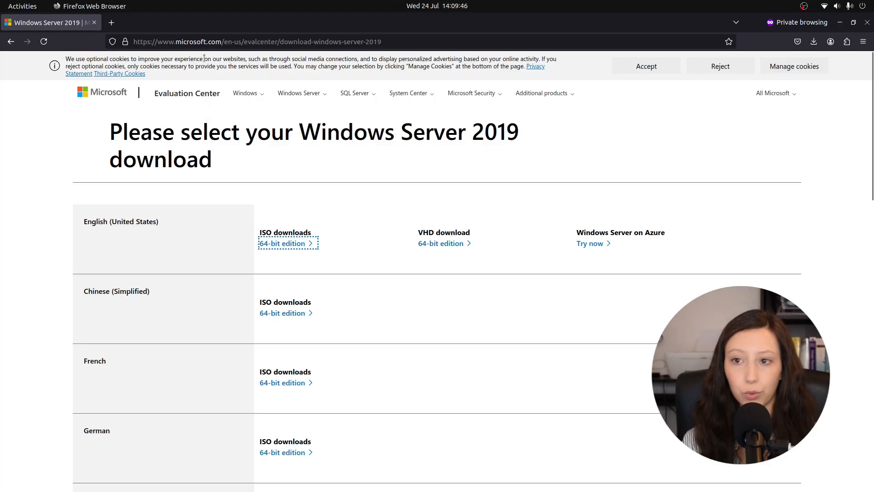
# Search for the Windows 10 Enterprise evaluation center page and download its English 64-bit ISO
pyautogui.click(210, 42)
pyautogui.write('wido')
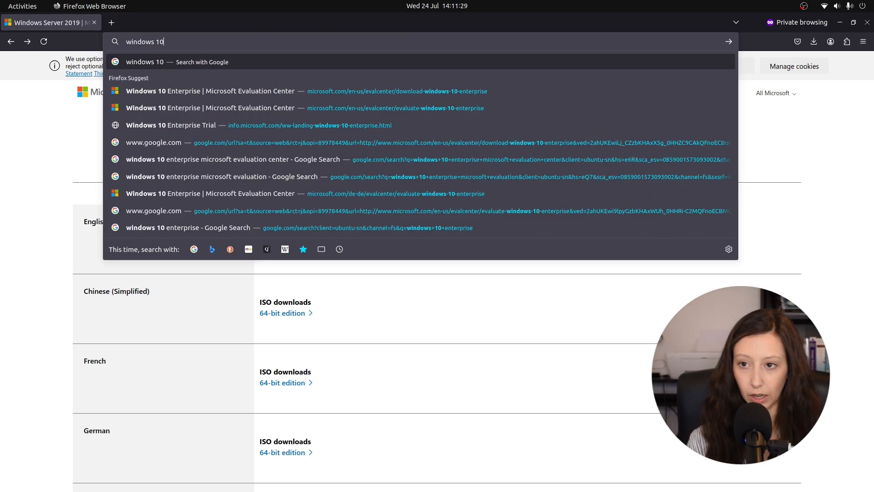
pyautogui.write('enterprise')
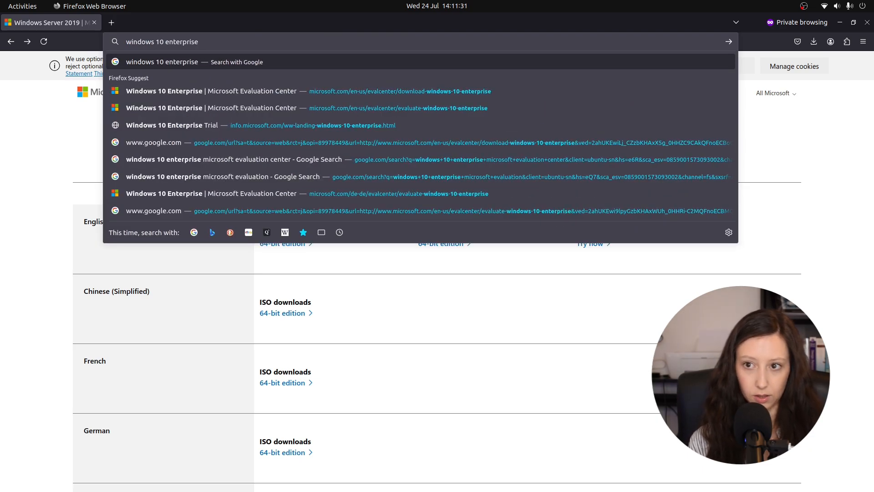
pyautogui.write(' microso')
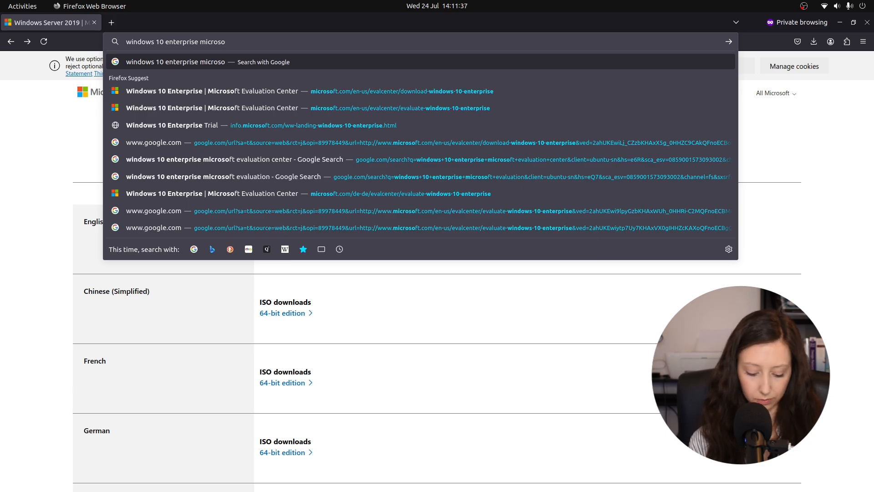
pyautogui.write('ft evaluation cen')
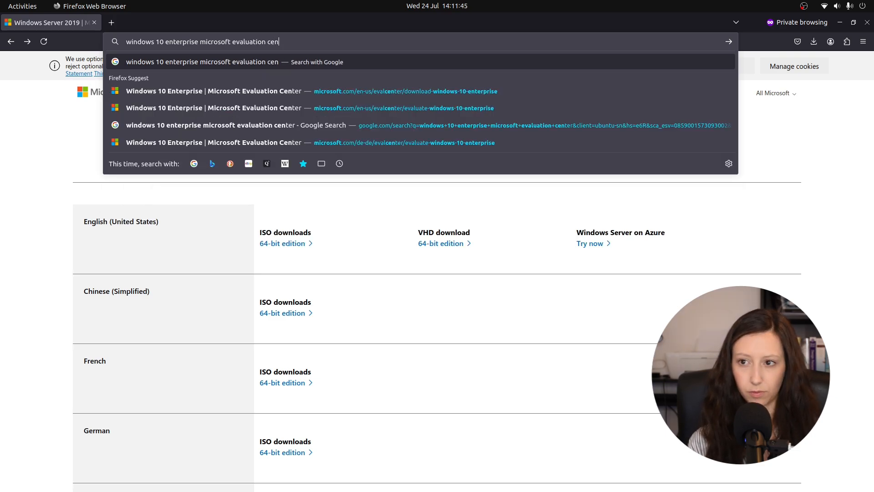
pyautogui.write('ter')
pyautogui.press('Return')
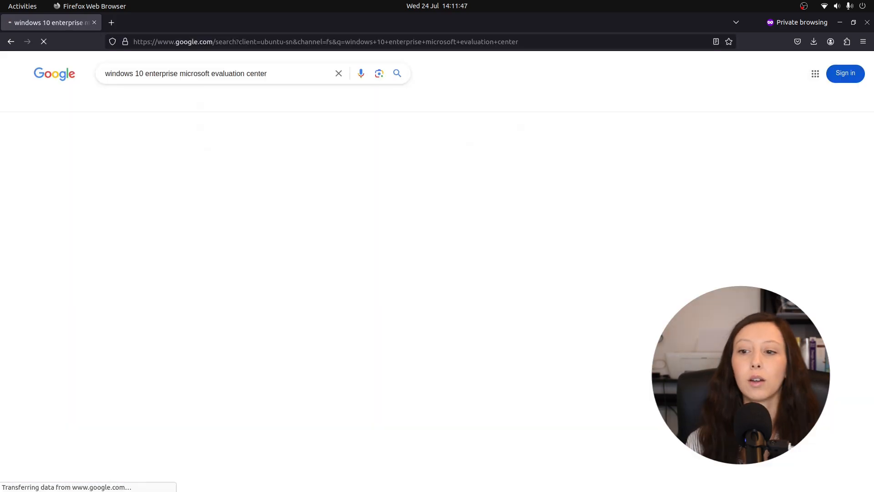
pyautogui.scroll(-1, 120, 307)
pyautogui.scroll(-3, 120, 308)
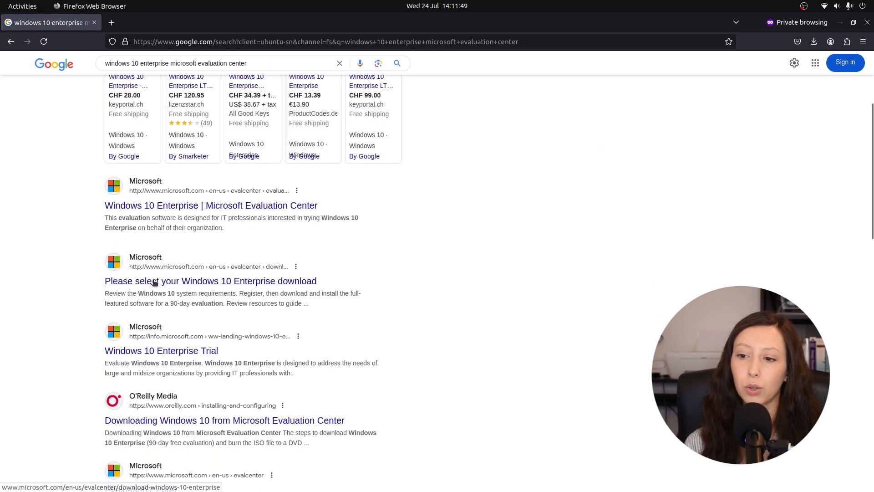
pyautogui.middleClick(146, 281)
pyautogui.click(155, 23)
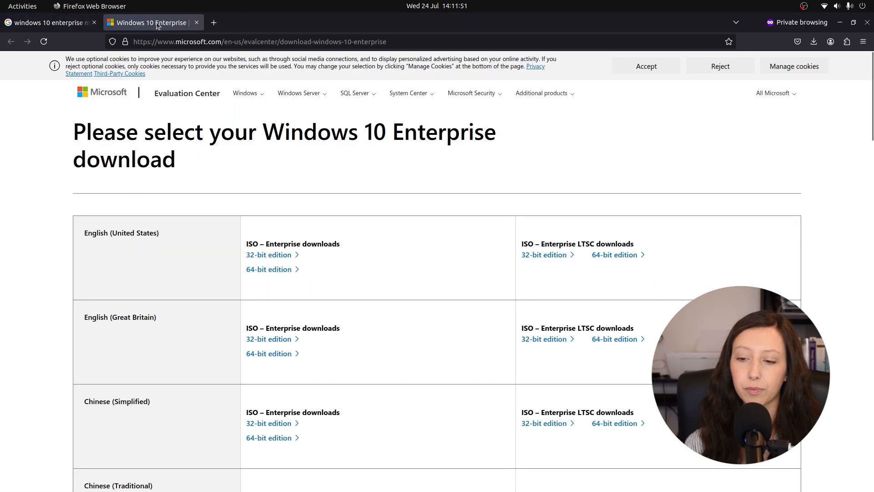
pyautogui.click(263, 273)
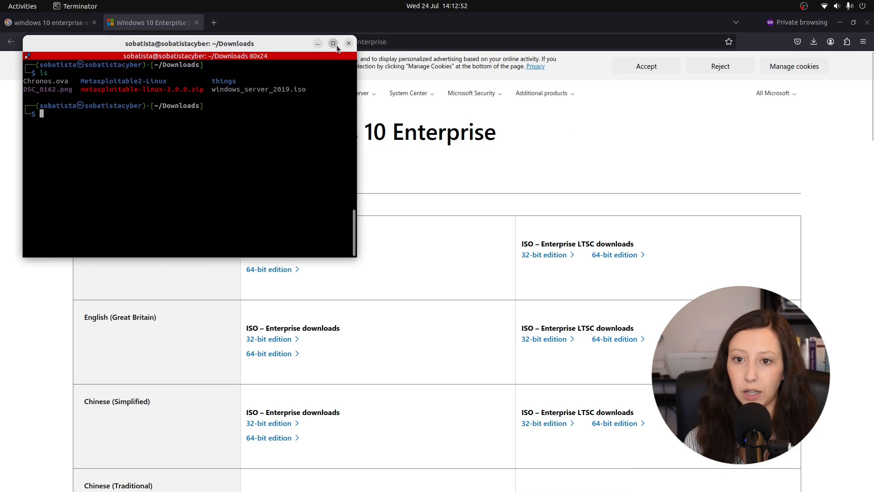
# List the Downloads folder in the terminal to locate the Windows 10 Enterprise ISO
pyautogui.click(337, 45)
pyautogui.hotkey('ctrl', 'l')
pyautogui.write('ls')
pyautogui.press('Return')
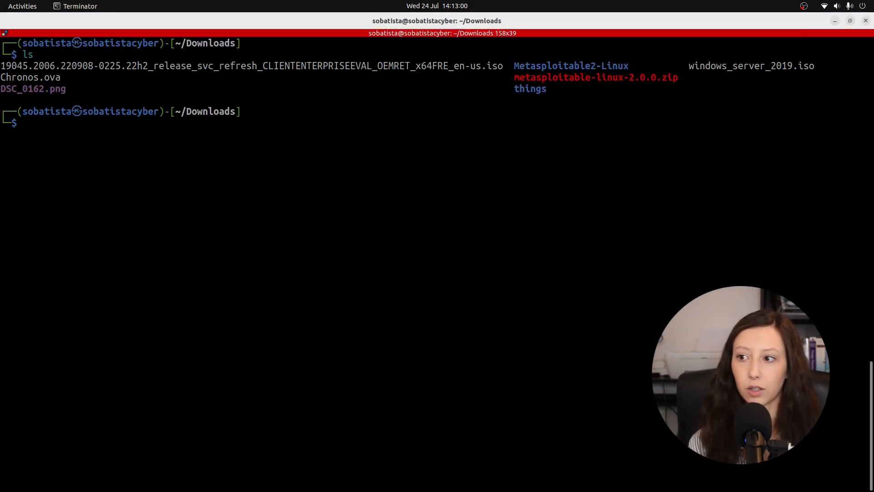
pyautogui.doubleClick(9, 65)
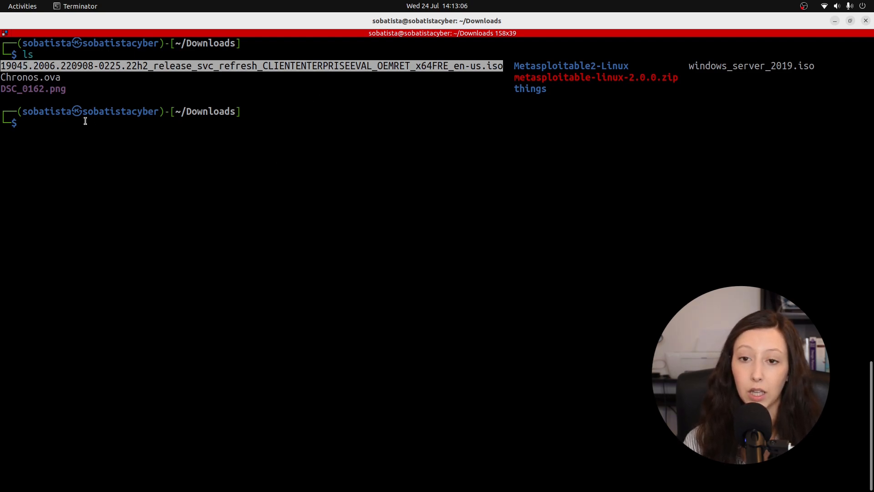
pyautogui.click(60, 124)
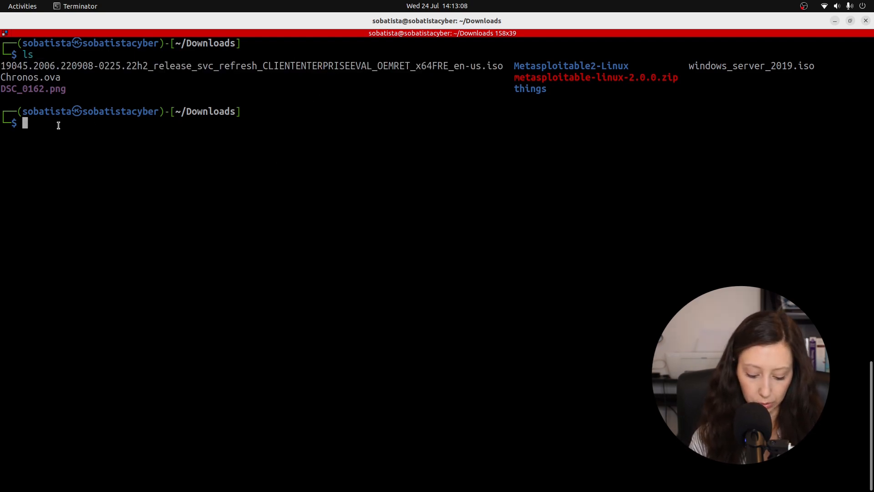
# Rename the Windows 10 ISO to windows_10_enterprise.iso and list Downloads to confirm
pyautogui.write('mv ')
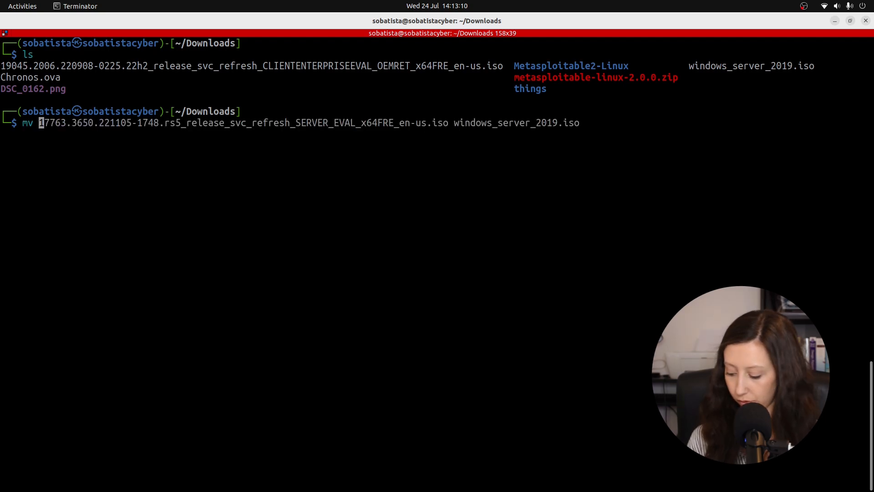
pyautogui.write('19')
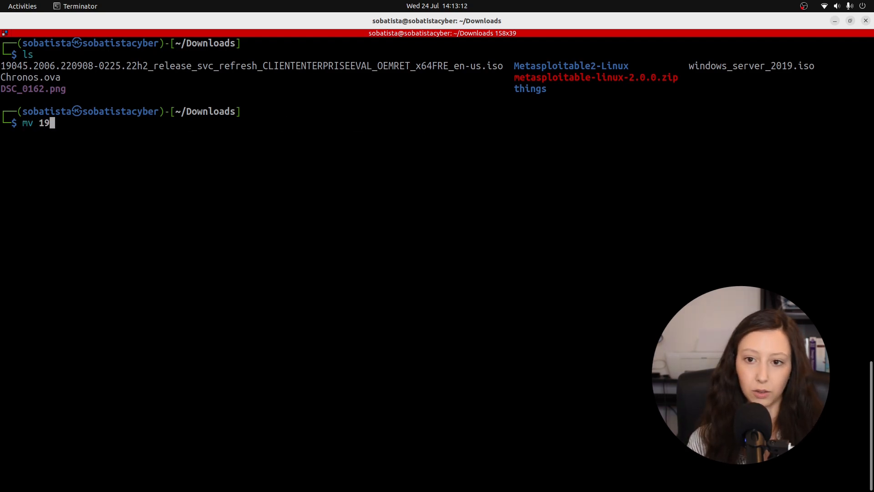
pyautogui.press('Tab')
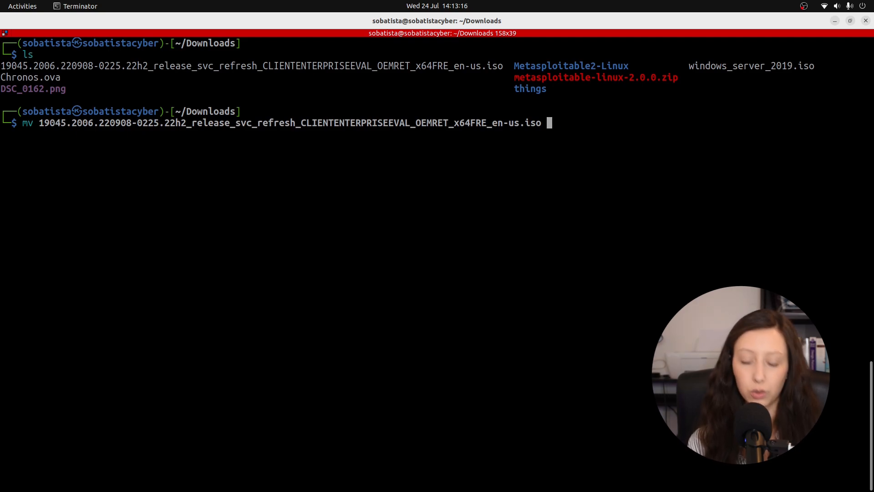
pyautogui.write('windows')
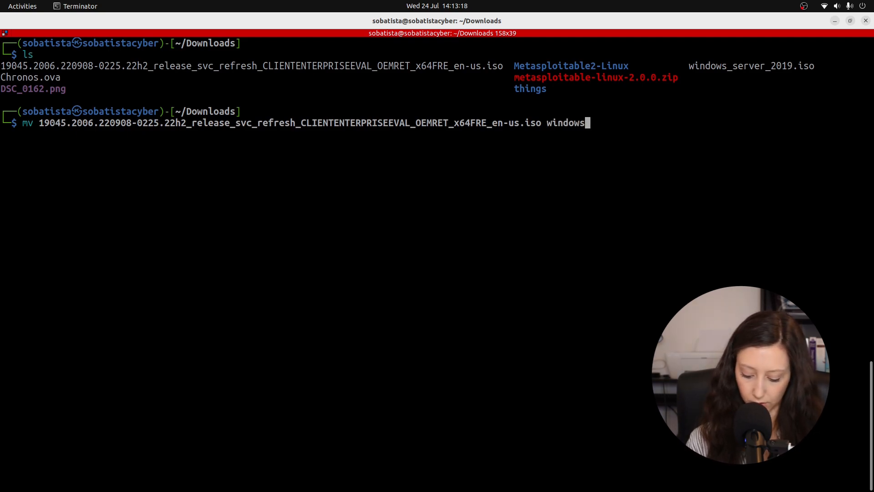
pyautogui.write('_10')
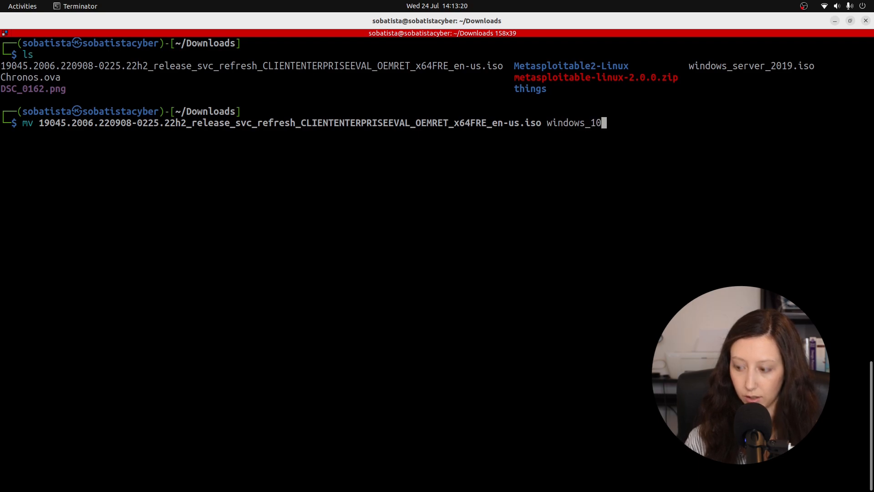
pyautogui.write('_enterprise.')
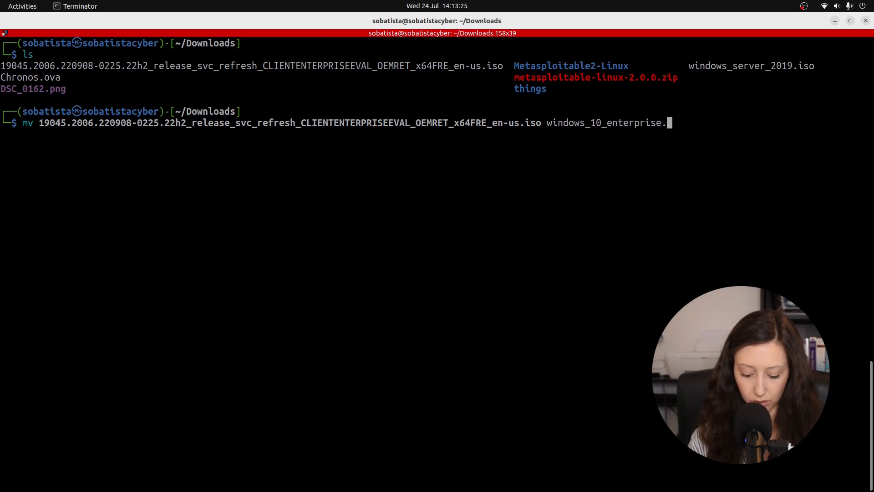
pyautogui.write('iso')
pyautogui.press('Return')
pyautogui.hotkey('ctrl', 'l')
pyautogui.write('l')
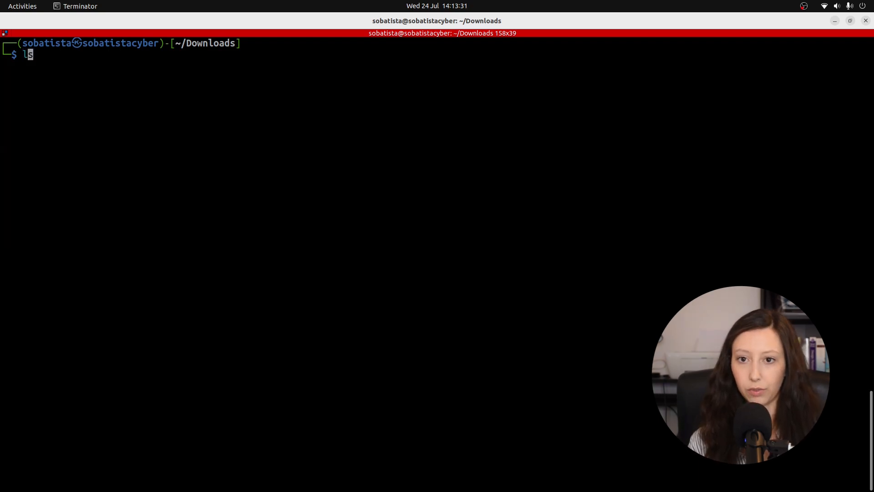
pyautogui.write('s')
pyautogui.press('Return')
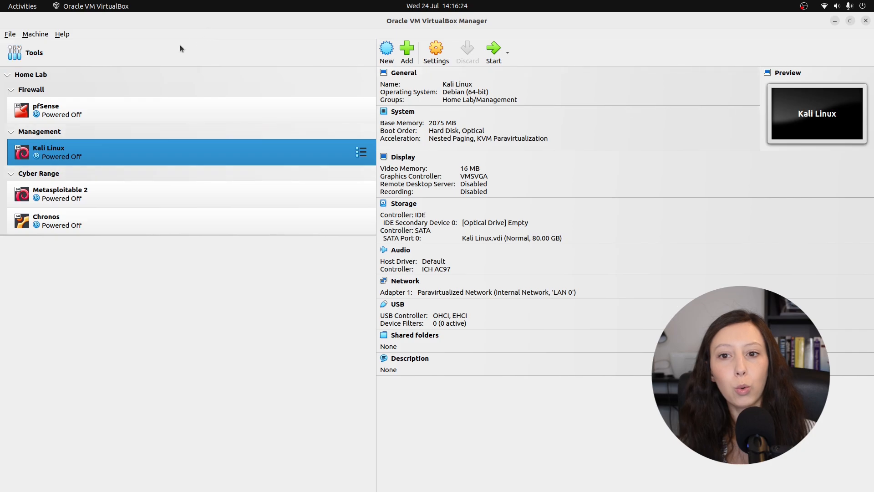
# In Home Lab, start a VM named Windows Server 2019 using windows_server_2019.iso, skipping unattended installation
pyautogui.click(127, 77)
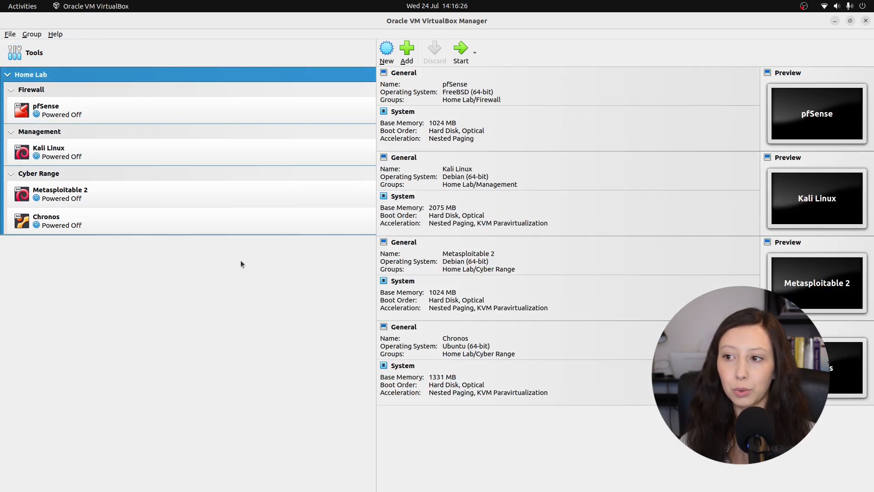
pyautogui.click(387, 54)
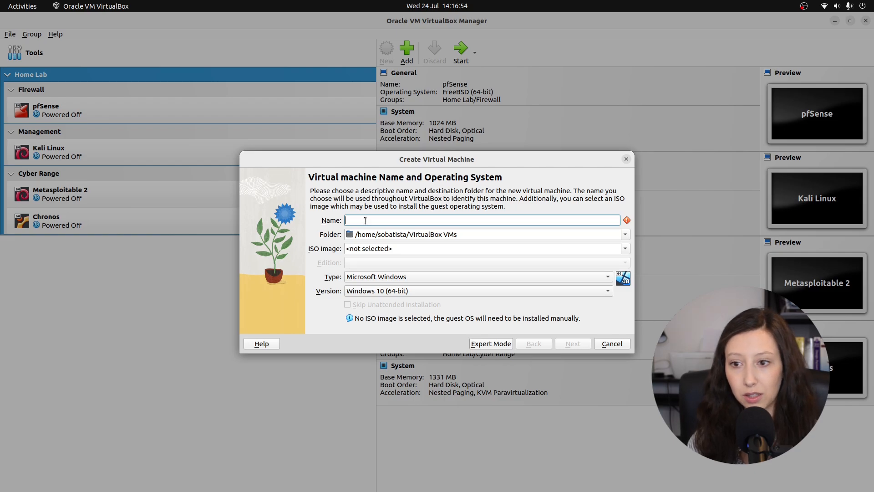
pyautogui.write('Wi')
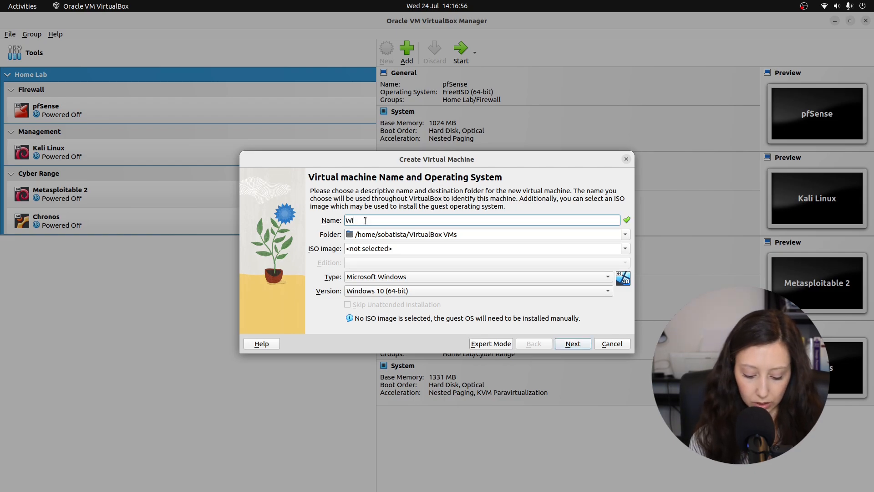
pyautogui.write('ndows Serv')
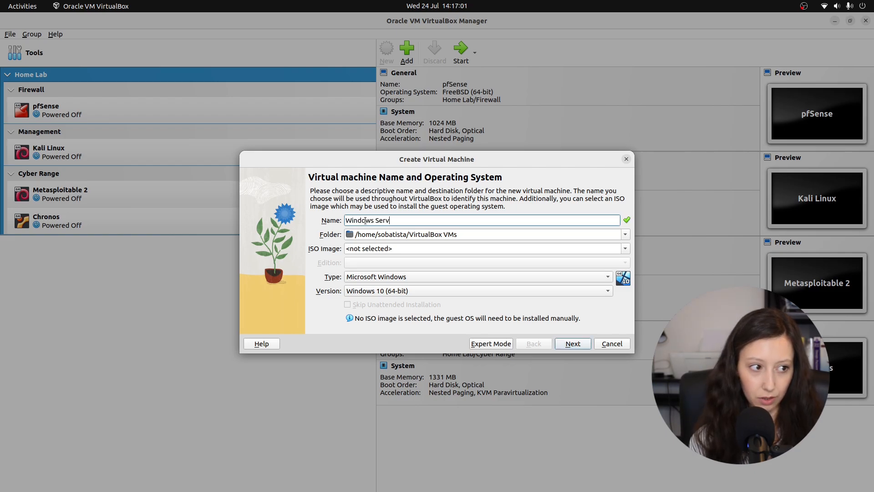
pyautogui.write('er 2019')
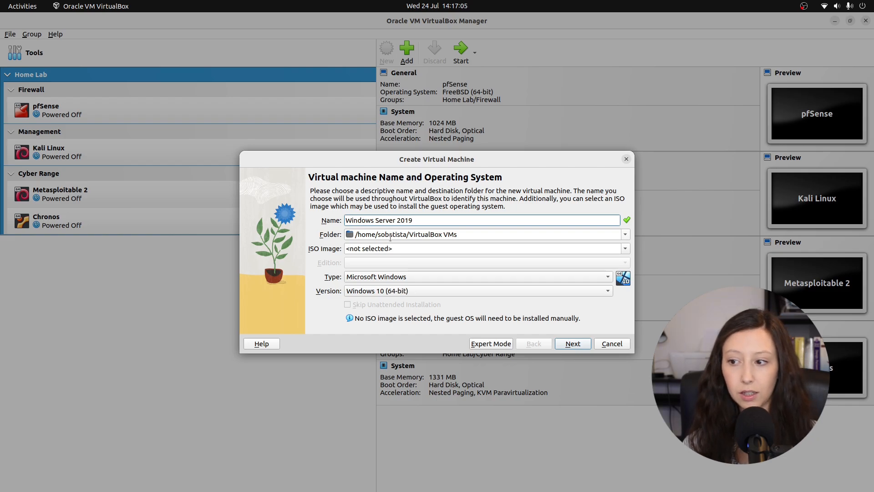
pyautogui.click(413, 249)
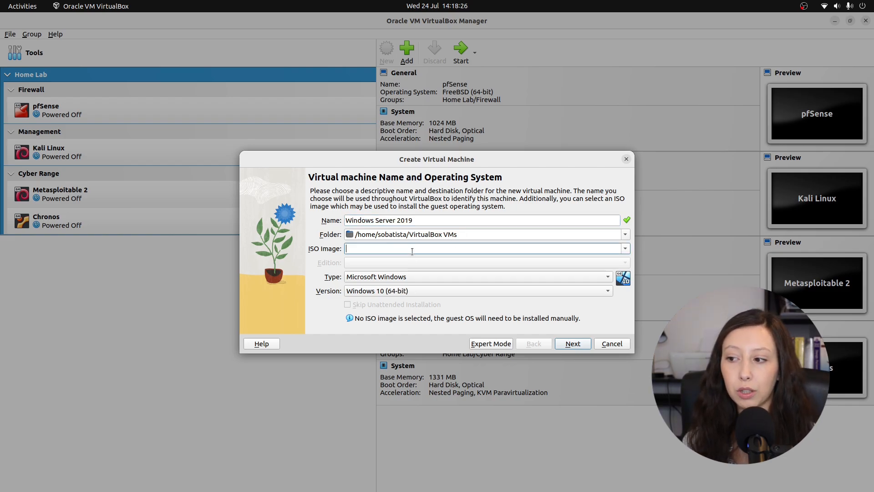
pyautogui.click(625, 248)
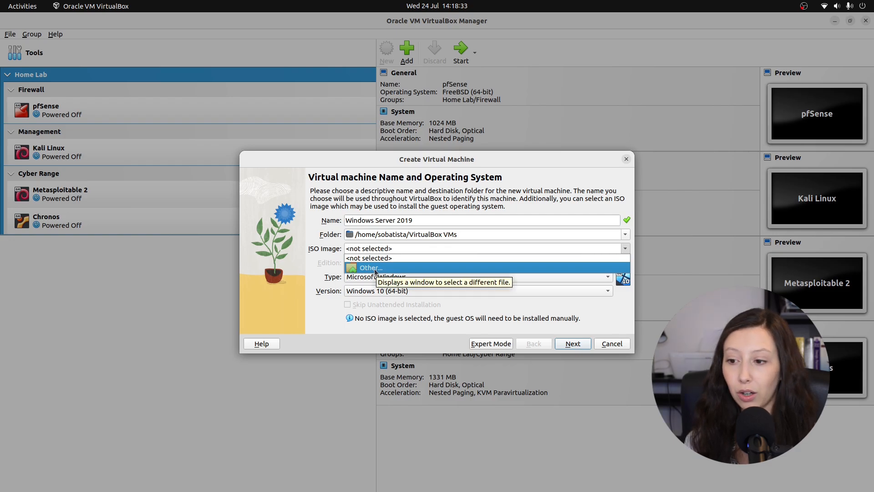
pyautogui.click(375, 269)
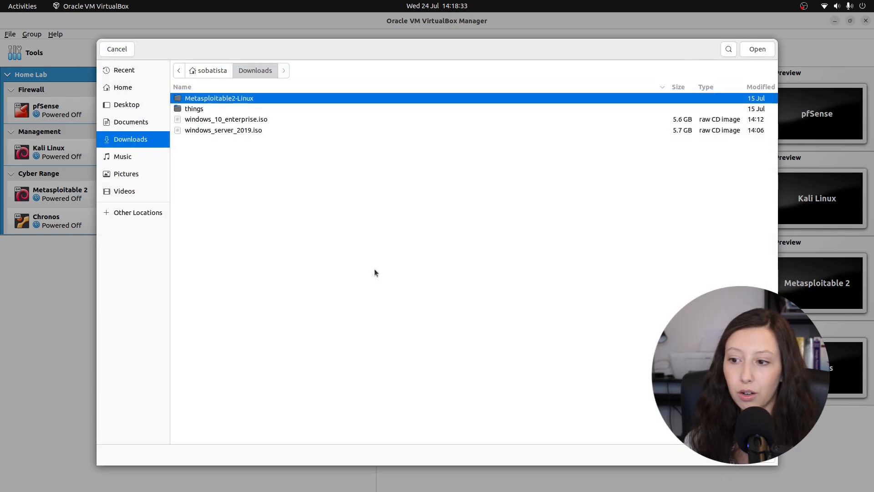
pyautogui.doubleClick(201, 130)
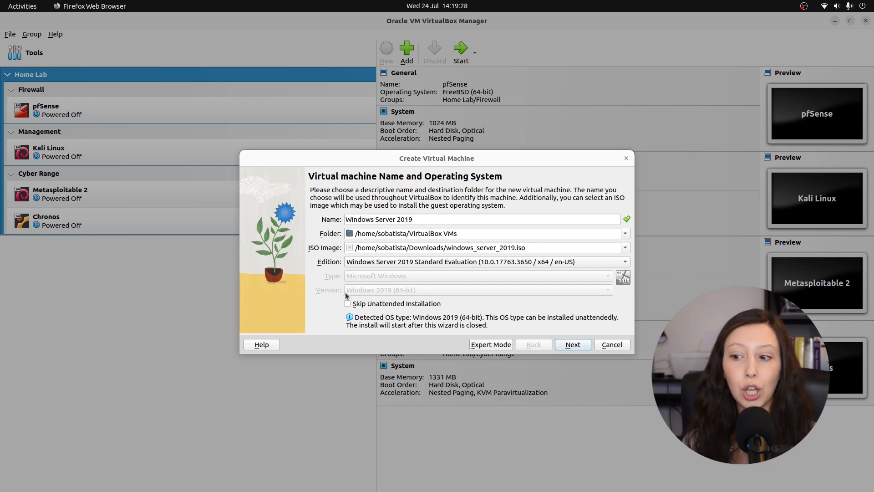
pyautogui.click(347, 303)
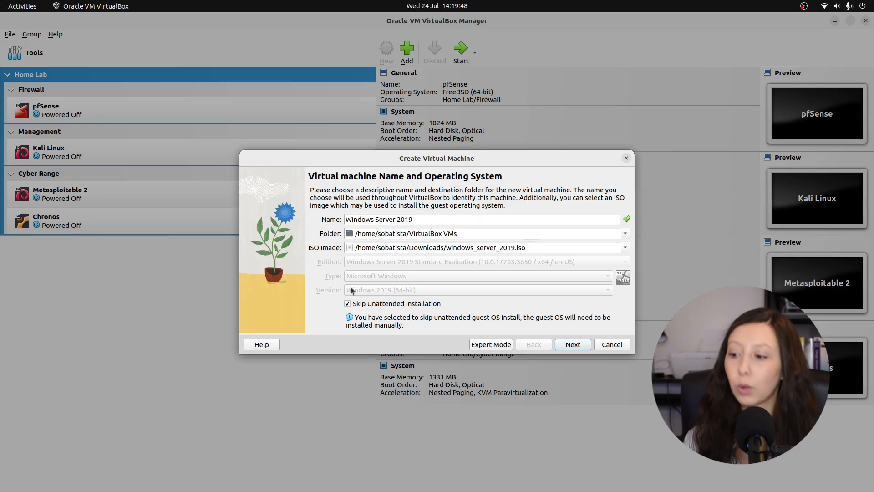
# Give the Windows Server 2019 VM 4096 MB base memory and a 100 GB disk, then create it
pyautogui.click(571, 344)
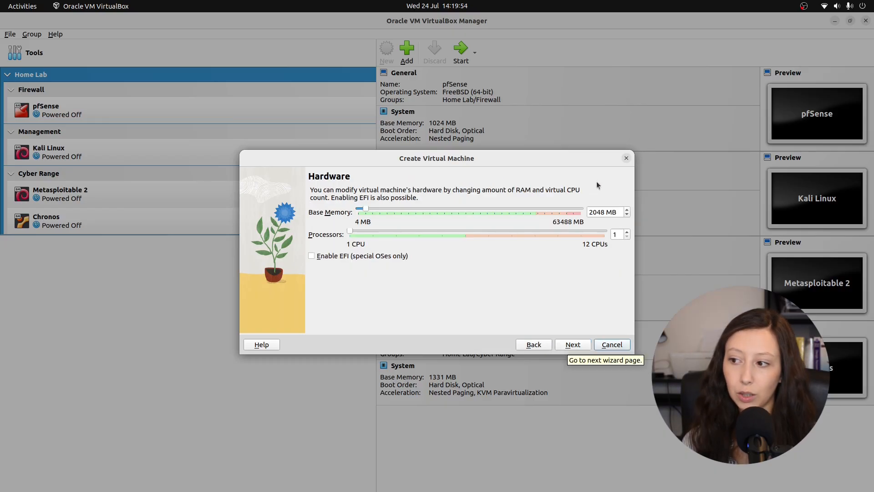
pyautogui.doubleClick(600, 209)
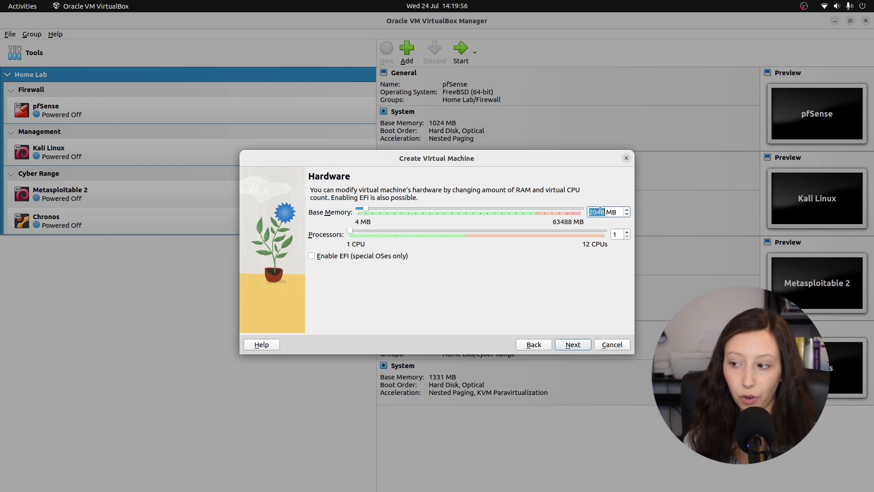
pyautogui.write('4096')
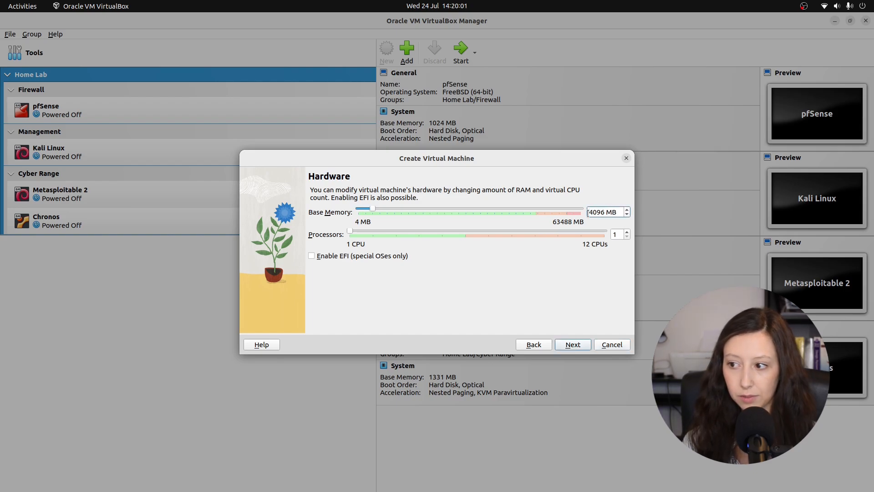
pyautogui.click(573, 345)
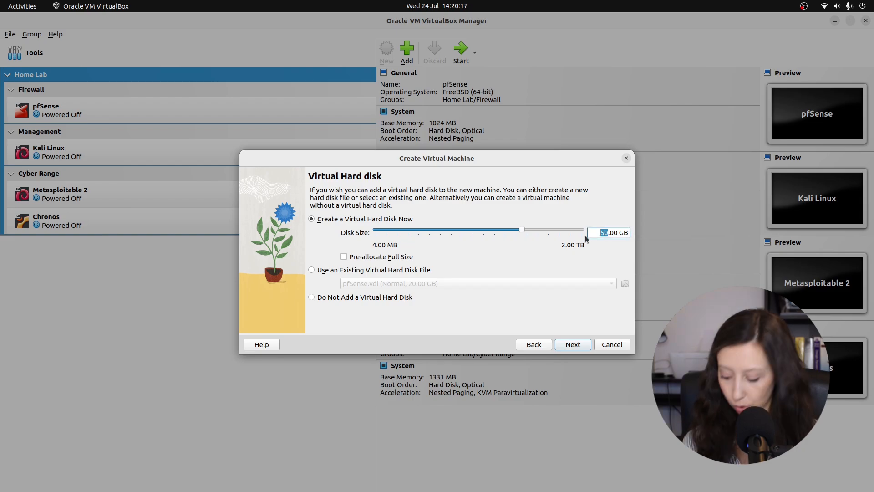
pyautogui.write('100')
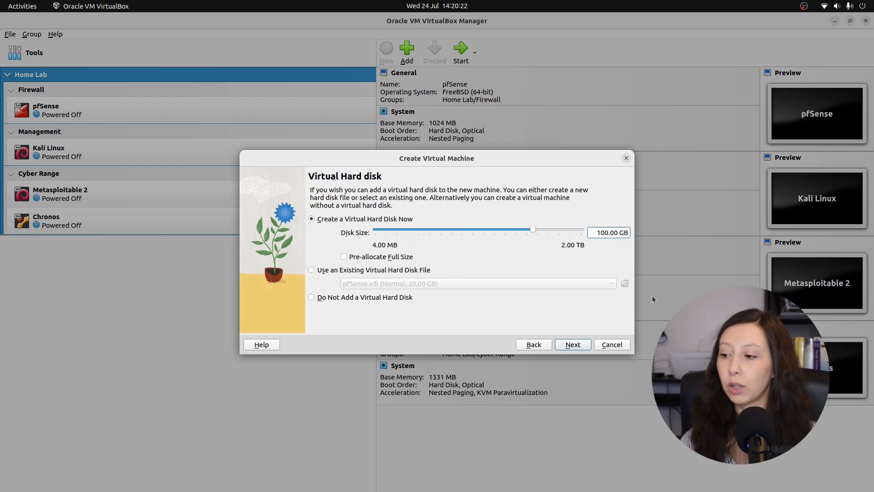
pyautogui.click(571, 348)
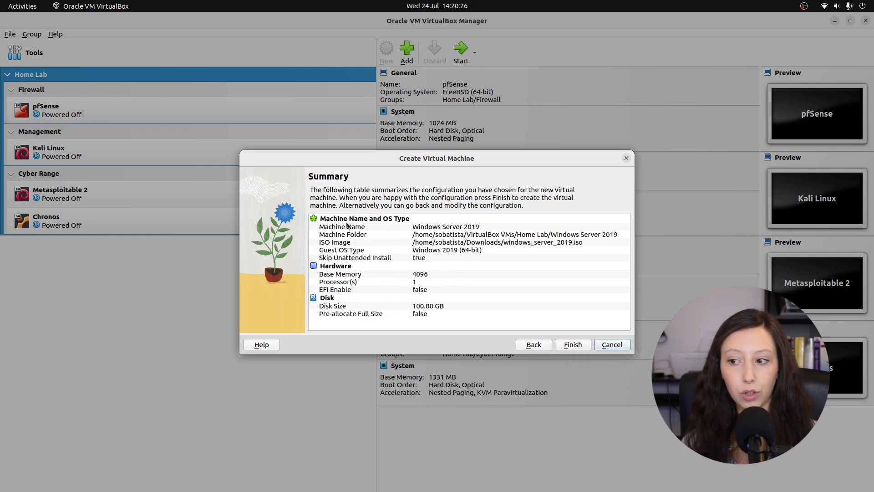
pyautogui.click(578, 347)
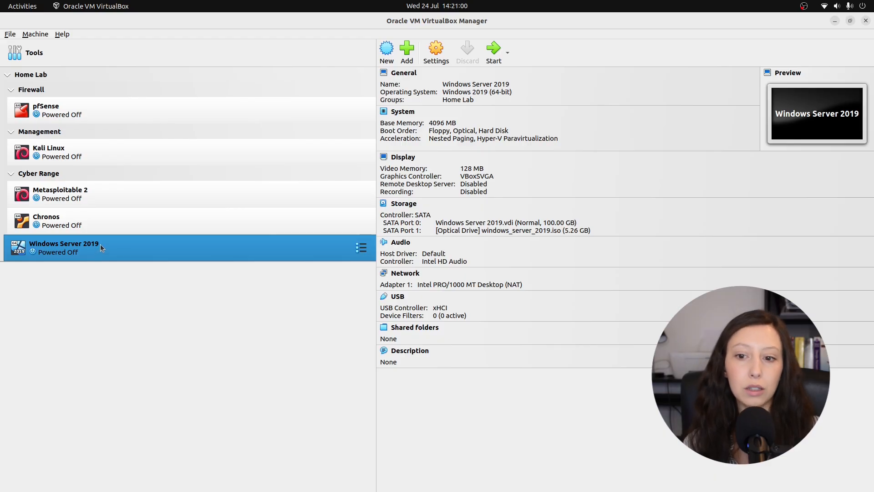
# Move the Windows Server 2019 VM into a new group renamed Active Directory
pyautogui.rightClick(101, 247)
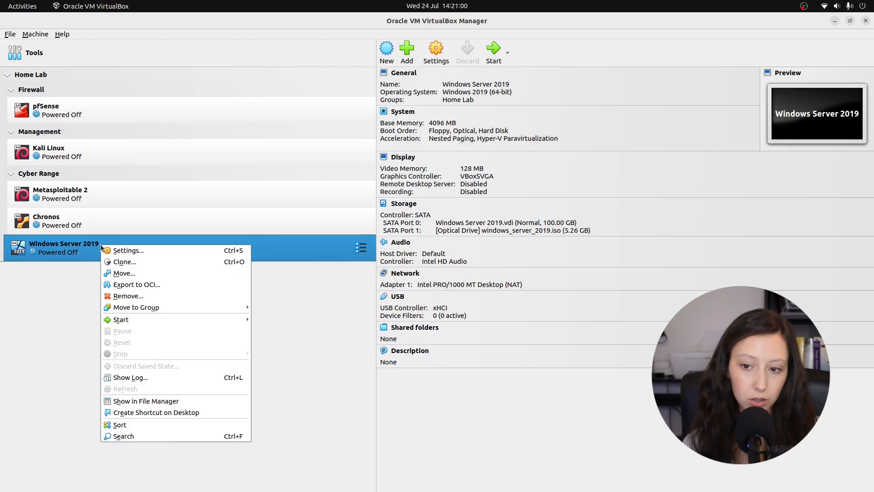
pyautogui.moveTo(189, 306)
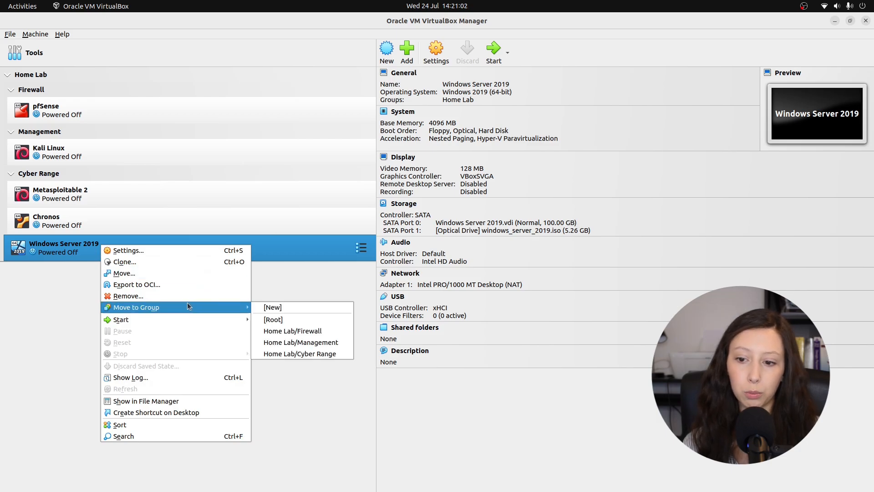
pyautogui.click(289, 306)
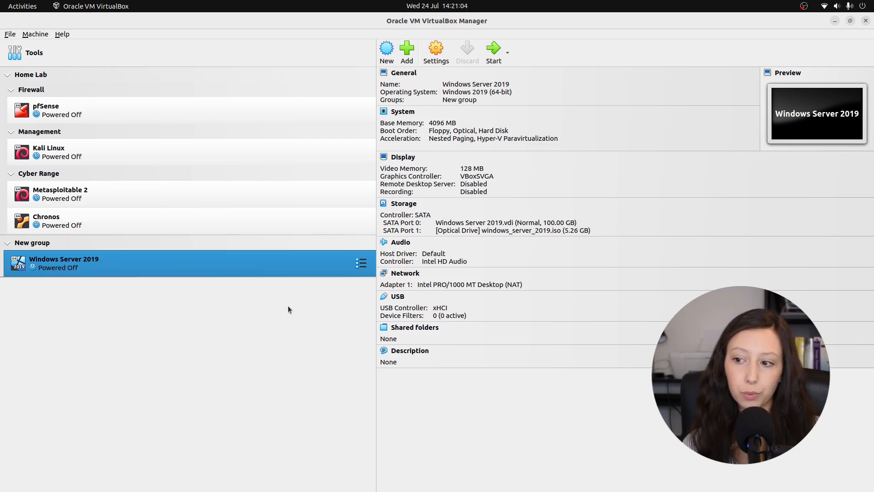
pyautogui.rightClick(37, 245)
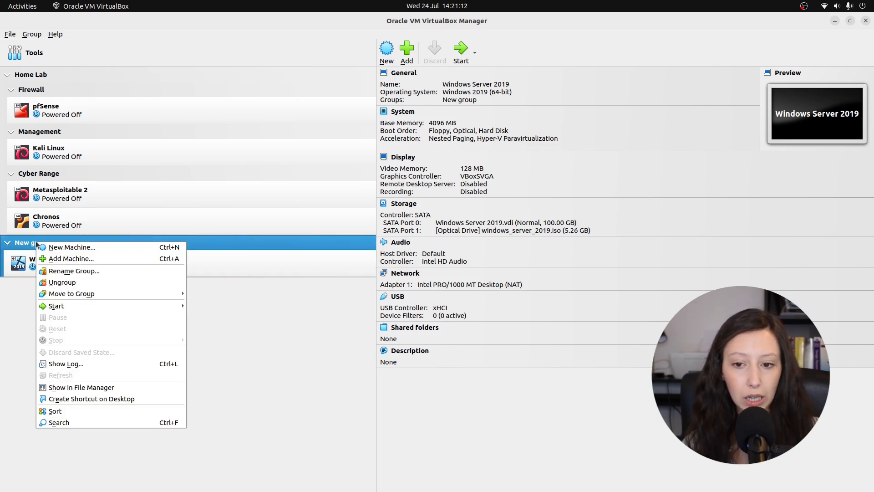
pyautogui.click(62, 271)
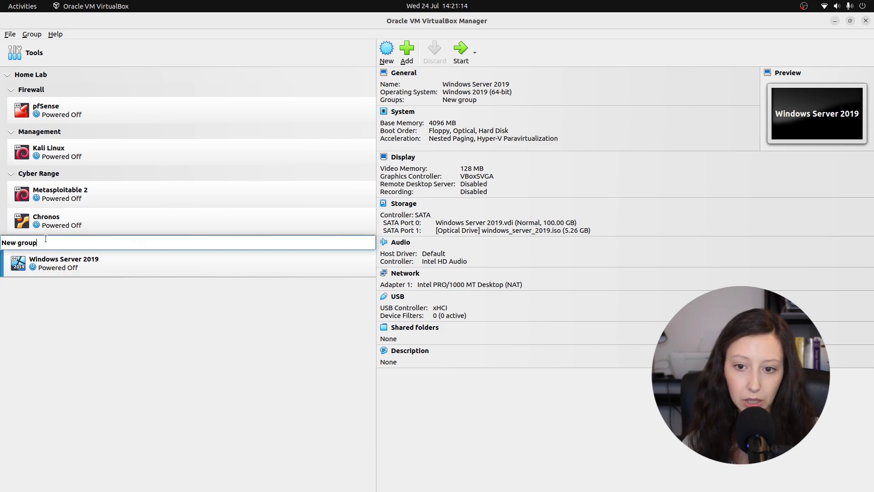
pyautogui.press('BackSpace')
pyautogui.press('BackSpace')
pyautogui.press('BackSpace')
pyautogui.press('BackSpace')
pyautogui.press('BackSpace')
pyautogui.press('BackSpace')
pyautogui.press('BackSpace')
pyautogui.press('BackSpace')
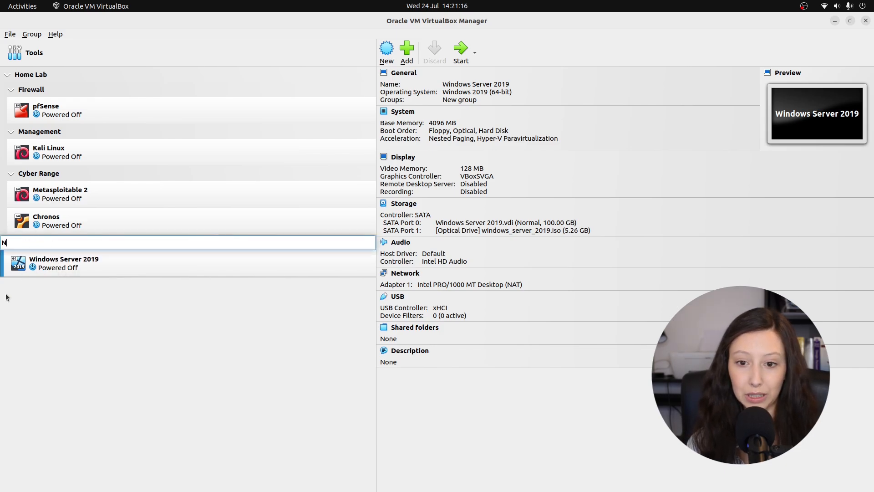
pyautogui.press('BackSpace')
pyautogui.write('Active Directory')
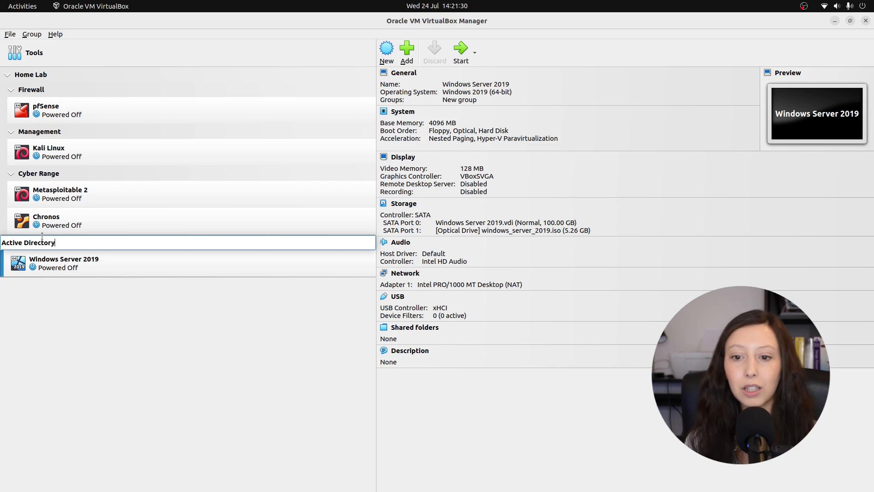
pyautogui.press('Return')
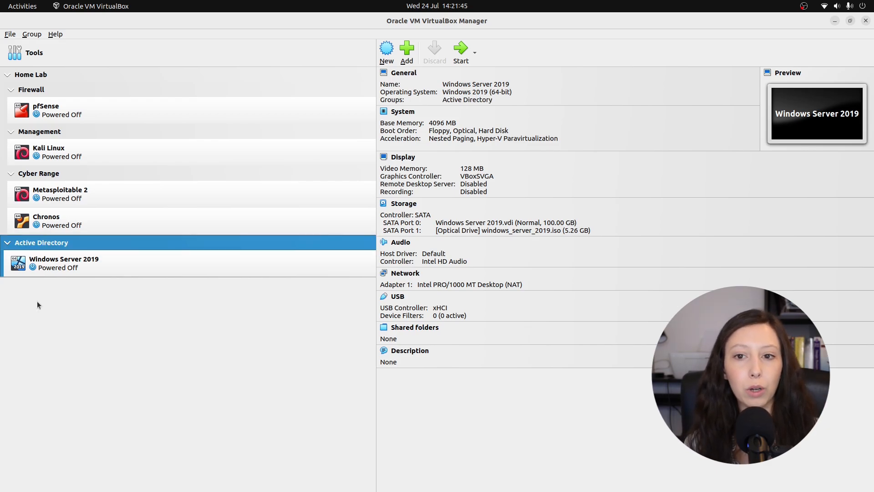
# Move the Active Directory group under Home Lab
pyautogui.rightClick(97, 245)
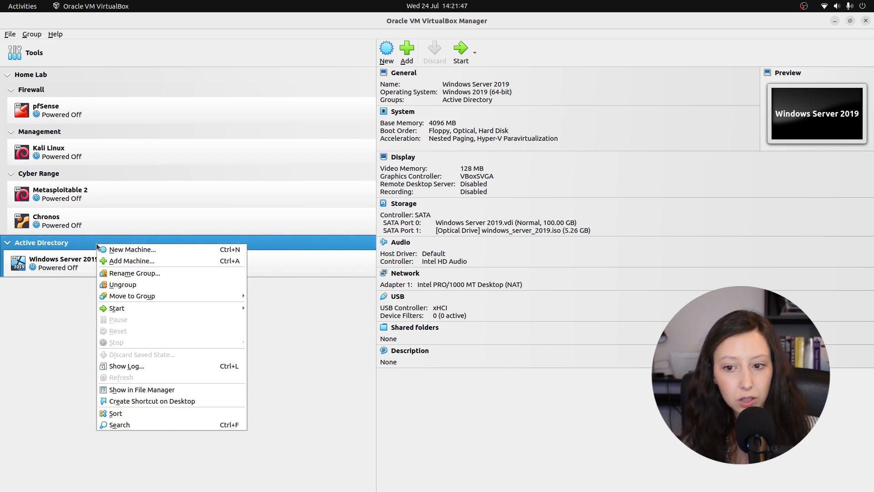
pyautogui.moveTo(158, 297)
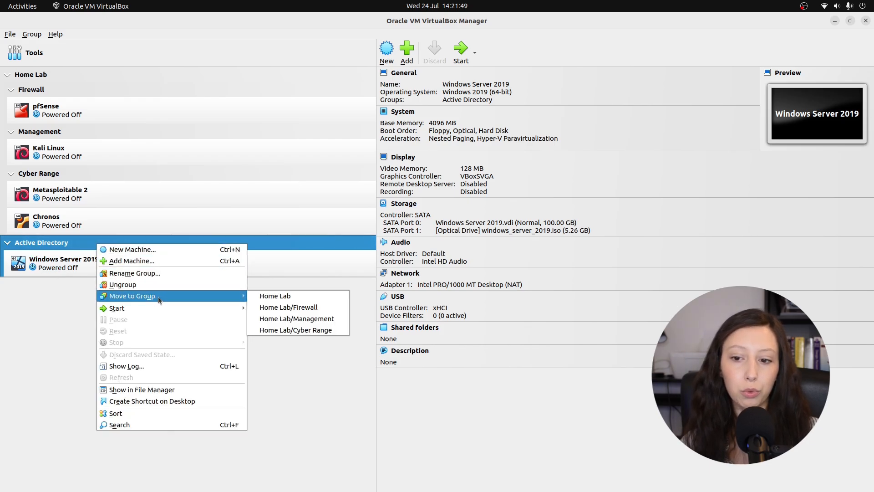
pyautogui.click(266, 296)
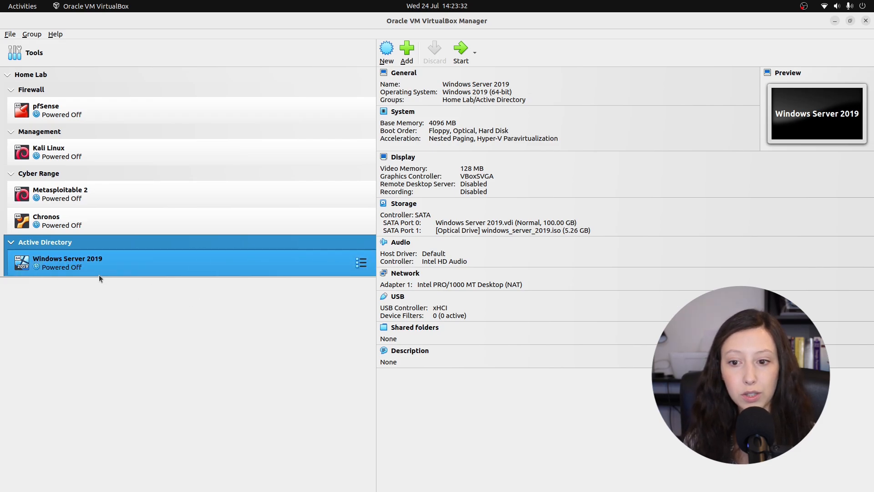
# Start a VM named Windows 10 Enterprise VM1 using windows_10_enterprise.iso, skipping unattended installation
pyautogui.click(383, 58)
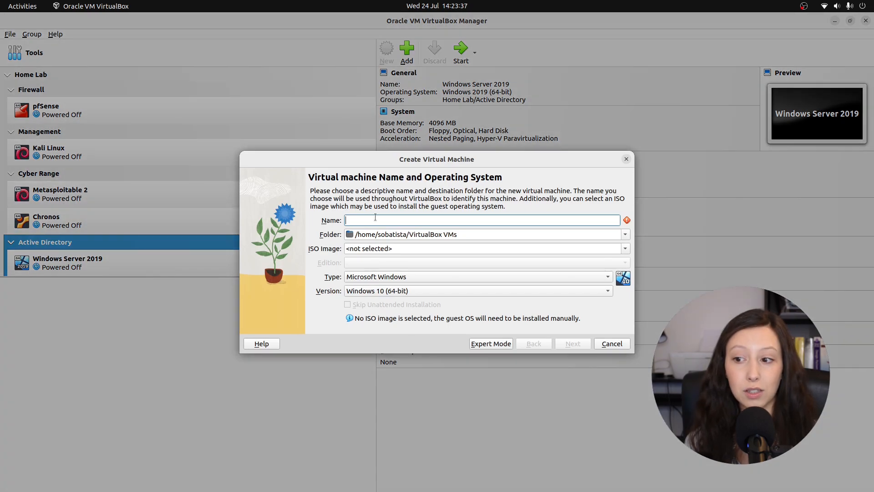
pyautogui.write('Windows S')
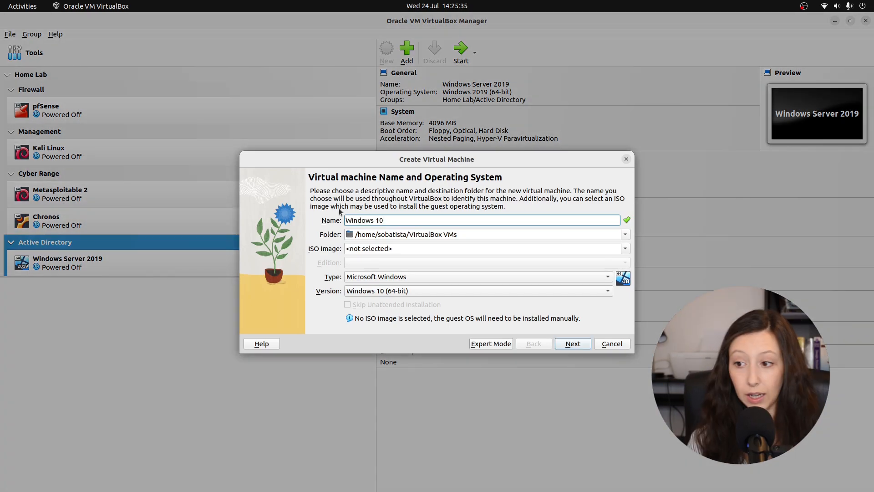
pyautogui.write('Enterp')
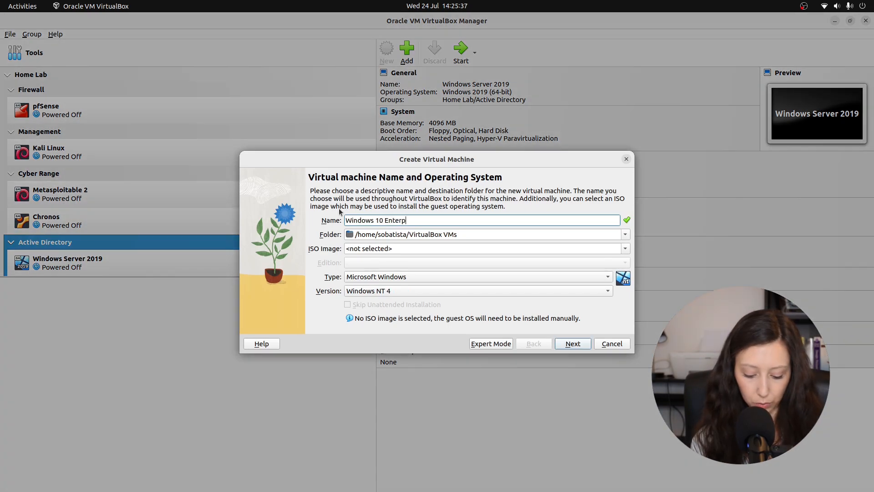
pyautogui.write('rise VM1')
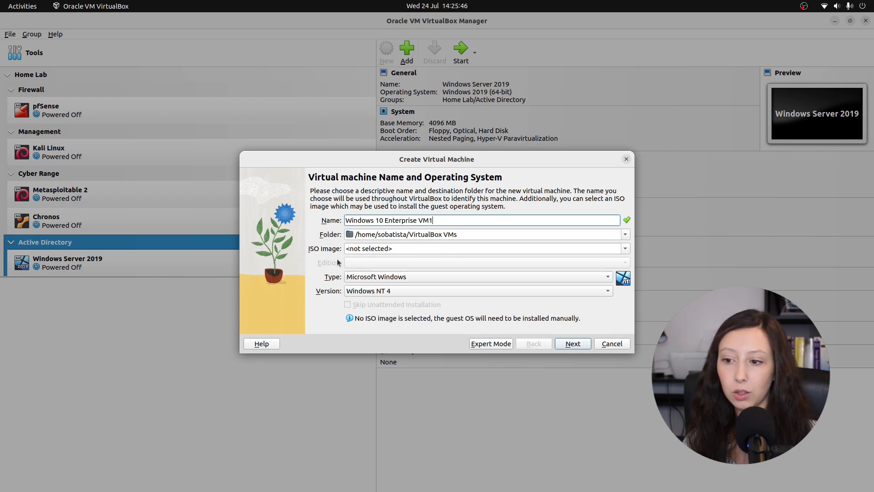
pyautogui.click(625, 249)
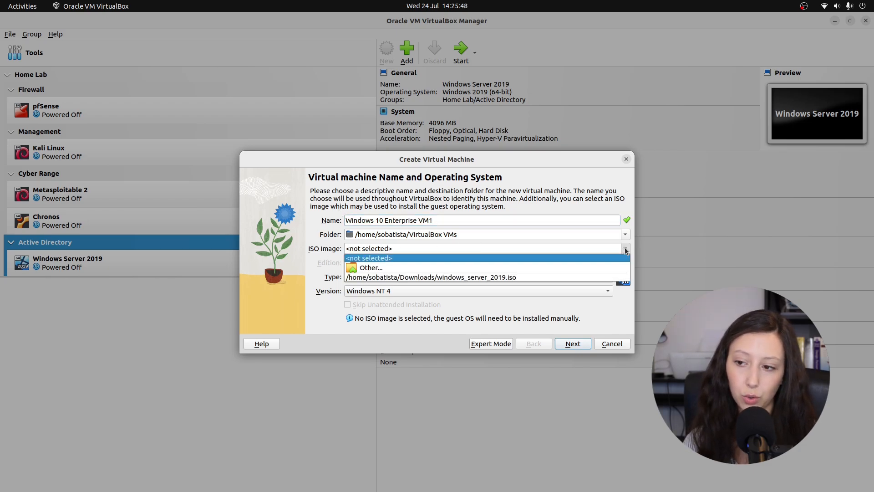
pyautogui.click(361, 267)
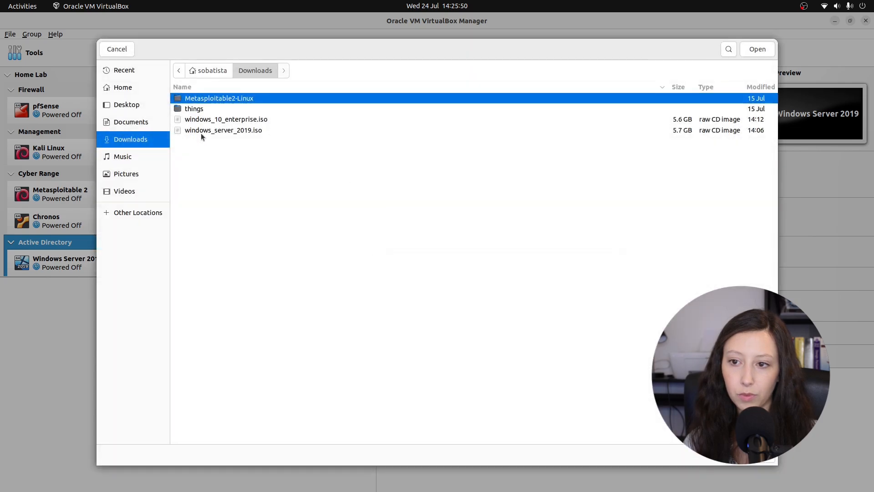
pyautogui.doubleClick(223, 118)
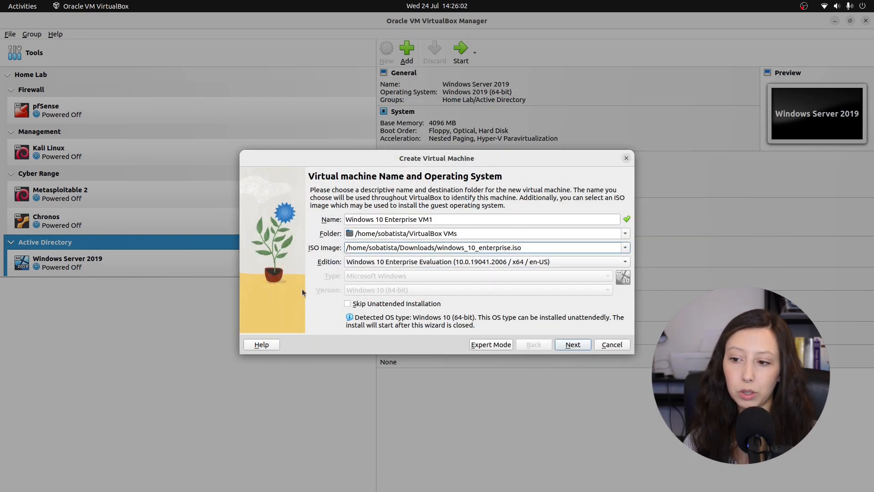
pyautogui.click(348, 304)
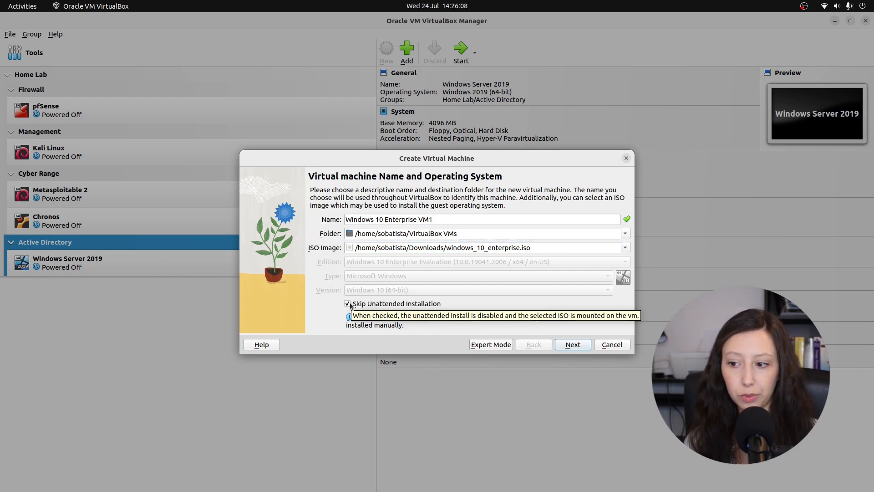
# Keep the default hardware, set a 100 GB virtual disk, and create Windows 10 Enterprise VM1
pyautogui.click(567, 348)
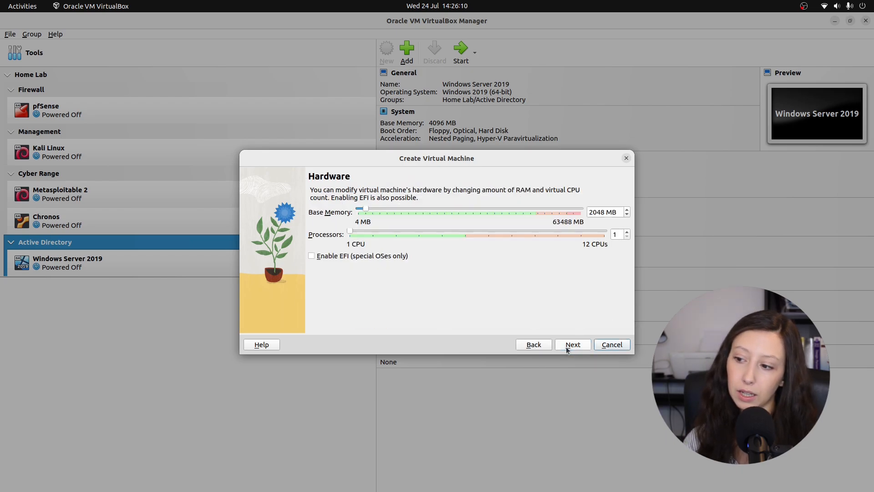
pyautogui.click(568, 344)
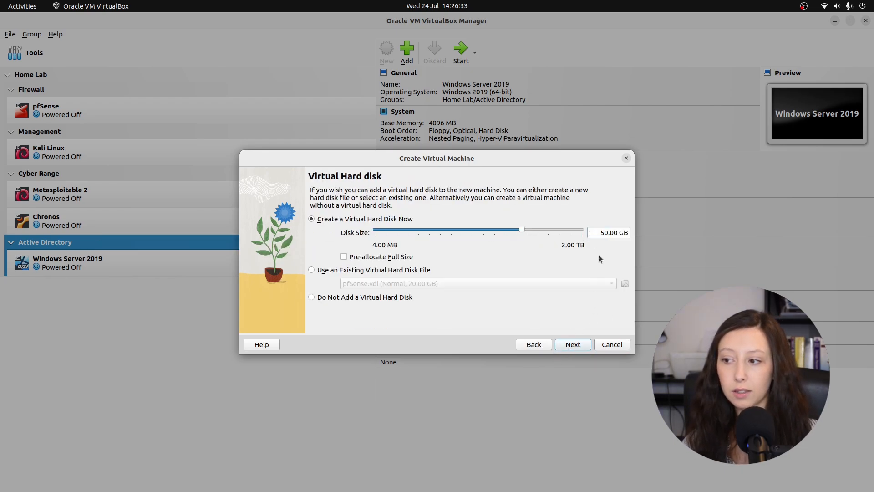
pyautogui.doubleClick(604, 234)
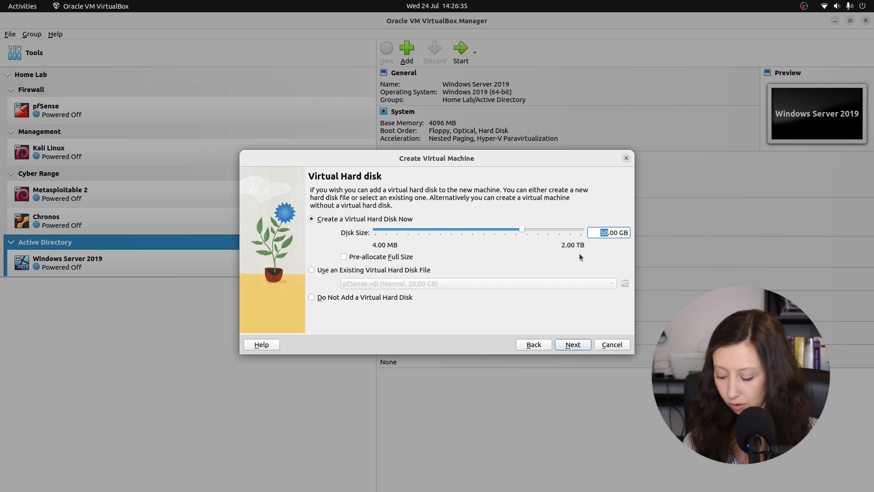
pyautogui.write('100')
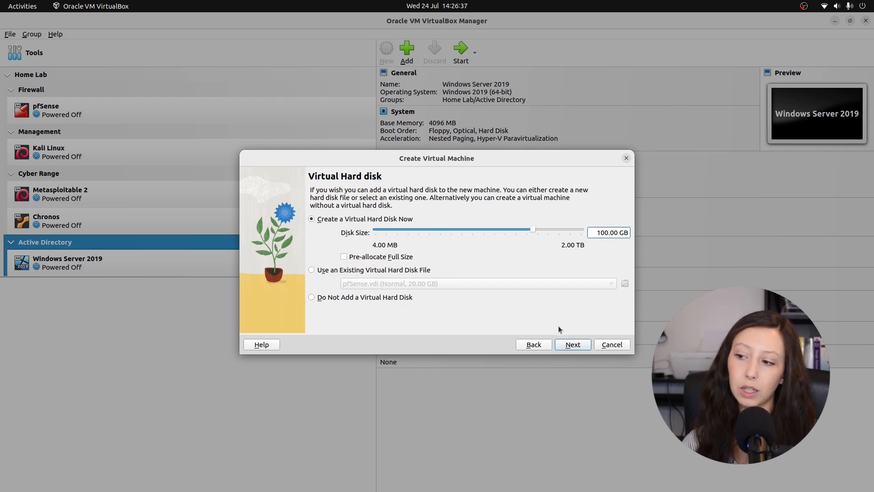
pyautogui.click(573, 344)
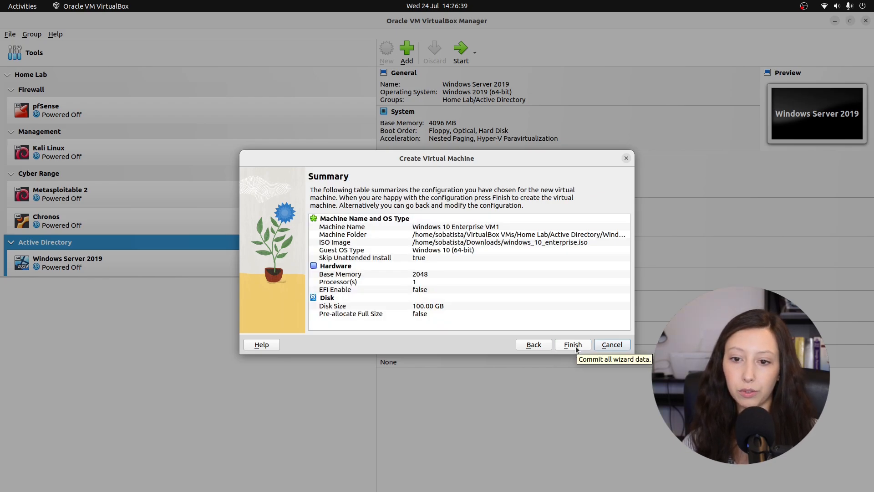
pyautogui.click(575, 346)
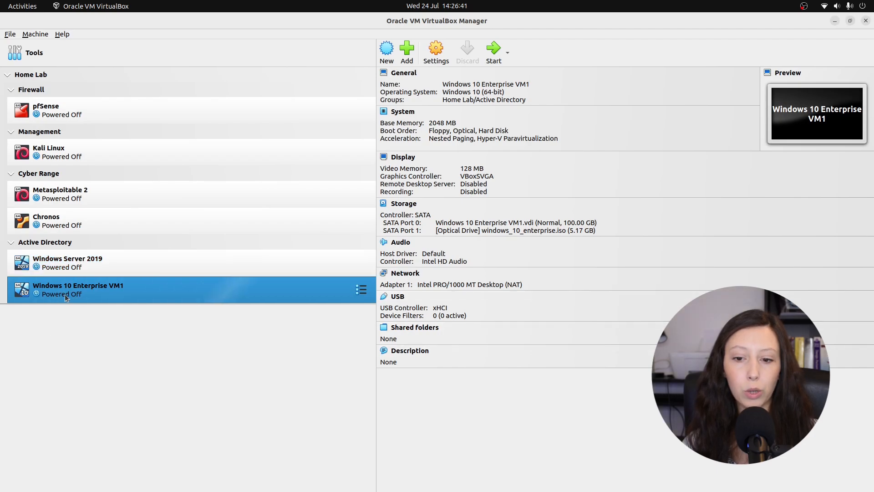
# Compare the Windows Server 2019 and Windows 10 Enterprise VM1 details in the VM list
pyautogui.keyDown('ctrl'); pyautogui.click(79, 261); pyautogui.keyUp('ctrl')
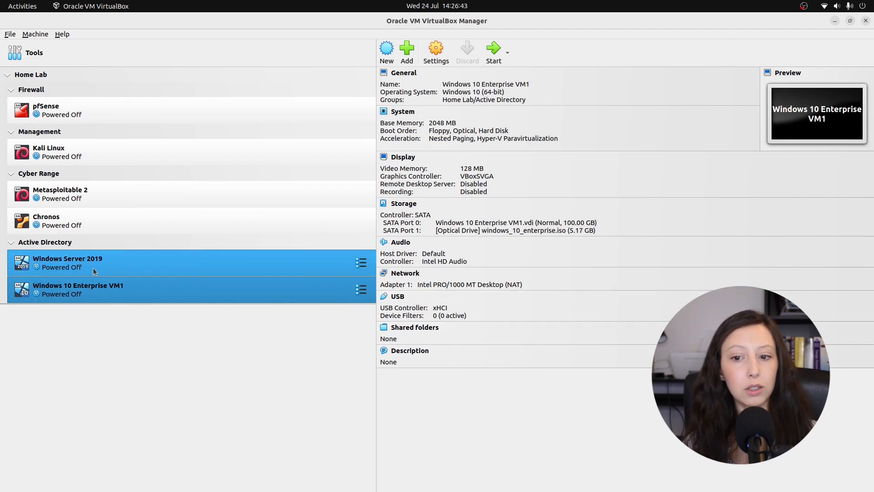
pyautogui.click(93, 268)
pyautogui.keyDown('ctrl'); pyautogui.click(87, 286); pyautogui.keyUp('ctrl')
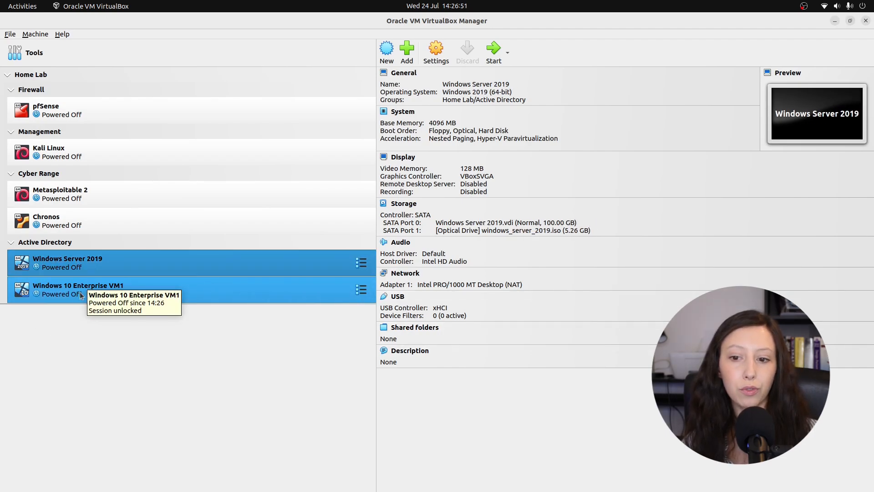
pyautogui.click(71, 298)
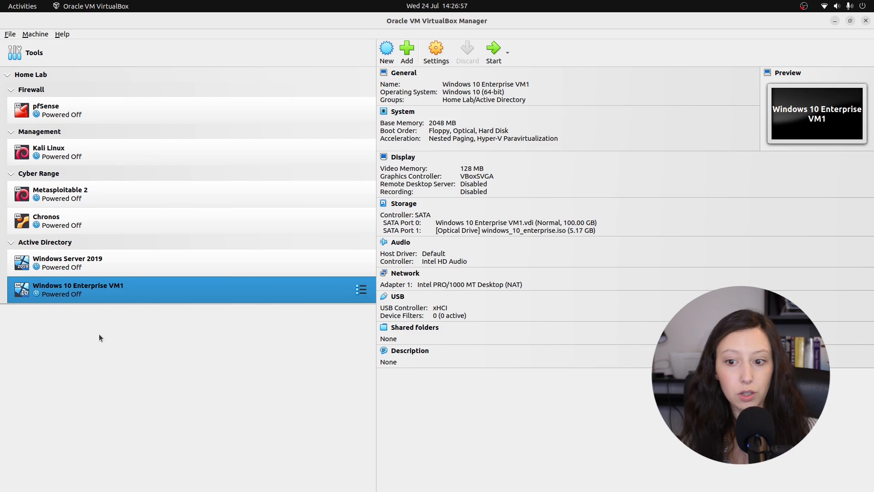
# Start Windows 10 Enterprise VM2 from windows_10_enterprise.iso, skipping unattended install, through to hardware settings
pyautogui.click(386, 51)
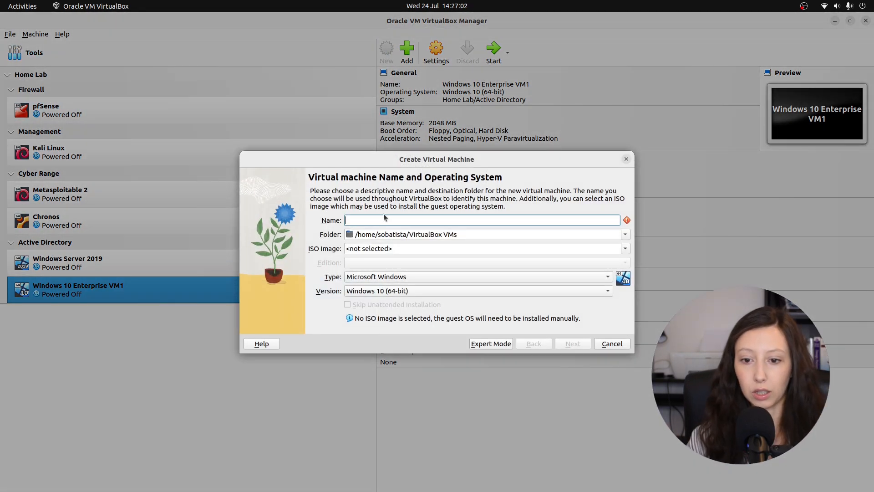
pyautogui.write('Win')
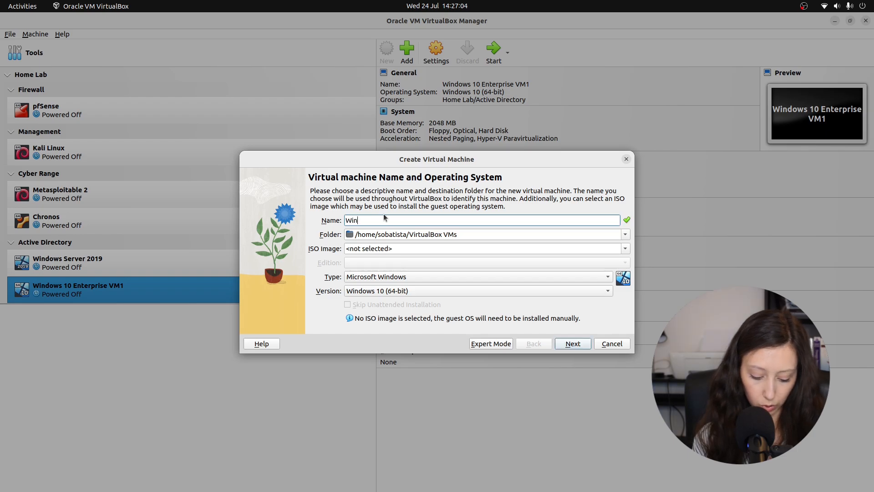
pyautogui.write('dowes')
pyautogui.press('BackSpace')
pyautogui.press('BackSpace')
pyautogui.write('s 10 Enterprise')
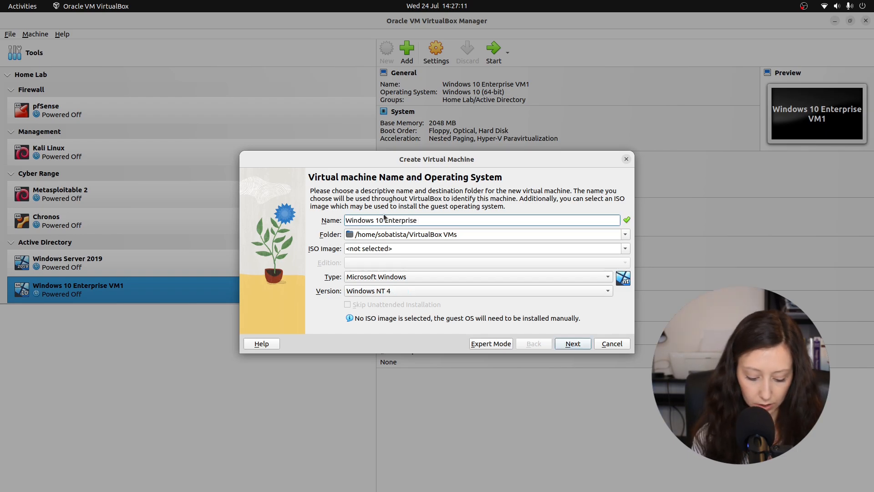
pyautogui.write(' VM')
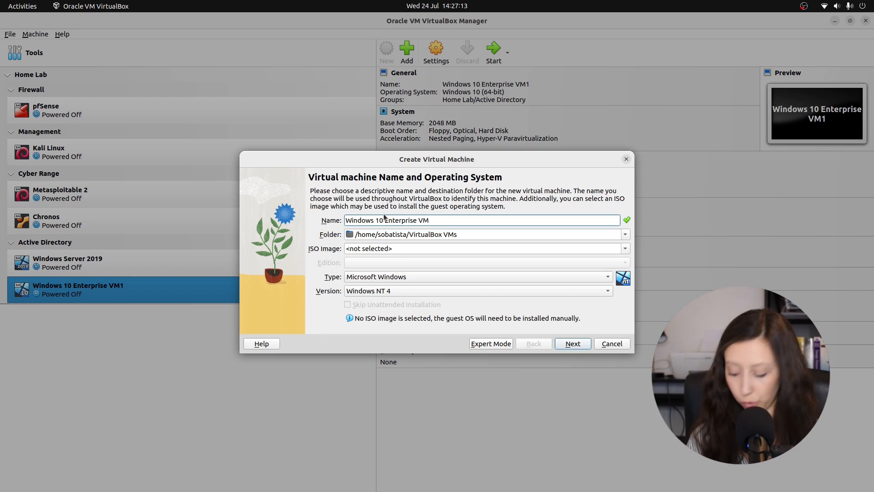
pyautogui.write('2')
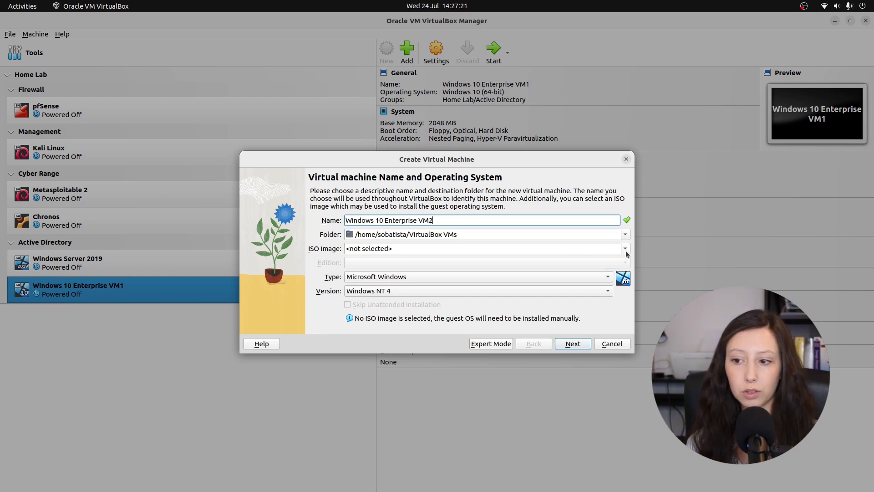
pyautogui.click(626, 250)
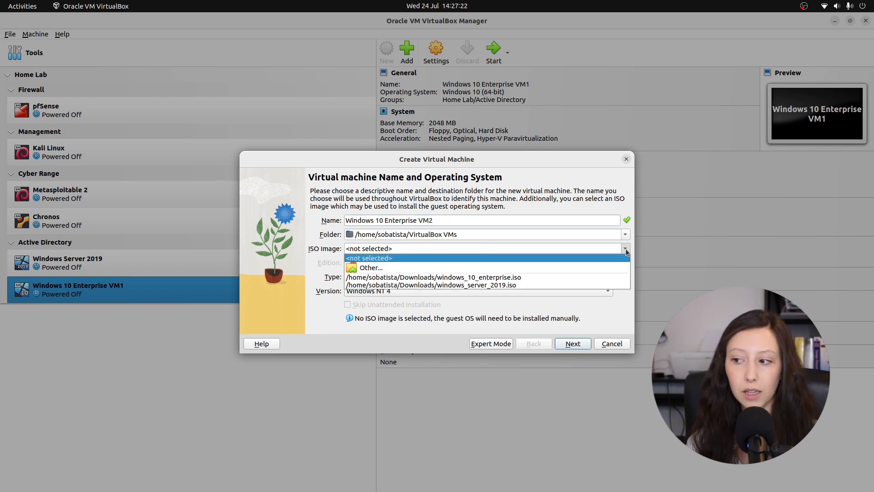
pyautogui.click(364, 268)
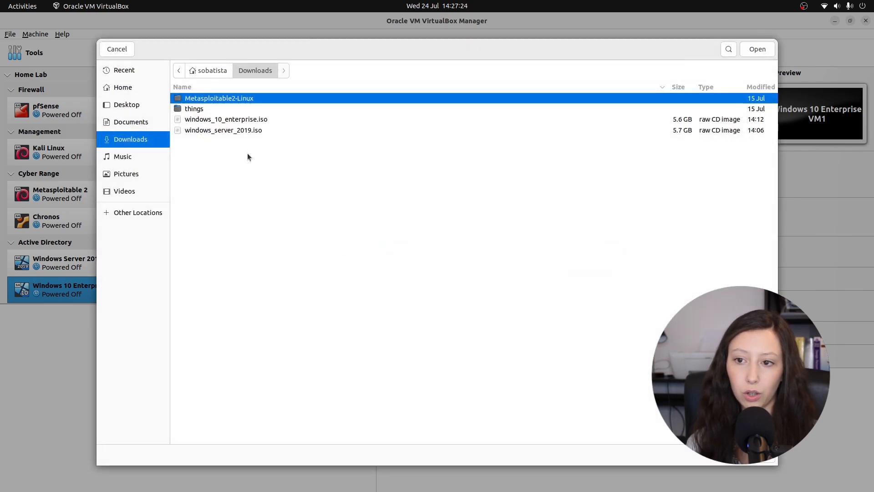
pyautogui.doubleClick(209, 119)
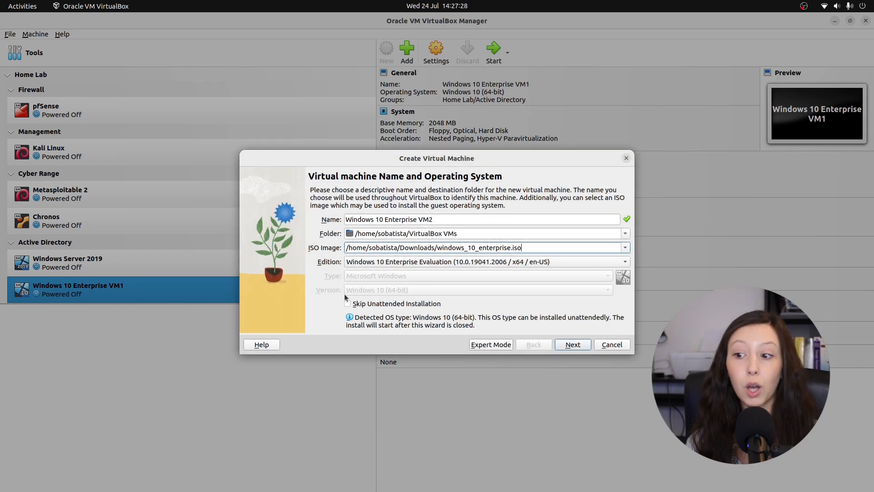
pyautogui.click(349, 305)
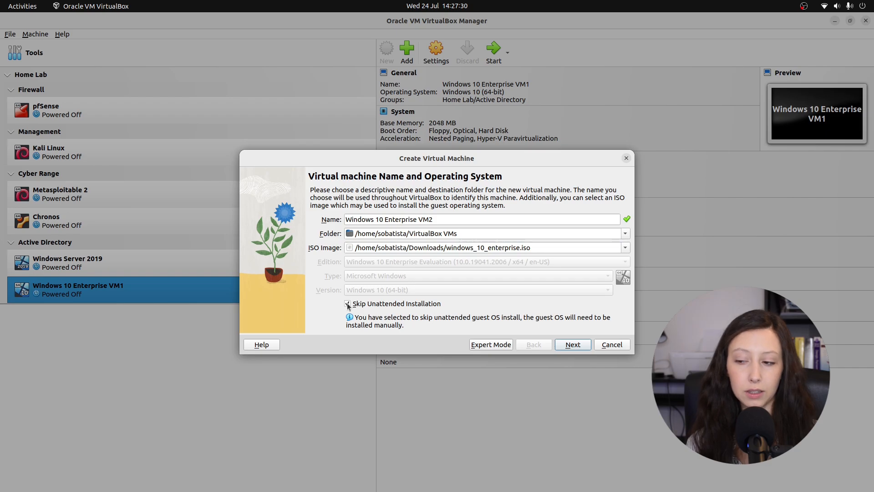
pyautogui.click(573, 345)
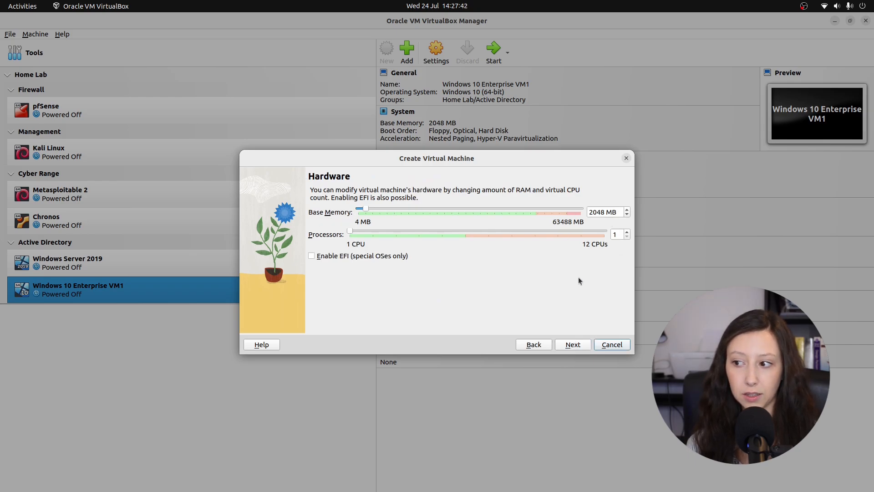
# Give VM2 a 100 GB virtual disk, finish creating it, then select Windows Server 2019
pyautogui.click(581, 348)
pyautogui.click(601, 231)
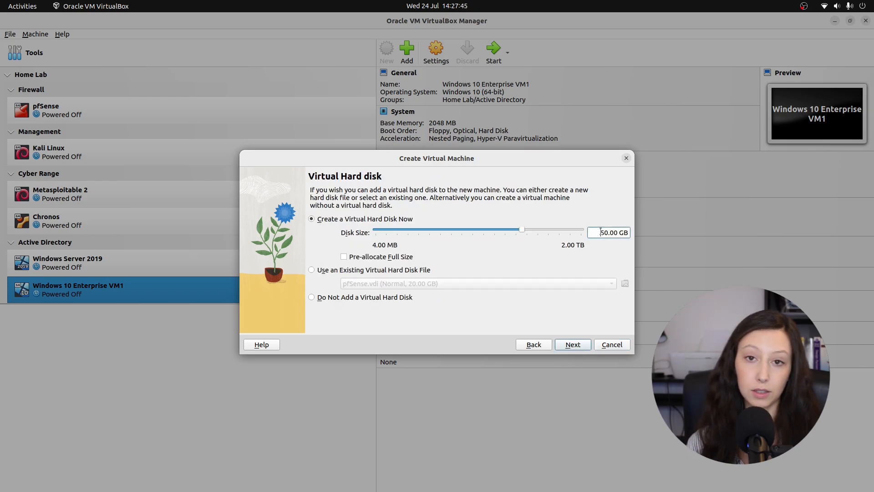
pyautogui.press('BackSpace')
pyautogui.write('10')
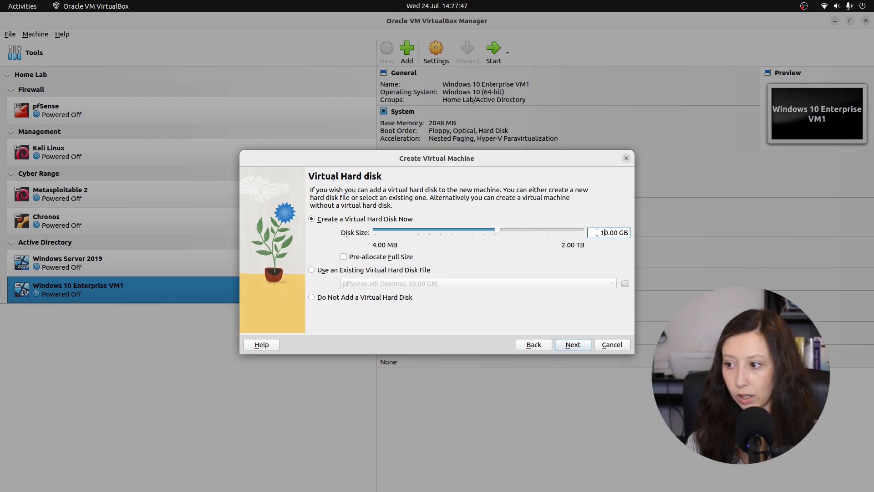
pyautogui.click(574, 347)
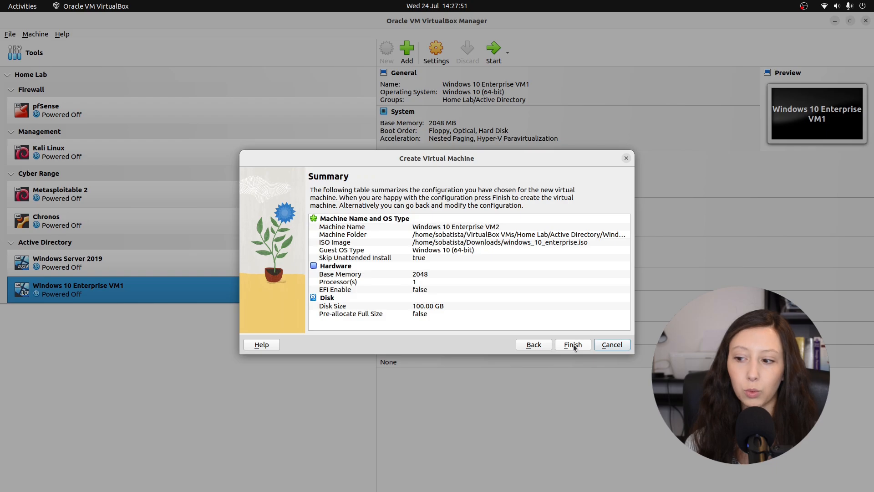
pyautogui.click(572, 345)
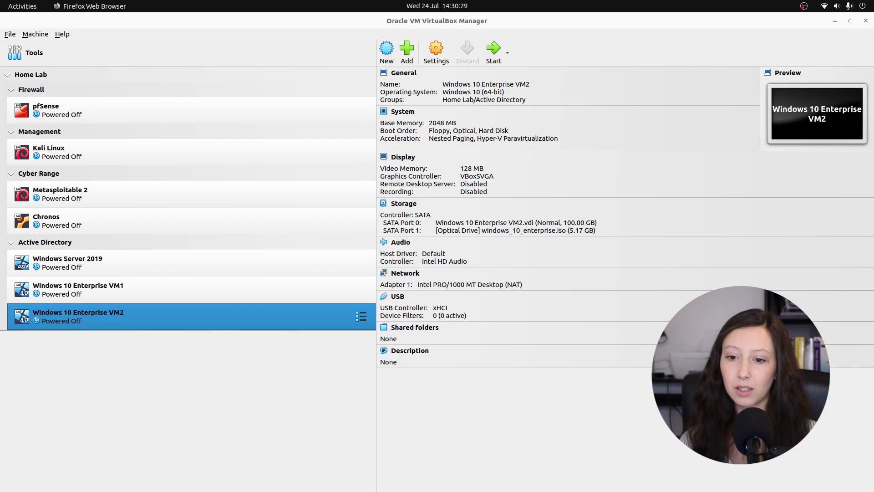
pyautogui.keyDown('ctrl'); pyautogui.click(90, 262); pyautogui.keyUp('ctrl')
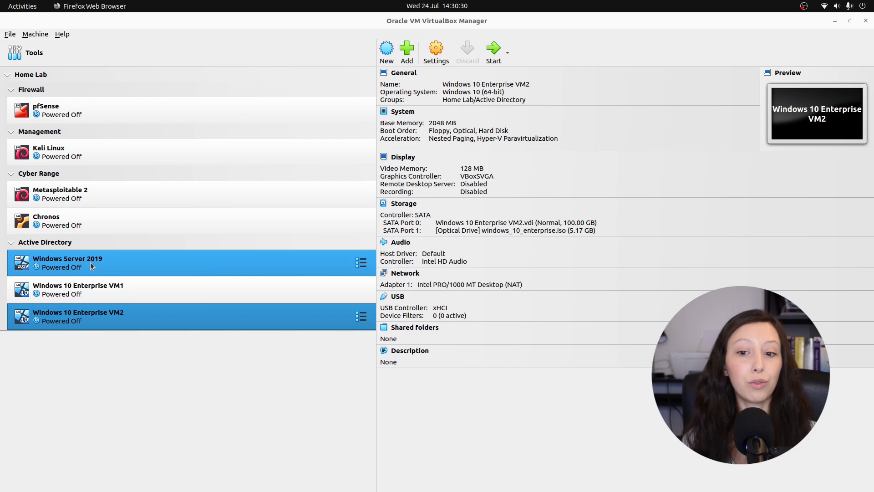
# Make Windows Server 2019 boot from hard disk, then optical, with floppy disabled
pyautogui.click(90, 262)
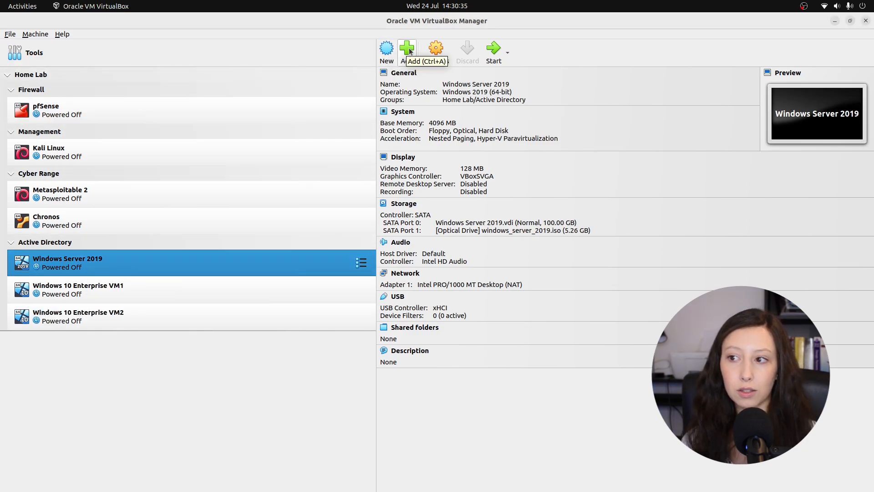
pyautogui.click(424, 53)
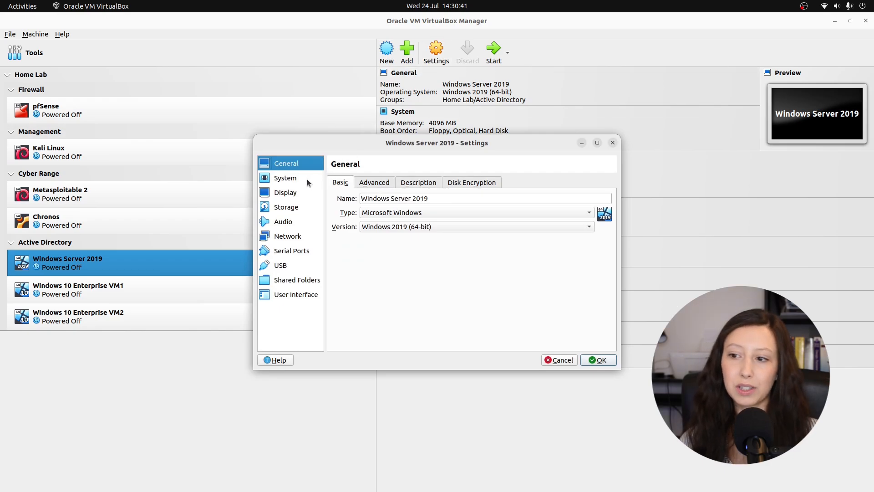
pyautogui.click(308, 182)
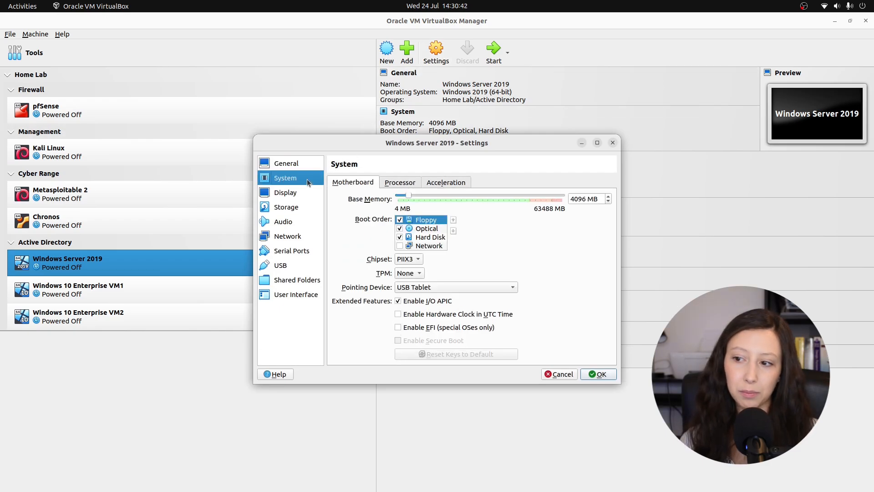
pyautogui.click(400, 220)
pyautogui.click(425, 239)
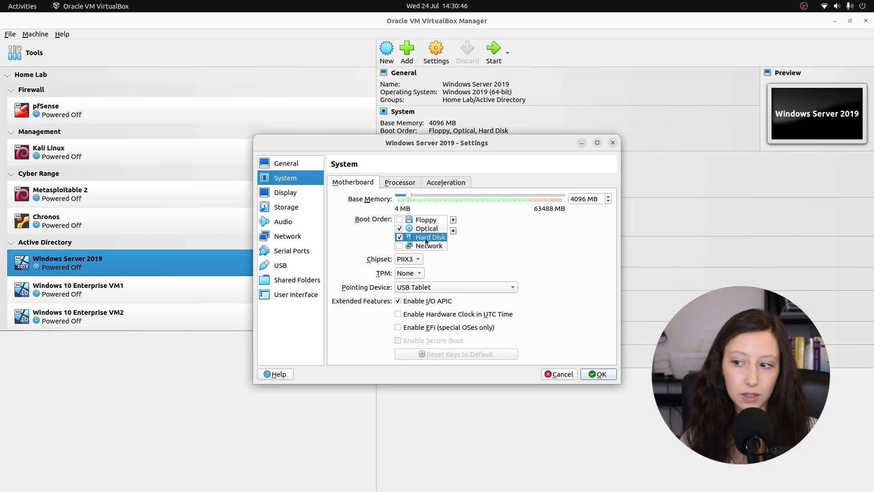
pyautogui.click(453, 220)
pyautogui.click(453, 220)
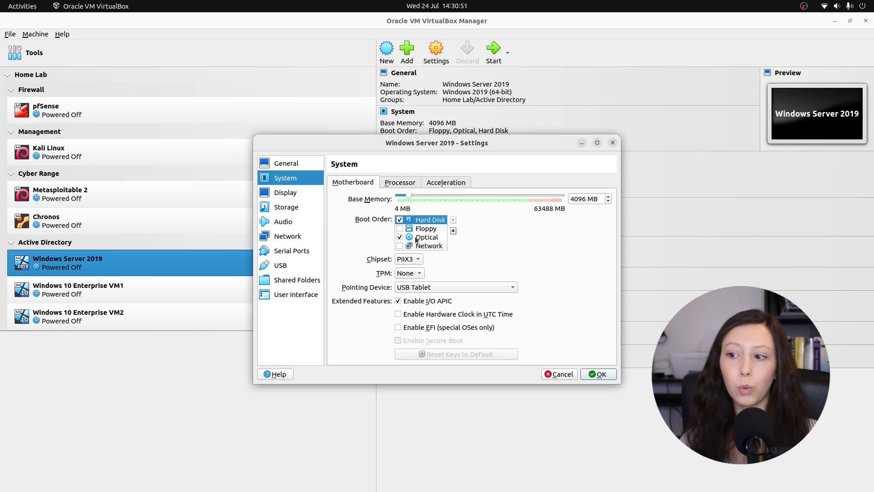
pyautogui.click(416, 238)
pyautogui.click(453, 220)
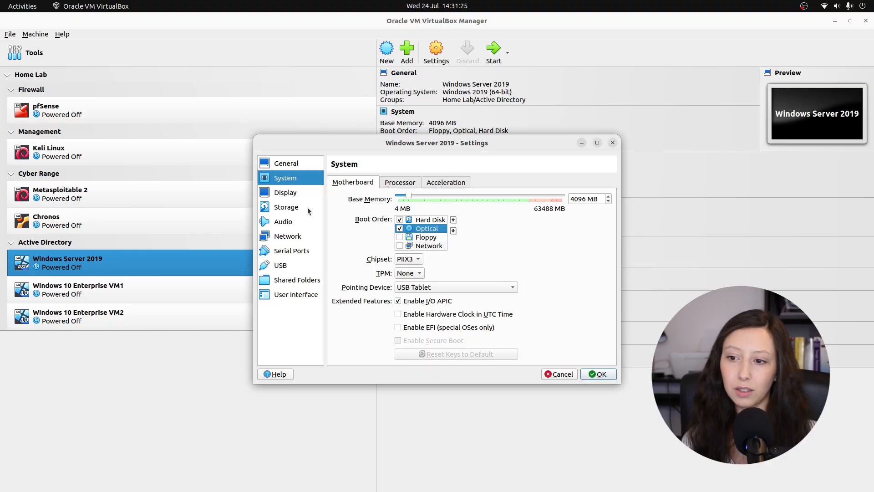
# Attach its network adapter to internal network 'LAN 2' and save the settings
pyautogui.click(304, 237)
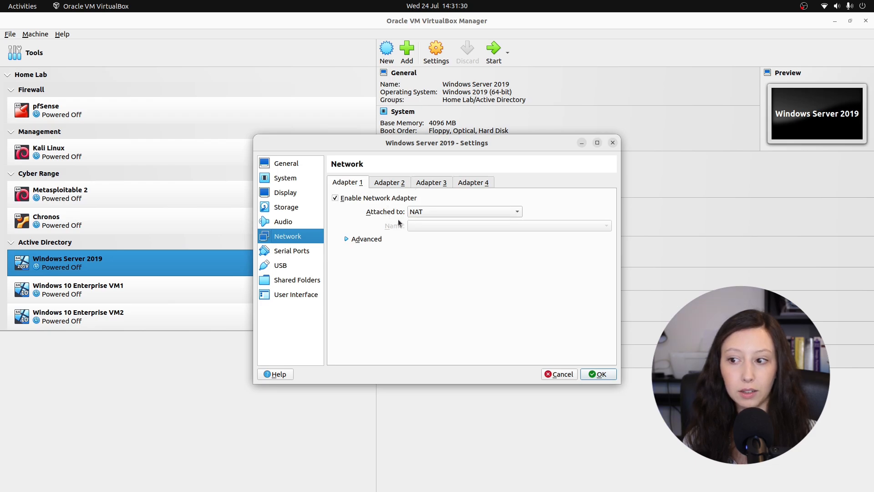
pyautogui.click(412, 213)
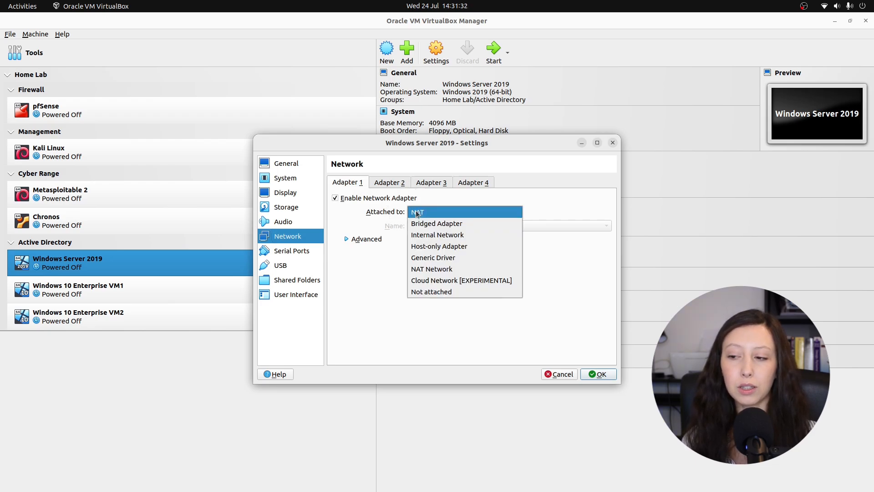
pyautogui.click(427, 236)
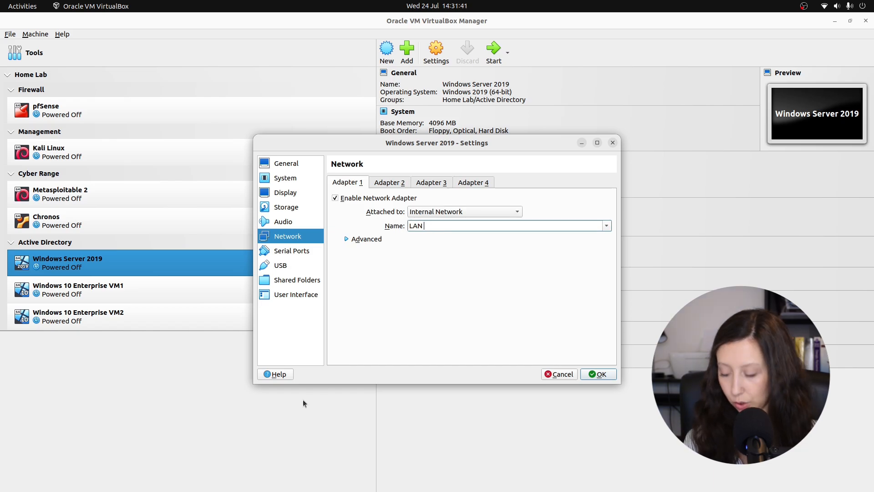
pyautogui.write('2')
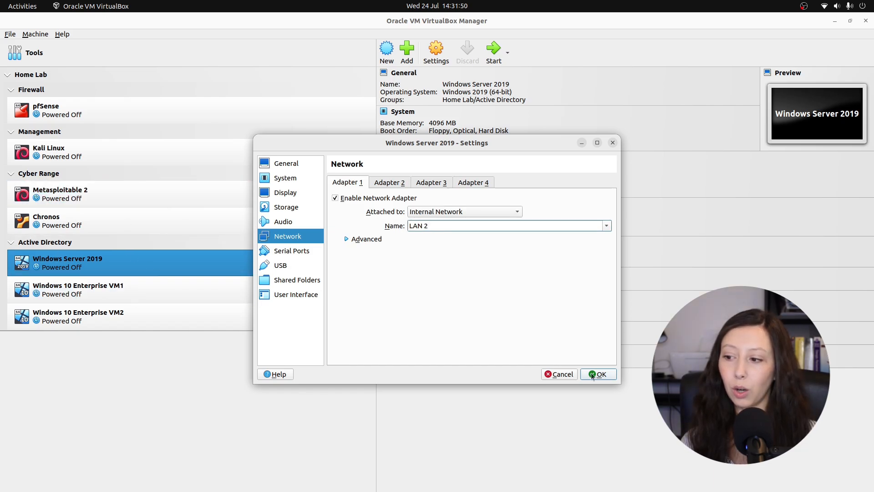
pyautogui.click(600, 374)
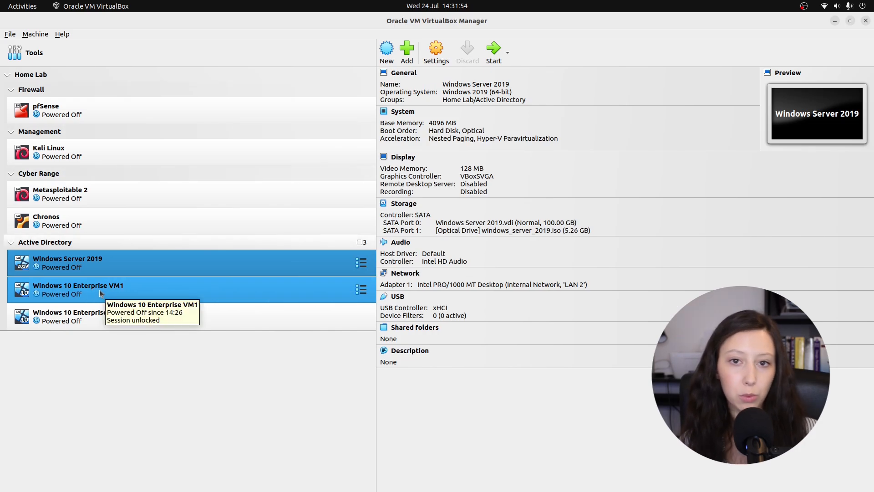
# Set Windows 10 Enterprise VM1's boot order to hard disk first, optical second
pyautogui.click(100, 289)
pyautogui.click(436, 60)
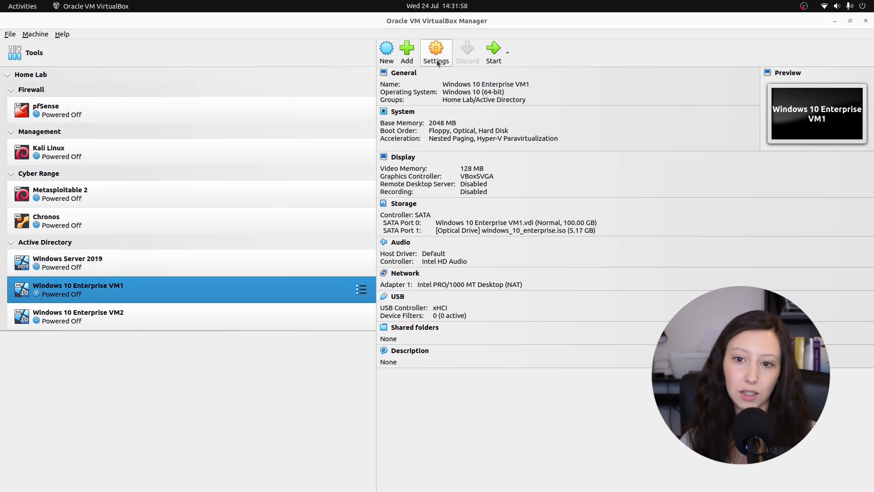
pyautogui.click(288, 178)
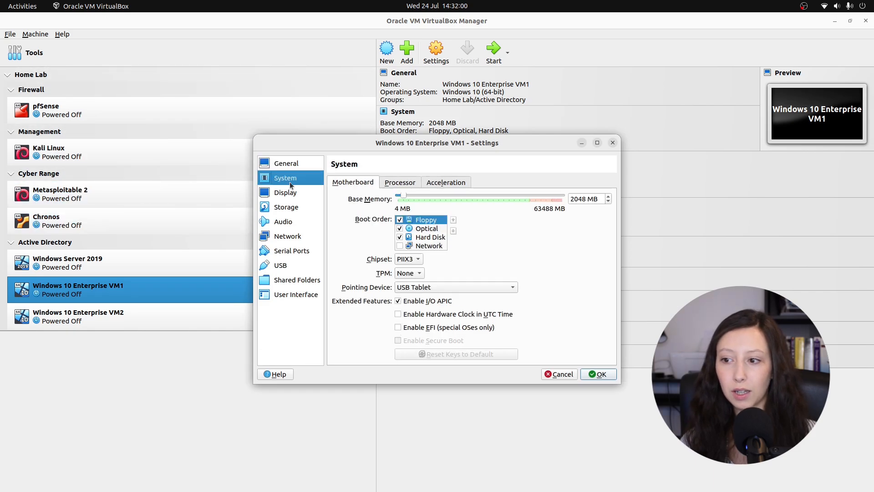
pyautogui.click(422, 238)
pyautogui.click(454, 221)
pyautogui.click(454, 221)
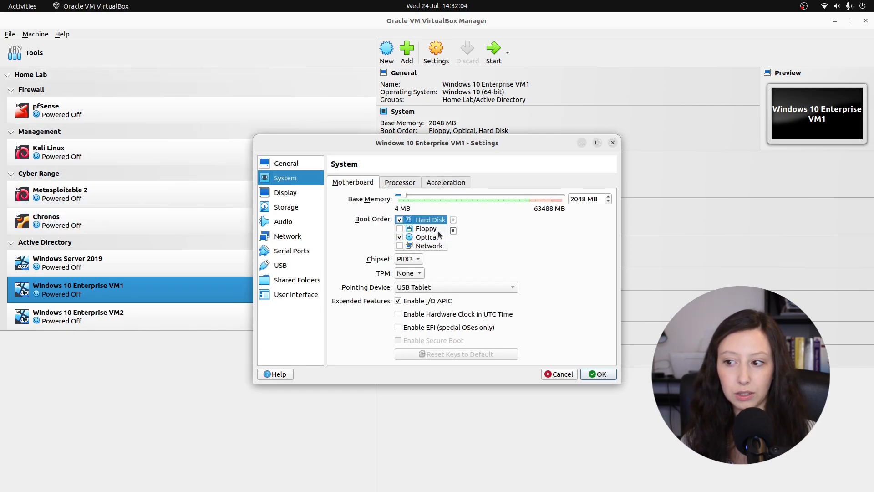
pyautogui.click(435, 238)
pyautogui.click(454, 221)
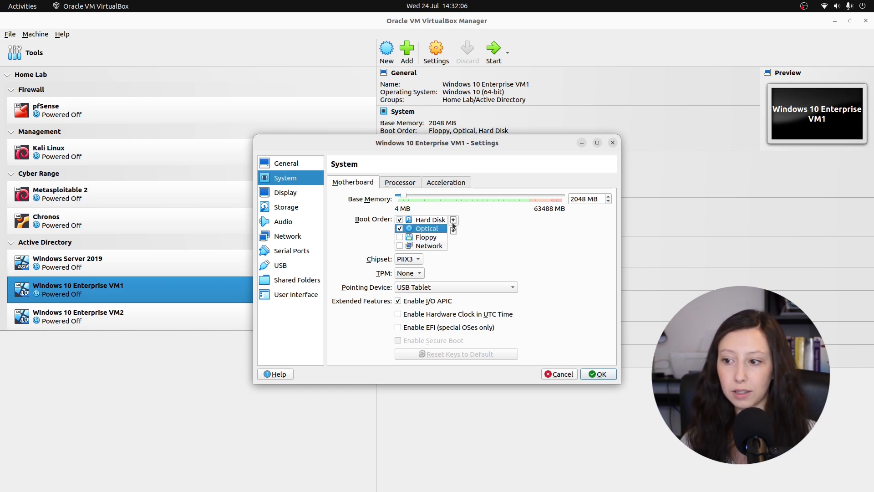
# Put VM1's adapter on internal network 'LAN 2' and save the settings
pyautogui.click(283, 238)
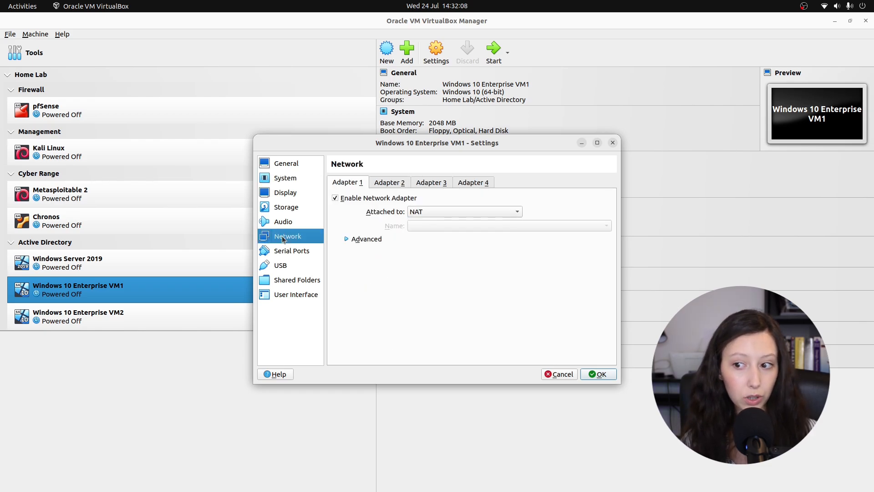
pyautogui.click(433, 211)
pyautogui.click(452, 236)
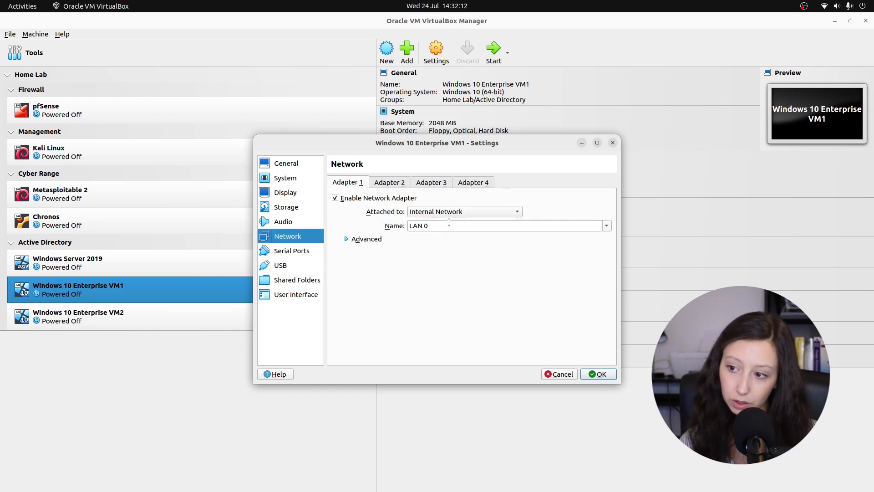
pyautogui.click(446, 225)
pyautogui.press('BackSpace')
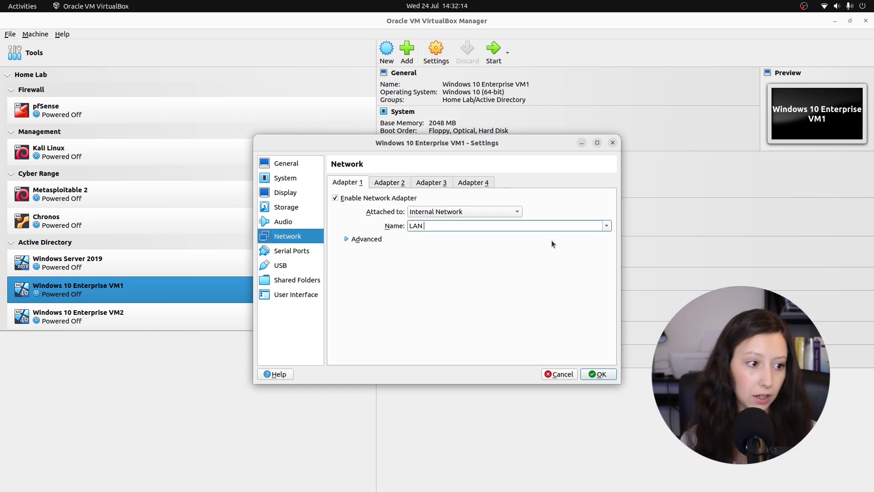
pyautogui.write('2')
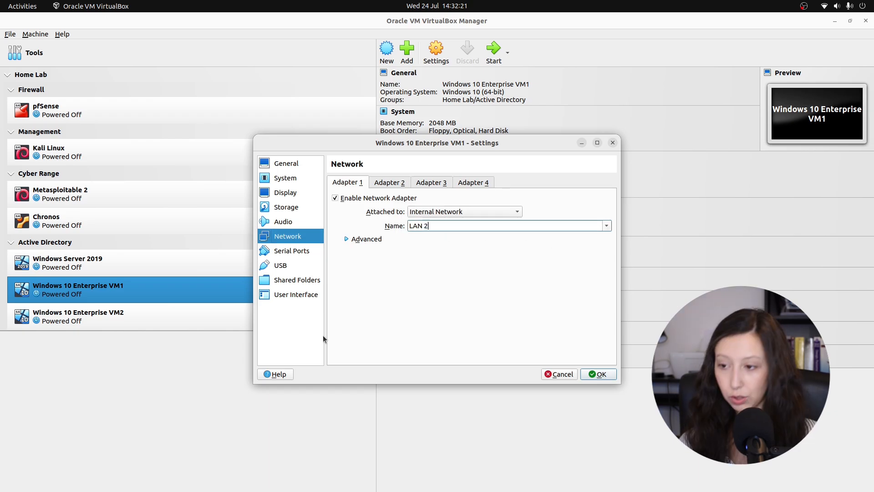
pyautogui.click(593, 374)
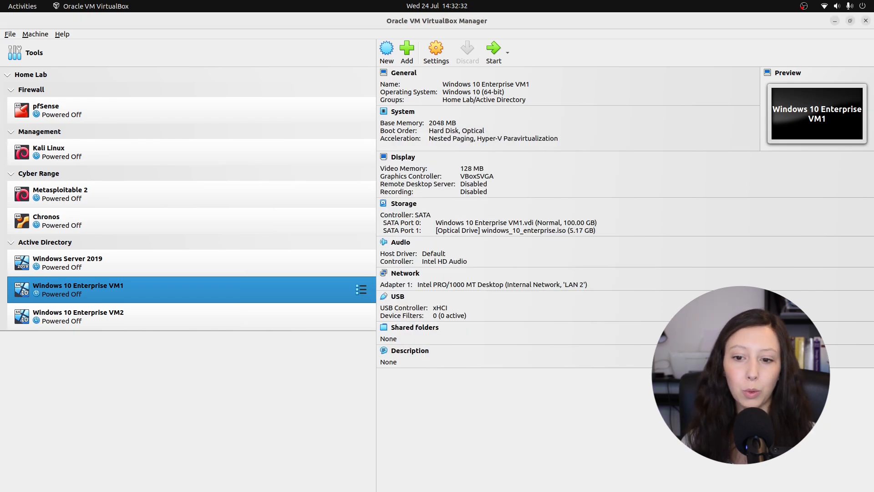
# Set Windows 10 Enterprise VM2's boot order to hard disk first, optical second
pyautogui.keyDown('ctrl'); pyautogui.click(112, 318); pyautogui.keyUp('ctrl')
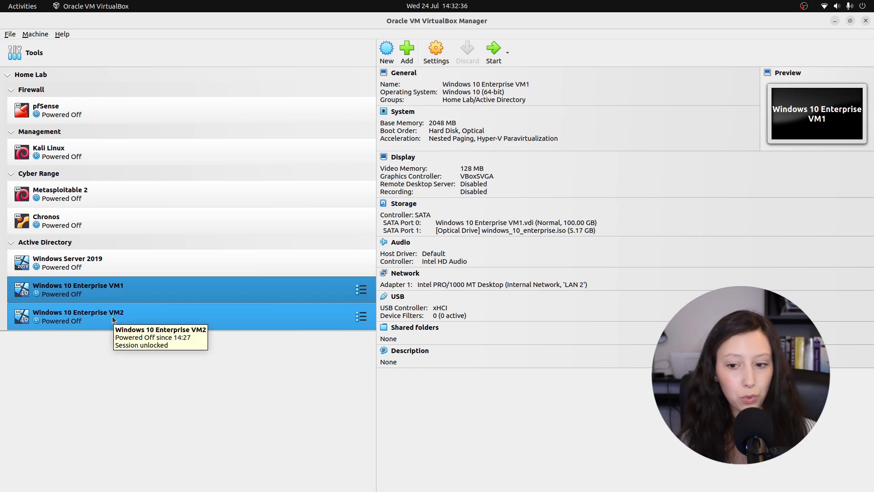
pyautogui.click(112, 316)
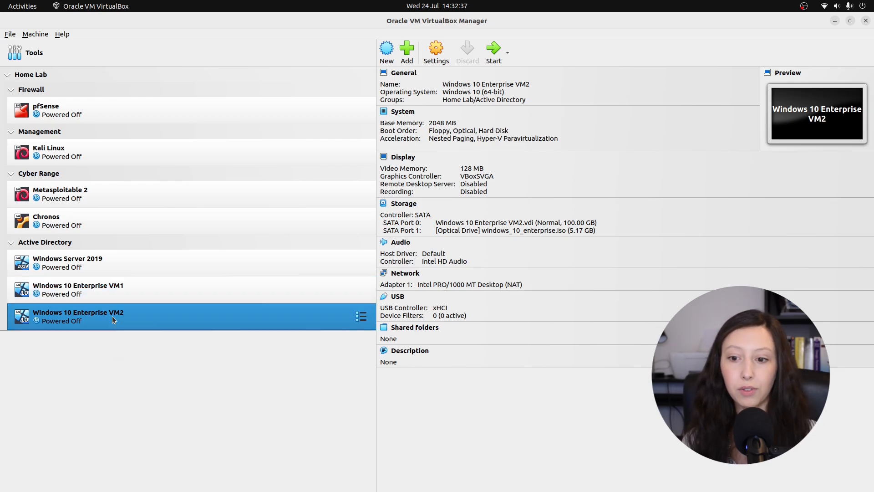
pyautogui.click(433, 54)
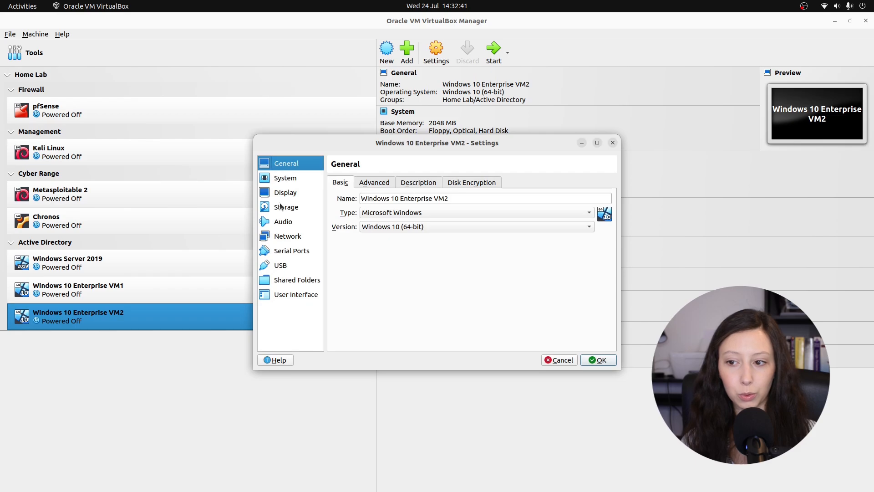
pyautogui.click(284, 179)
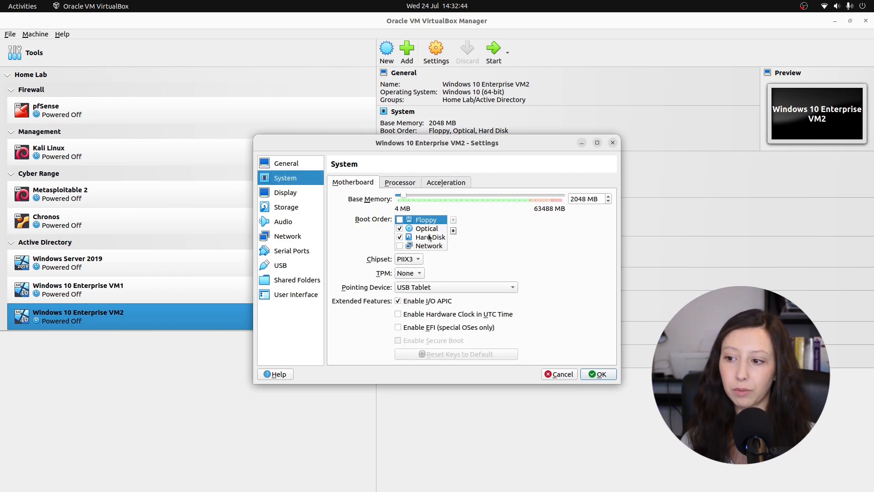
pyautogui.click(453, 220)
pyautogui.click(453, 221)
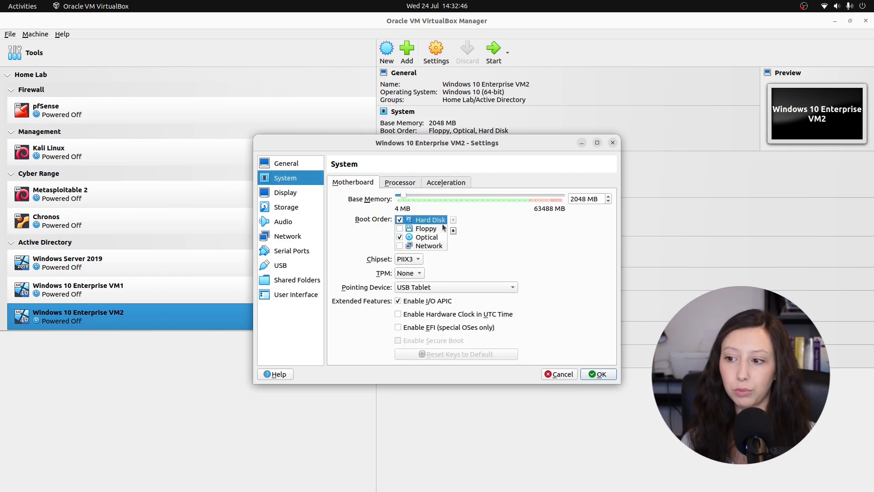
pyautogui.click(423, 238)
pyautogui.click(454, 221)
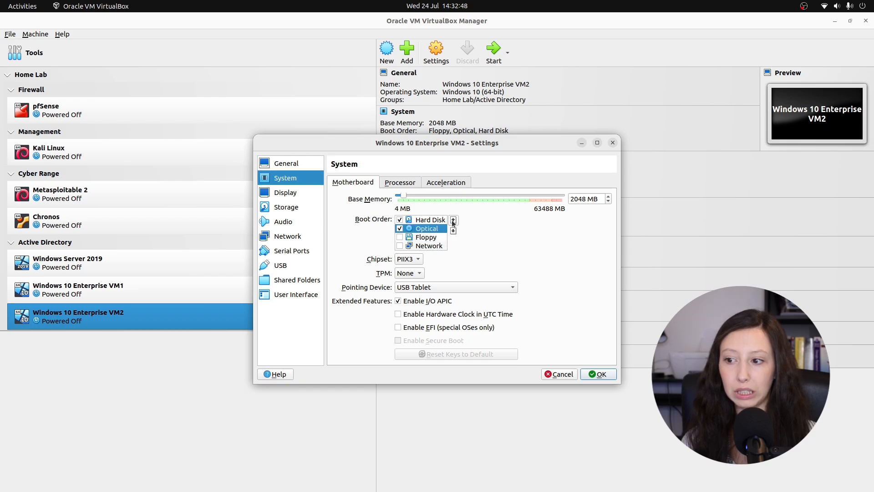
# Put VM2's adapter on internal network 'LAN 2', save, and select Windows Server 2019
pyautogui.click(277, 240)
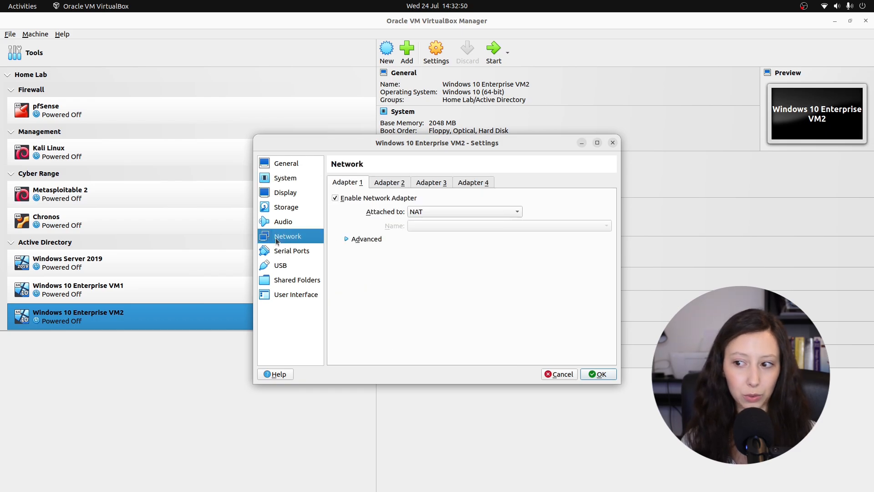
pyautogui.click(423, 211)
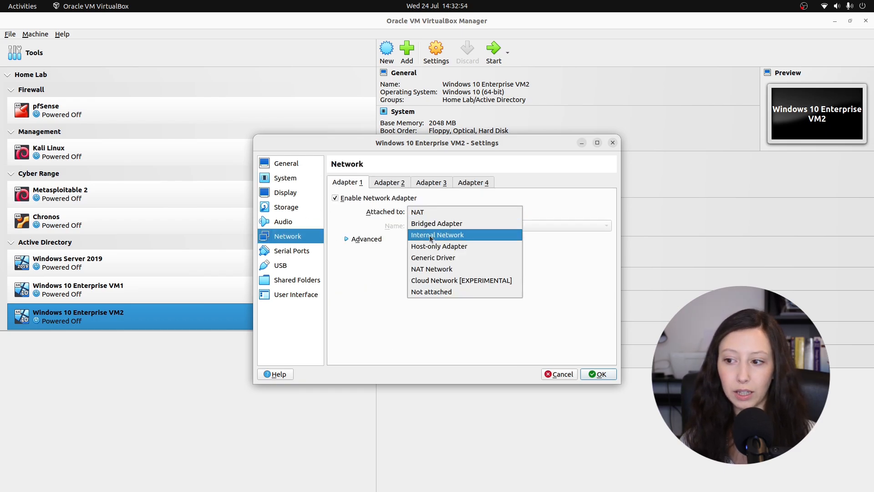
pyautogui.click(433, 236)
pyautogui.click(422, 229)
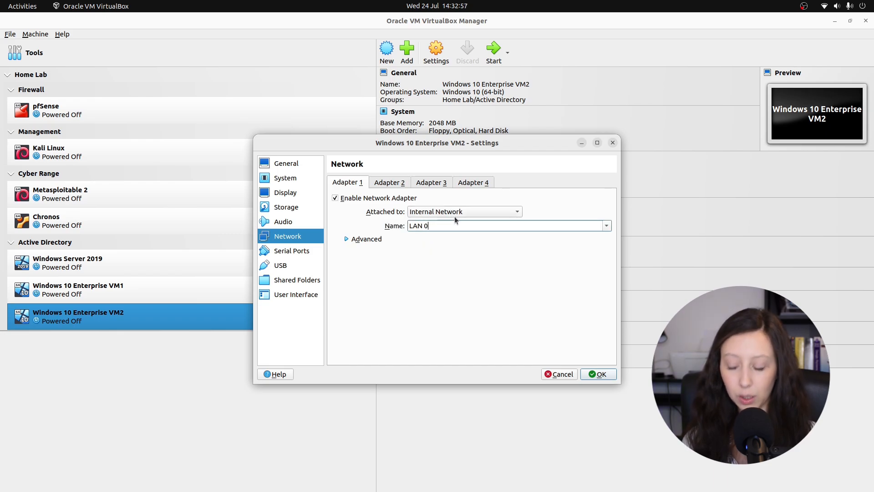
pyautogui.press('BackSpace')
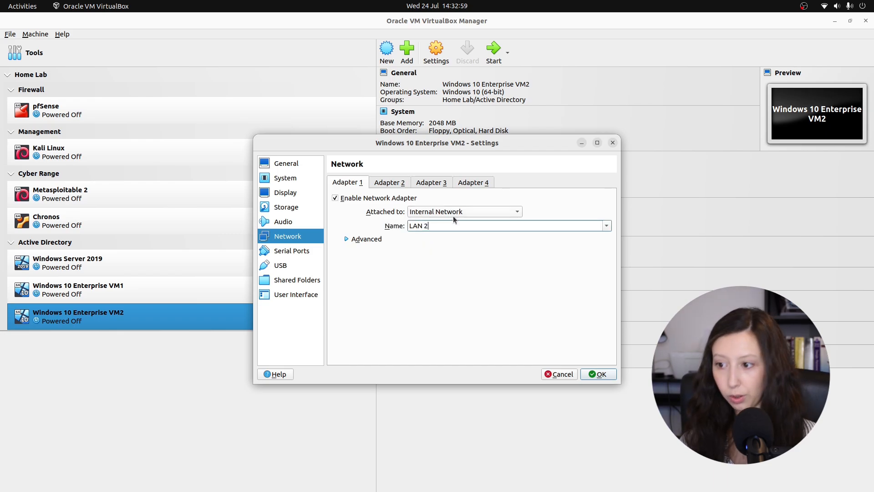
pyautogui.click(601, 374)
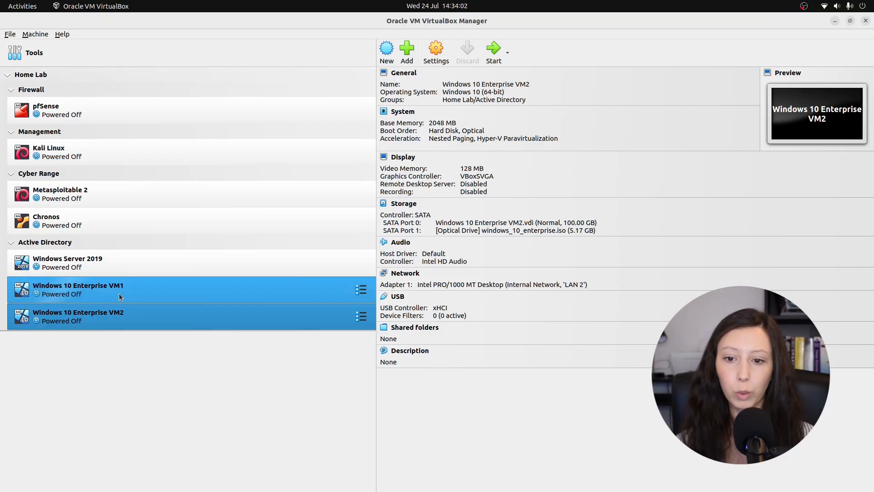
pyautogui.click(93, 263)
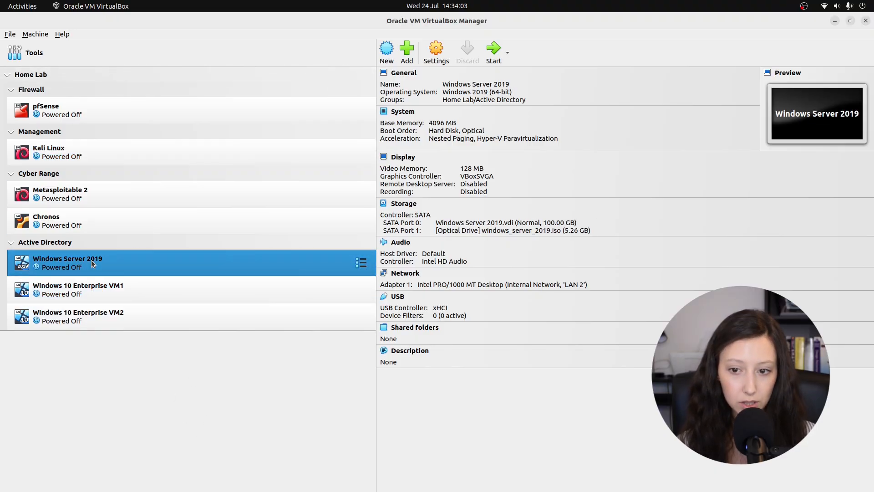
# Boot Windows Server 2019 and set Setup's time and currency format to Swiss German
pyautogui.click(495, 56)
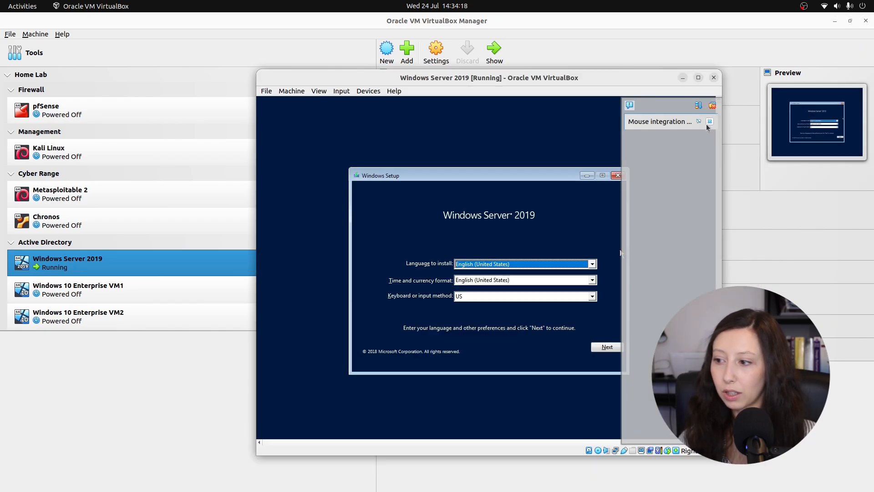
pyautogui.click(710, 121)
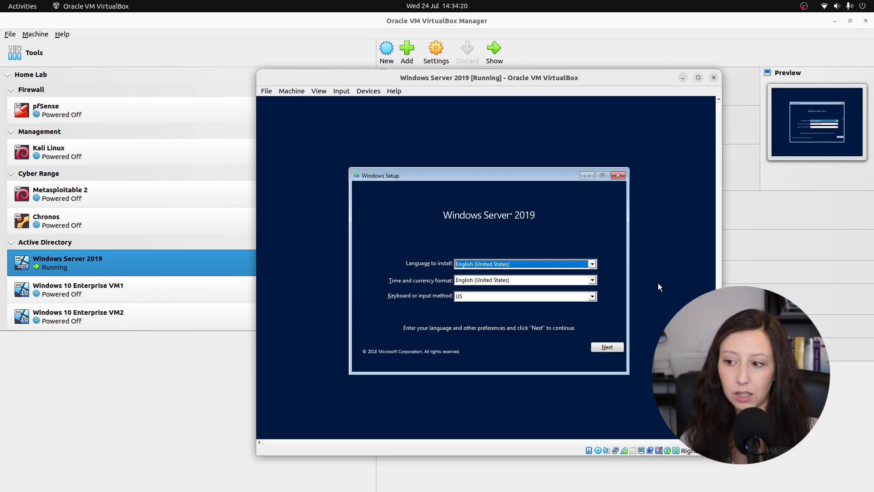
pyautogui.click(476, 283)
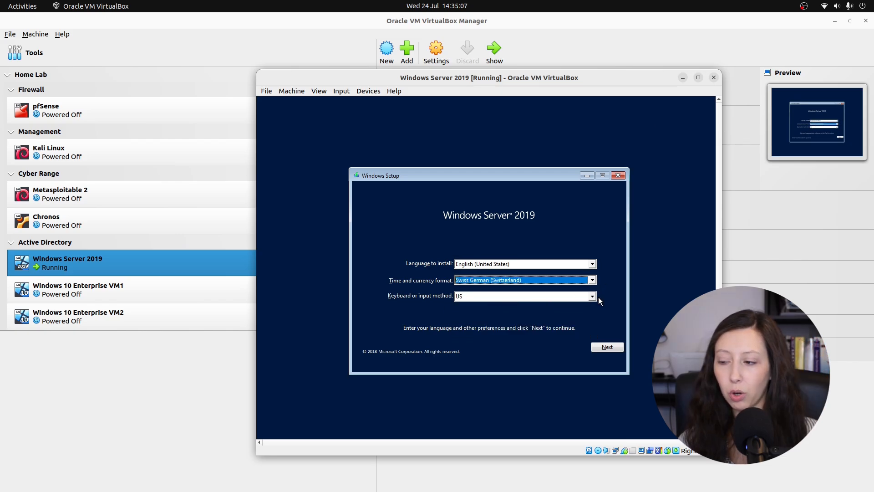
pyautogui.click(592, 296)
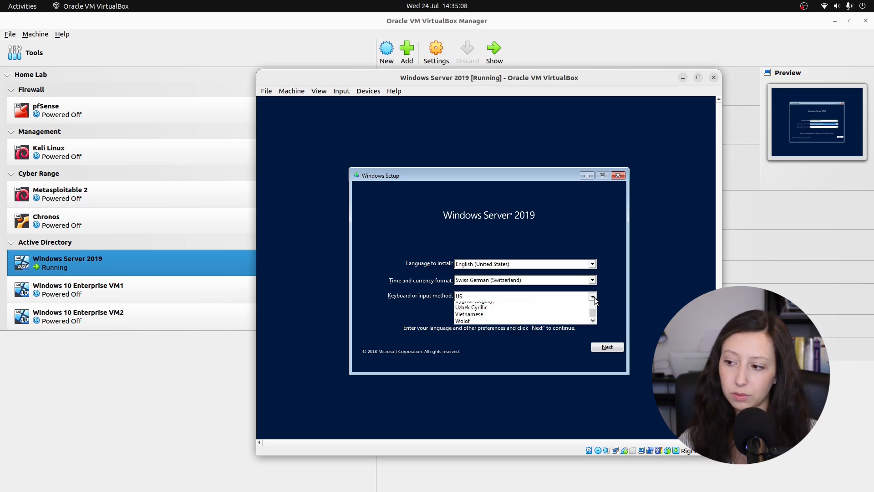
pyautogui.click(595, 345)
pyautogui.click(597, 349)
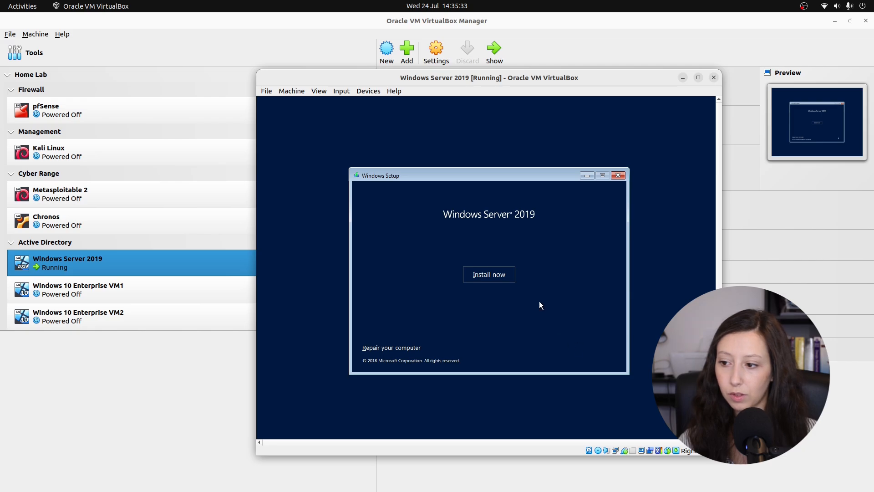
# Start the installation and choose Standard Evaluation (Desktop Experience)
pyautogui.click(484, 273)
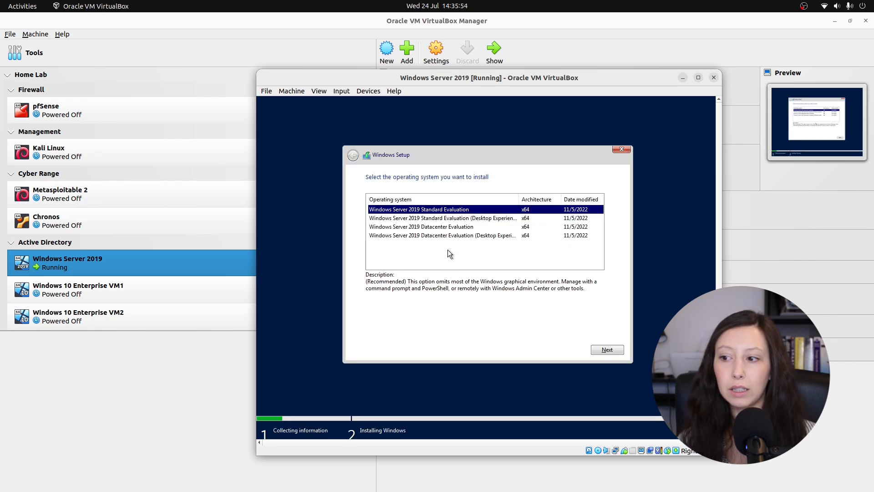
pyautogui.click(498, 219)
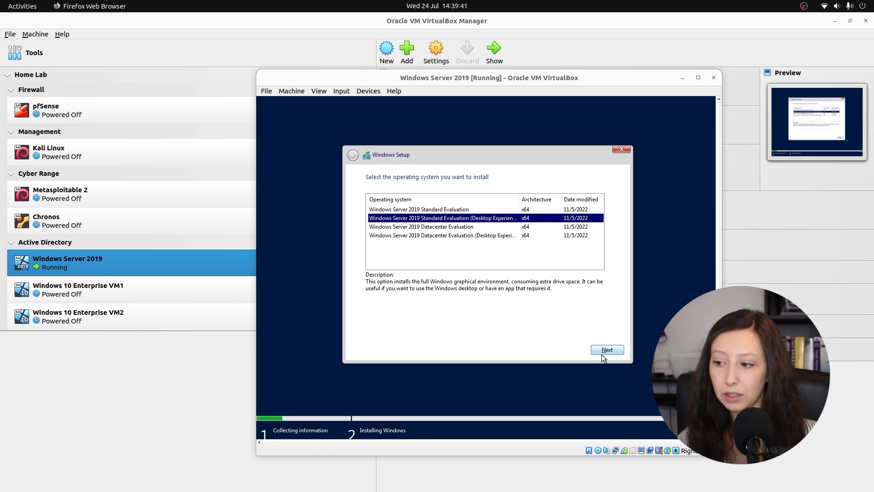
pyautogui.click(599, 351)
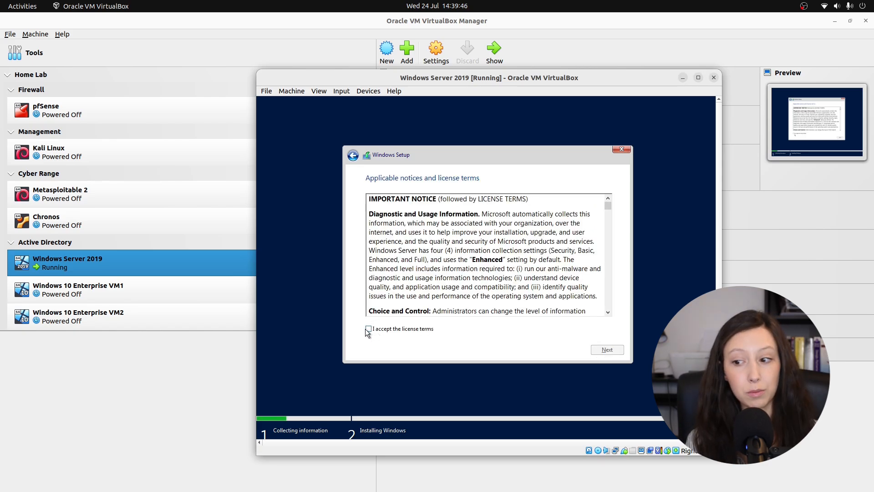
# Accept the license terms and install onto the unallocated 100 GB drive
pyautogui.click(368, 329)
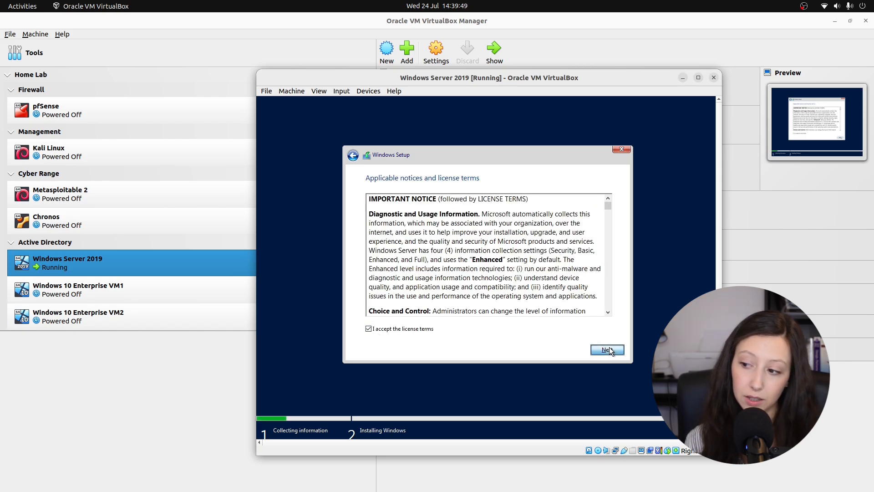
pyautogui.click(609, 349)
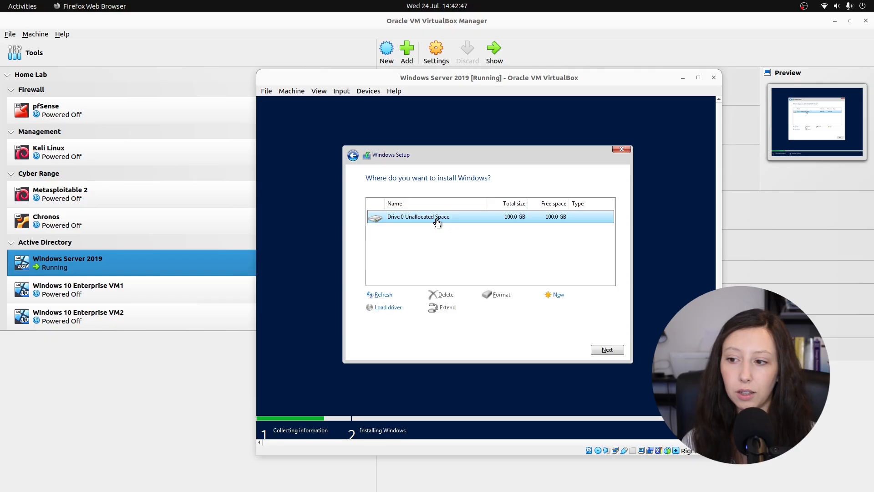
pyautogui.click(425, 222)
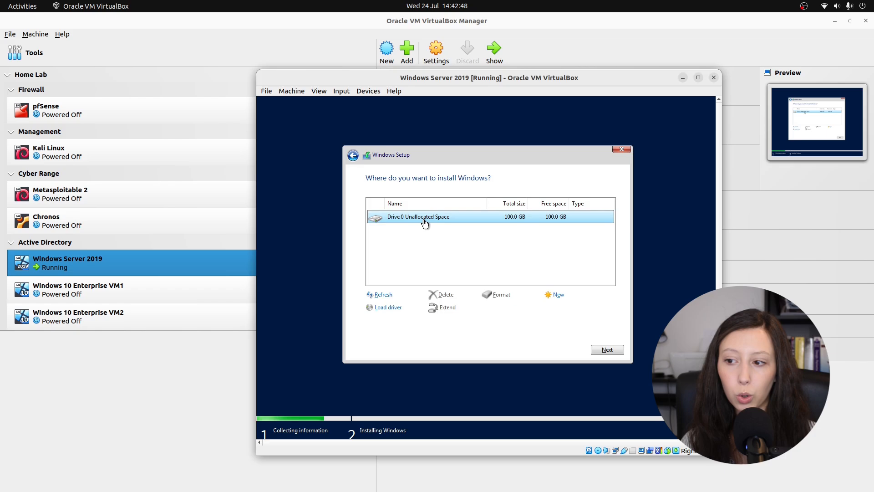
pyautogui.click(607, 350)
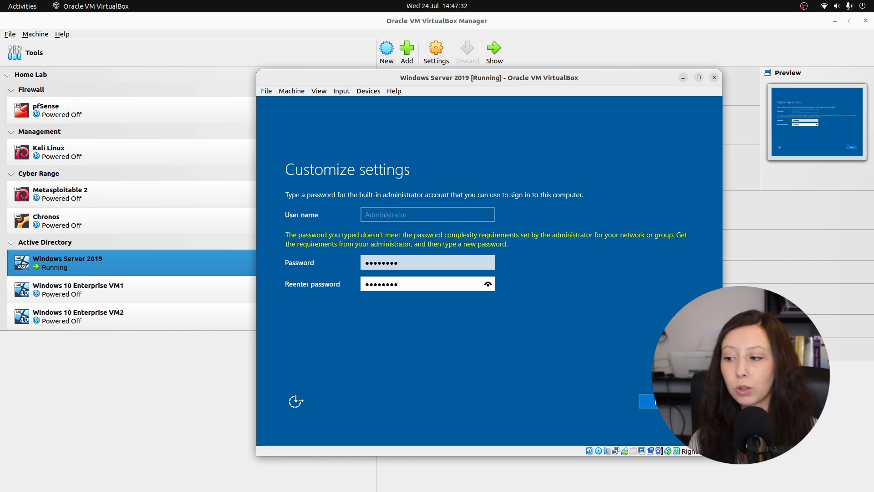
# Save the Administrator password, then sign in with Ctrl+Alt+Delete and the password
pyautogui.click(653, 401)
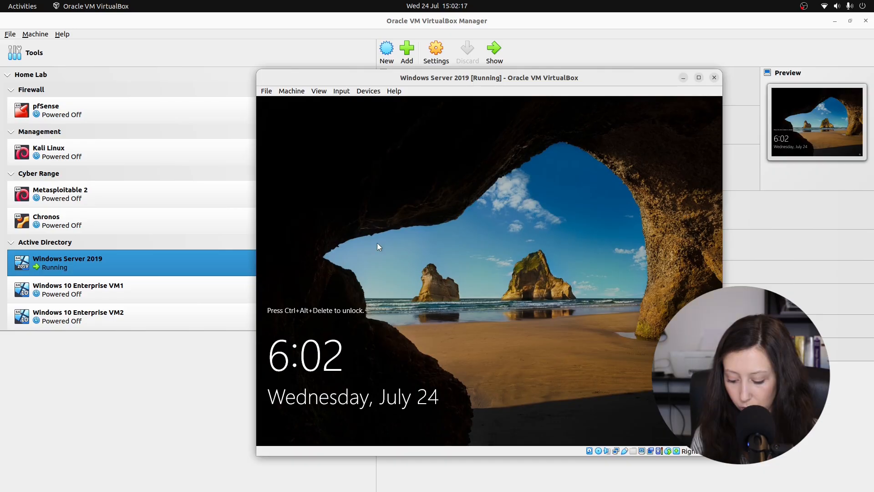
pyautogui.hotkey('ctrl', 'alt', 'Delete')
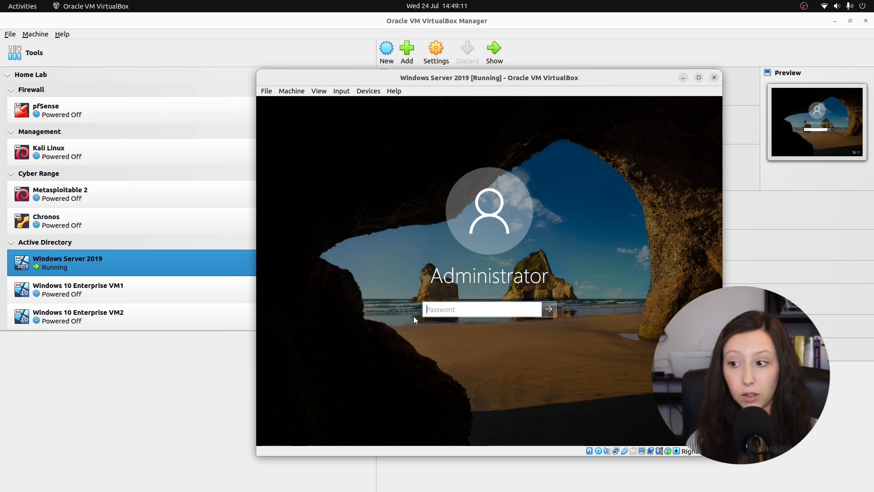
pyautogui.write('P')
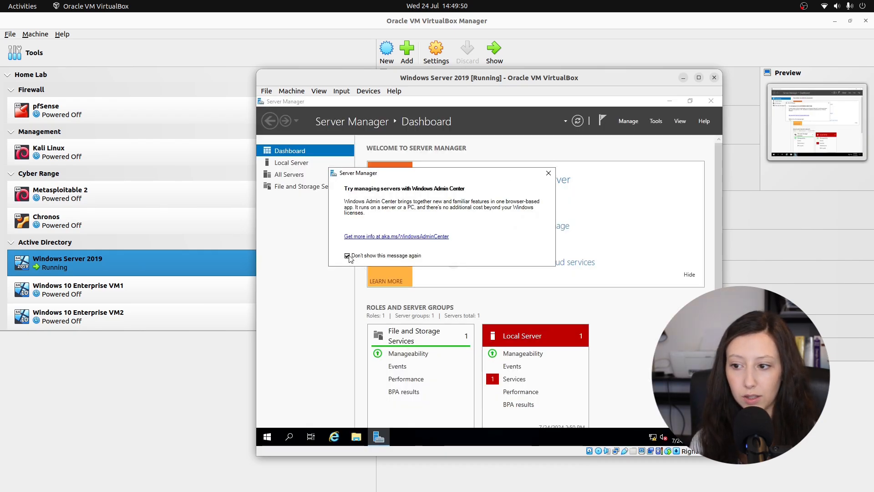
# Dismiss the Windows Admin Center popup and eject windows_server_2019.iso from the optical drive
pyautogui.click(547, 175)
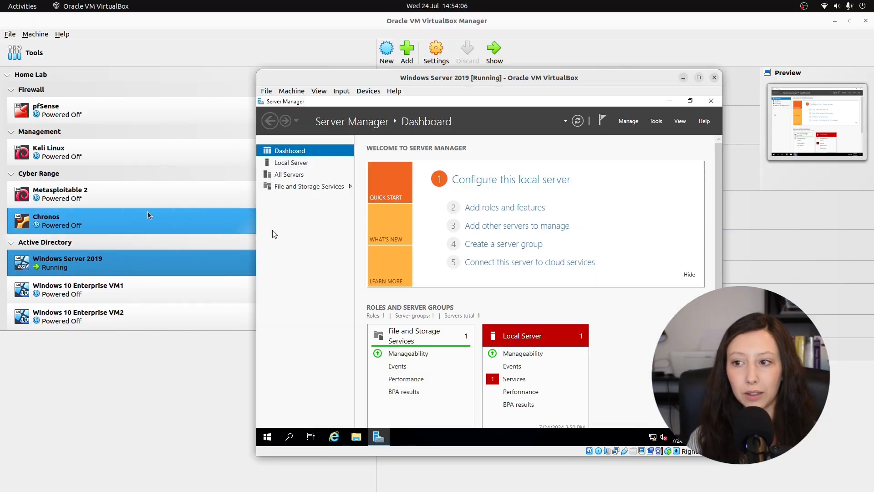
pyautogui.click(369, 91)
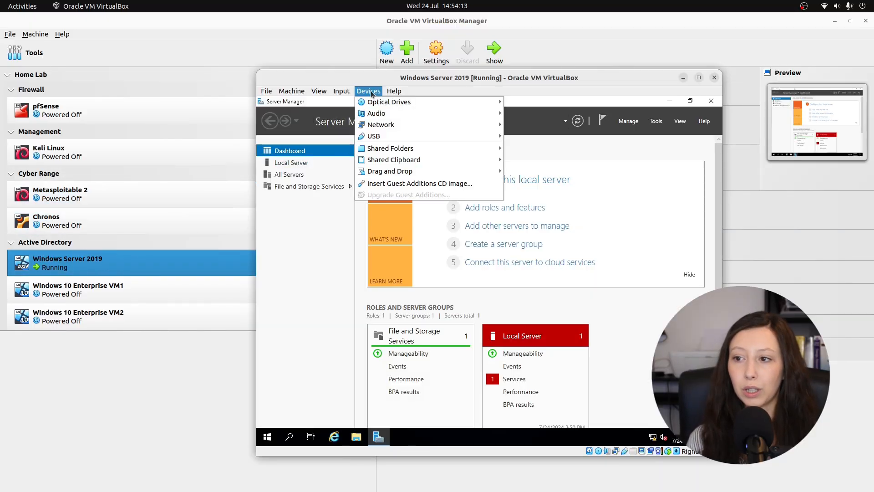
pyautogui.moveTo(436, 102)
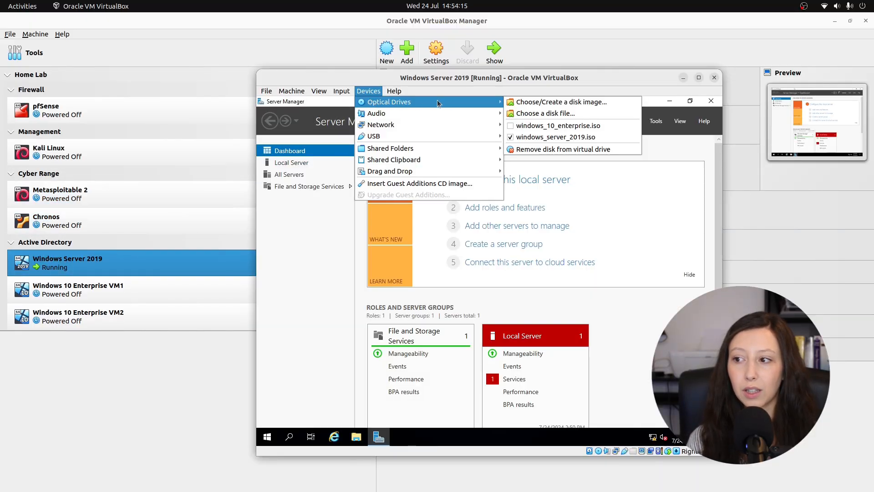
pyautogui.click(522, 150)
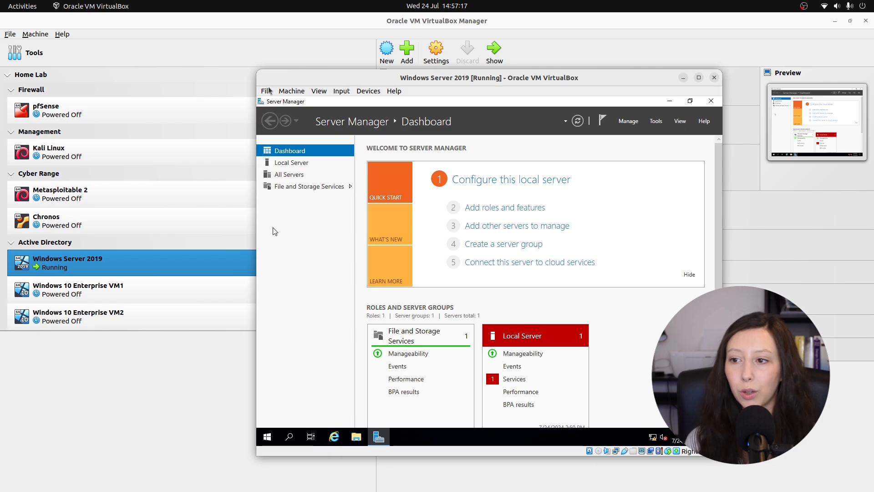
# Insert the Guest Additions CD and run VBoxWindowsAdditions from CD Drive (D:)
pyautogui.click(367, 93)
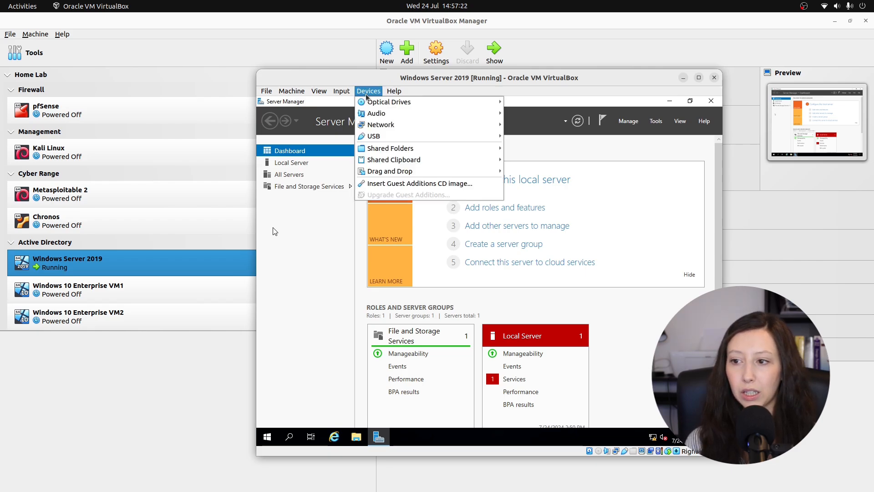
pyautogui.click(392, 185)
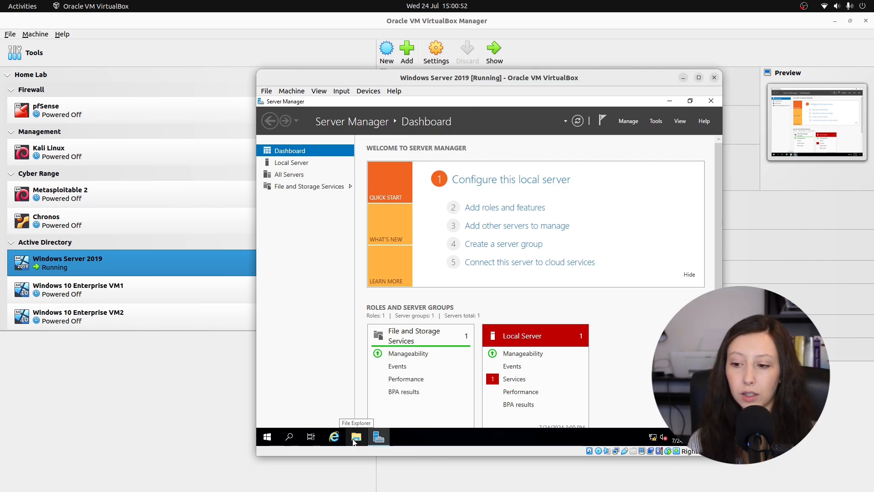
pyautogui.click(356, 437)
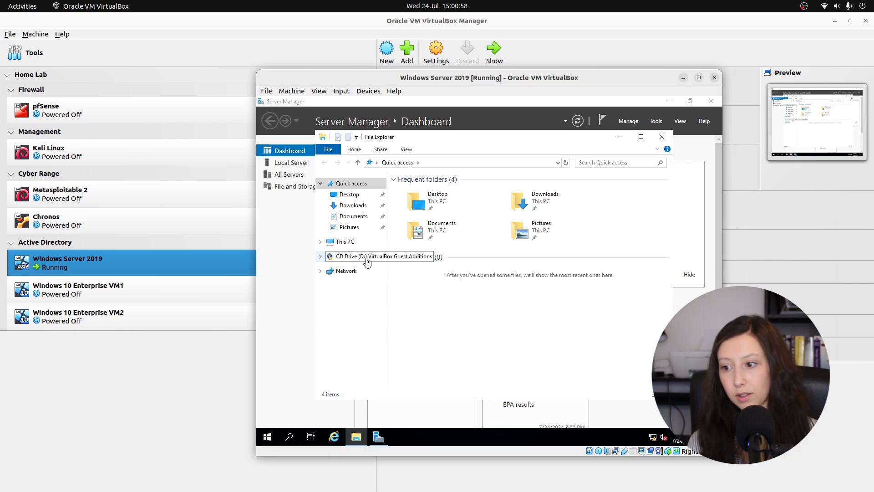
pyautogui.click(368, 257)
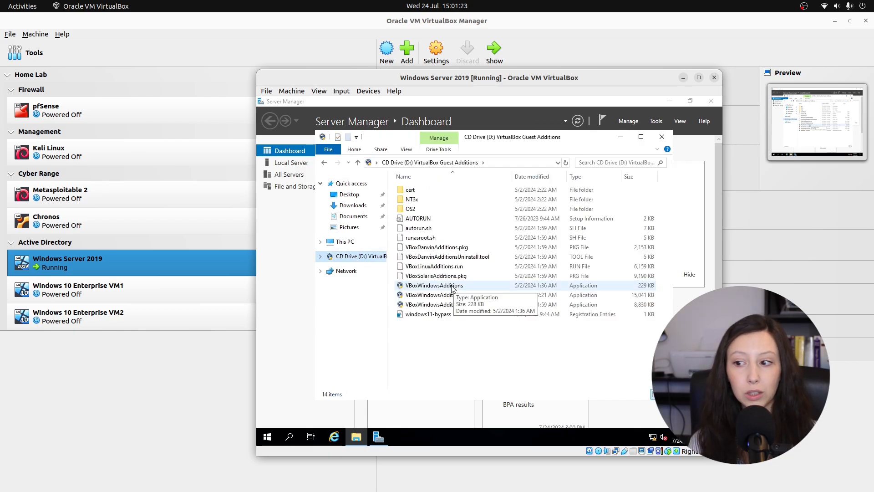
pyautogui.doubleClick(452, 286)
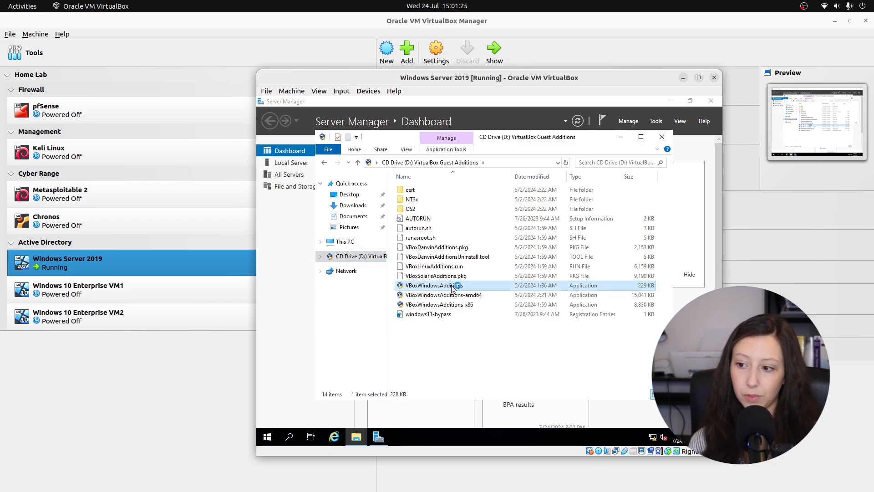
# Install Guest Additions with default folder, reboot, and bring up the sign-in prompt
pyautogui.click(541, 339)
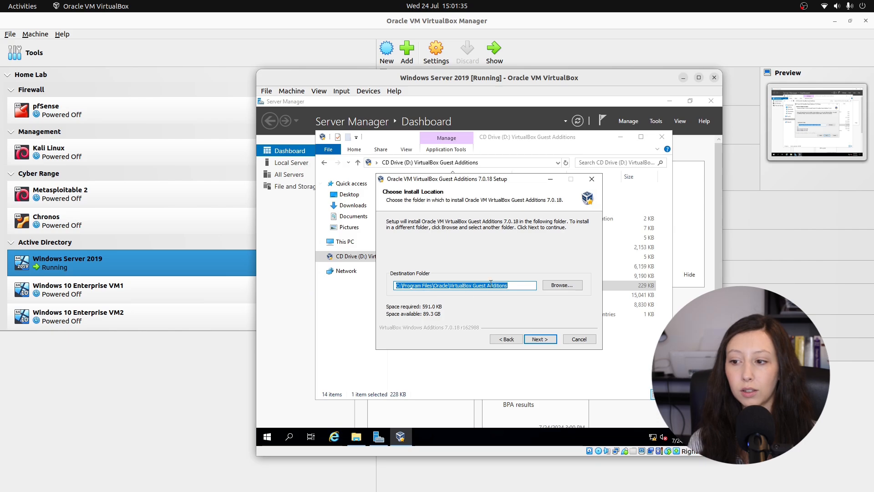
pyautogui.click(551, 342)
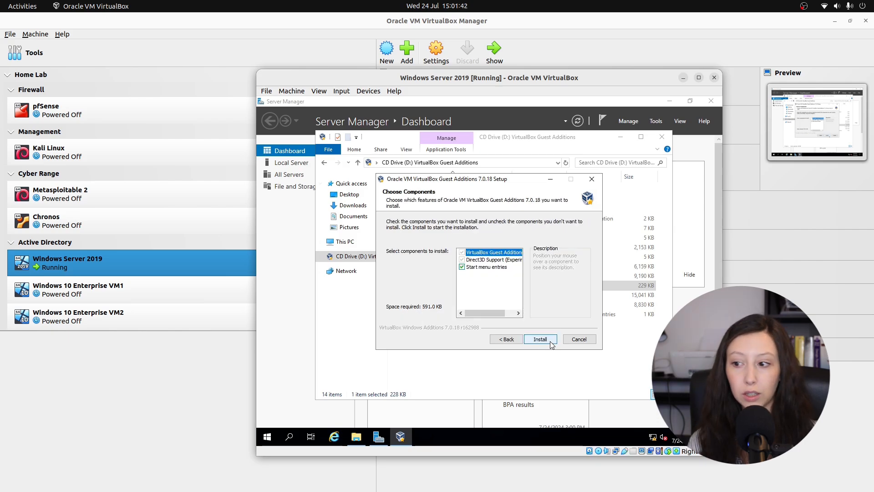
pyautogui.click(551, 345)
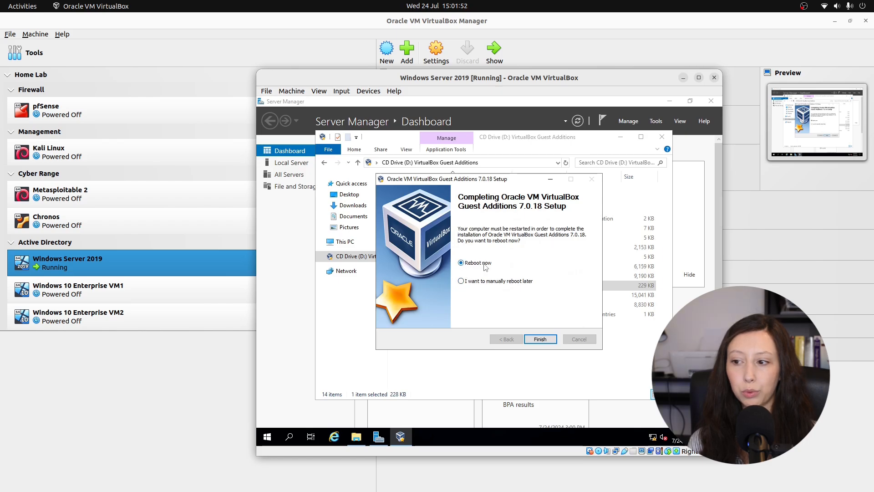
pyautogui.click(540, 339)
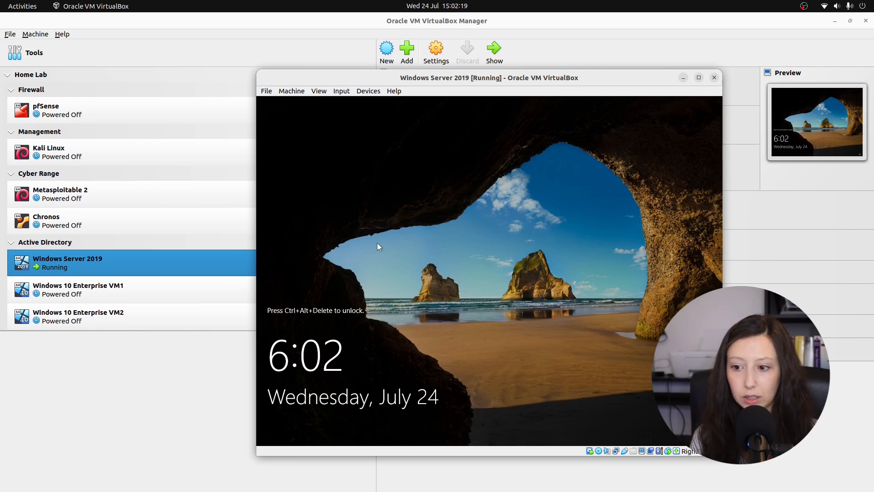
pyautogui.hotkey('ctrl', 'Delete')
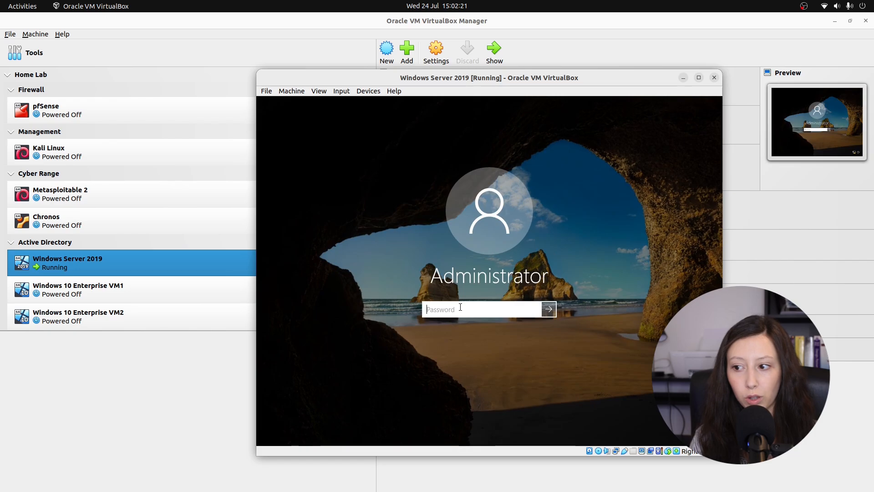
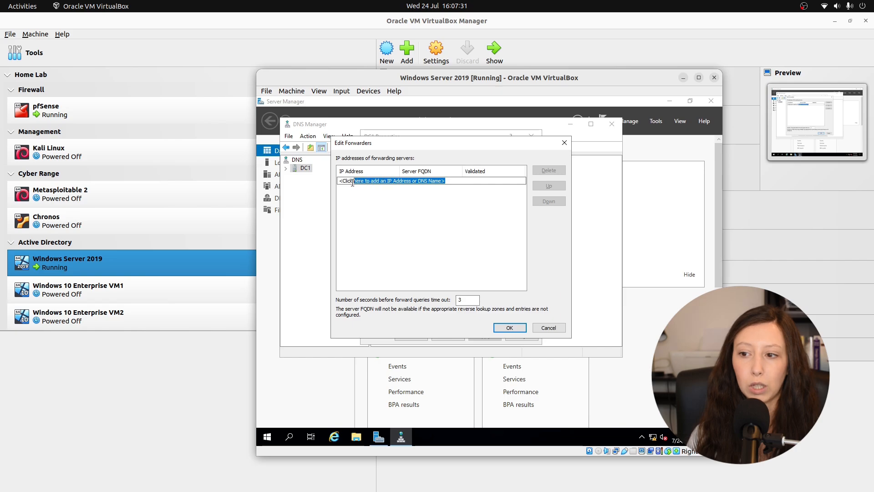
# Add 10.80.80.1 as the DNS forwarder on DC1 and apply the change
pyautogui.press('BackSpace')
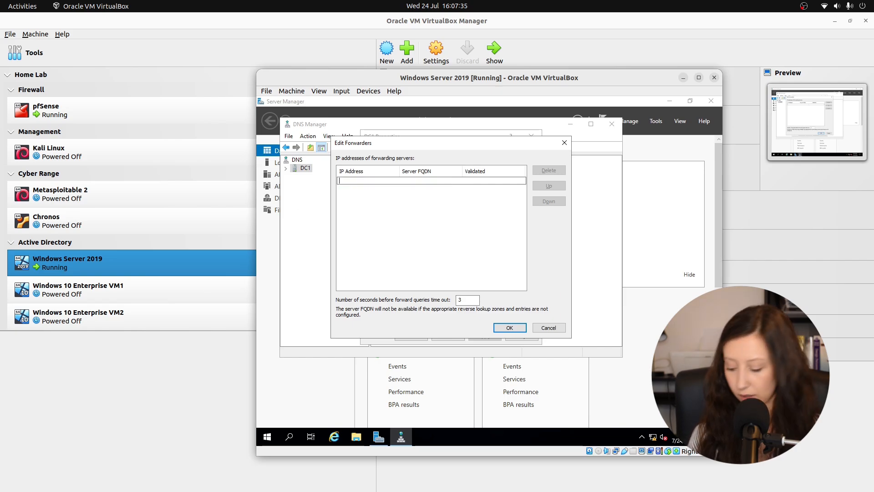
pyautogui.write('10')
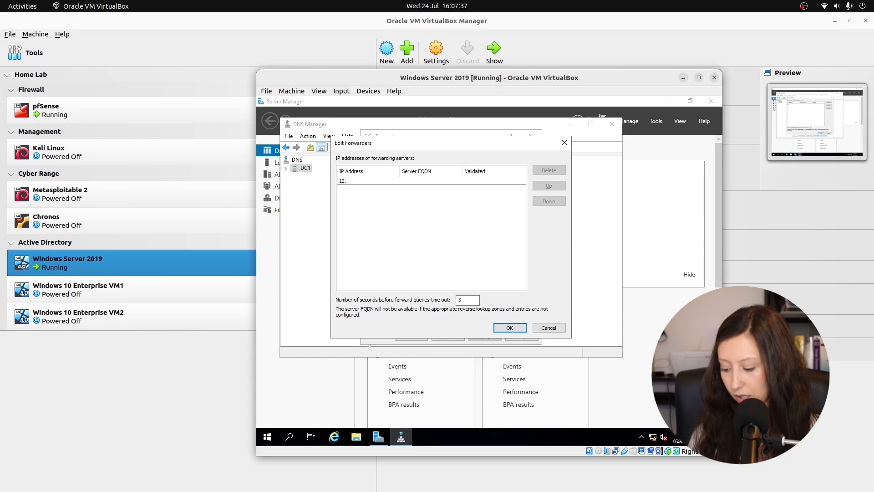
pyautogui.write('.80.80.')
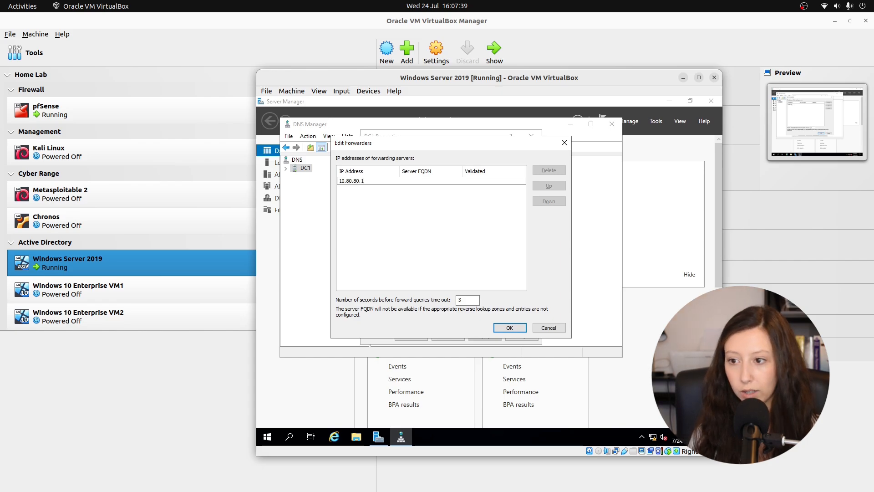
pyautogui.write('1')
pyautogui.press('Return')
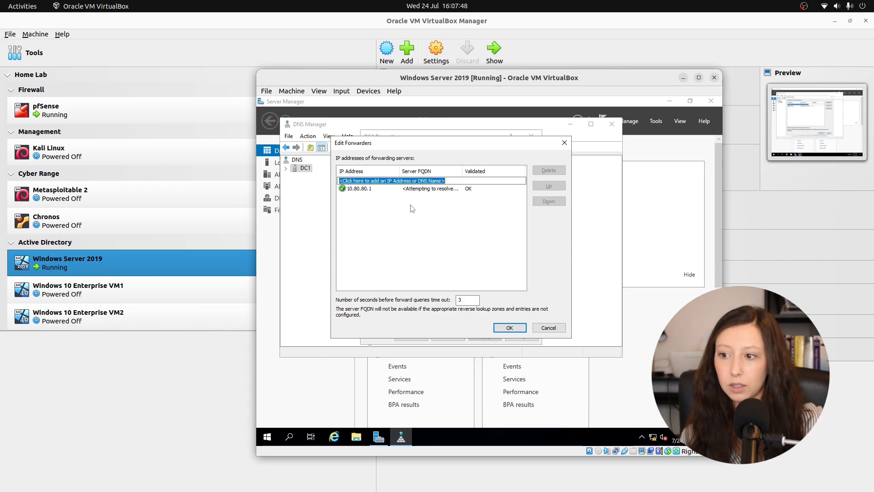
pyautogui.click(512, 328)
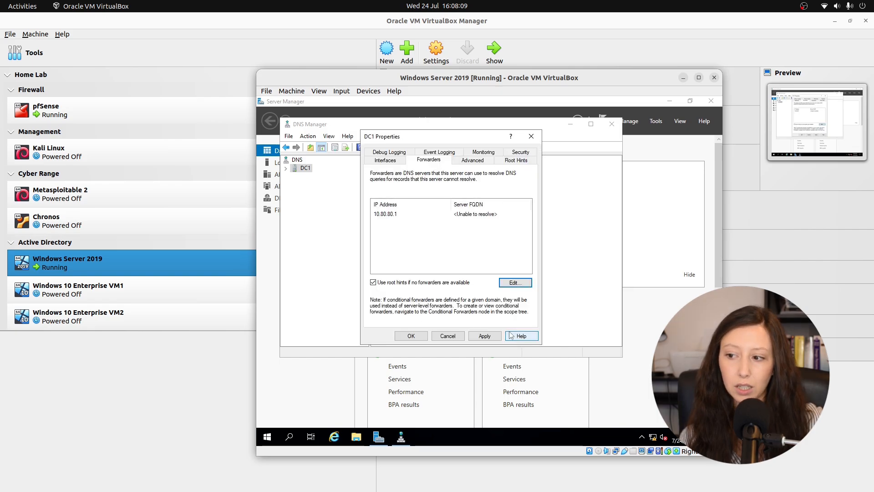
pyautogui.click(485, 336)
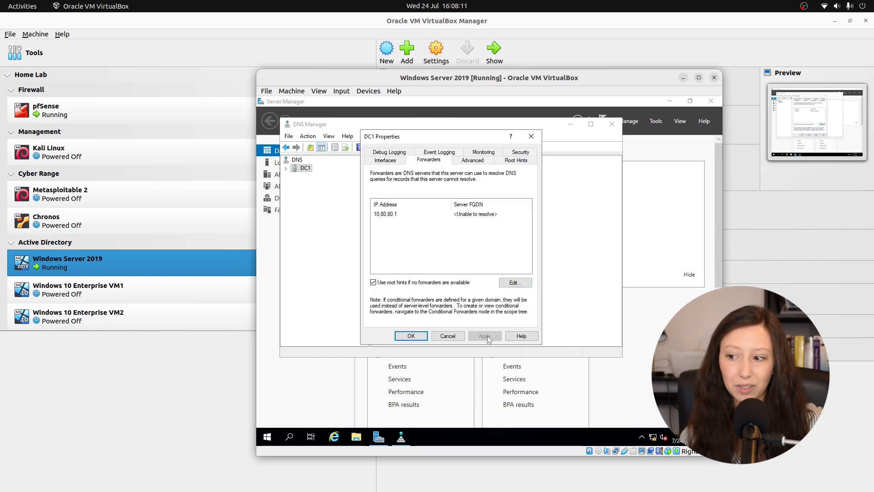
pyautogui.click(411, 336)
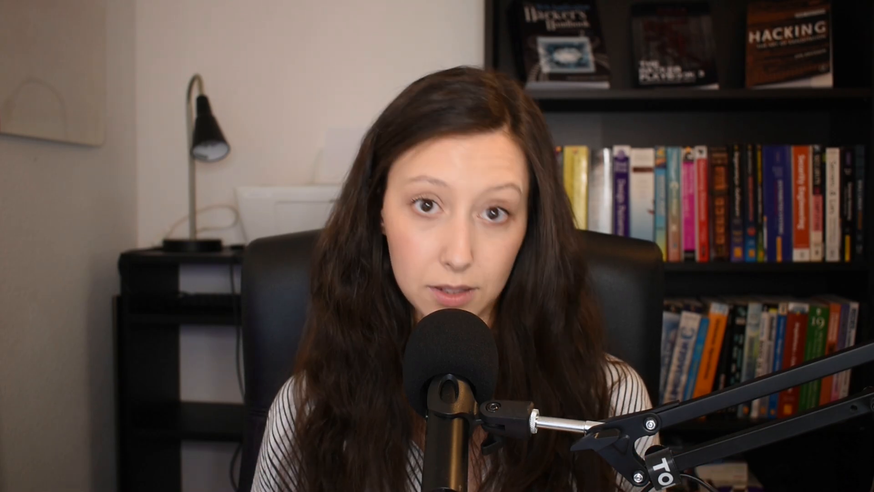
# Close the DNS Manager console
pyautogui.click(611, 124)
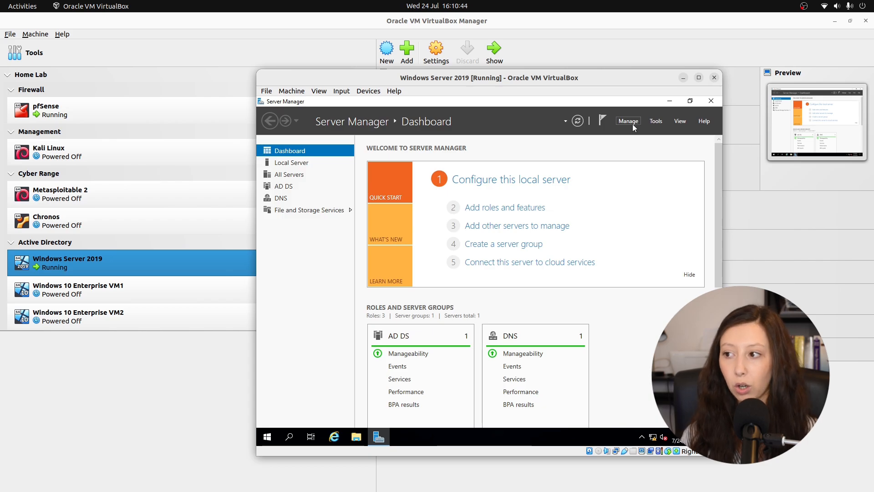
# Install the DHCP Server role with its management tools on this server
pyautogui.click(633, 123)
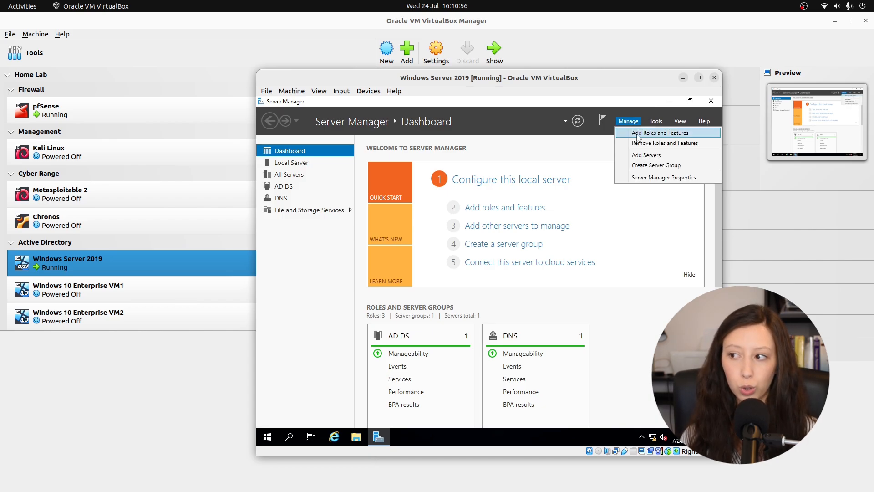
pyautogui.click(638, 136)
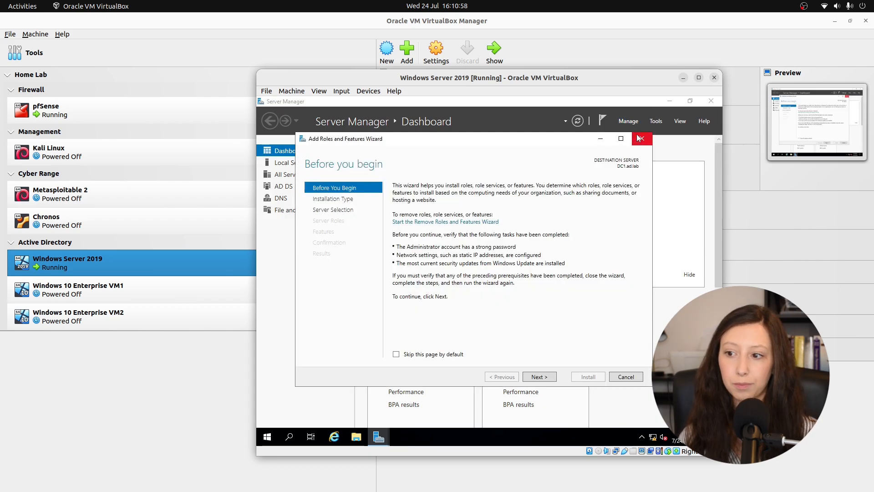
pyautogui.click(540, 377)
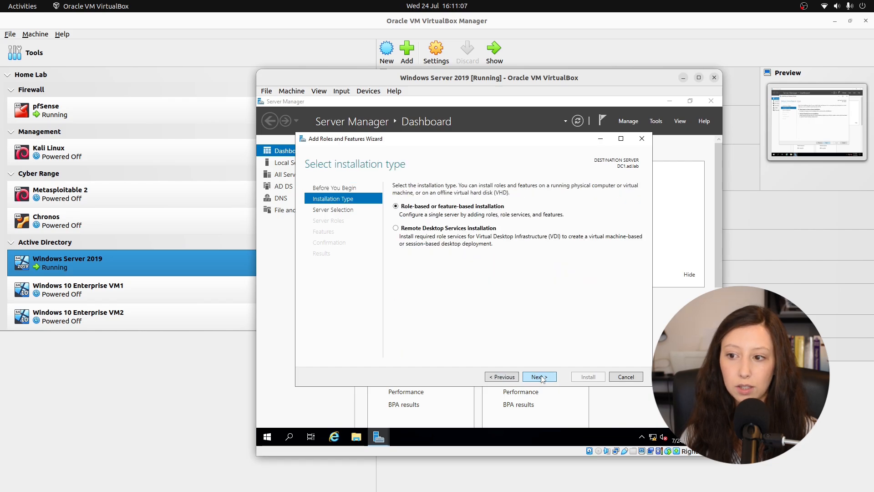
pyautogui.click(539, 377)
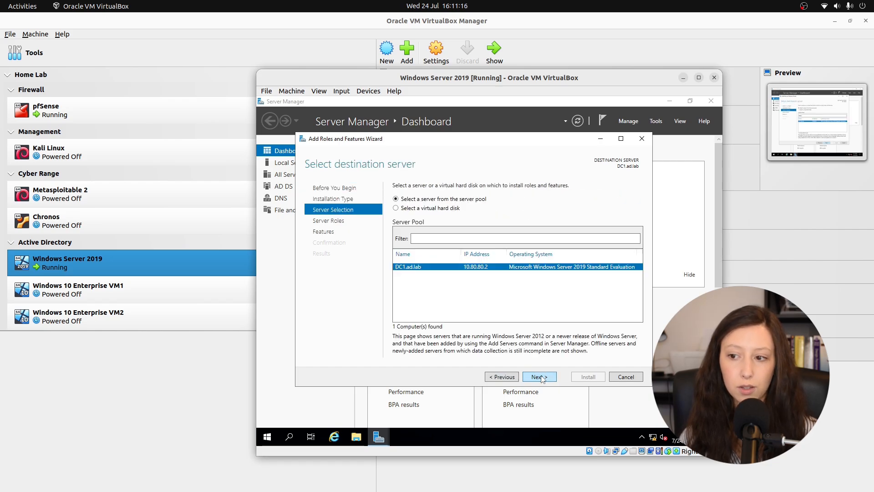
pyautogui.click(540, 378)
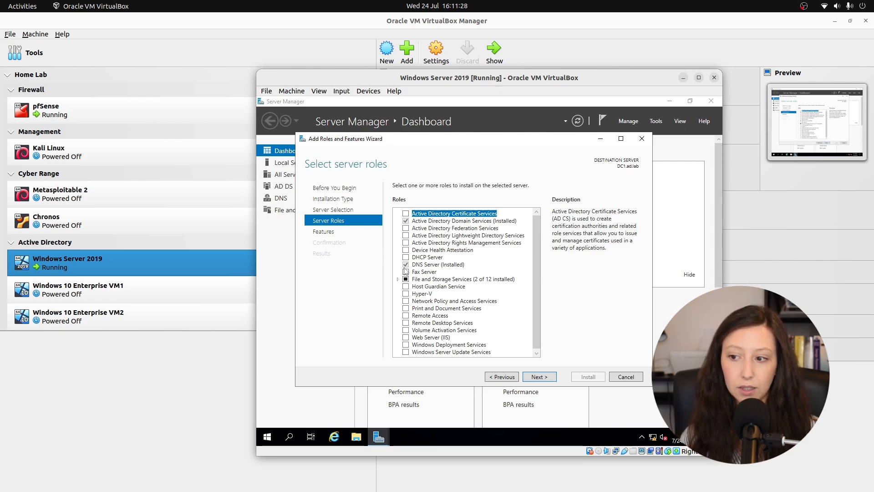
pyautogui.click(405, 258)
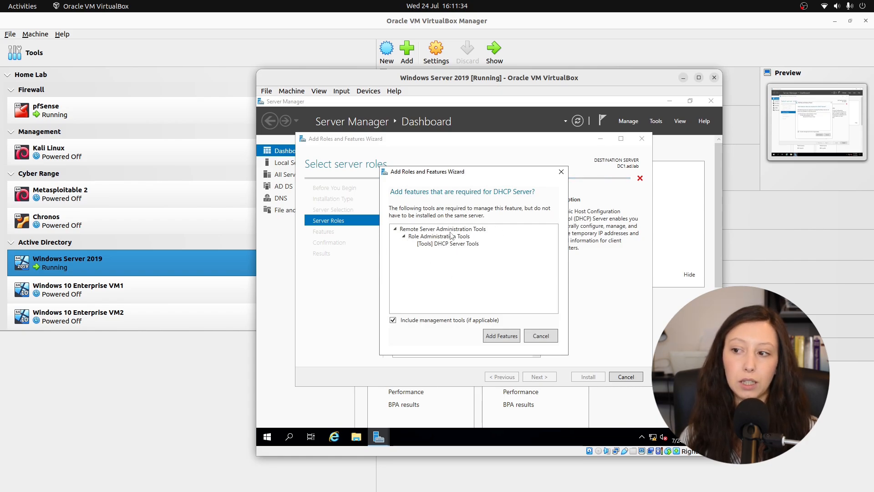
pyautogui.click(505, 337)
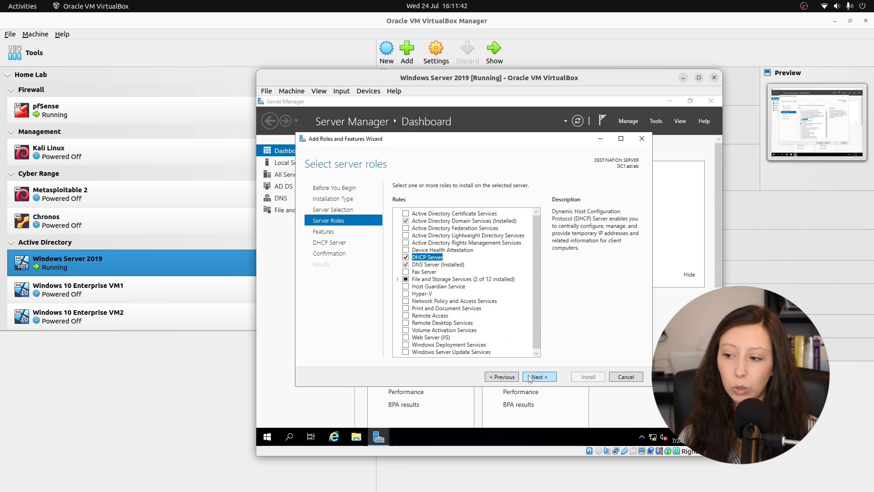
pyautogui.click(530, 378)
pyautogui.click(530, 378)
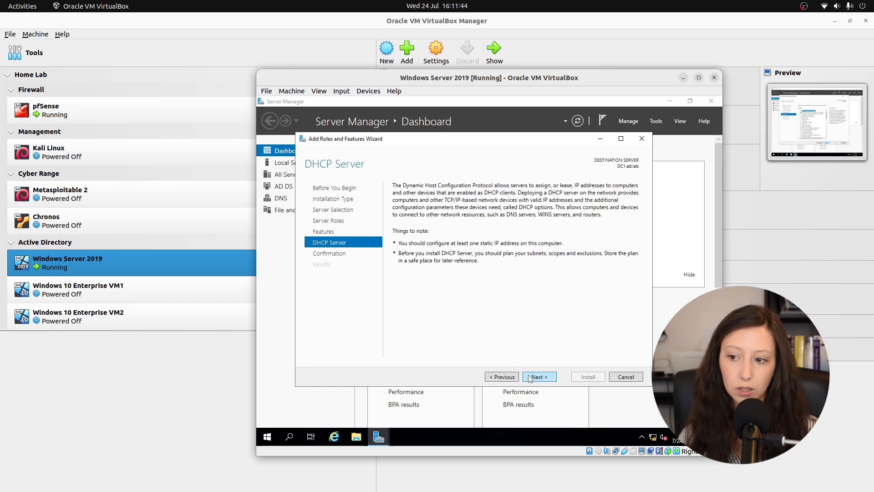
pyautogui.click(530, 378)
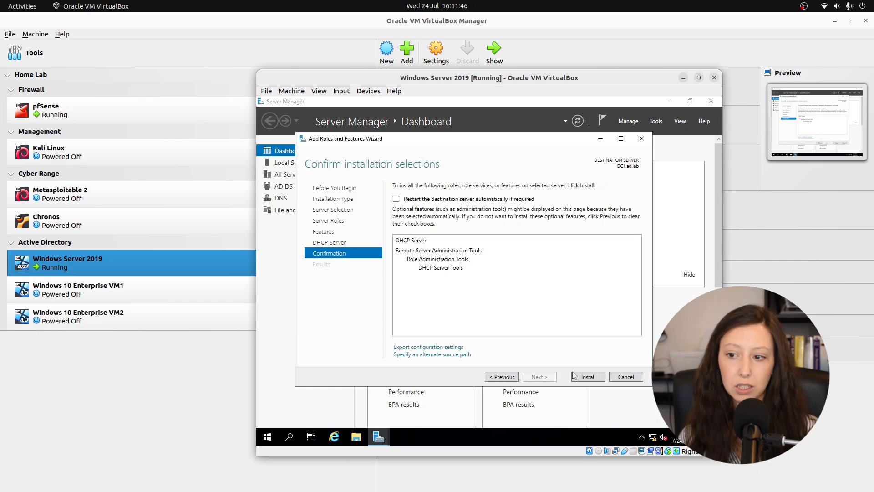
pyautogui.click(588, 377)
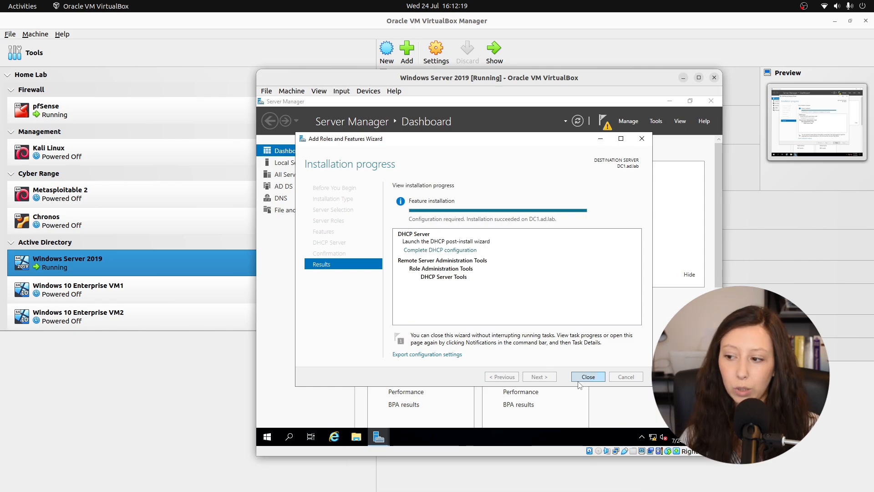
pyautogui.click(584, 378)
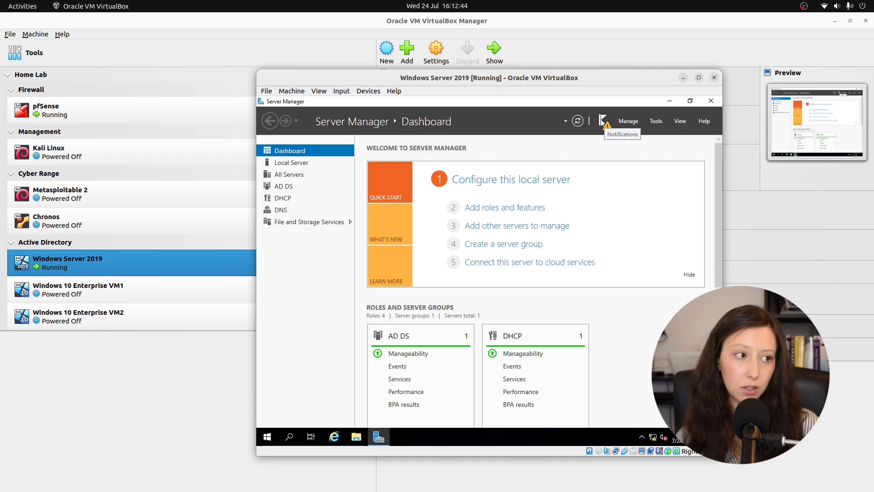
# Complete the DHCP post-deployment configuration using the administrator credentials
pyautogui.click(603, 121)
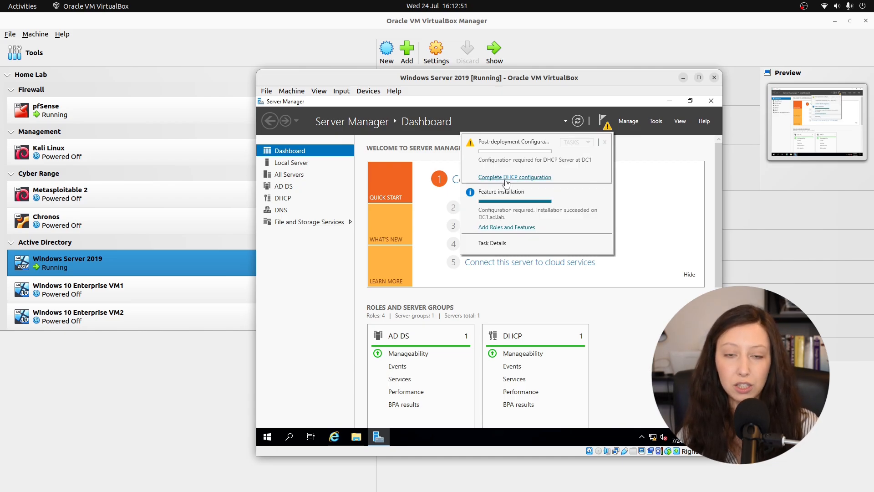
pyautogui.click(507, 177)
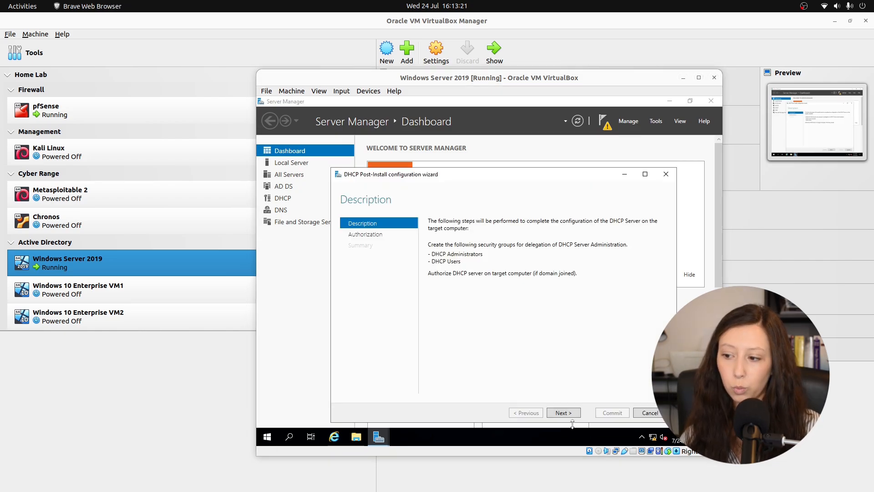
pyautogui.click(564, 413)
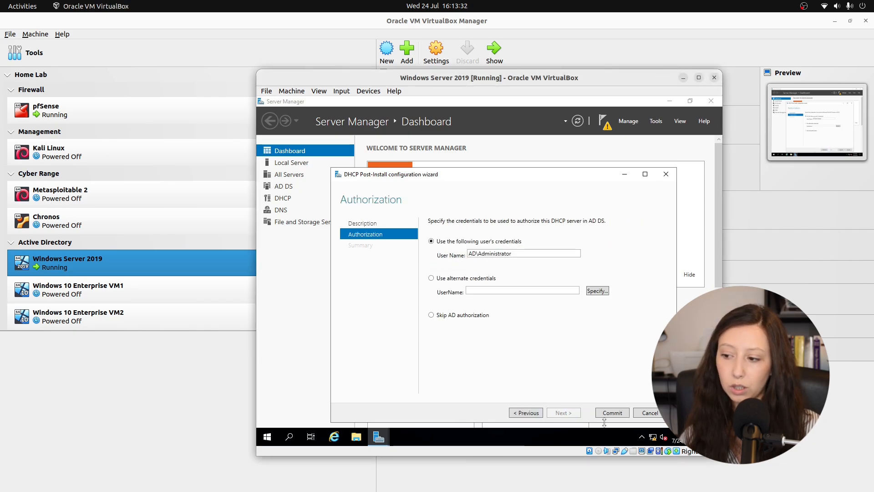
pyautogui.click(612, 412)
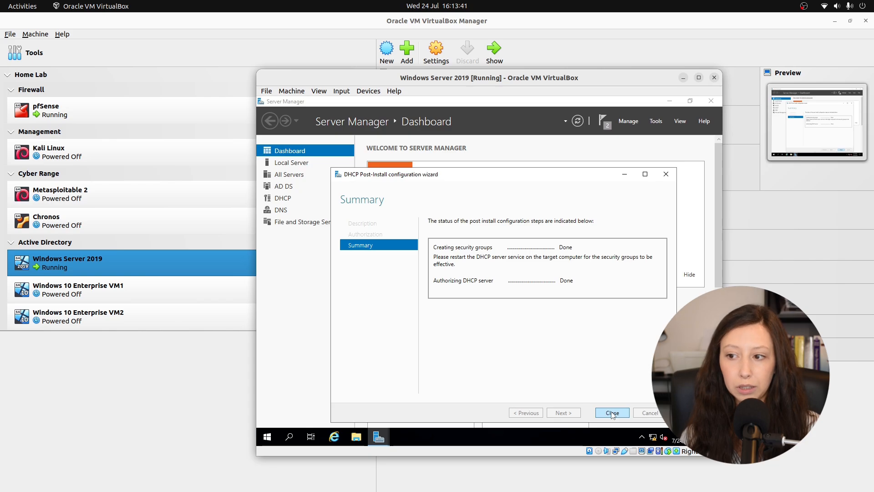
pyautogui.click(613, 412)
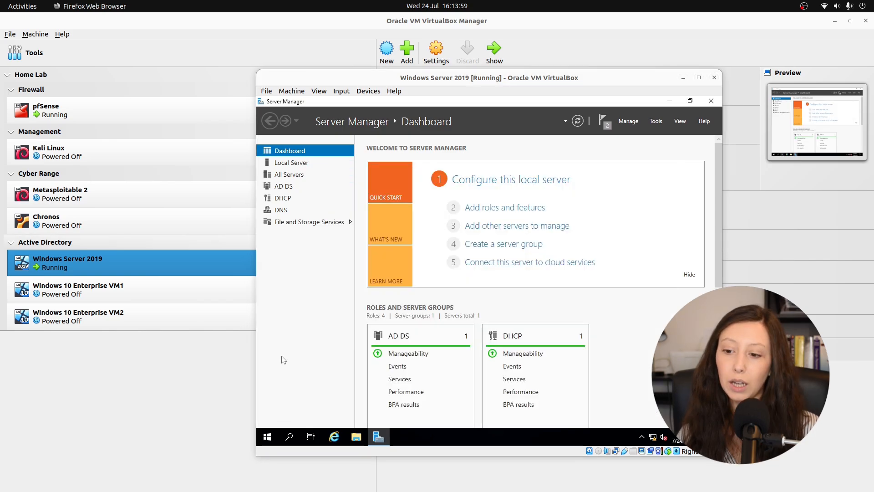
# Launch the DHCP console from Windows Administrative Tools and start a new IPv4 scope
pyautogui.click(267, 438)
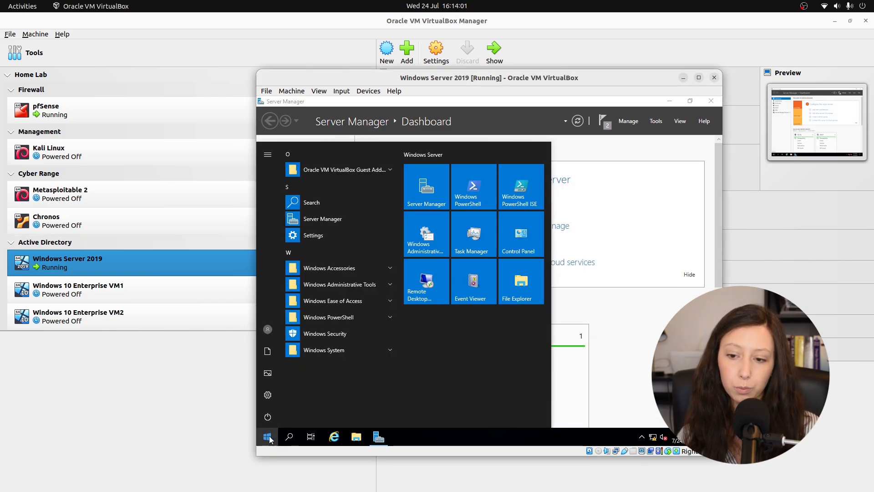
pyautogui.click(392, 285)
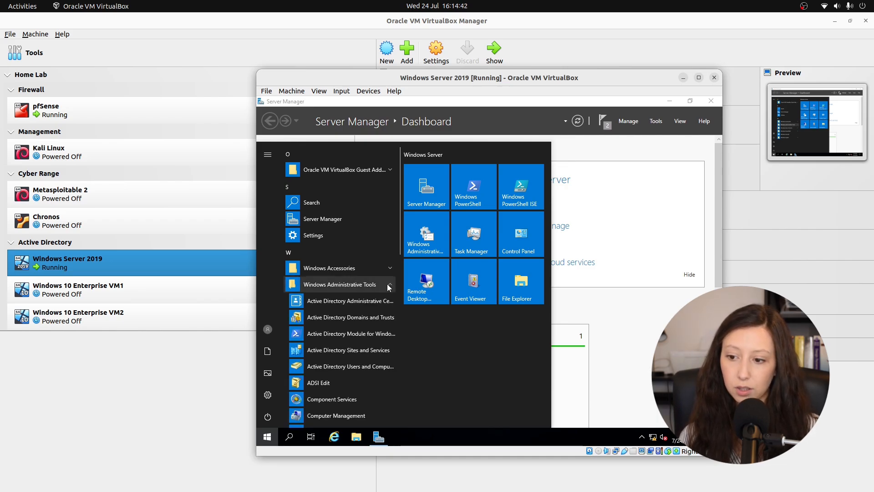
pyautogui.scroll(-2, 321, 370)
pyautogui.click(321, 364)
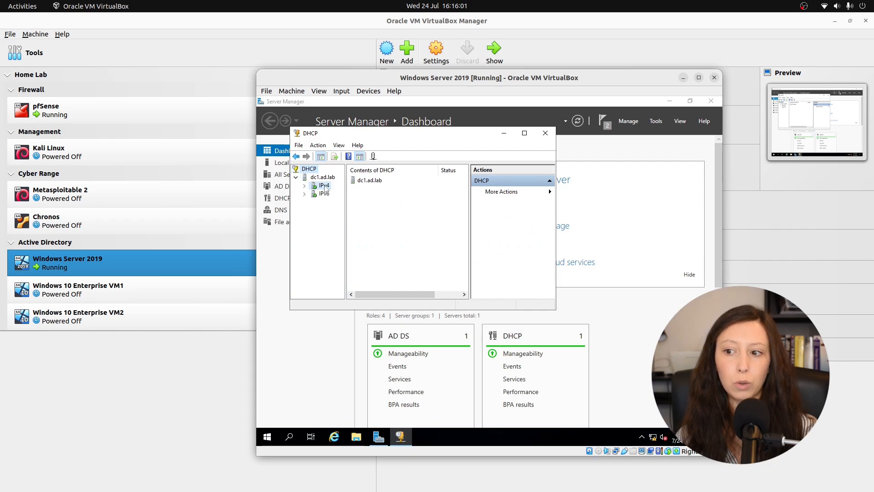
pyautogui.rightClick(324, 186)
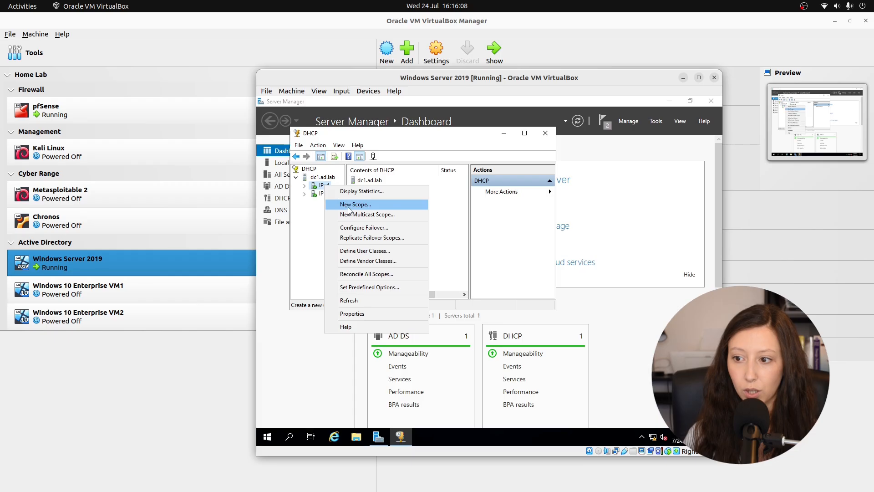
pyautogui.click(348, 206)
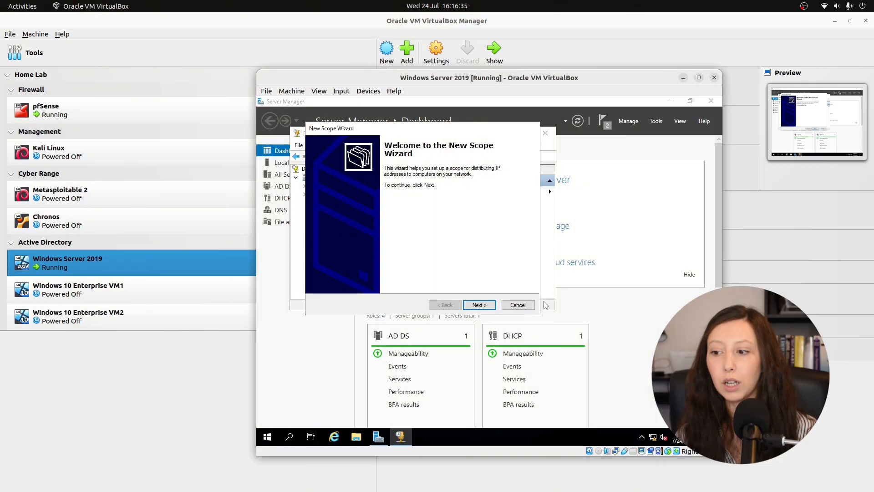
# Name the scope 'AD Lab' with description 'Default DHCP for AD Lab'
pyautogui.click(479, 305)
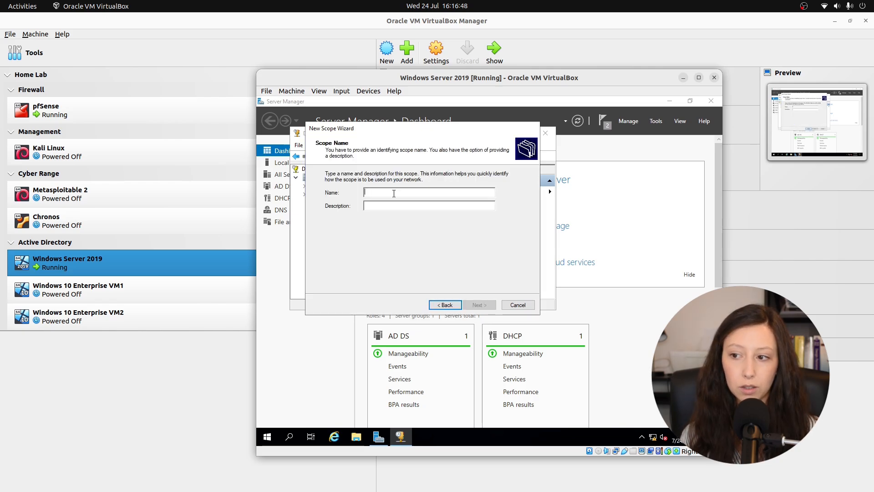
pyautogui.write('AD Lab')
pyautogui.press('Tab')
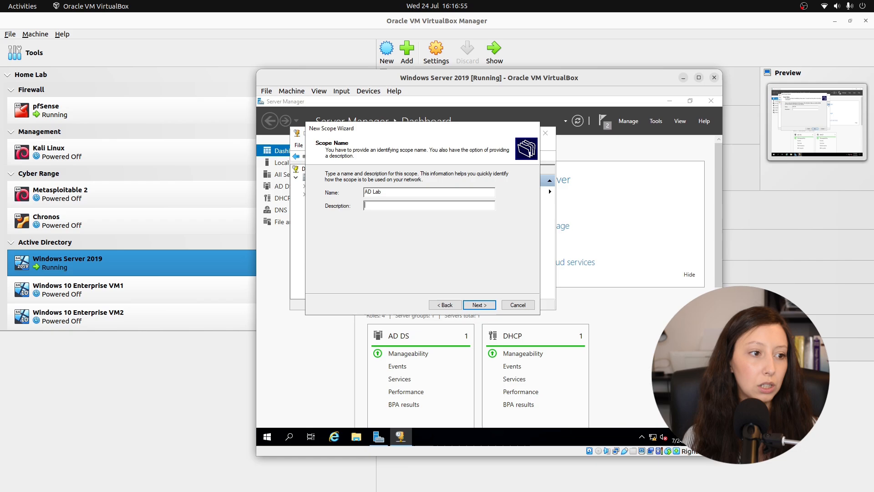
pyautogui.write('Default ')
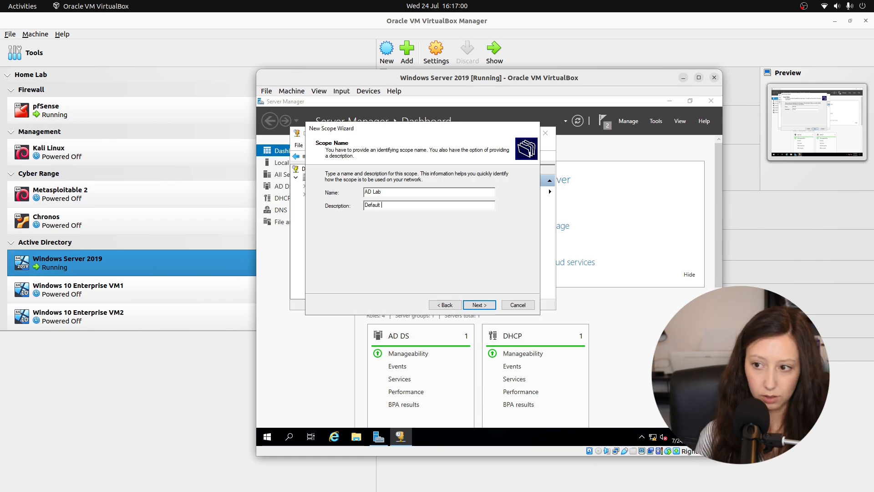
pyautogui.write('DHCP')
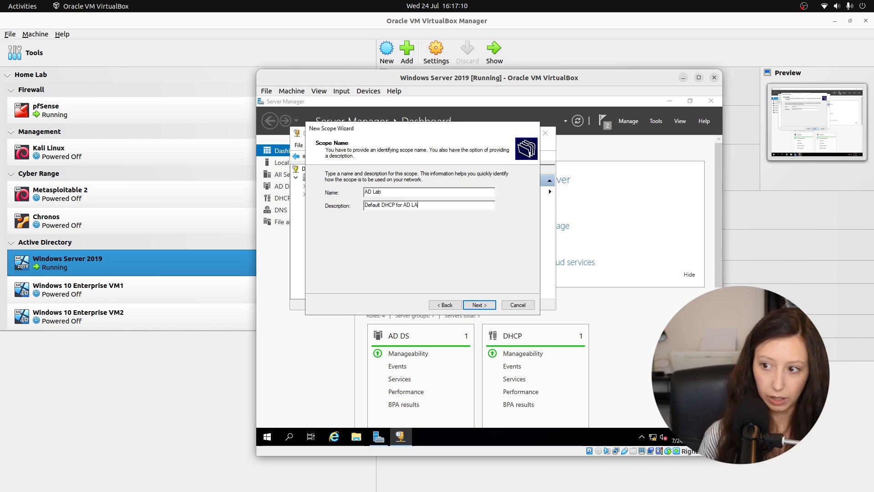
pyautogui.write('for AD Lab')
pyautogui.click(480, 304)
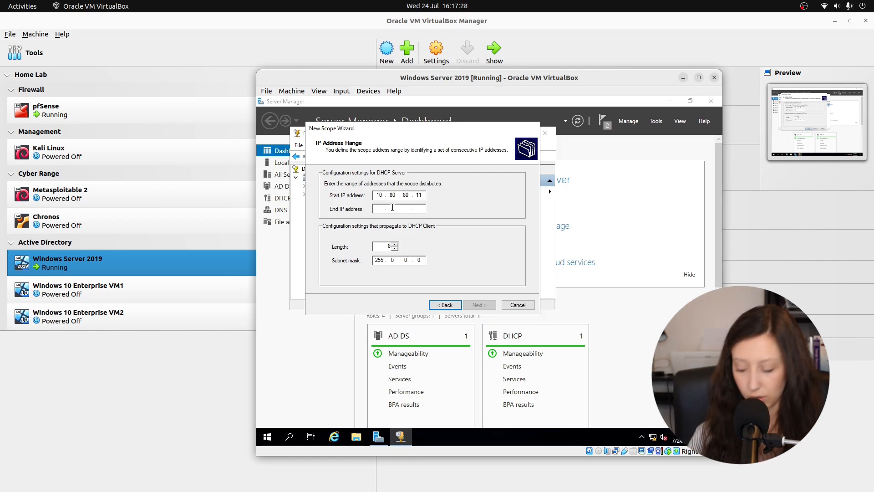
# Set the scope range 10.80.80.11–10.80.80.253 with a 24-bit (255.255.255.0) mask
pyautogui.write('10 . 80 . 80 . 253')
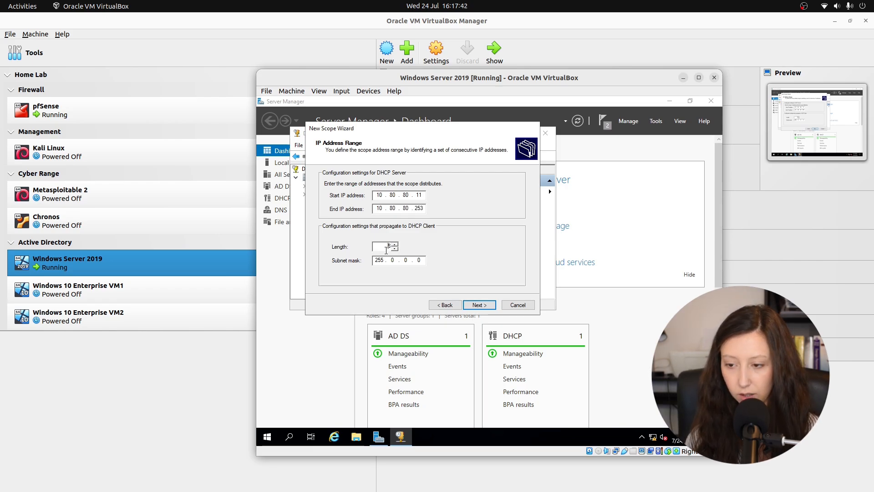
pyautogui.write('24')
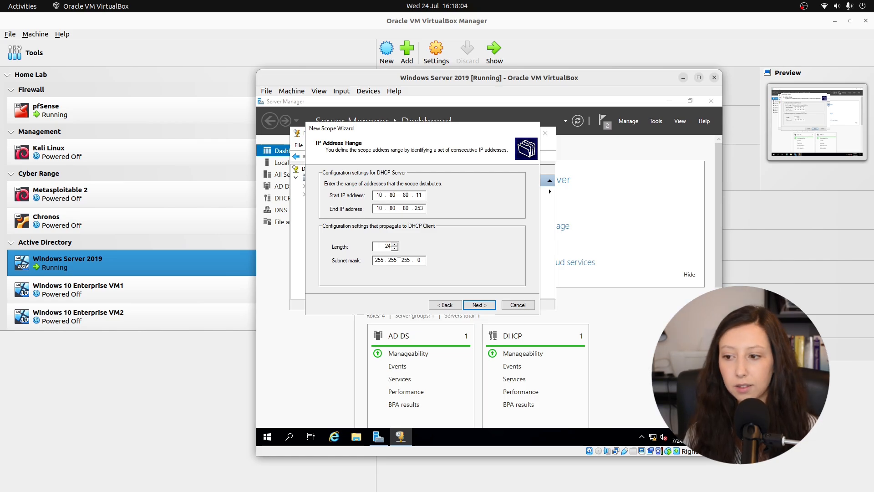
pyautogui.click(488, 305)
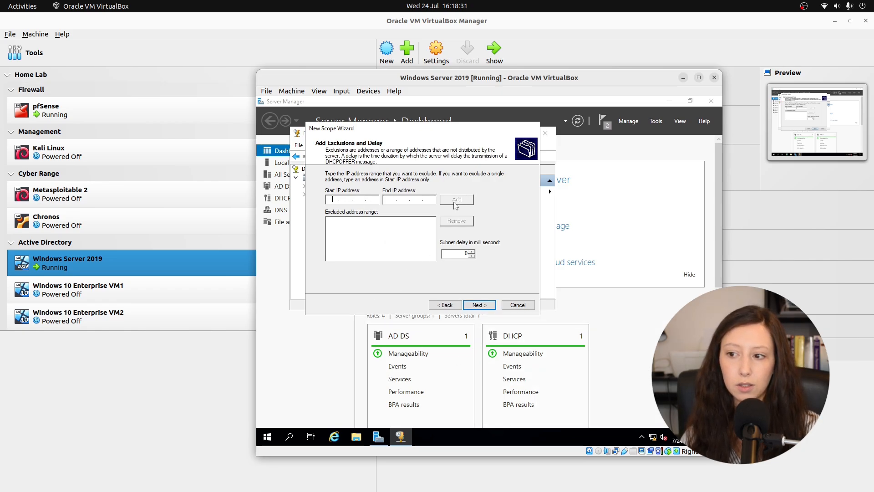
# Add no exclusions, keep the 365-day lease, and choose to configure scope options
pyautogui.click(479, 305)
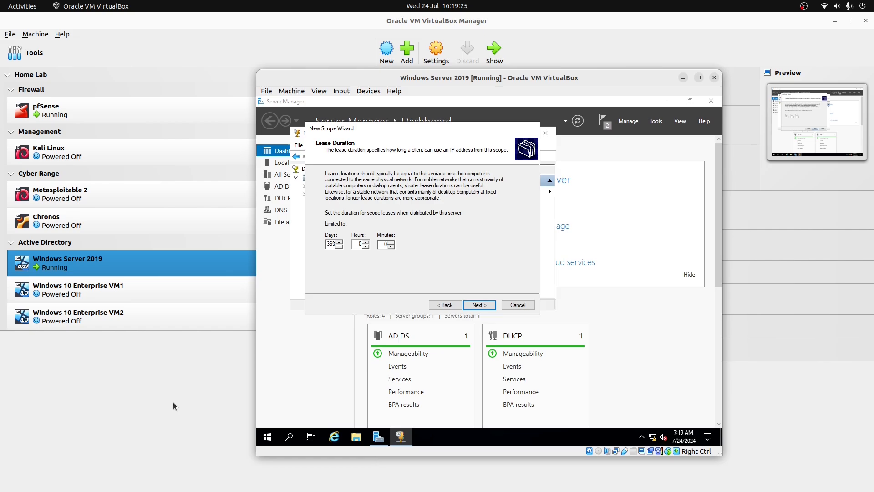
pyautogui.click(477, 306)
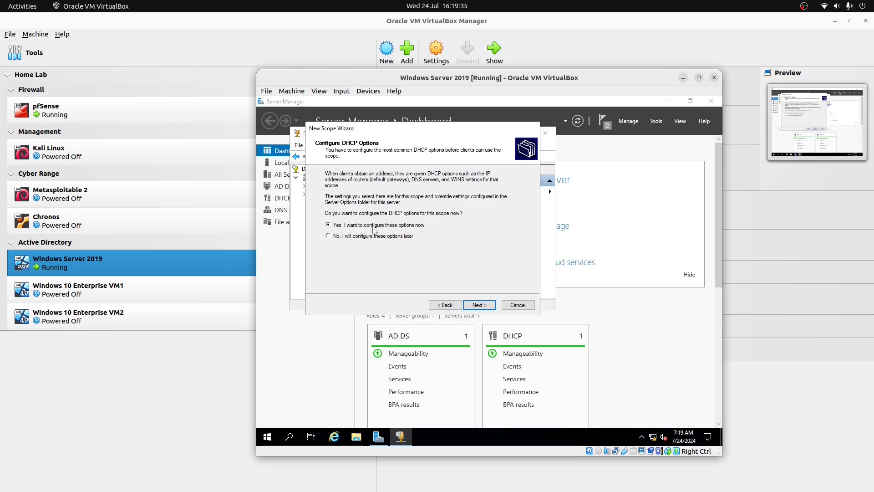
pyautogui.click(480, 304)
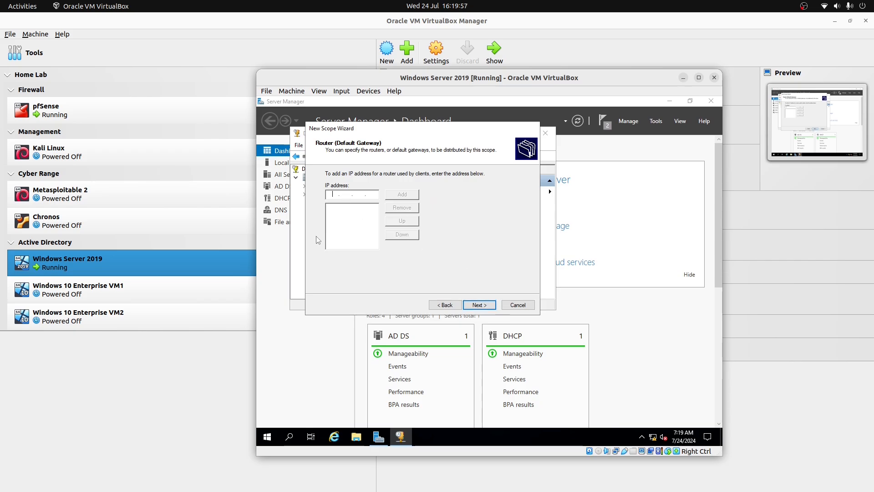
# Add gateway 10.80.80.1, keep DNS server 10.80.80.2, and skip WINS servers
pyautogui.write('10.80.80.1')
pyautogui.click(403, 195)
pyautogui.click(482, 305)
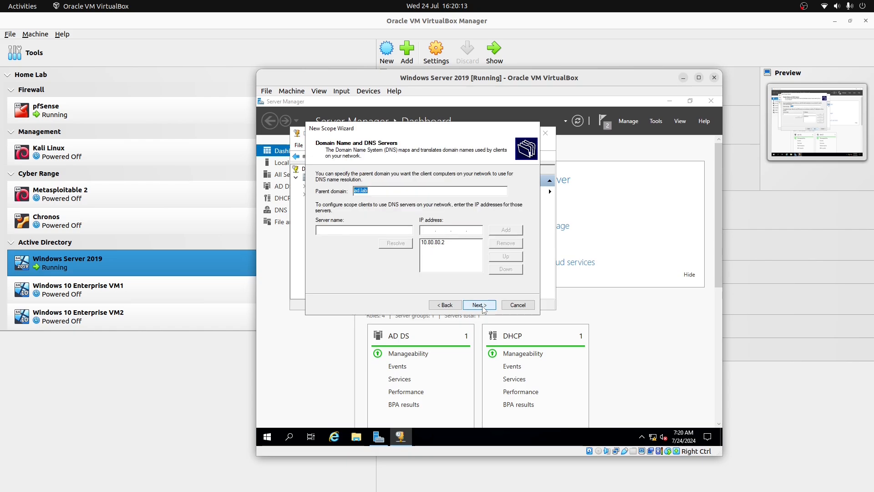
pyautogui.click(484, 305)
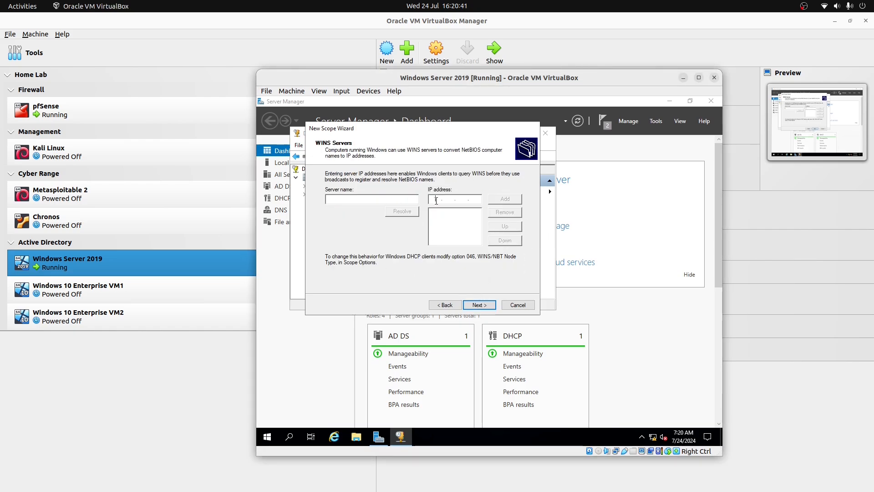
pyautogui.click(479, 305)
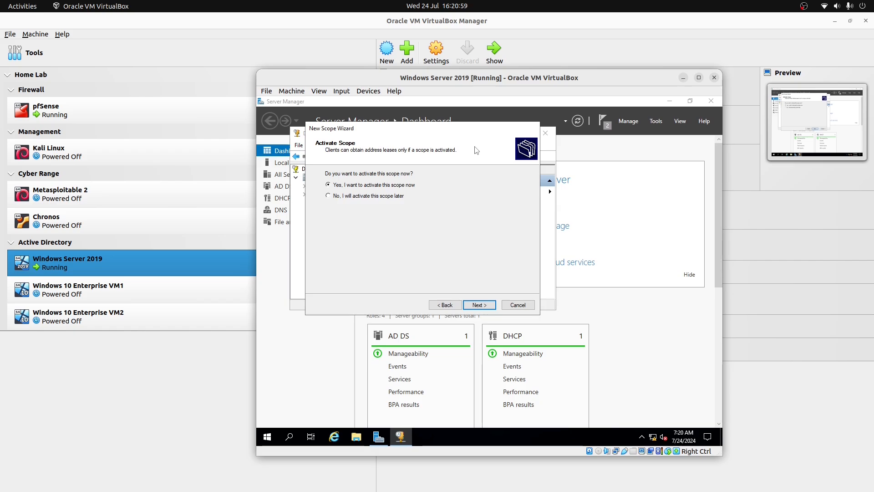
# Activate the new scope, finish the wizard, and close the DHCP console
pyautogui.click(476, 305)
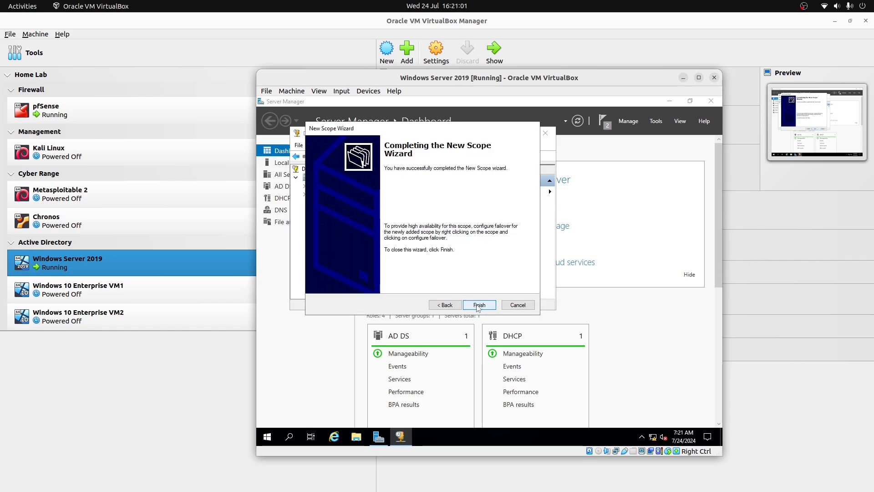
pyautogui.click(479, 305)
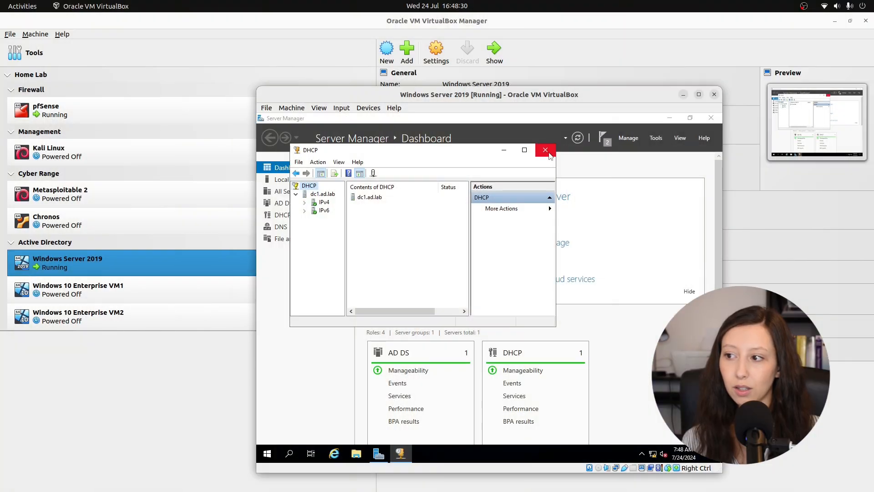
pyautogui.click(546, 150)
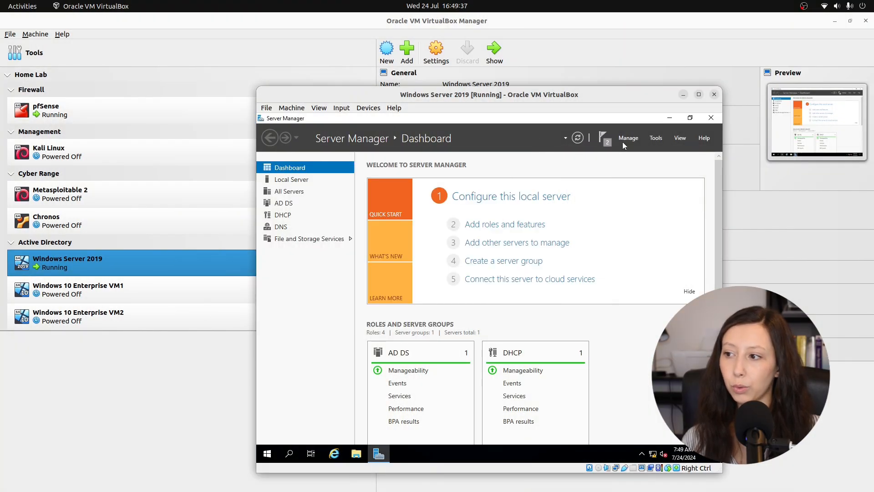
pyautogui.click(626, 139)
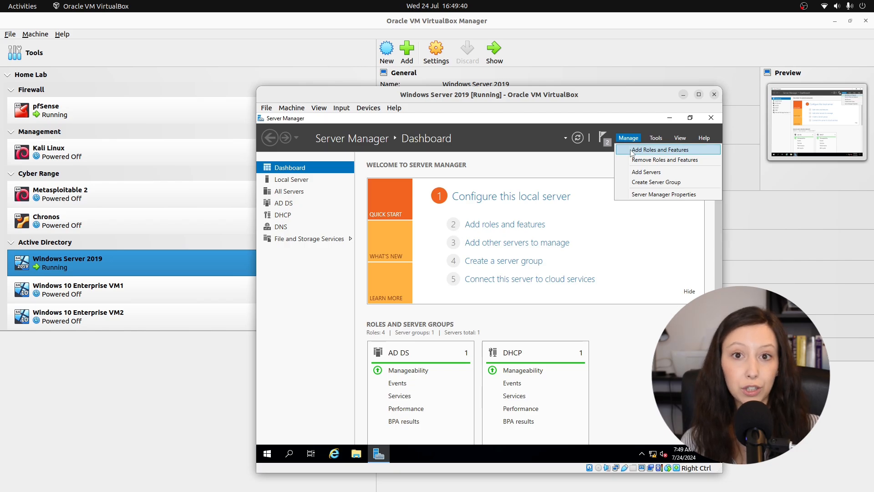
# Install the Active Directory Certificate Services role with Certification Authority and management tools
pyautogui.click(660, 150)
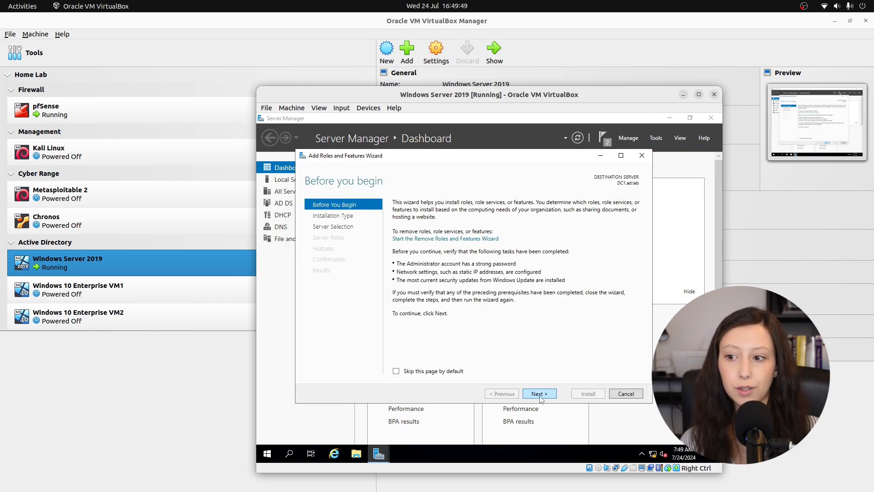
pyautogui.click(541, 394)
pyautogui.click(541, 394)
pyautogui.click(540, 394)
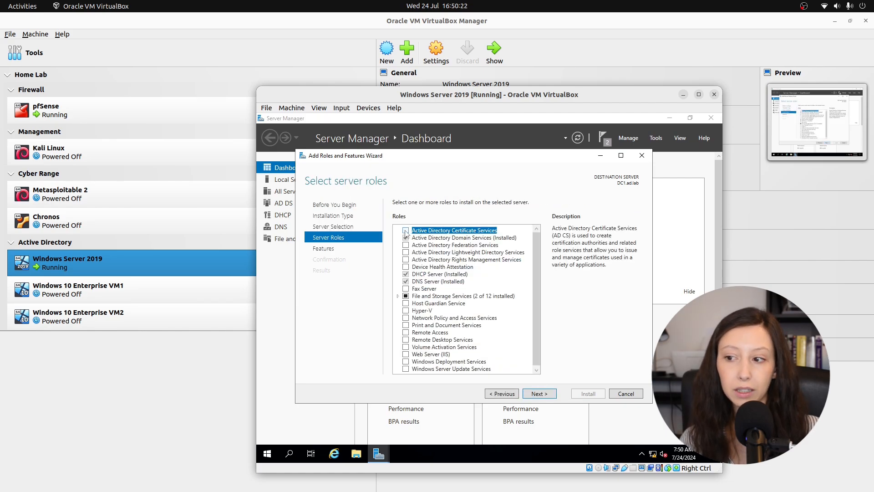
pyautogui.click(406, 231)
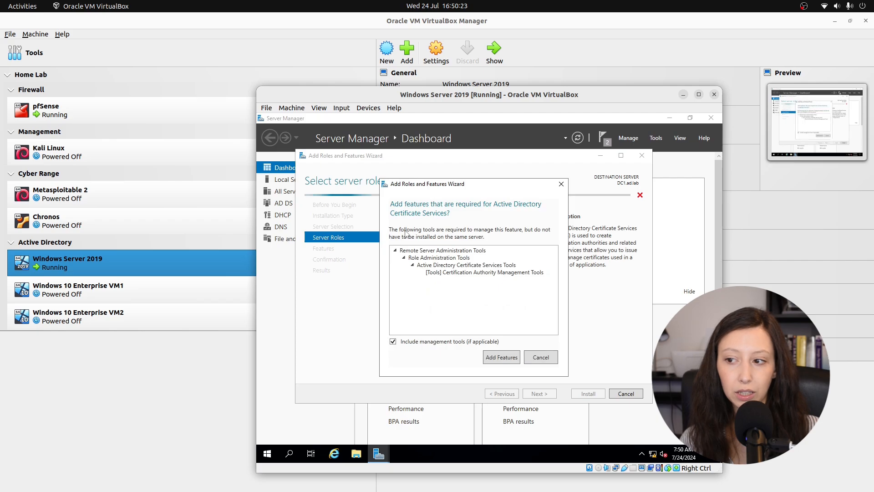
pyautogui.click(502, 358)
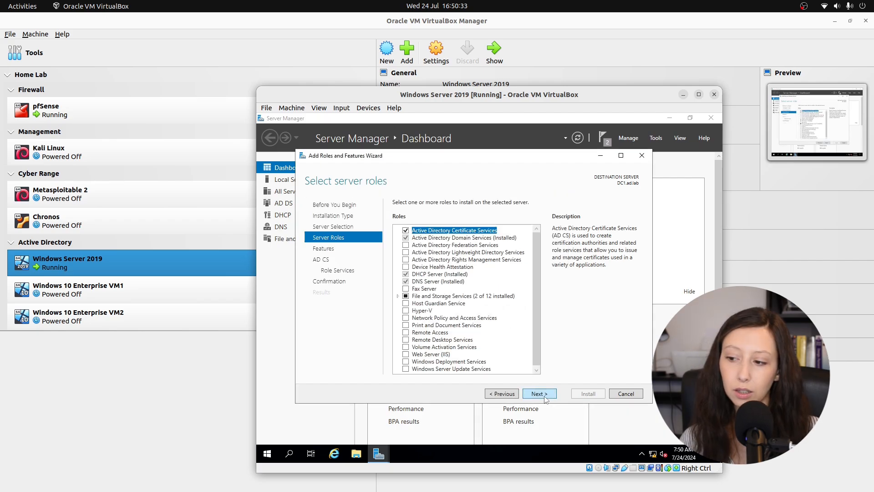
pyautogui.click(540, 394)
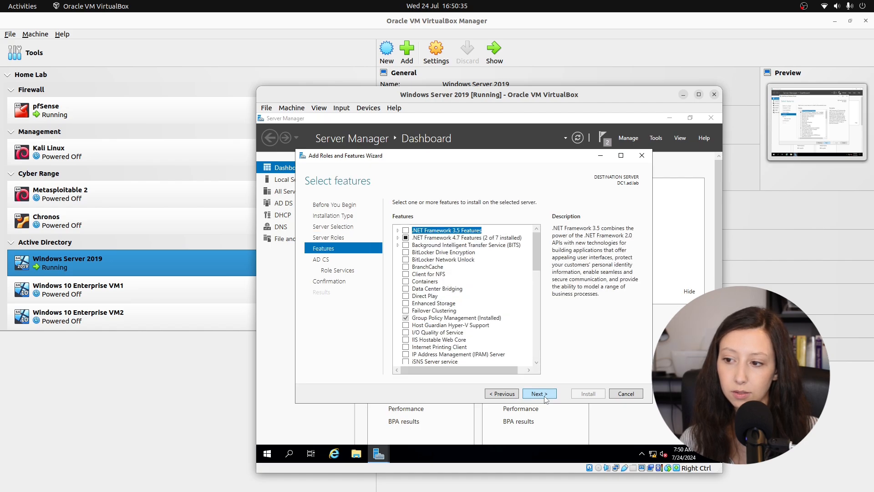
pyautogui.click(540, 393)
pyautogui.click(540, 395)
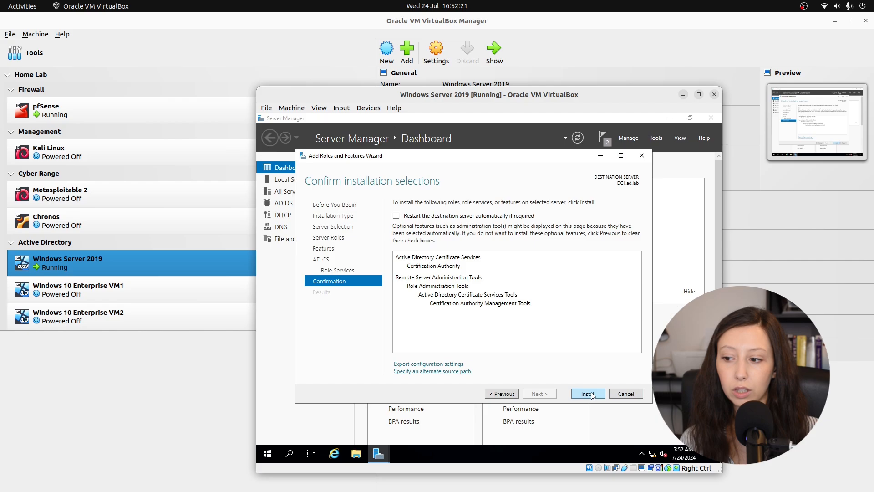
pyautogui.click(591, 394)
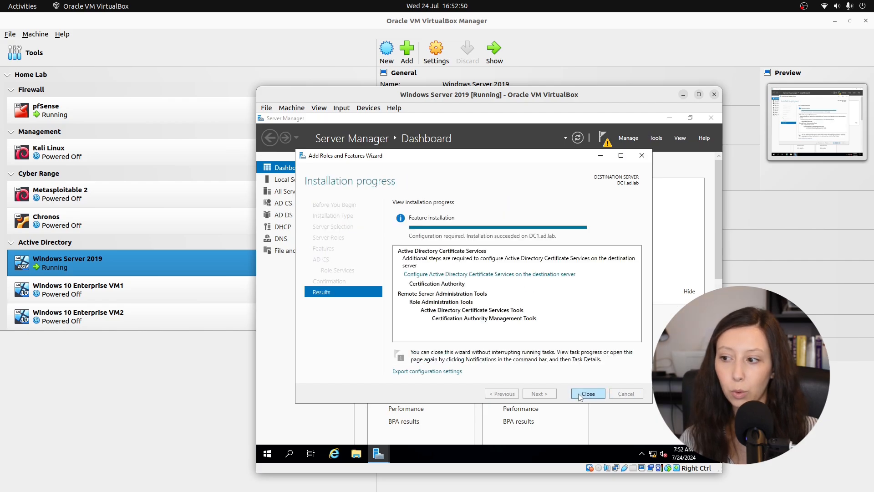
pyautogui.click(581, 395)
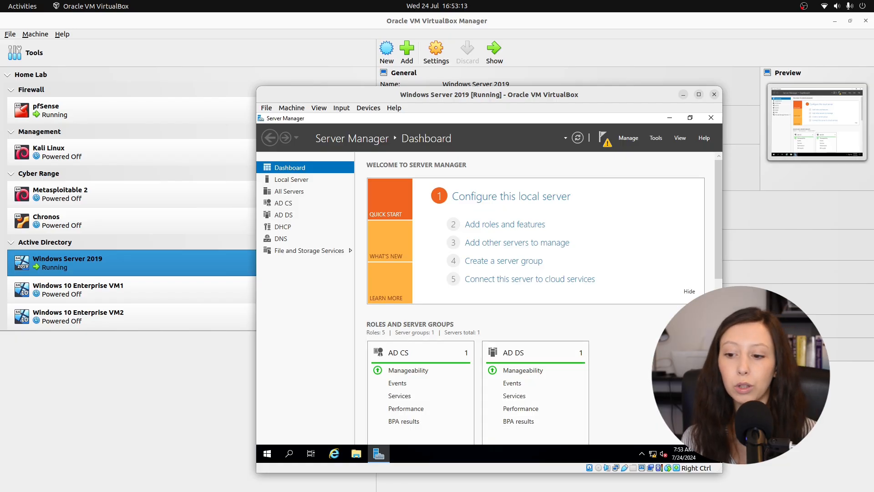
# Restart the server and sign back in with the administrator password
pyautogui.click(267, 453)
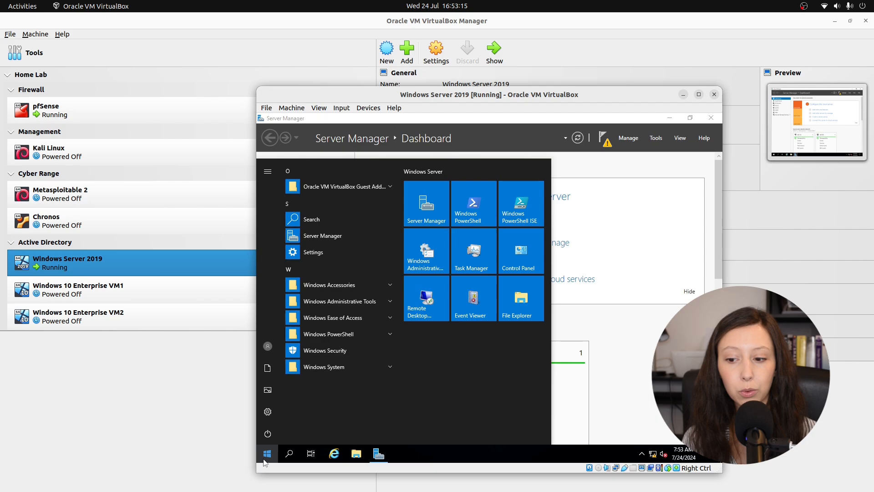
pyautogui.click(268, 435)
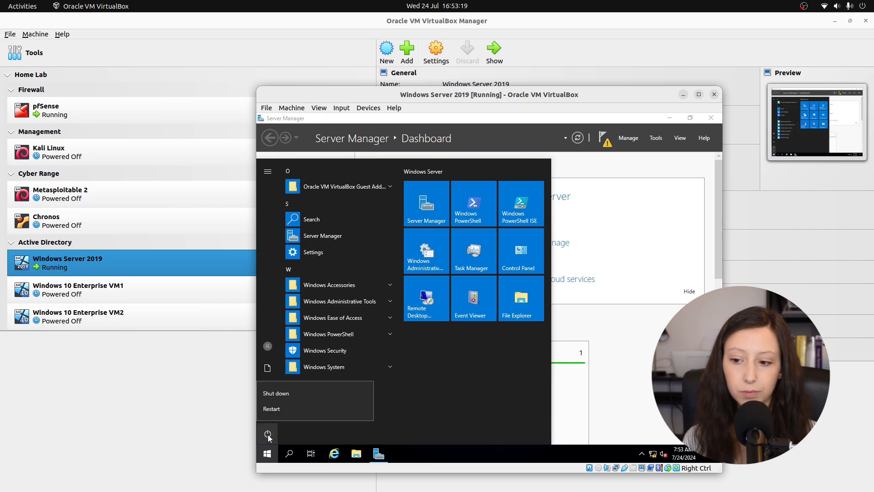
pyautogui.click(272, 412)
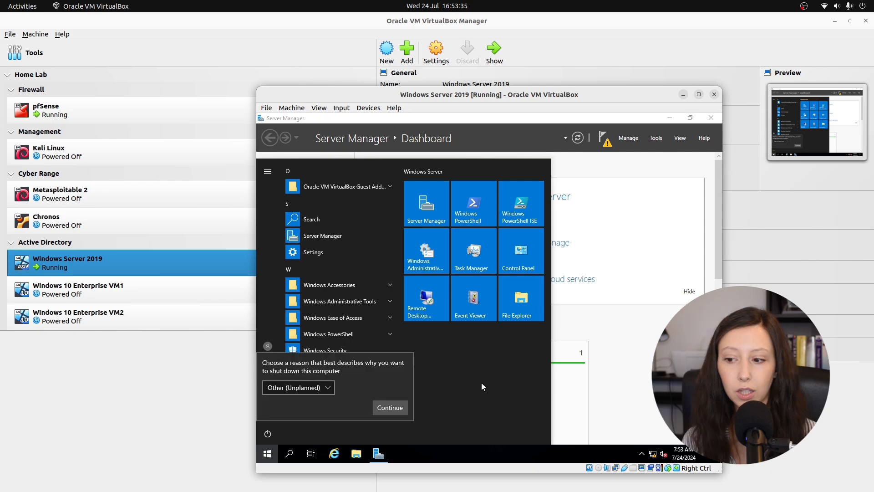
pyautogui.click(390, 408)
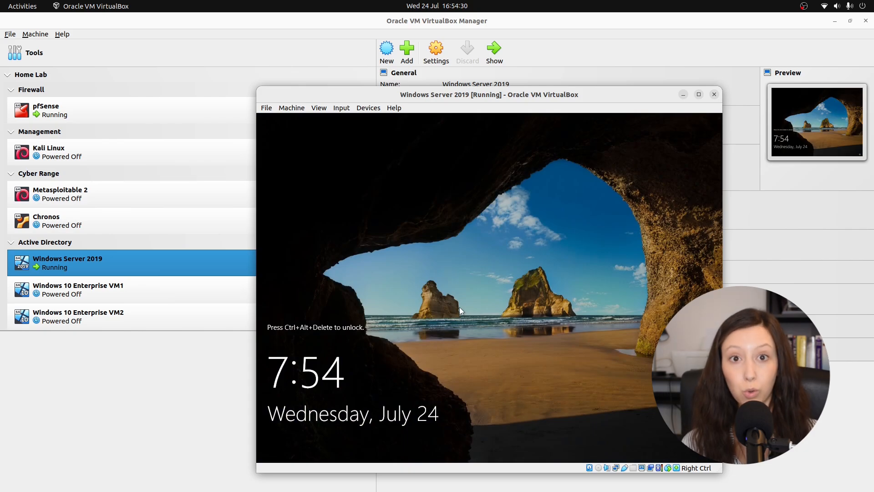
pyautogui.hotkey('ctrl', 'alt', 'Delete')
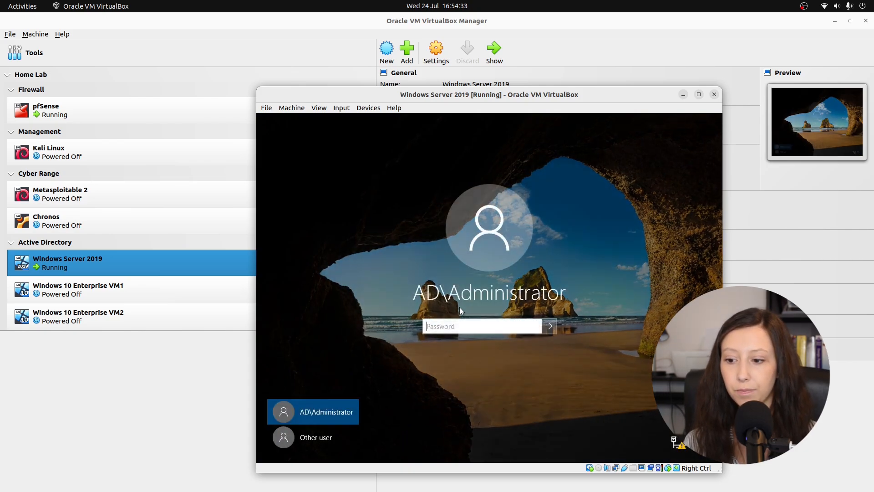
pyautogui.write('*')
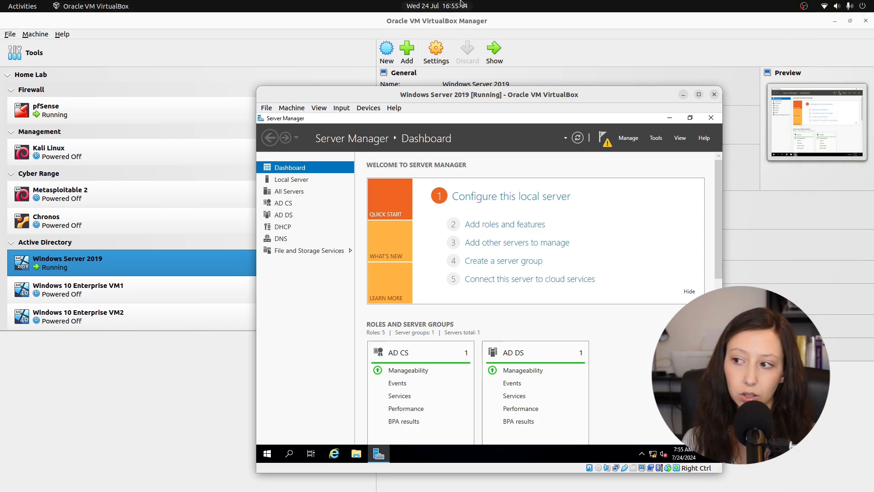
# Start the AD CS post-deployment configuration with current credentials and select the Certification Authority role service
pyautogui.click(604, 139)
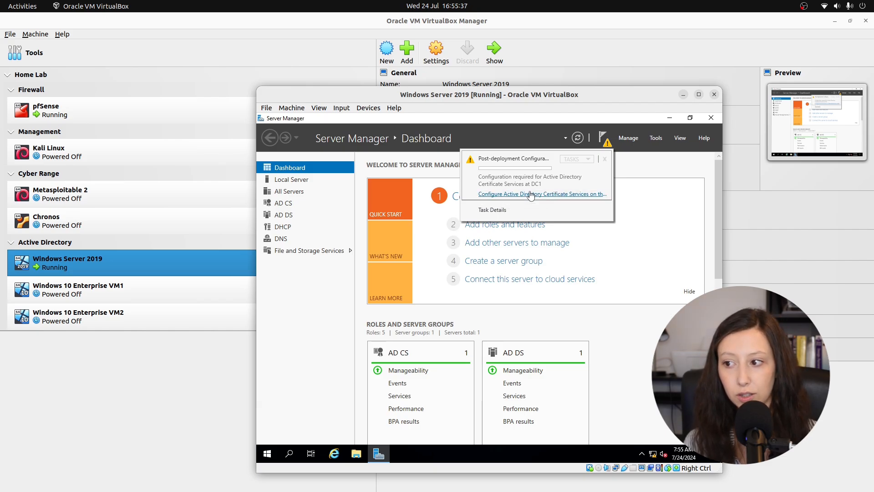
pyautogui.click(531, 194)
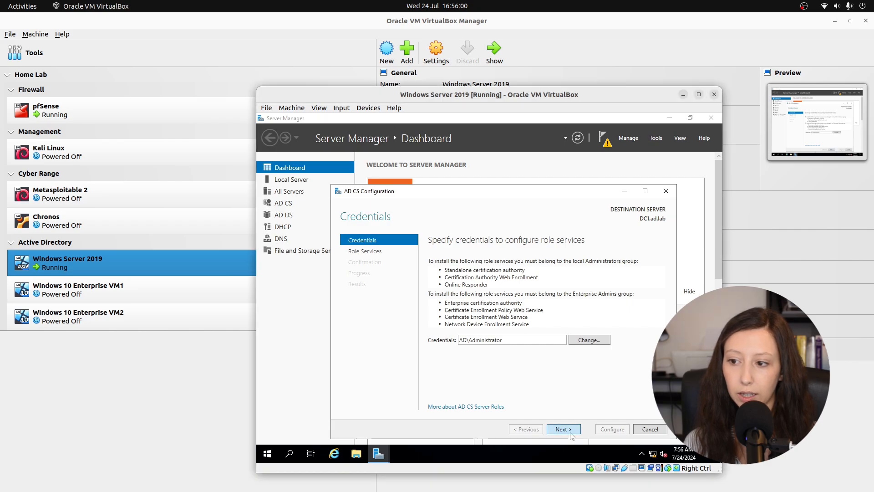
pyautogui.click(564, 429)
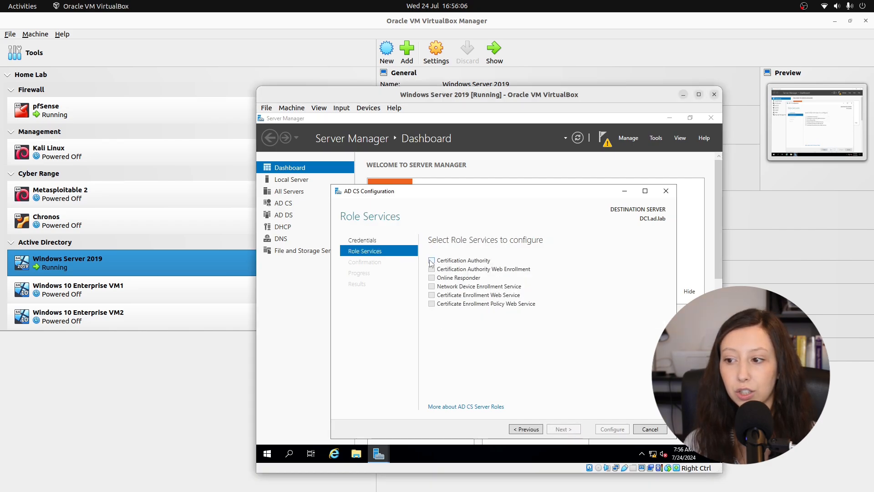
pyautogui.click(431, 261)
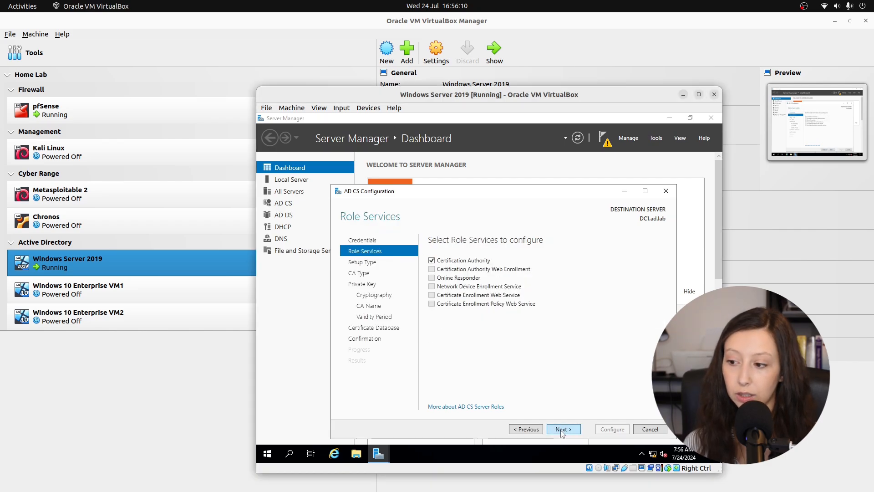
pyautogui.click(562, 429)
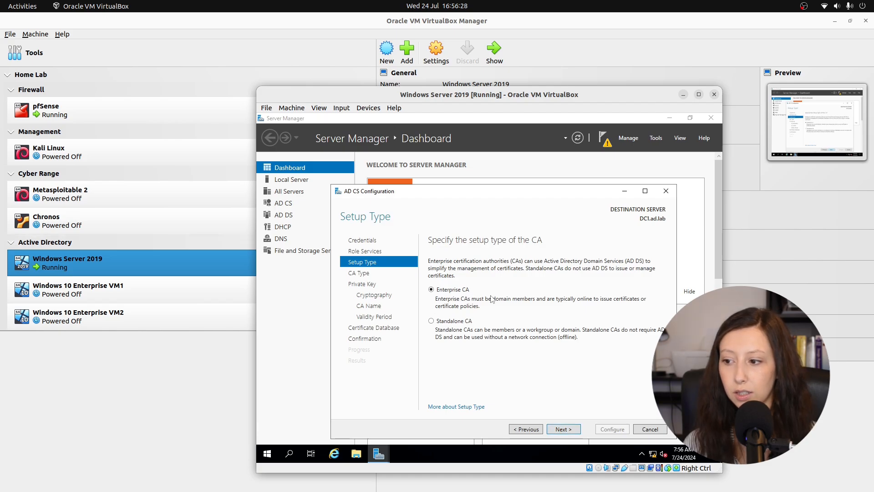
# Configure an Enterprise Root CA with a new private key and default settings, then close the wizard
pyautogui.click(564, 430)
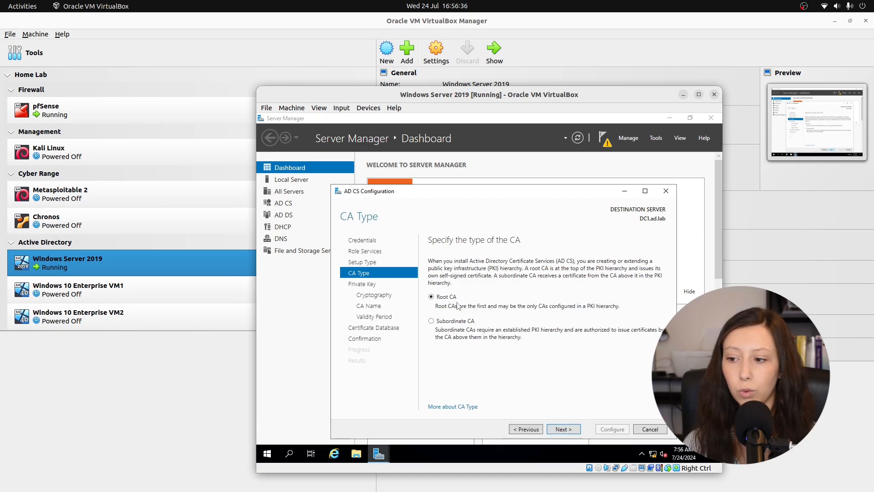
pyautogui.click(572, 430)
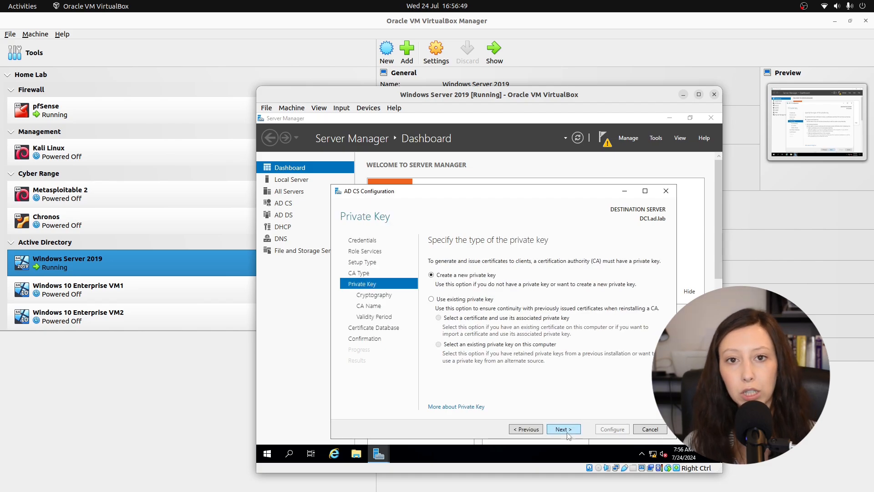
pyautogui.click(567, 433)
pyautogui.click(568, 433)
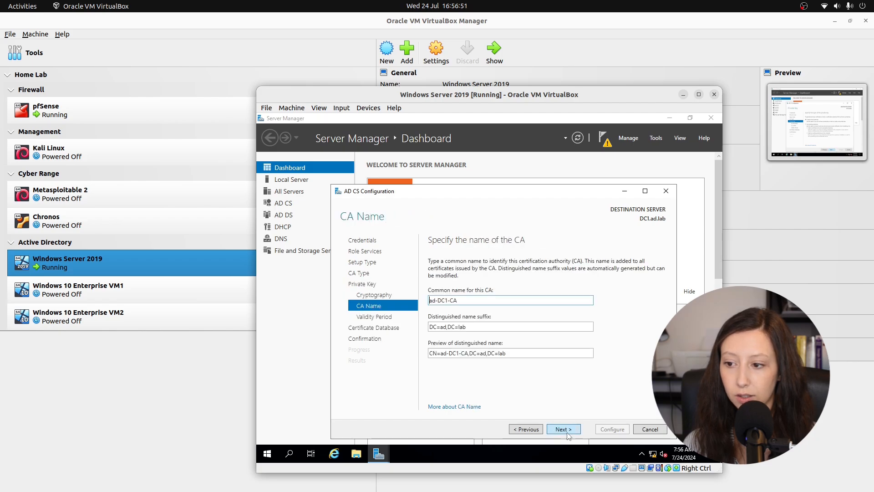
pyautogui.click(568, 432)
pyautogui.click(567, 433)
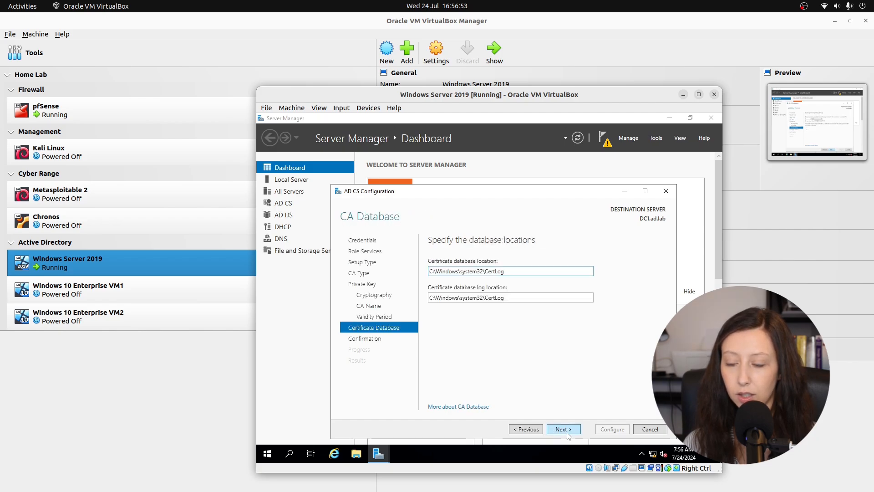
pyautogui.click(568, 433)
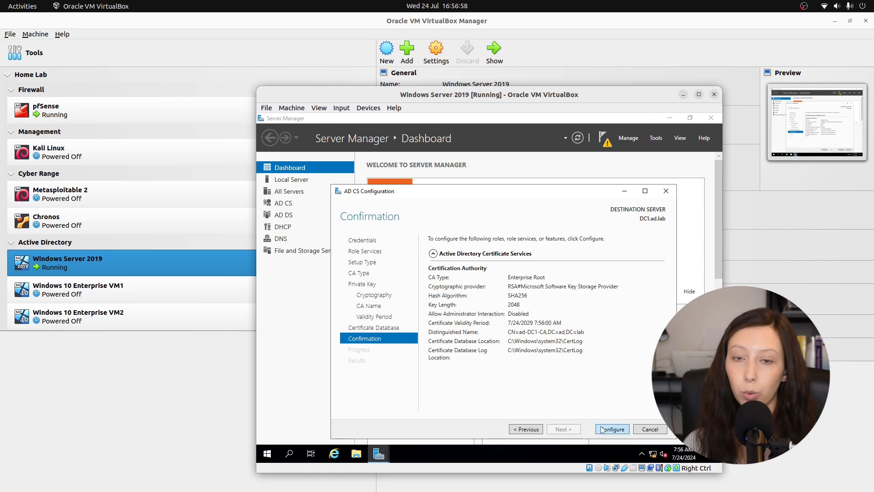
pyautogui.click(622, 430)
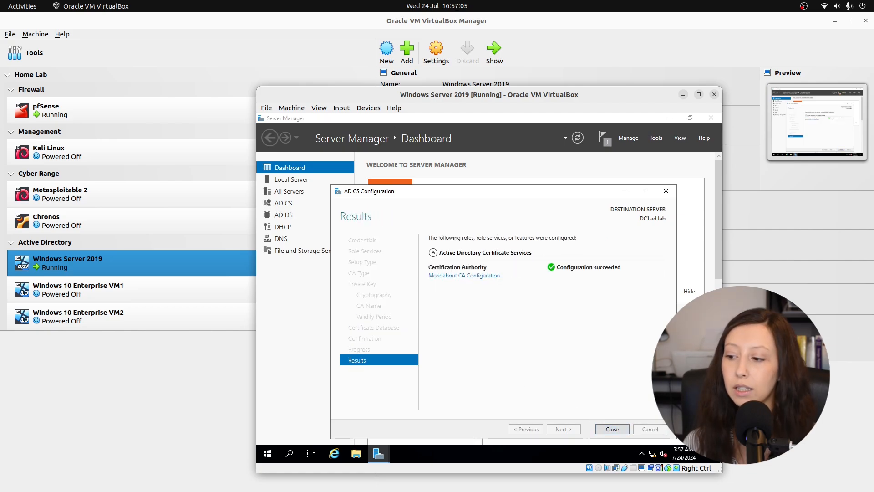
pyautogui.click(618, 432)
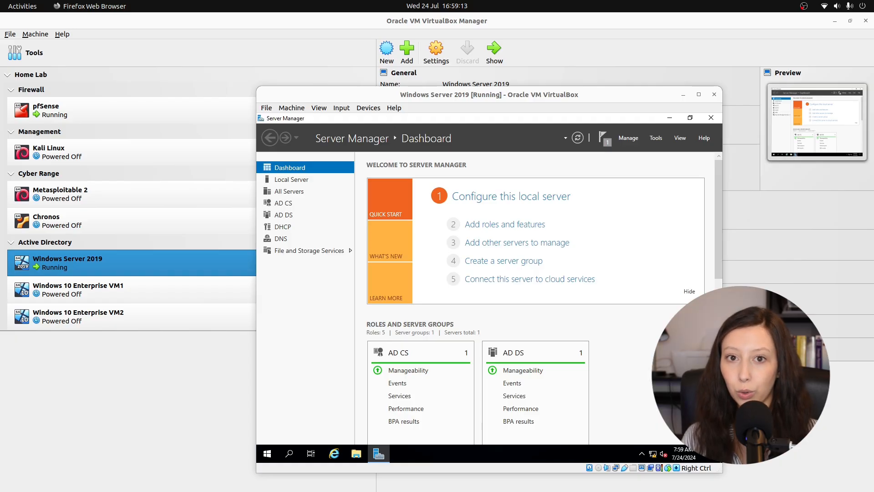
# Open the Start menu on the Windows Server VM taskbar
pyautogui.click(267, 454)
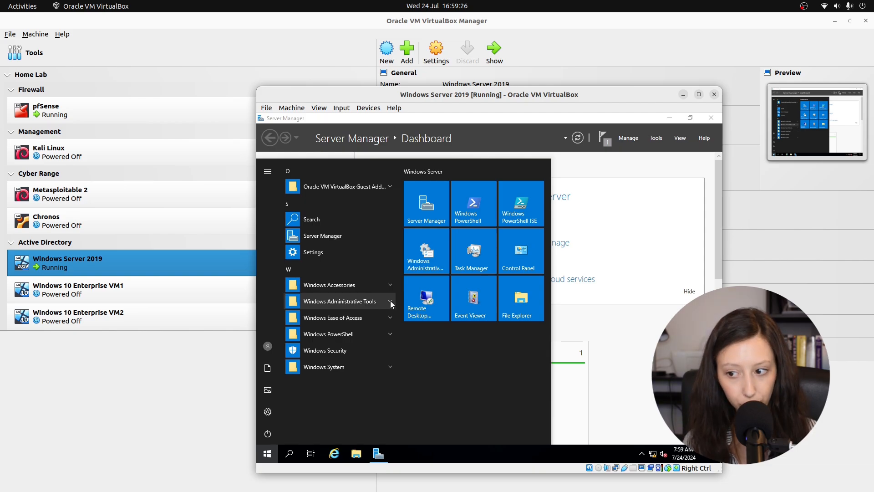
# Open Active Directory Users and Computers and enter a new ad.lab user's first, last and logon names
pyautogui.click(391, 302)
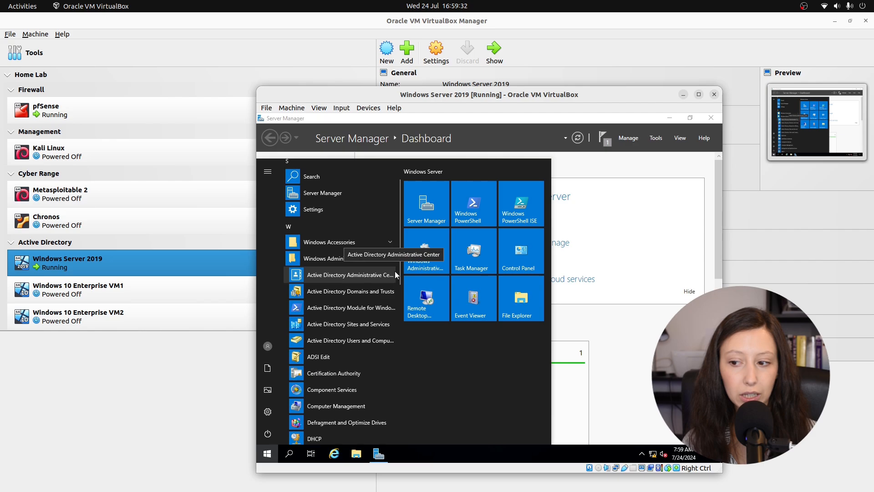
pyautogui.click(381, 345)
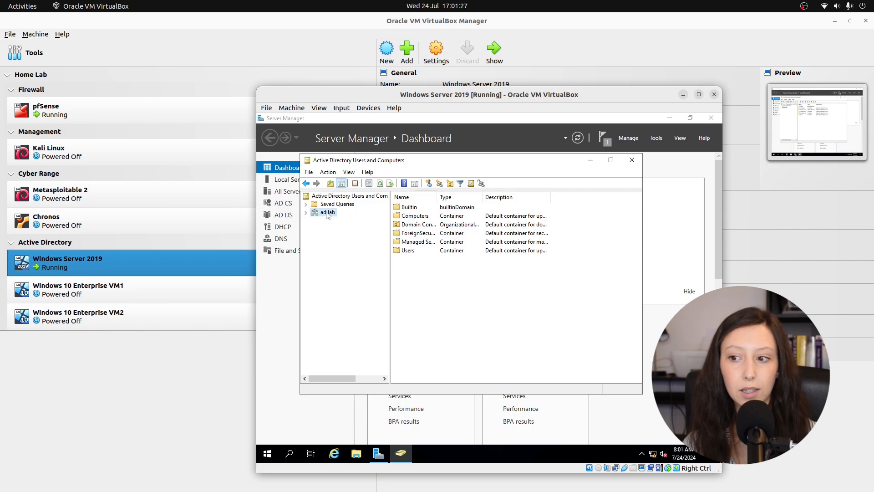
pyautogui.rightClick(328, 213)
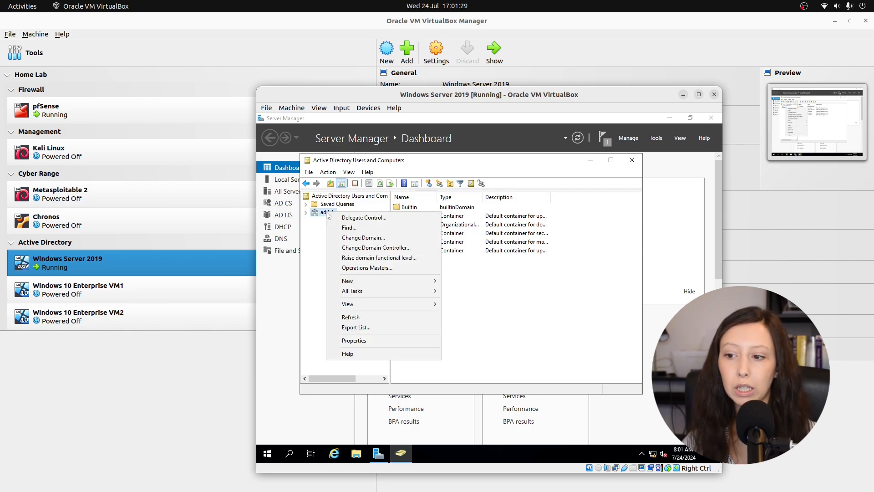
pyautogui.moveTo(365, 283)
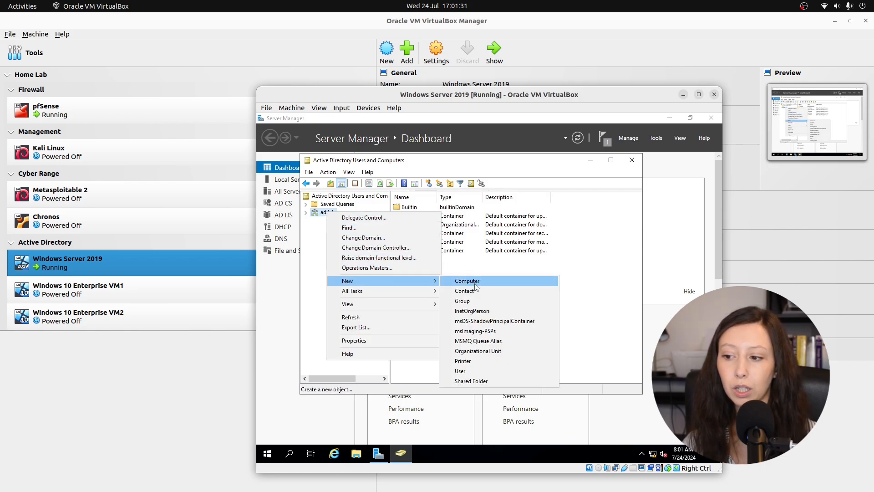
pyautogui.click(460, 371)
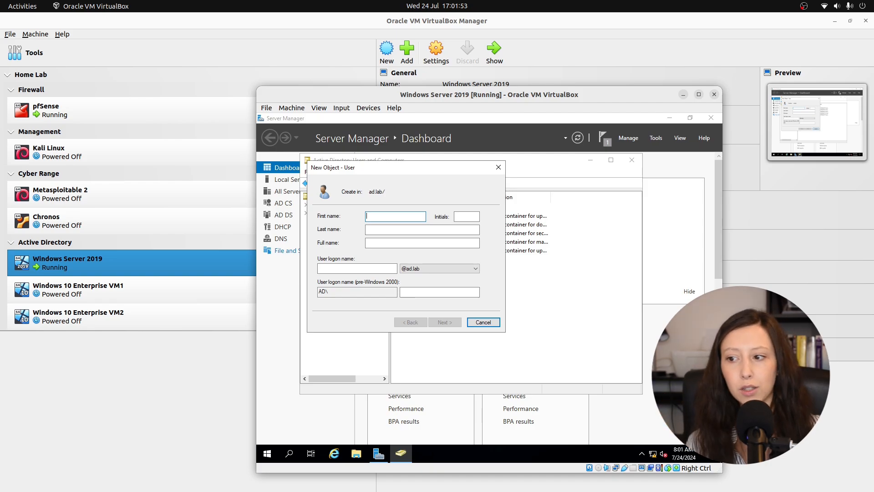
pyautogui.write('SoBatista')
pyautogui.click(374, 228)
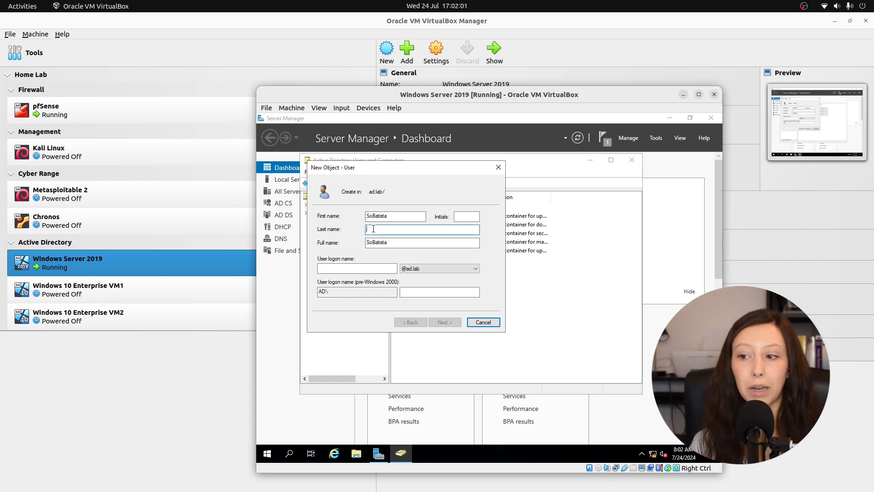
pyautogui.write('Cyber')
pyautogui.click(353, 267)
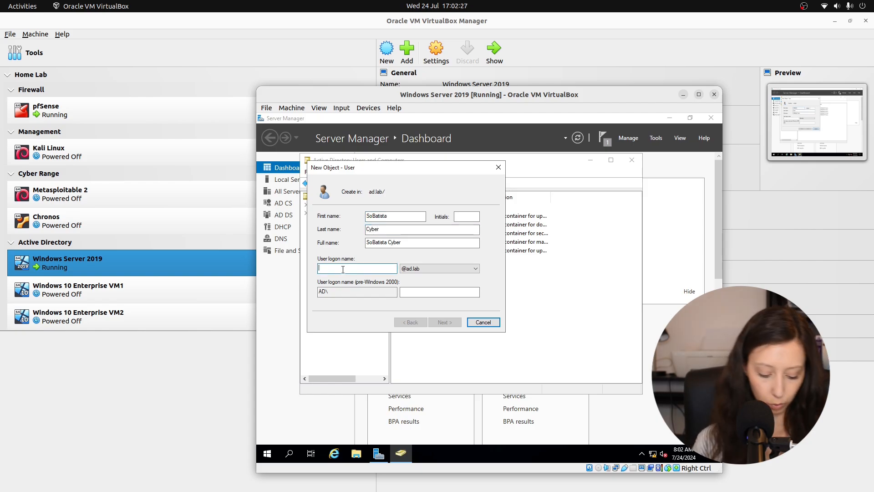
pyautogui.write('Sob')
pyautogui.write('BatistaCyber')
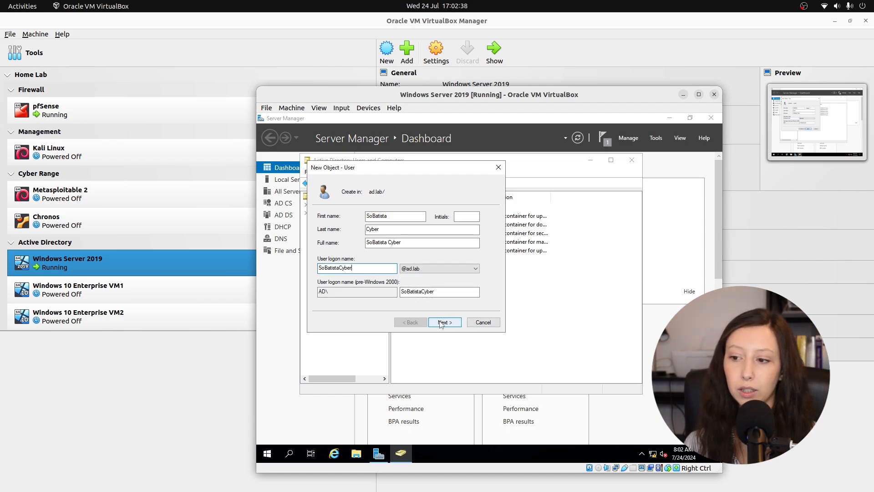
# Create the user without forcing a password change at next logon, then show the Users container
pyautogui.click(441, 323)
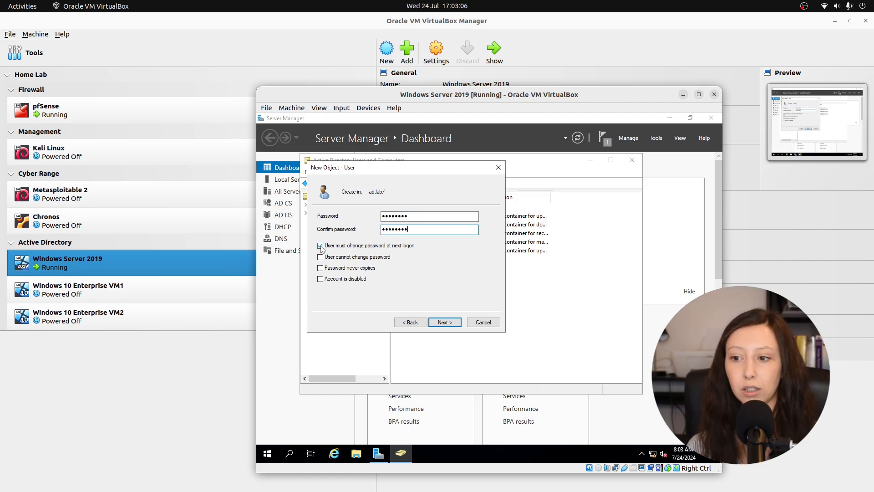
pyautogui.click(320, 246)
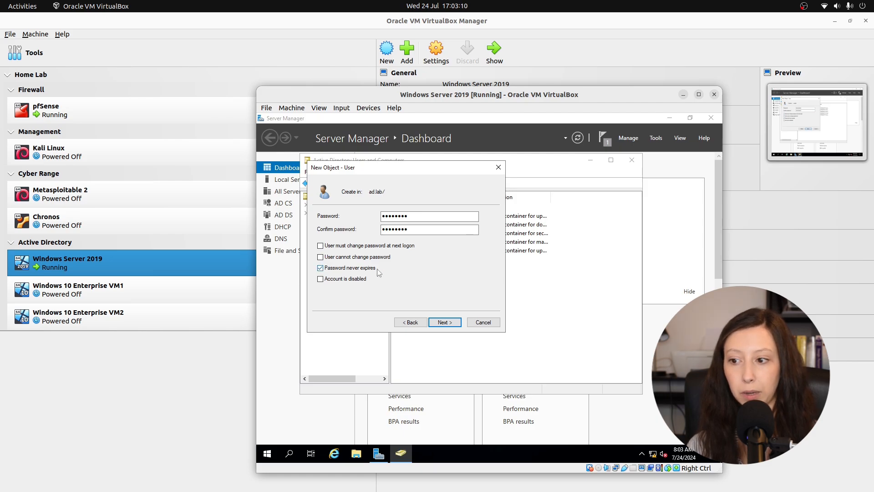
pyautogui.click(444, 322)
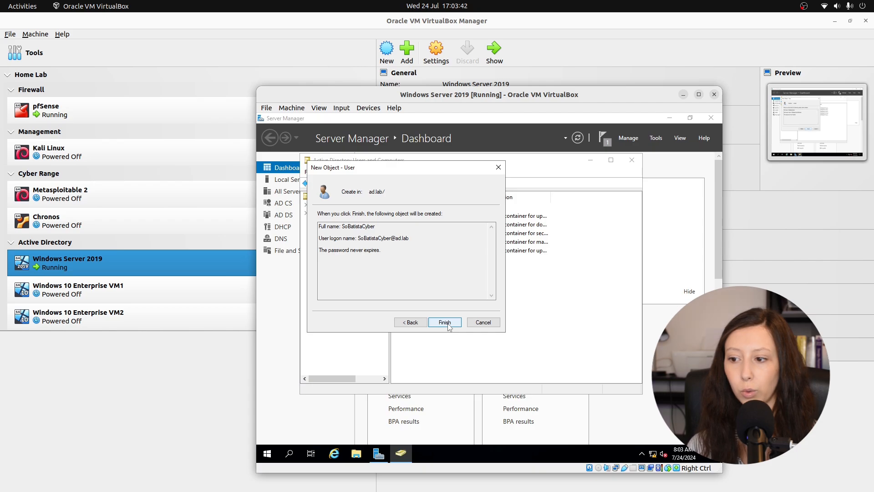
pyautogui.click(445, 322)
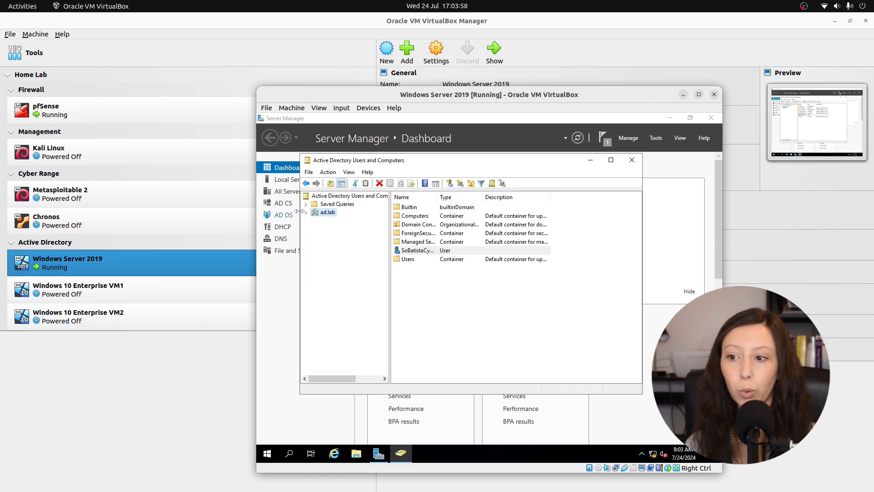
pyautogui.click(306, 213)
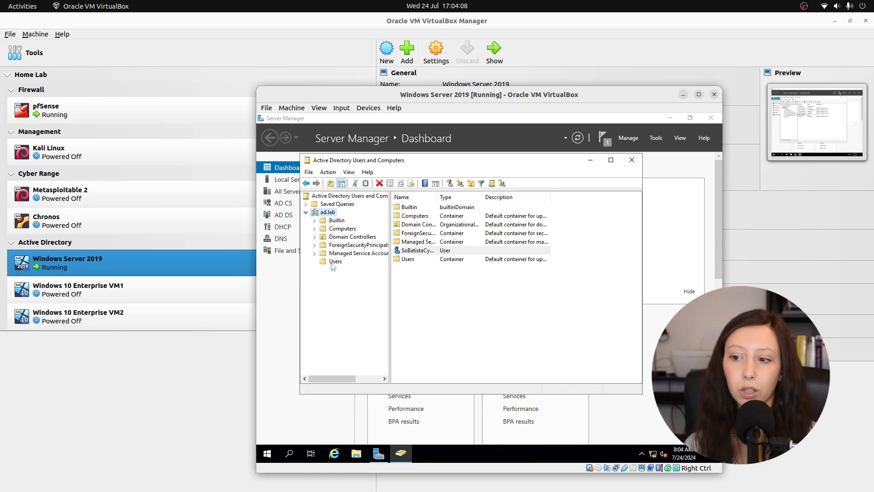
pyautogui.click(335, 262)
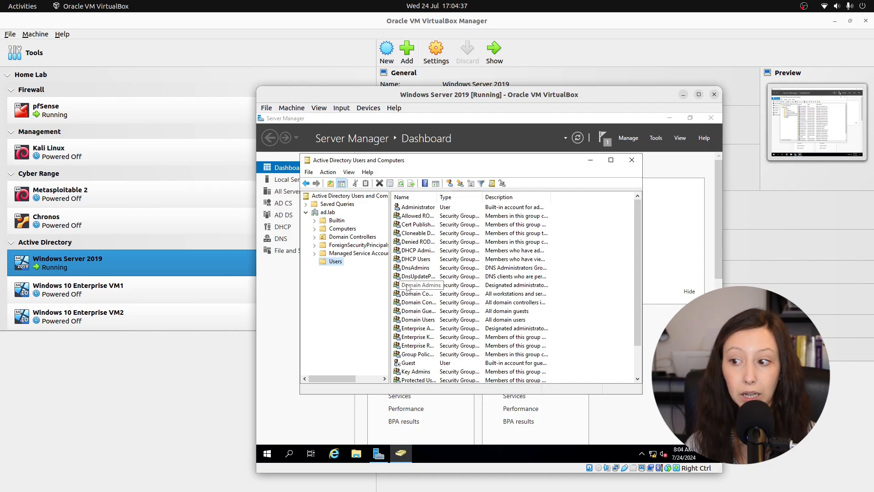
# Add the newly created domain user as a member of the Domain Admins group and apply
pyautogui.doubleClick(407, 285)
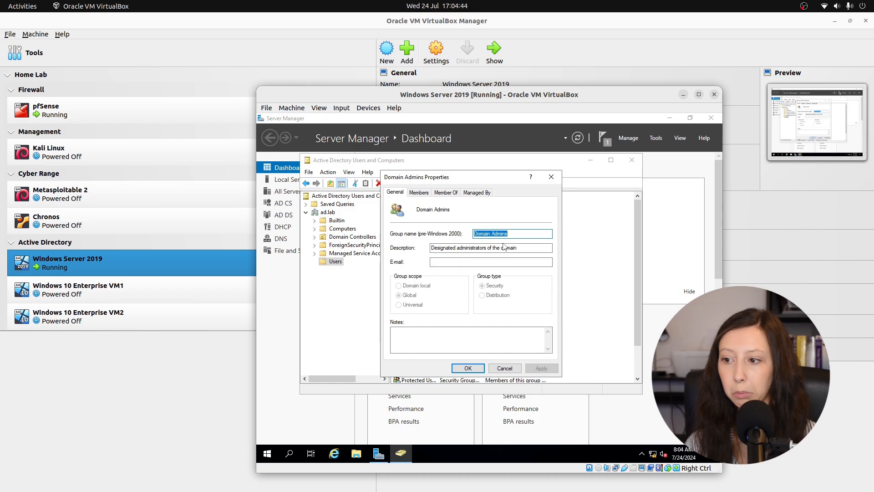
pyautogui.click(416, 193)
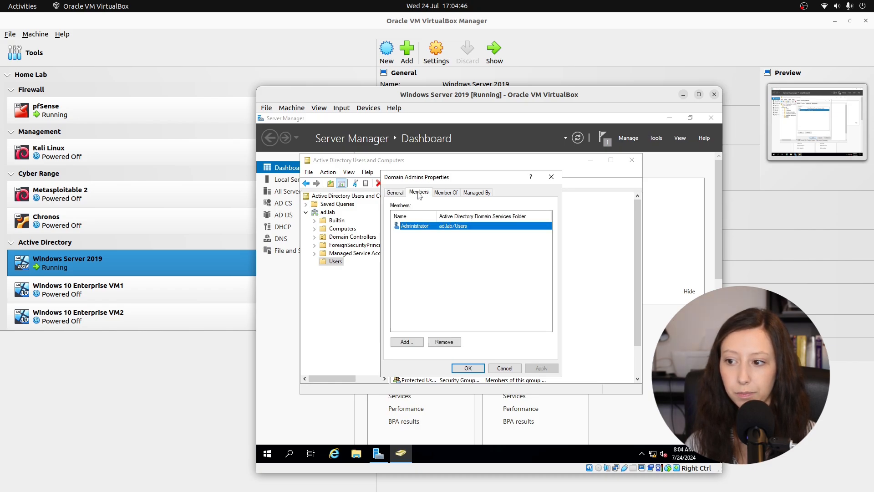
pyautogui.click(404, 345)
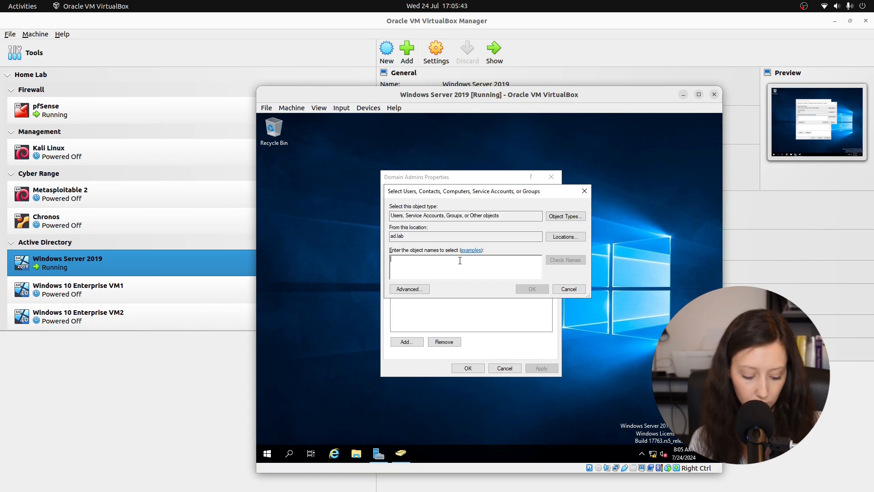
pyautogui.write('SoBatistaCyber')
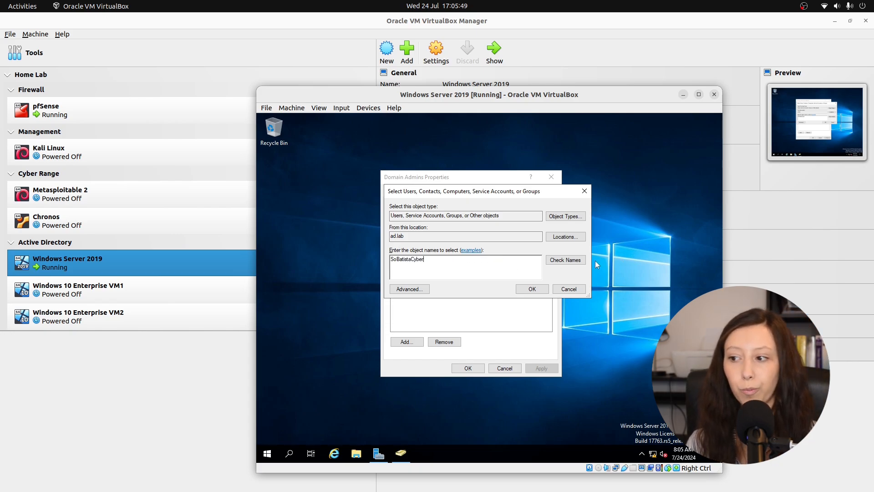
pyautogui.click(572, 266)
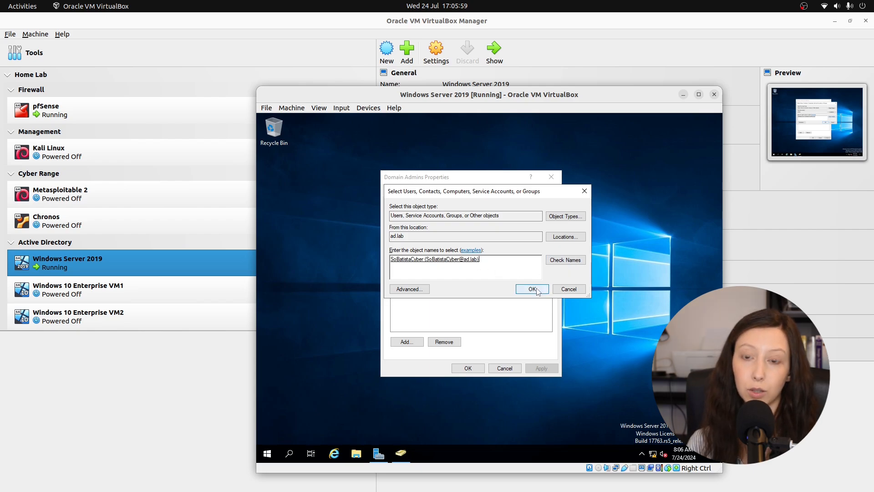
pyautogui.click(534, 290)
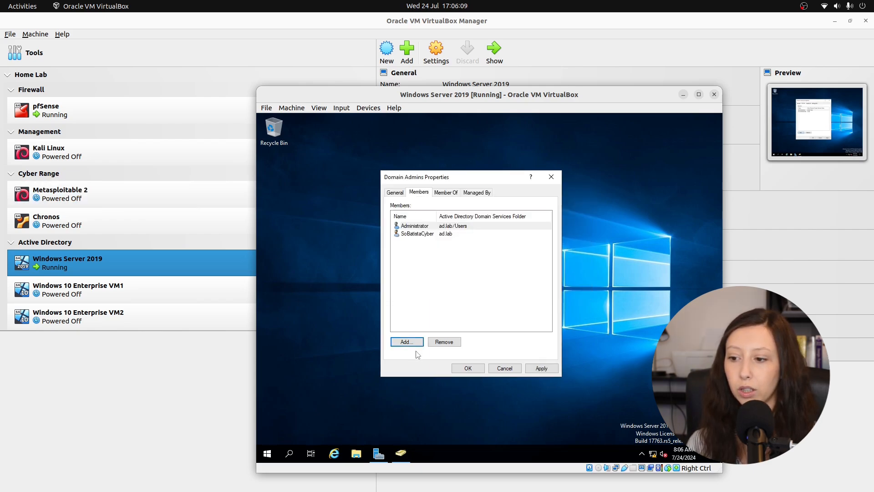
pyautogui.click(530, 368)
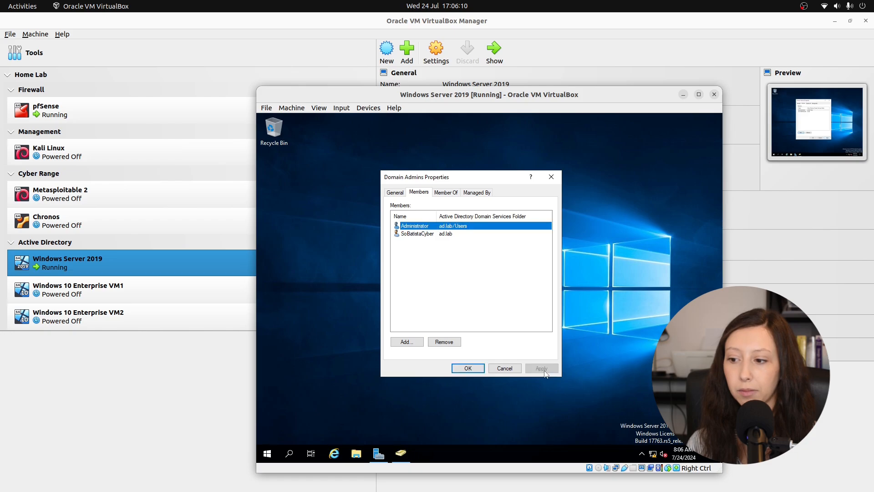
pyautogui.click(469, 368)
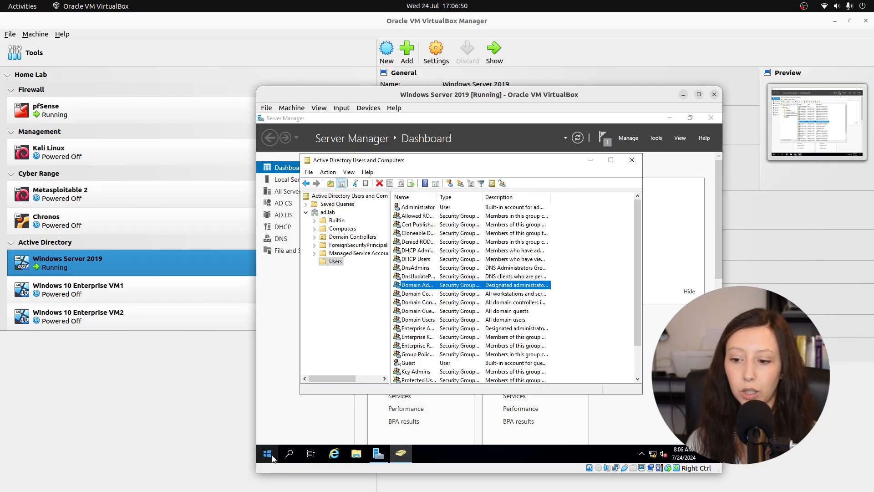
# Restart the server with the default reason and sign in as Other user with the new ad domain account
pyautogui.click(272, 458)
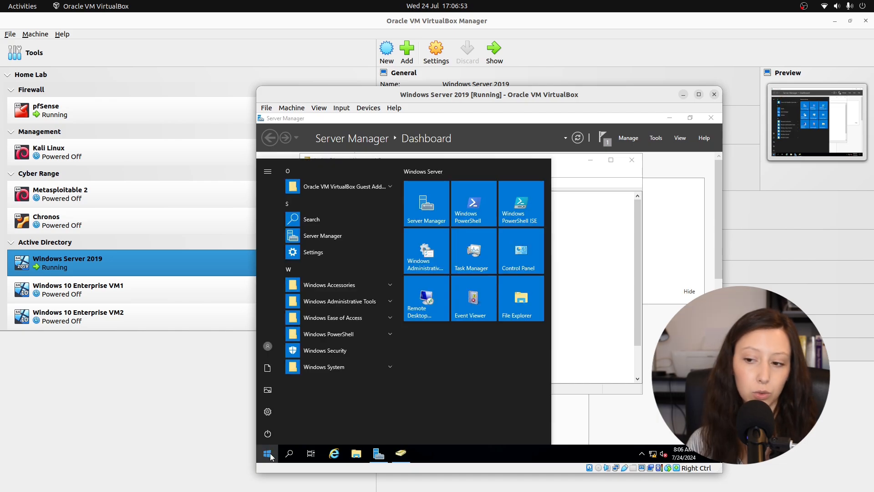
pyautogui.click(268, 435)
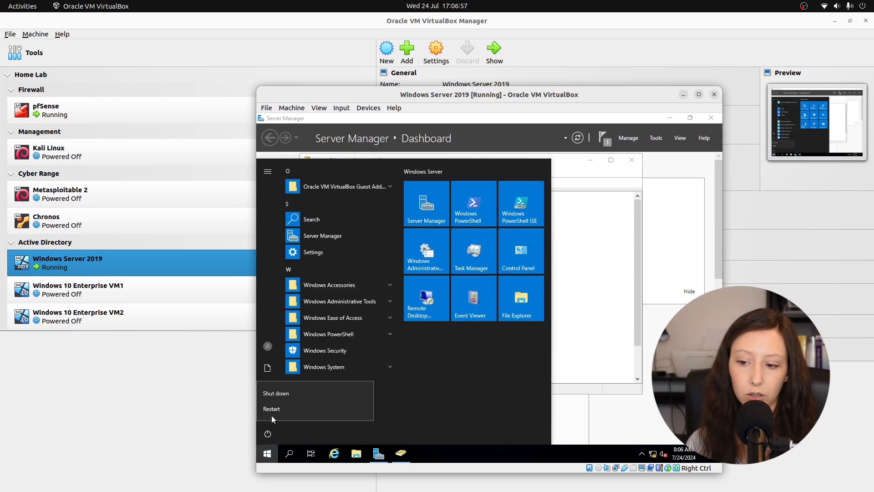
pyautogui.click(272, 409)
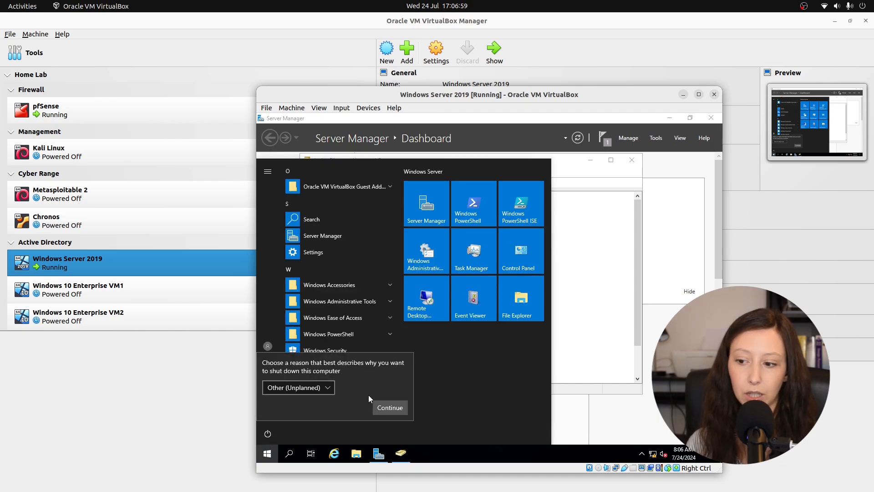
pyautogui.click(381, 409)
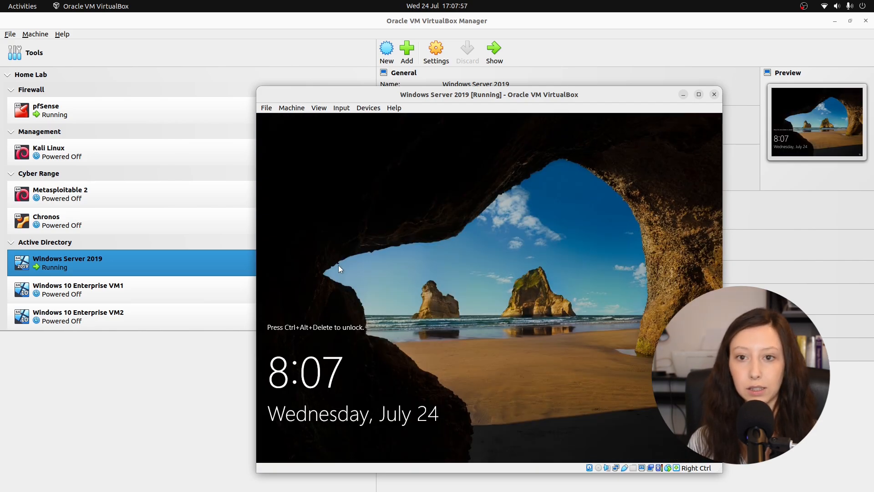
pyautogui.hotkey('ctrl', 'Delete')
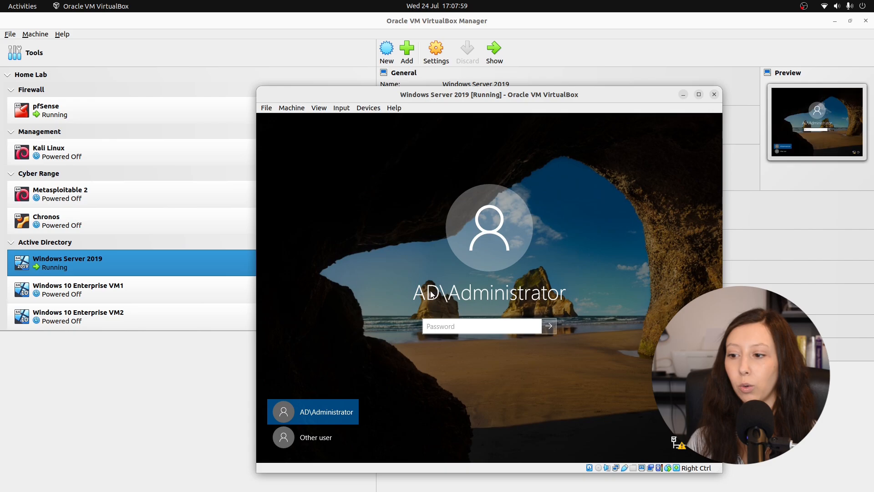
pyautogui.click(335, 438)
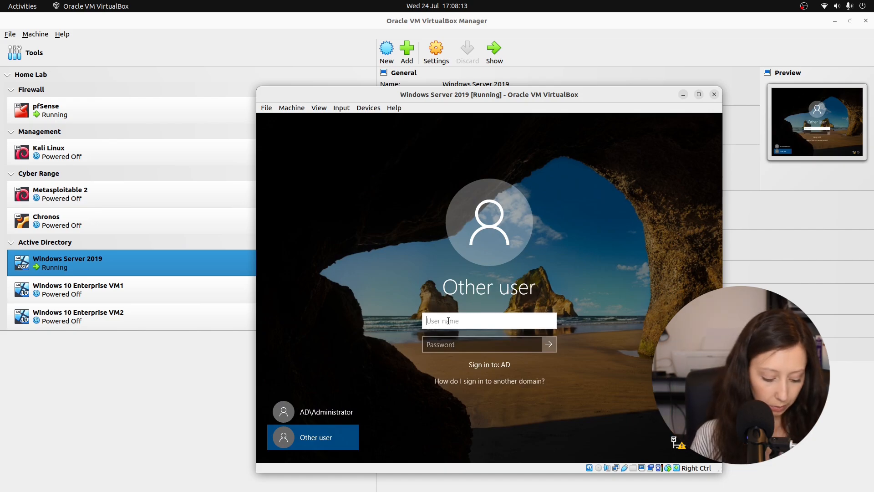
pyautogui.write('SoBatista@ad')
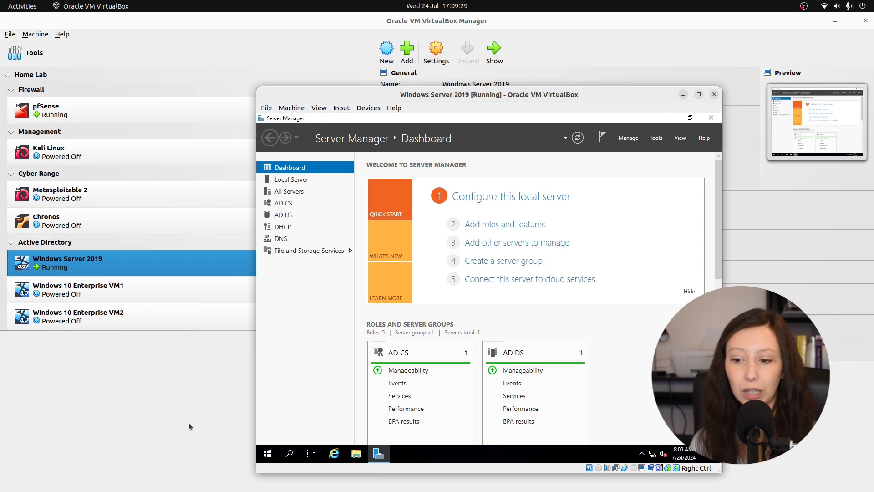
# Open Active Directory Users and Computers and enter a second ad.lab user's first, last and logon names
pyautogui.click(268, 453)
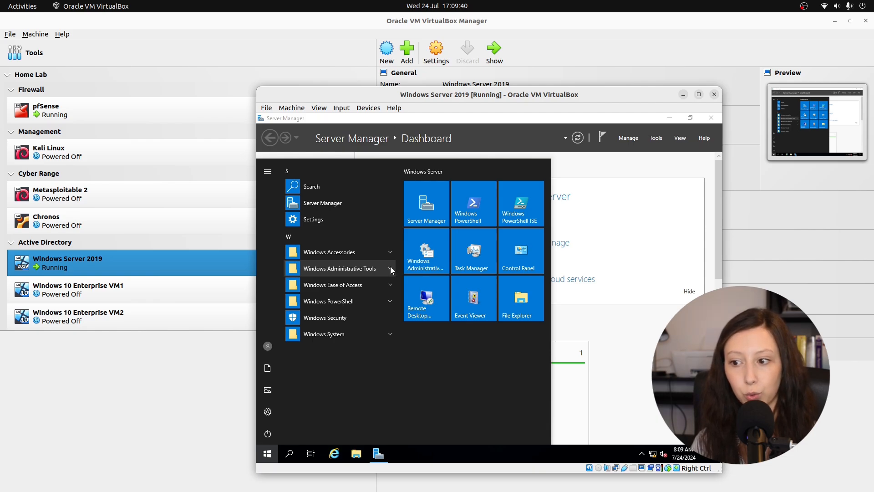
pyautogui.click(391, 269)
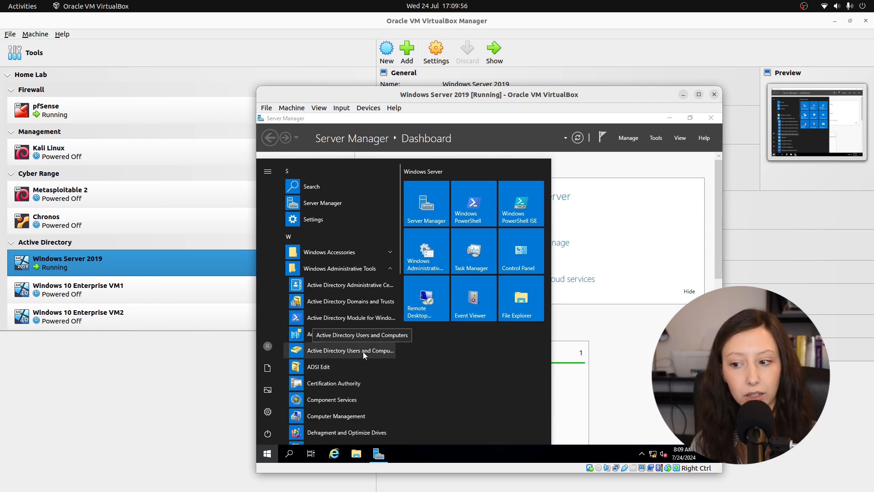
pyautogui.click(363, 355)
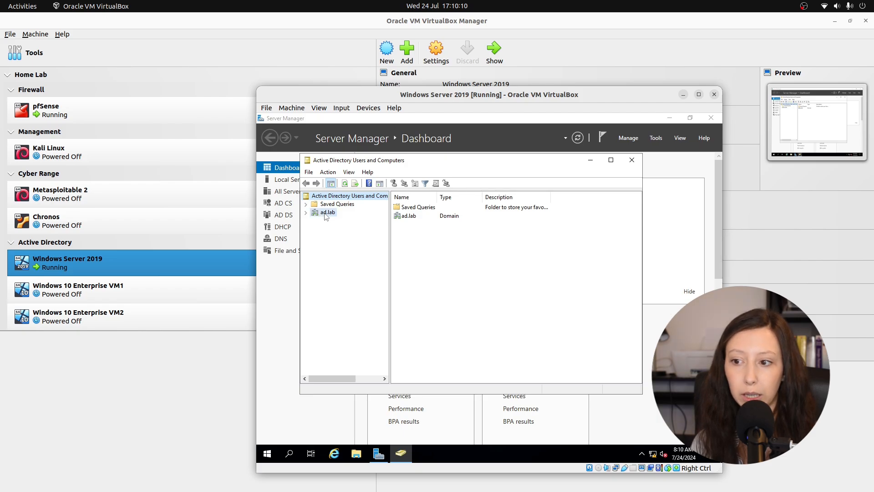
pyautogui.rightClick(325, 213)
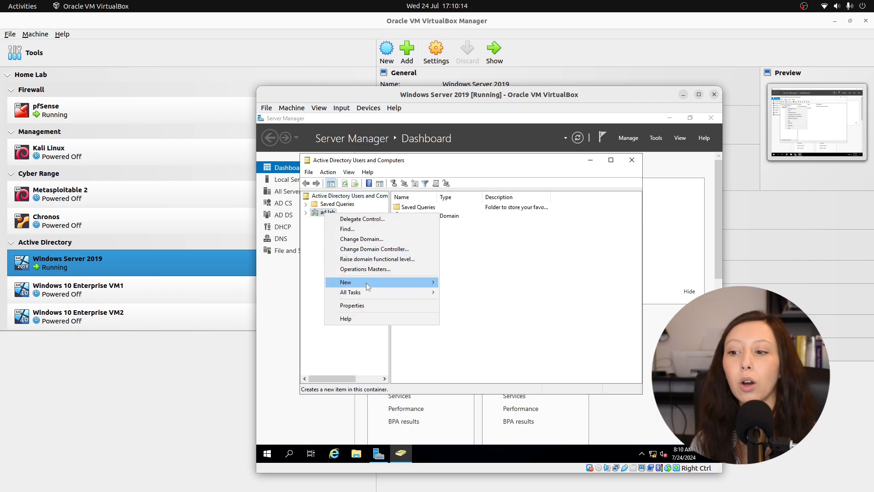
pyautogui.moveTo(366, 285)
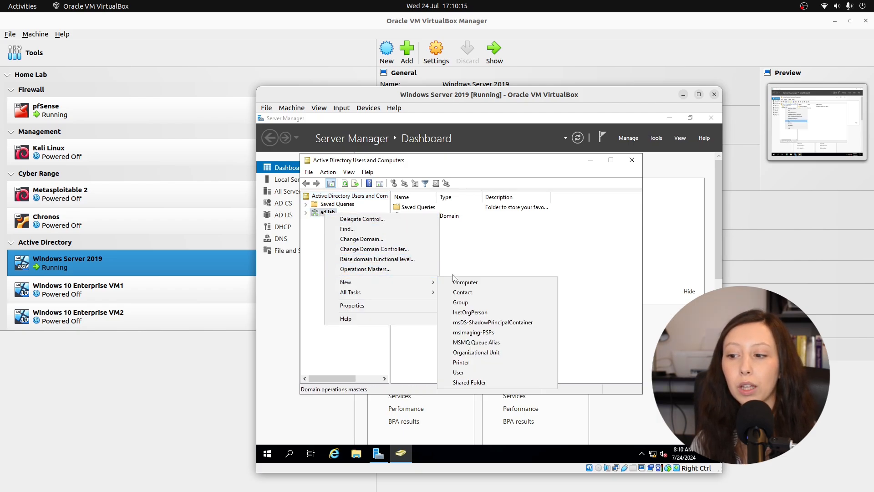
pyautogui.click(459, 373)
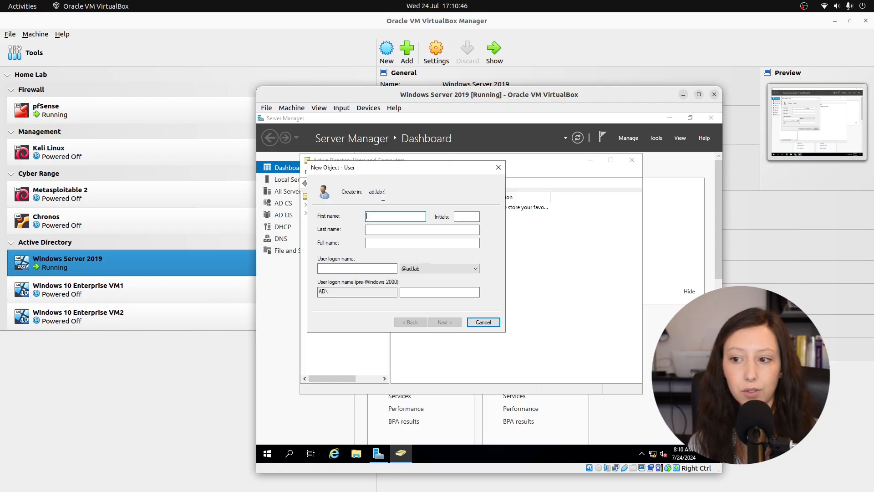
pyautogui.write('Shawn')
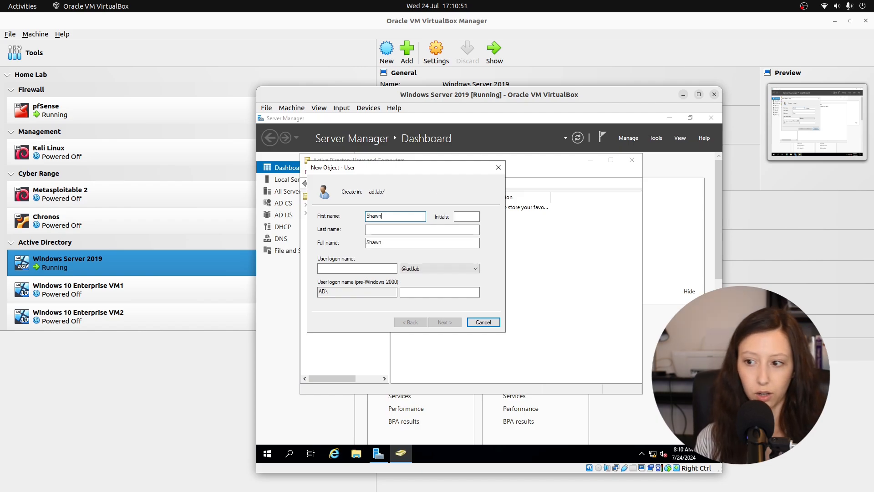
pyautogui.click(394, 230)
pyautogui.click(395, 234)
pyautogui.write('Spancer')
pyautogui.click(381, 268)
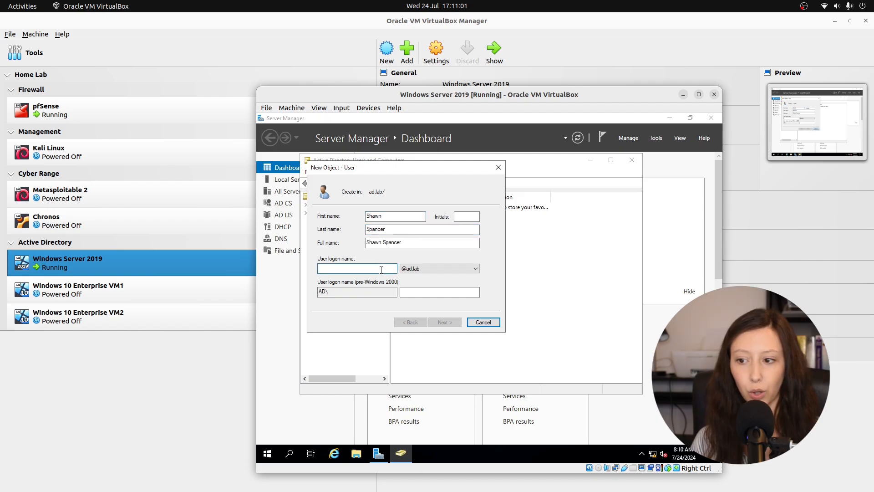
pyautogui.write('Shaw')
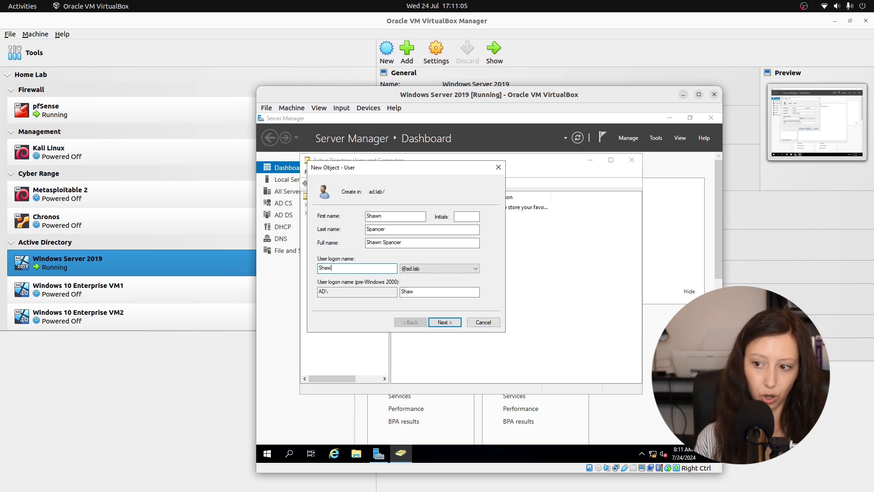
pyautogui.write('n.Spencer')
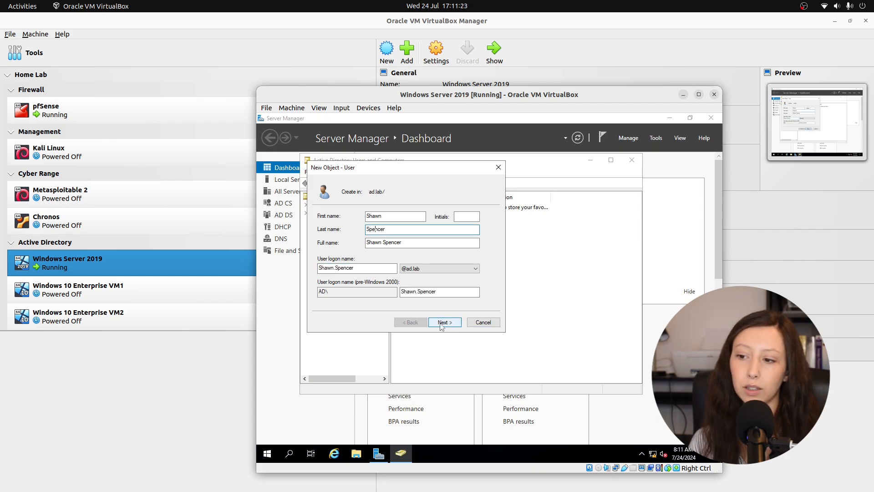
# Make the password not require change at next logon and unchangeable by the user, then create the account
pyautogui.click(441, 322)
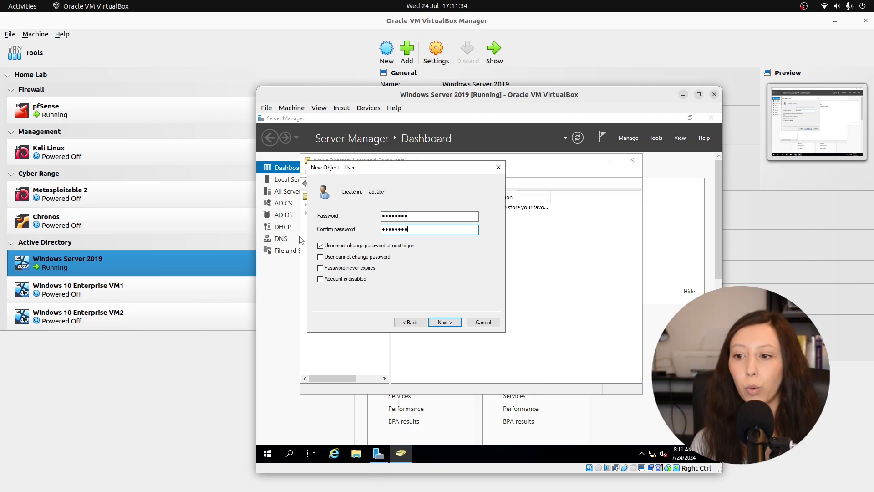
pyautogui.click(320, 245)
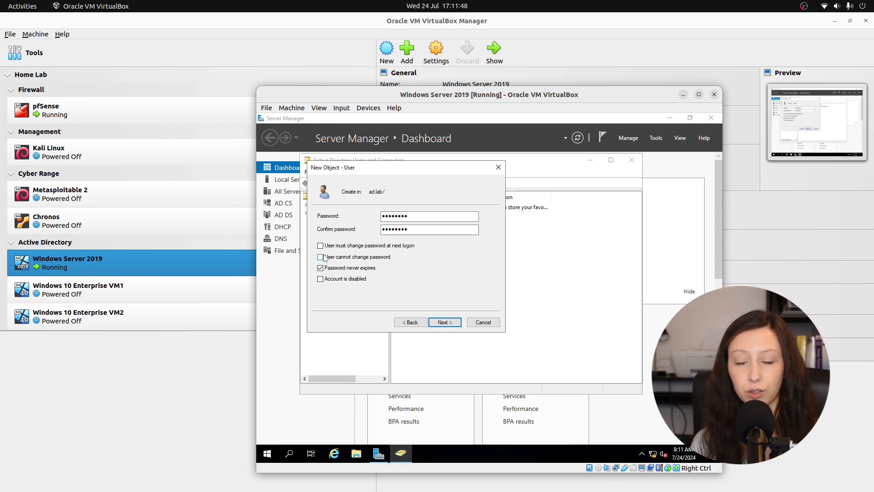
pyautogui.click(321, 258)
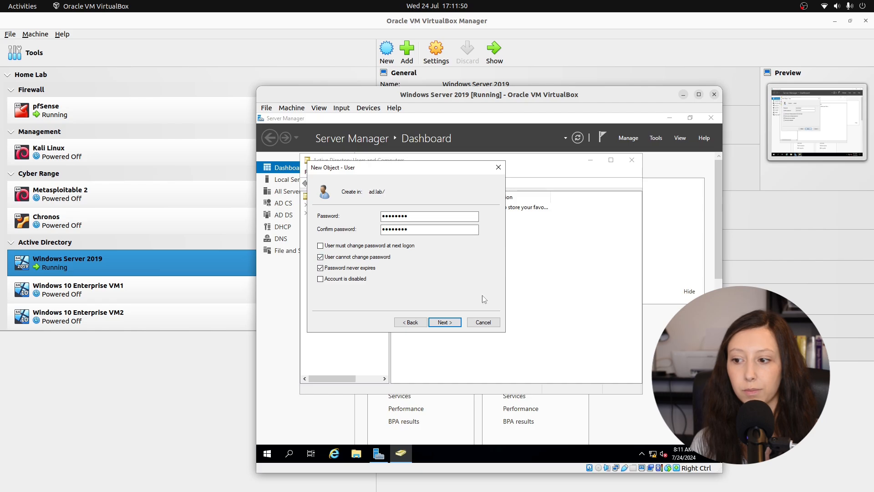
pyautogui.click(445, 323)
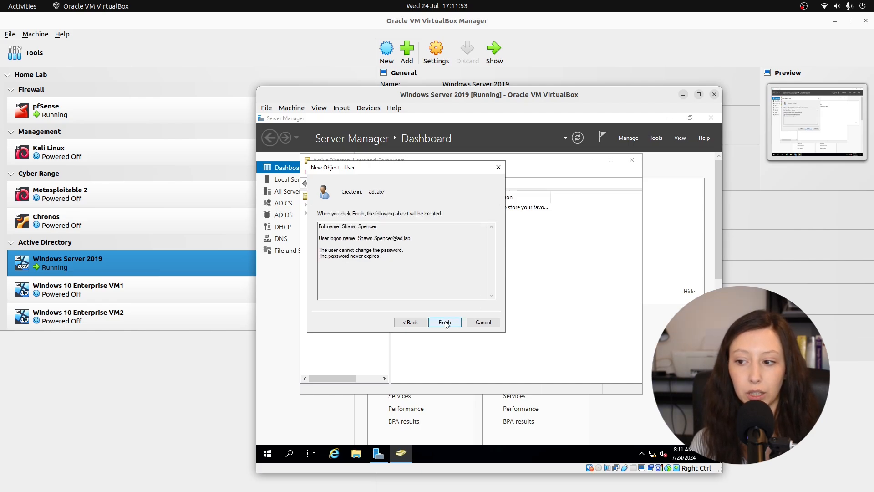
pyautogui.click(445, 323)
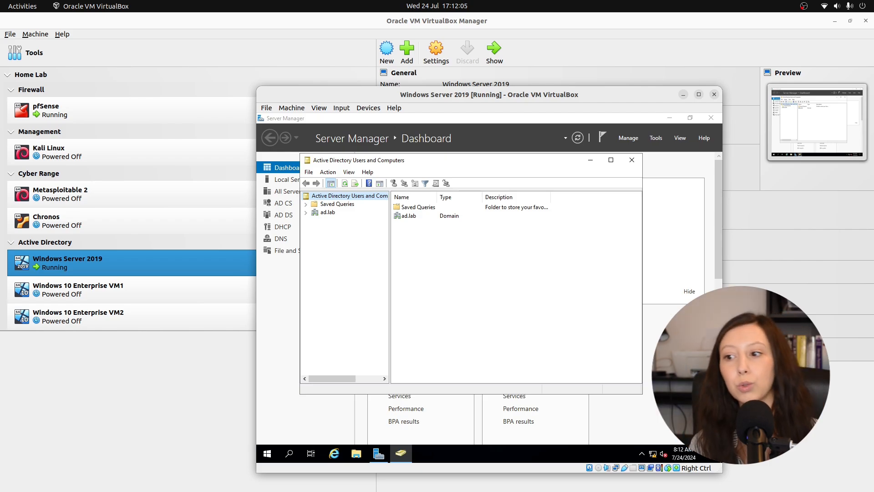
# Create another ad.lab user with a last name entered and no forced password change at next logon
pyautogui.rightClick(333, 215)
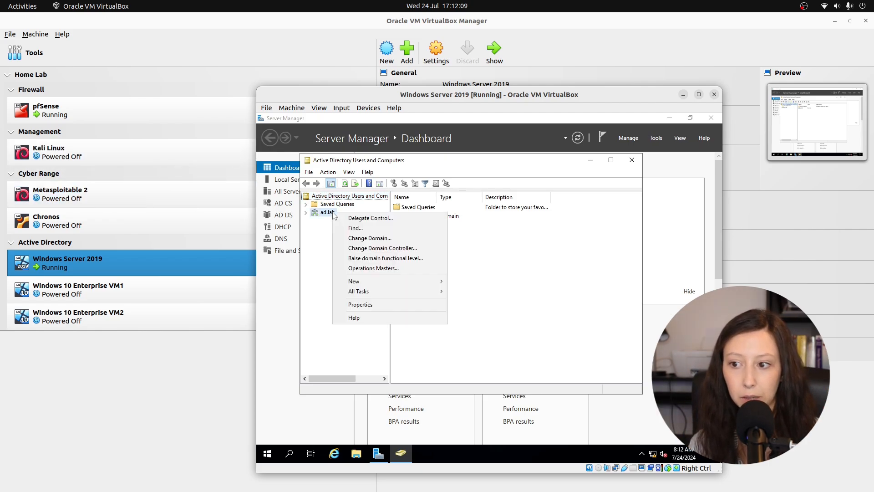
pyautogui.moveTo(363, 282)
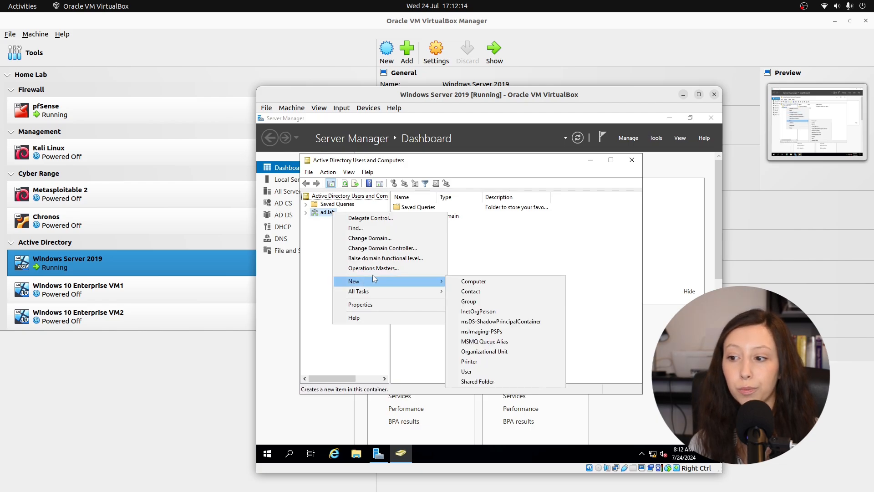
pyautogui.click(501, 371)
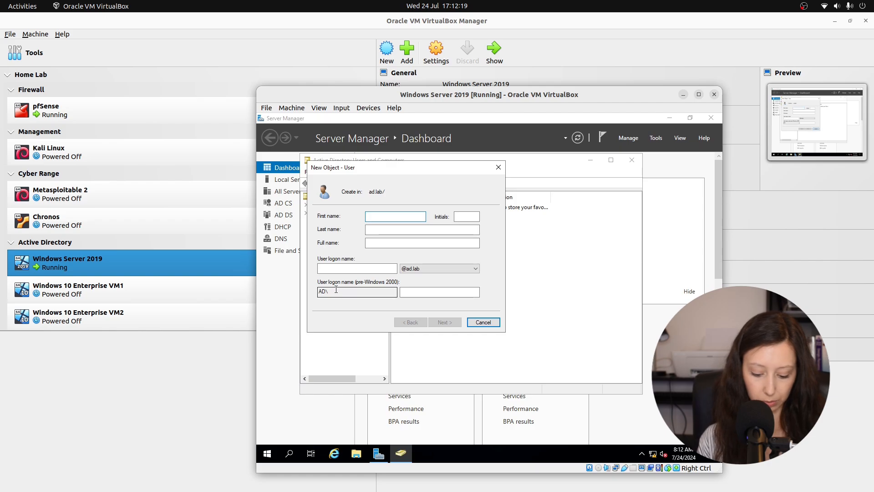
pyautogui.click(412, 230)
pyautogui.write("O'Hera")
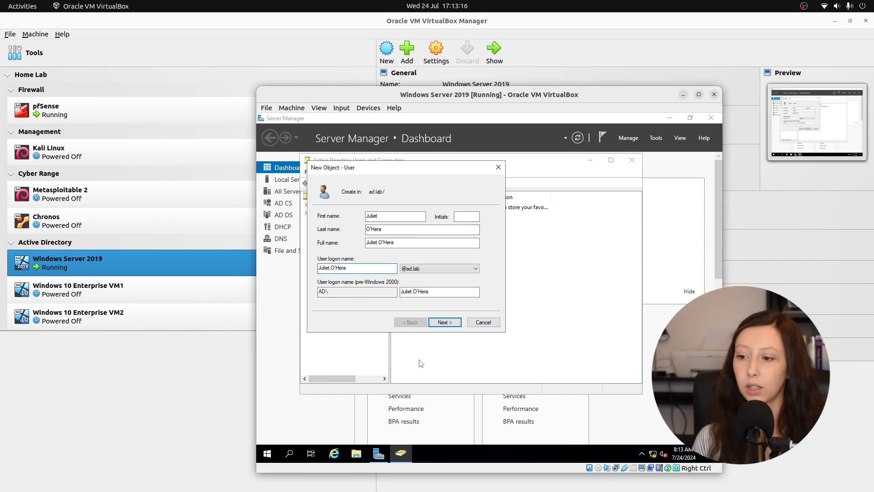
pyautogui.click(445, 322)
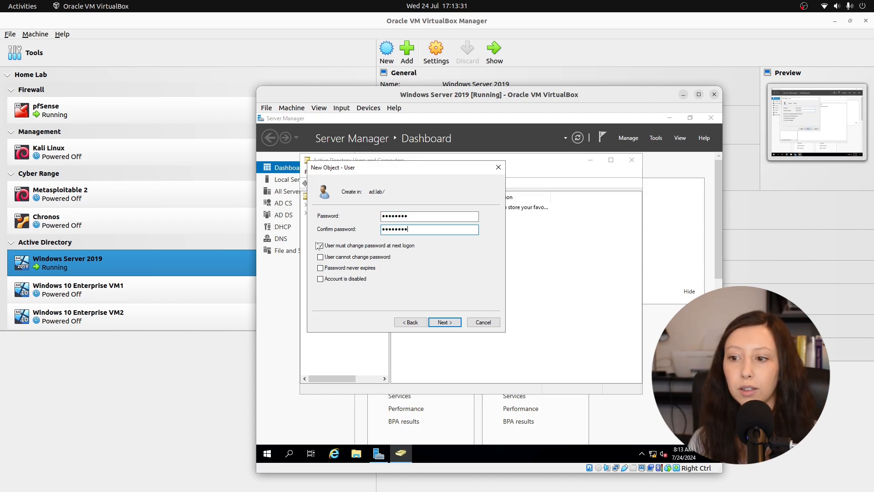
pyautogui.click(320, 246)
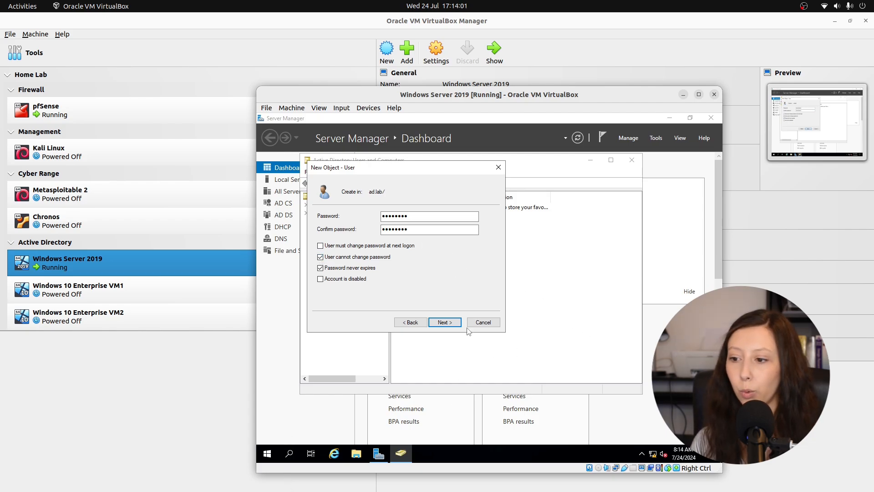
pyautogui.click(446, 323)
pyautogui.click(446, 324)
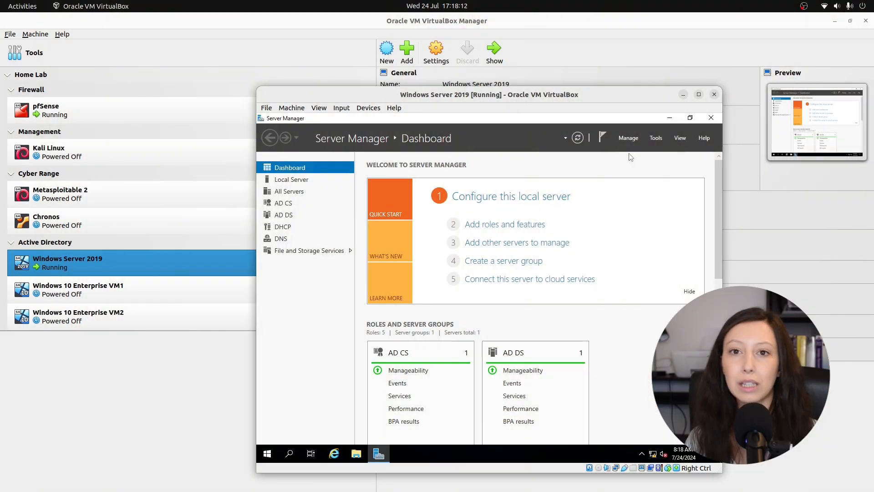
# Open Windows PowerShell (Admin) from the Start context menu, approve UAC, and focus the prompt
pyautogui.rightClick(274, 456)
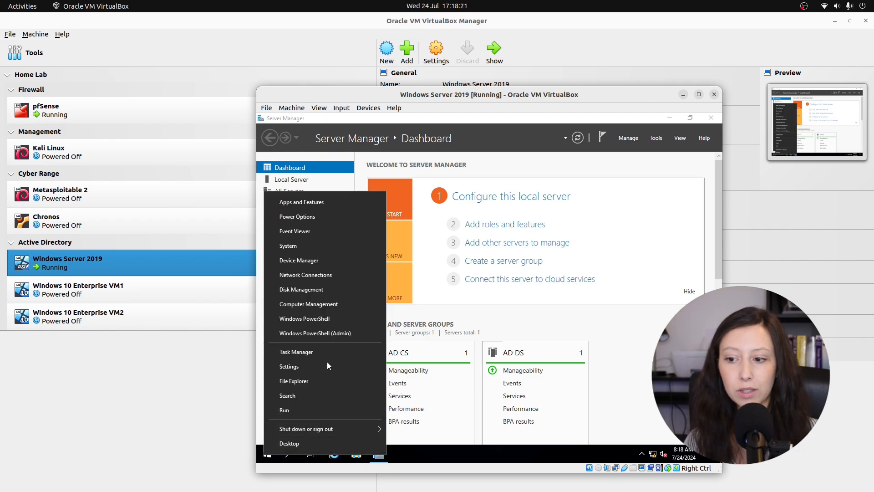
pyautogui.click(326, 334)
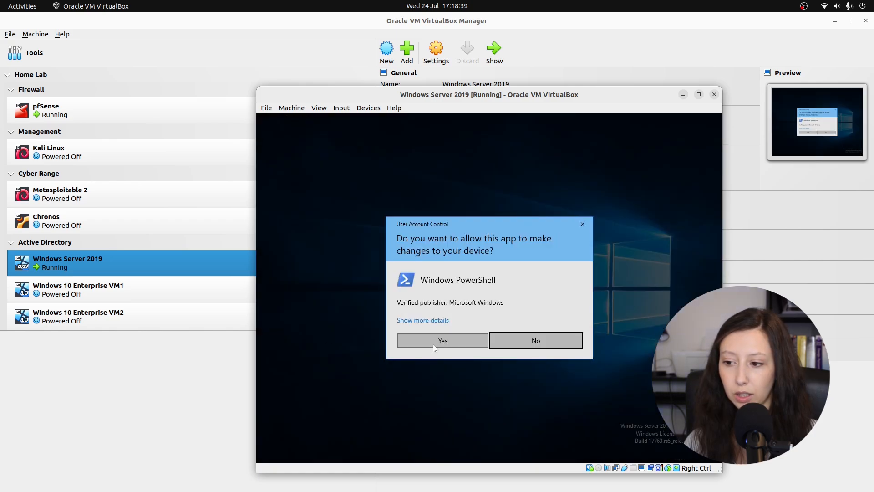
pyautogui.click(433, 344)
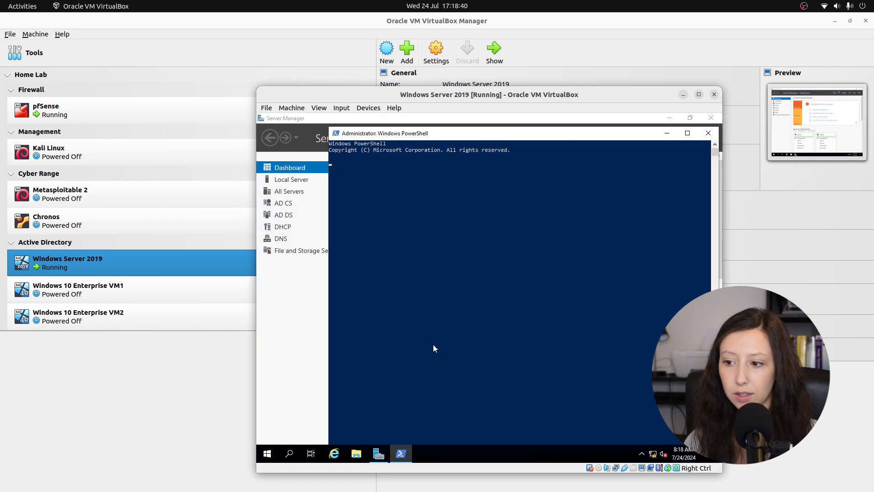
pyautogui.click(413, 168)
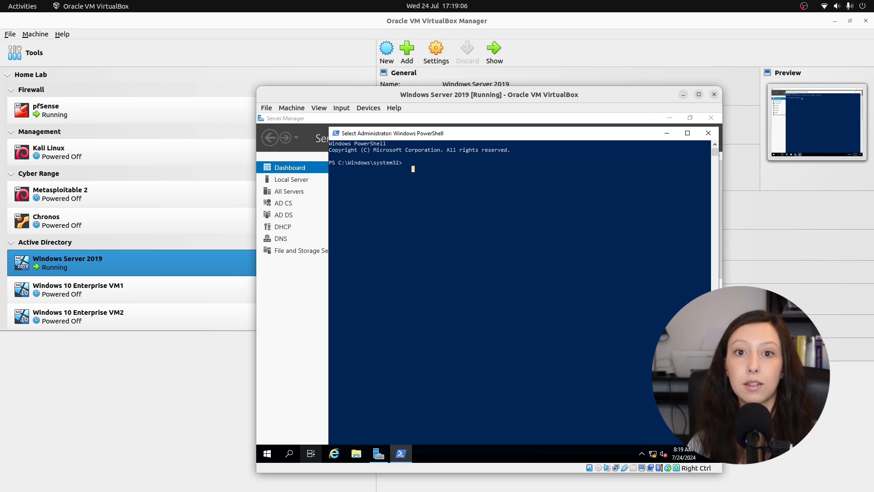
pyautogui.click(65, 216)
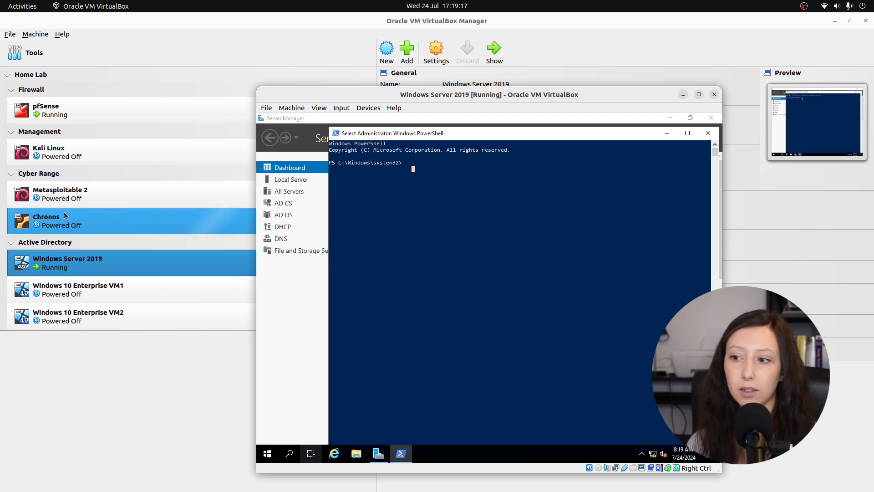
pyautogui.click(410, 163)
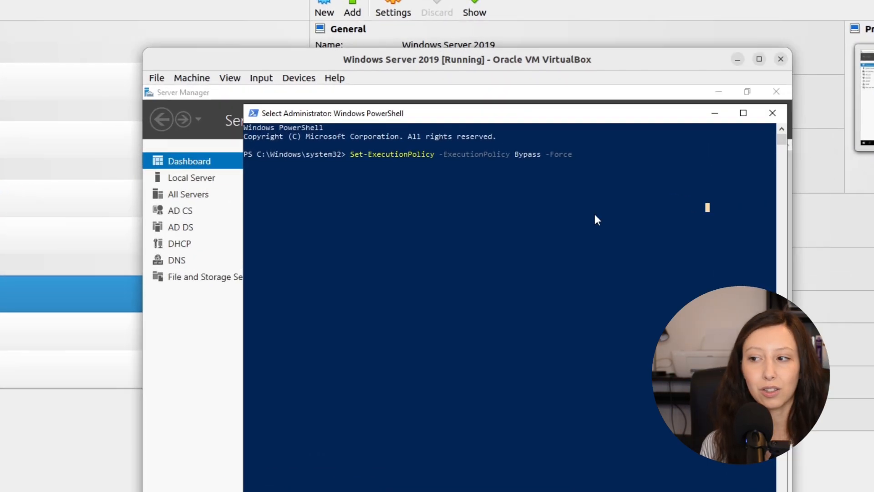
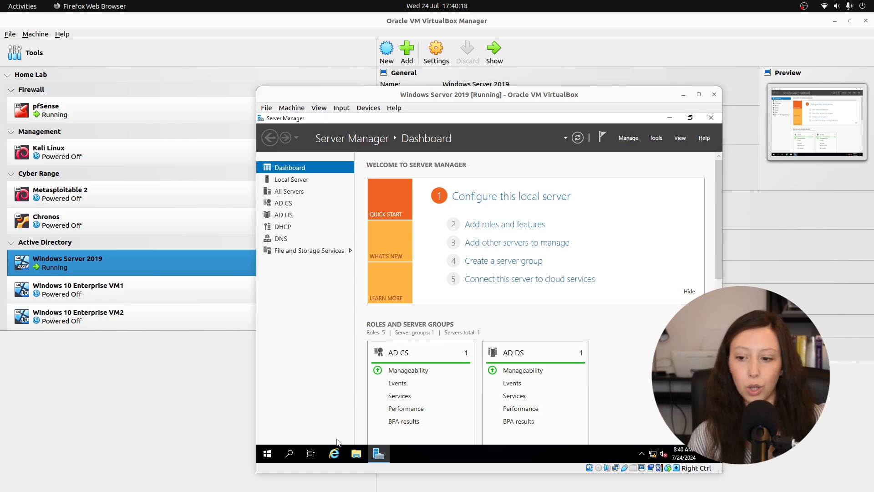
# Launch Group Policy Management from Windows Administrative Tools in the VM's Start menu
pyautogui.click(273, 455)
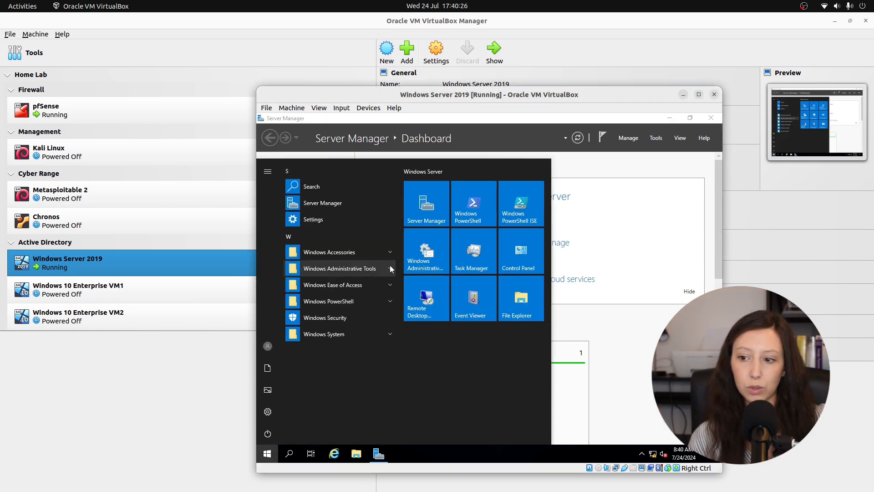
pyautogui.click(391, 269)
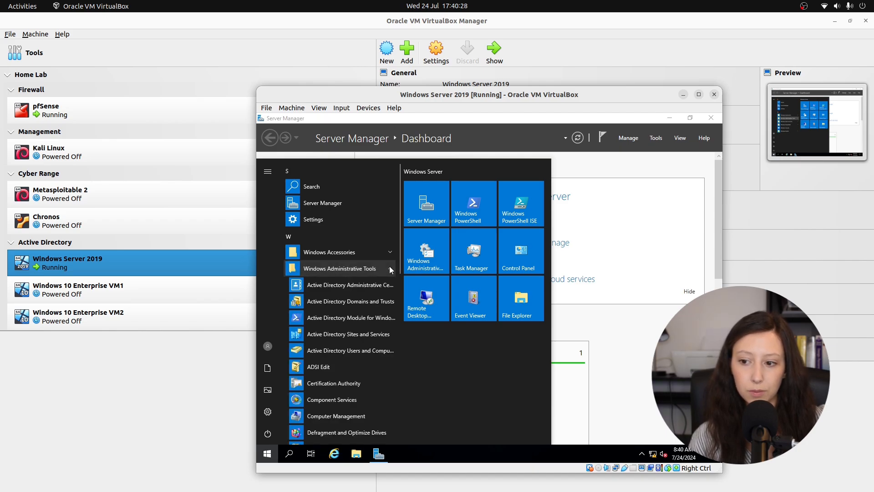
pyautogui.scroll(-5, 363, 293)
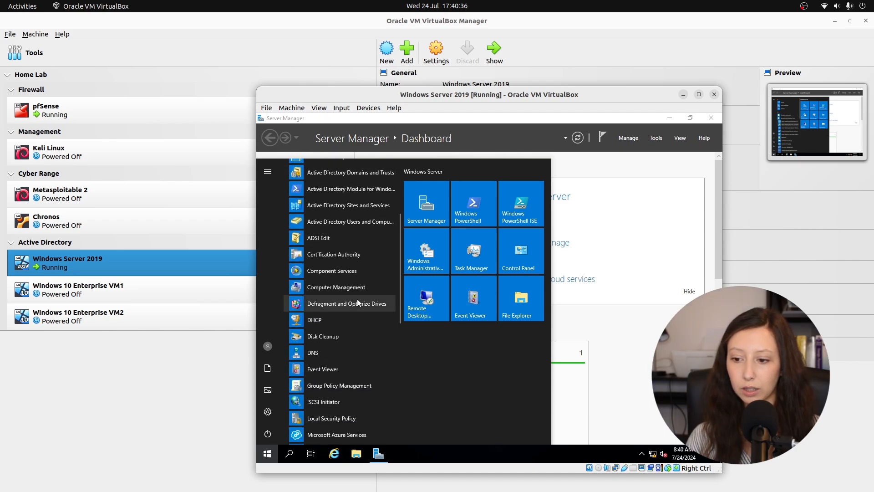
pyautogui.scroll(-1, 358, 302)
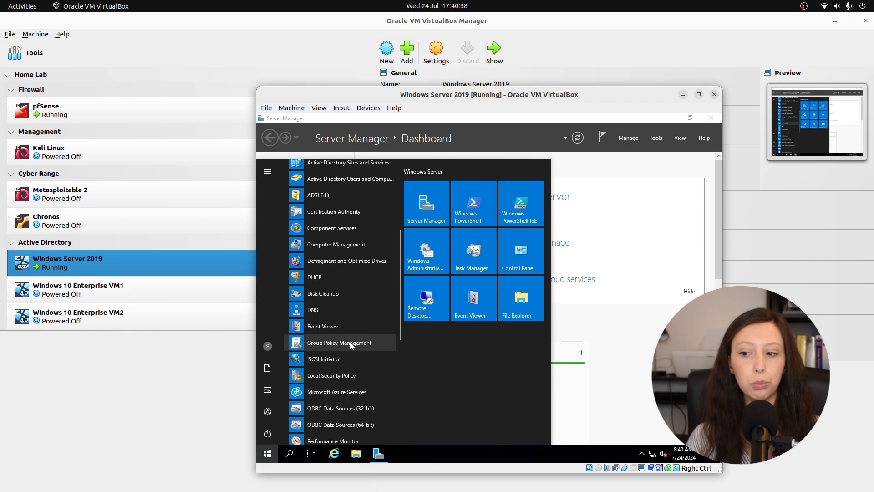
pyautogui.click(351, 345)
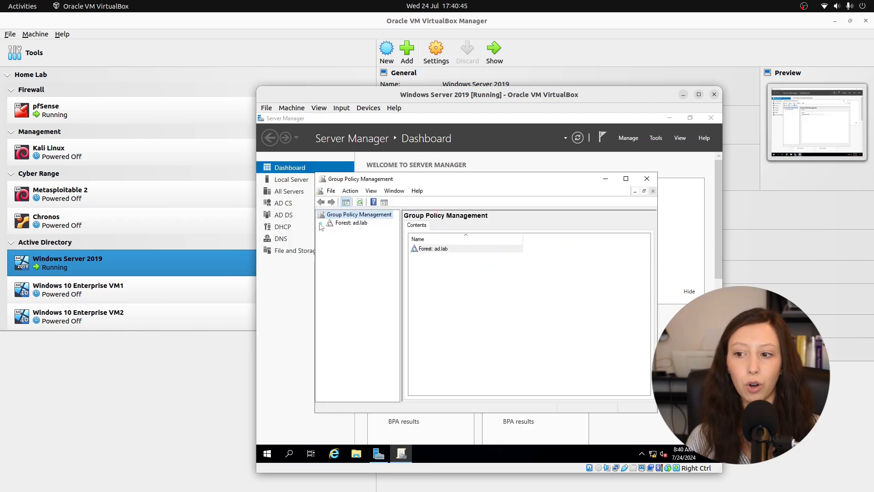
# Start creating a new GPO linked to the ad.lab domain under Forest: ad.lab > Domains
pyautogui.click(321, 223)
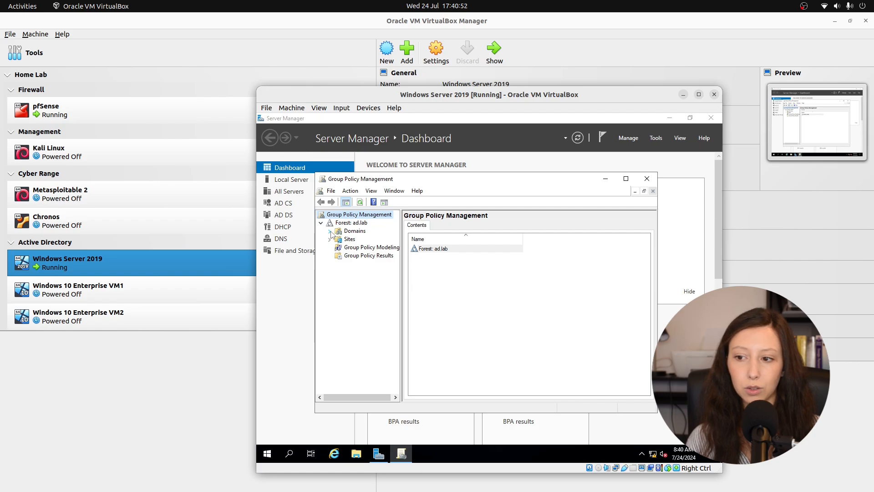
pyautogui.click(329, 232)
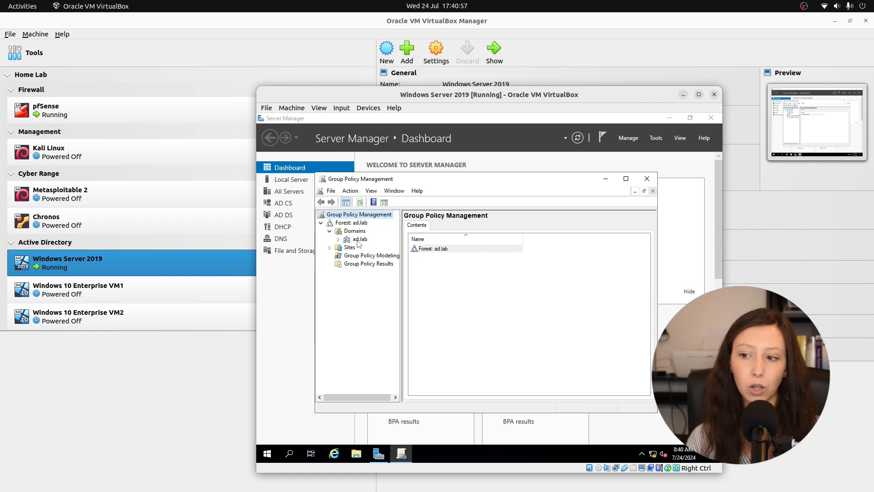
pyautogui.rightClick(358, 241)
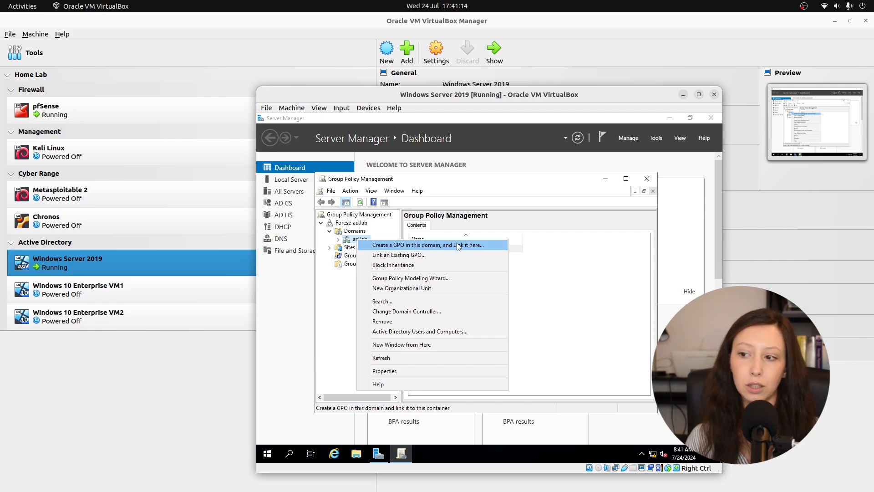
pyautogui.click(458, 246)
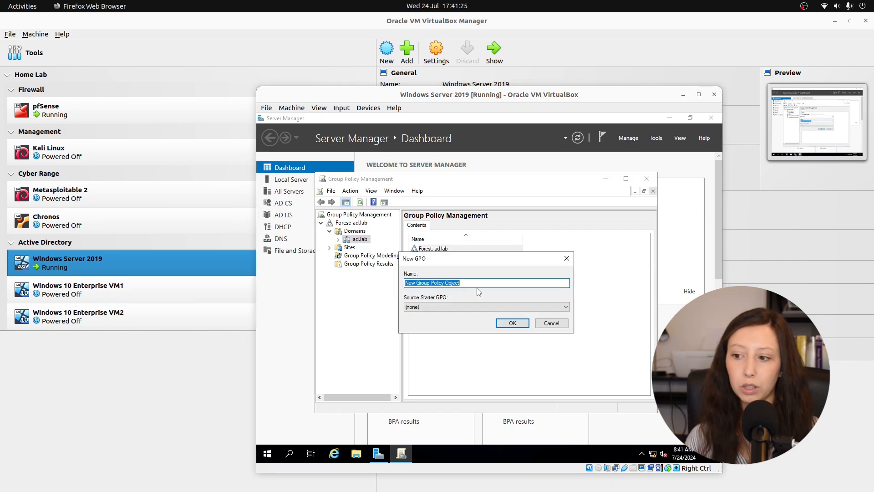
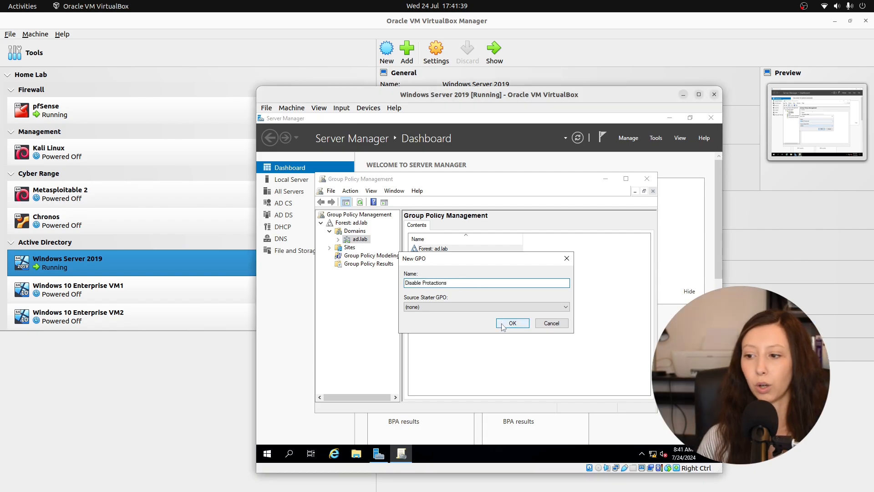
# Confirm the new 'Disable Protections' GPO under ad.lab and open it in Group Policy Management Editor
pyautogui.click(503, 324)
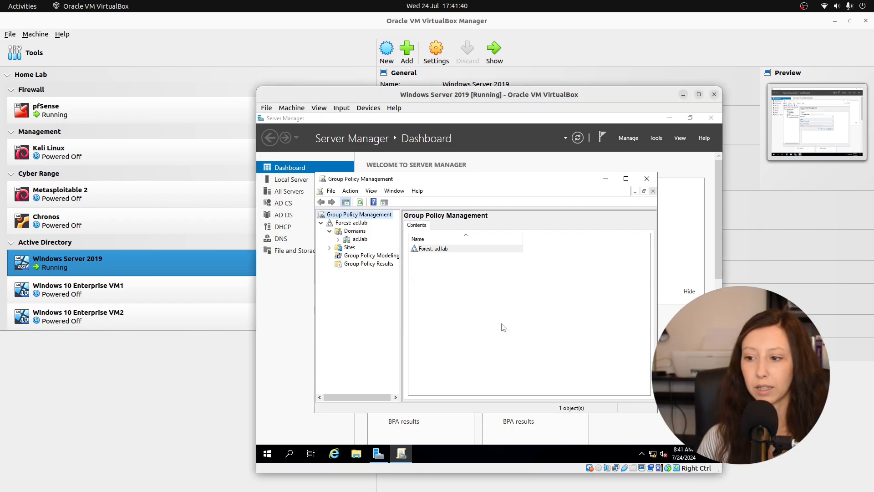
pyautogui.click(338, 239)
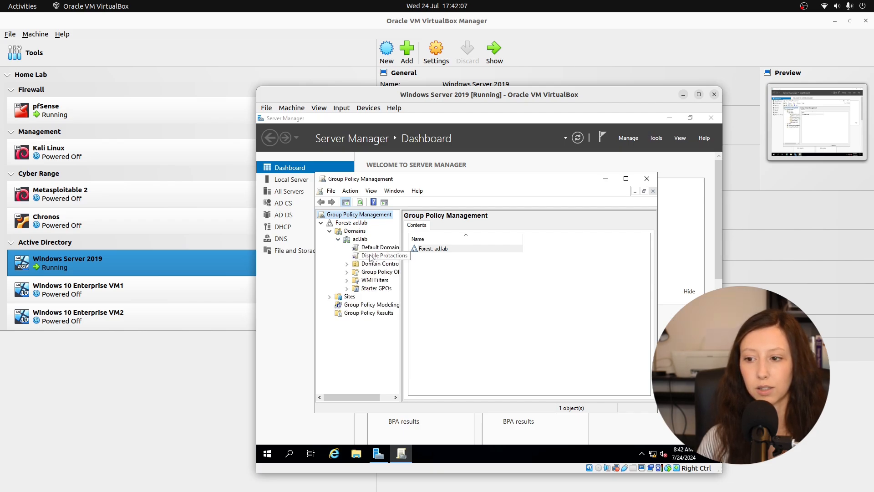
pyautogui.rightClick(371, 257)
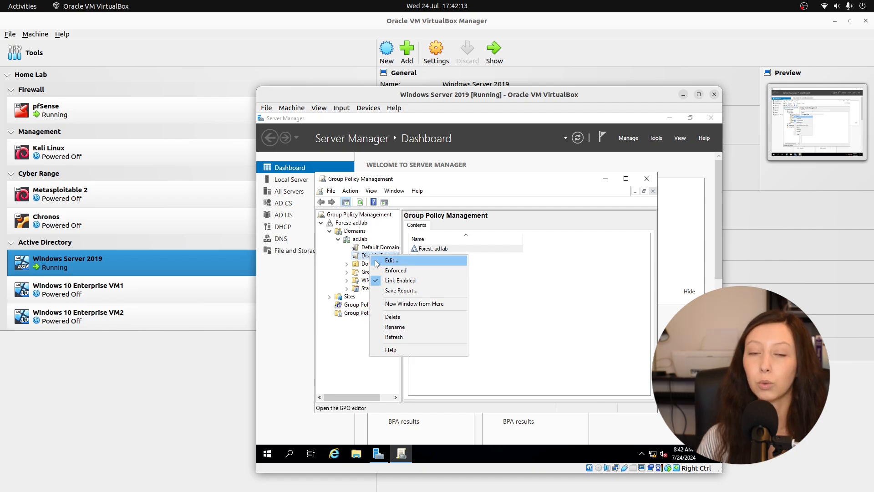
pyautogui.click(378, 260)
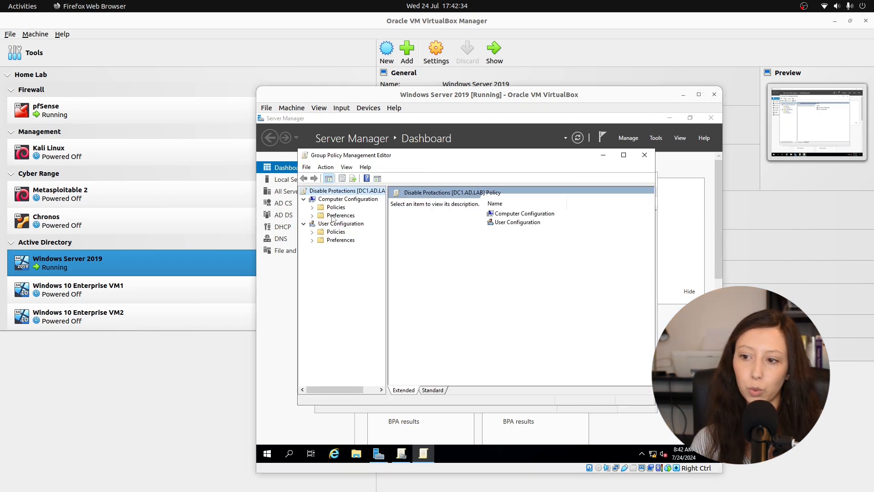
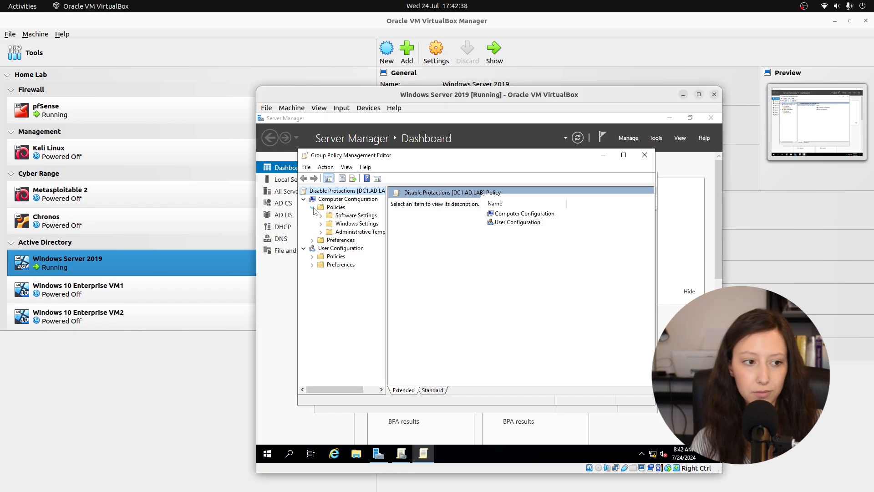
# Open Windows Defender Antivirus under Administrative Templates > Windows Components in the Disable Protections GPO
pyautogui.click(320, 233)
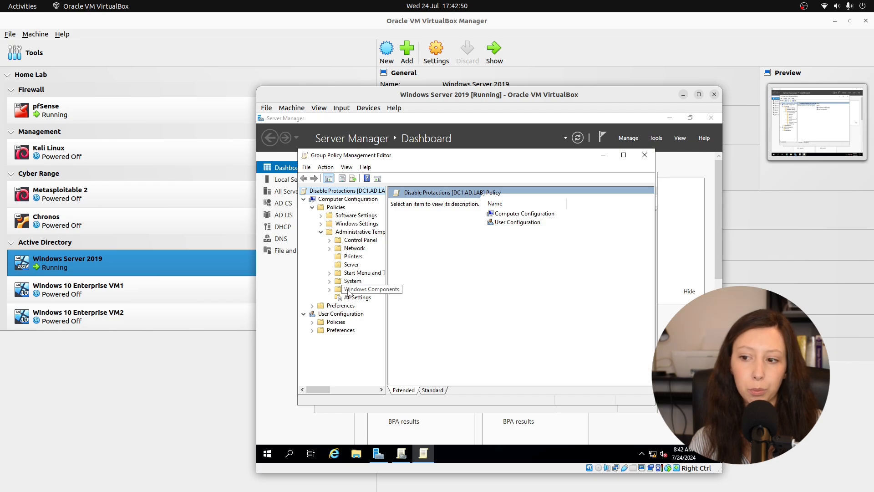
pyautogui.click(349, 290)
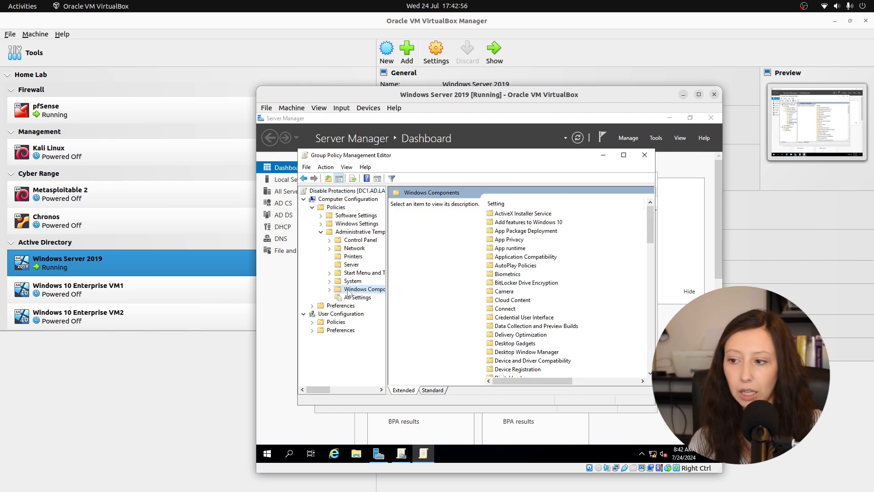
pyautogui.scroll(-3, 542, 302)
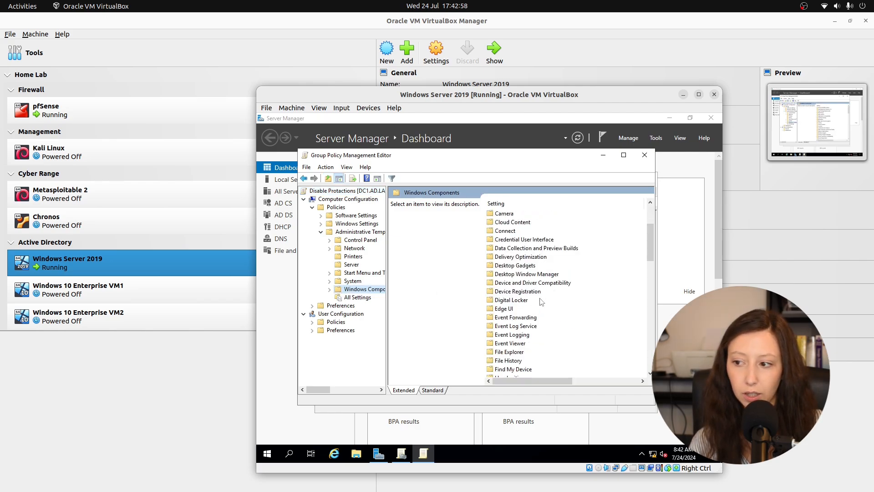
pyautogui.scroll(-15, 529, 303)
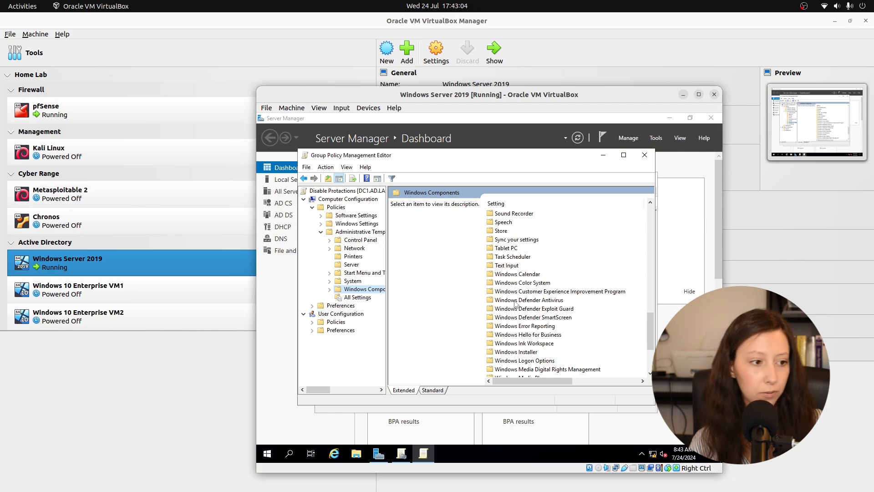
pyautogui.doubleClick(516, 301)
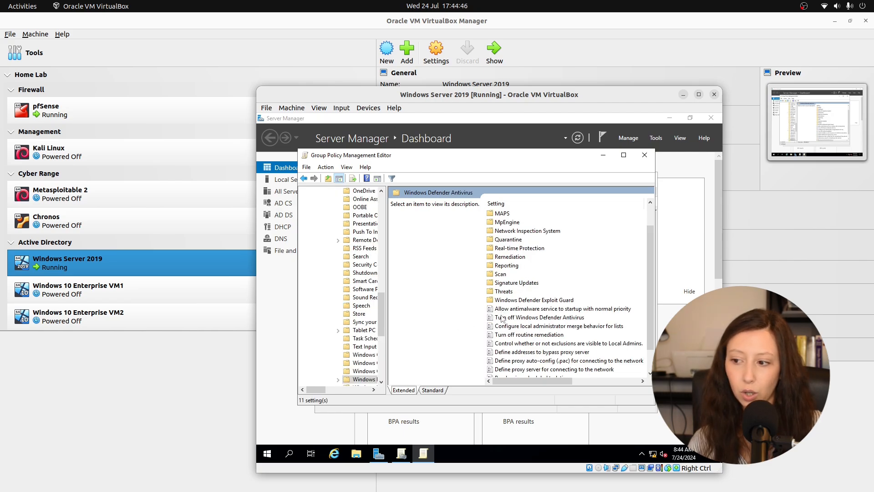
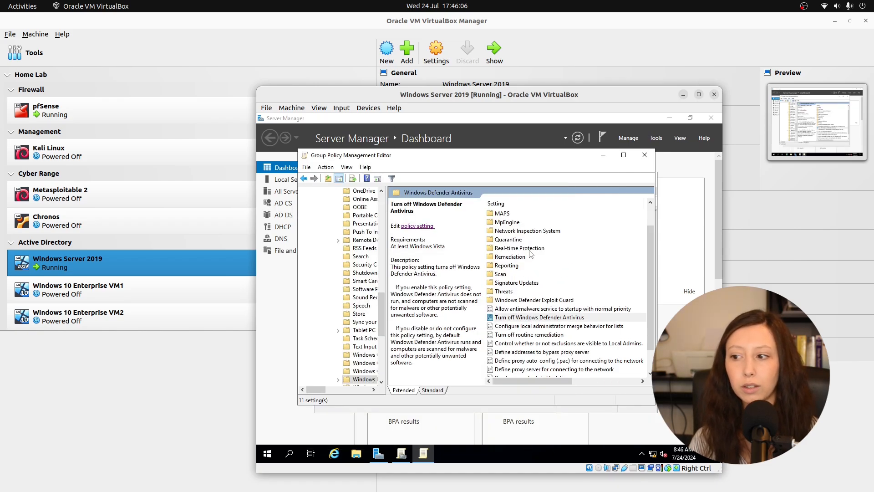
# In the Real-time Protection folder, open the 'Turn off real-time protection' policy for editing
pyautogui.doubleClick(530, 252)
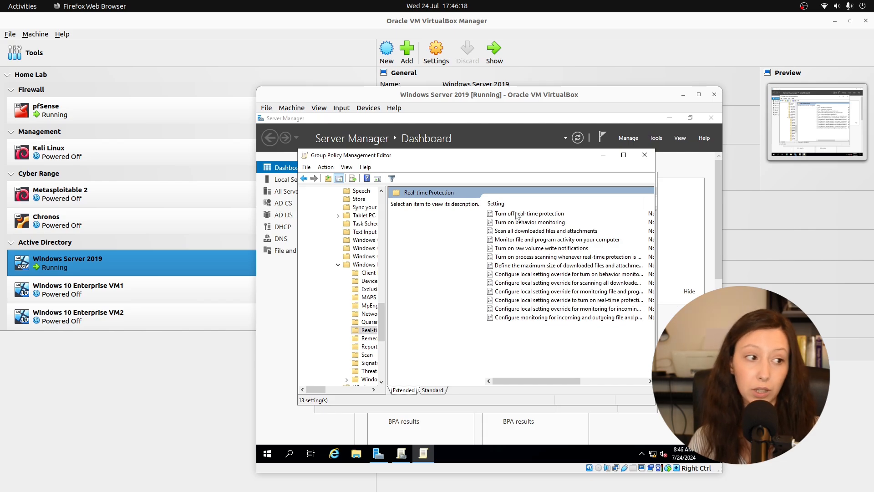
pyautogui.click(517, 214)
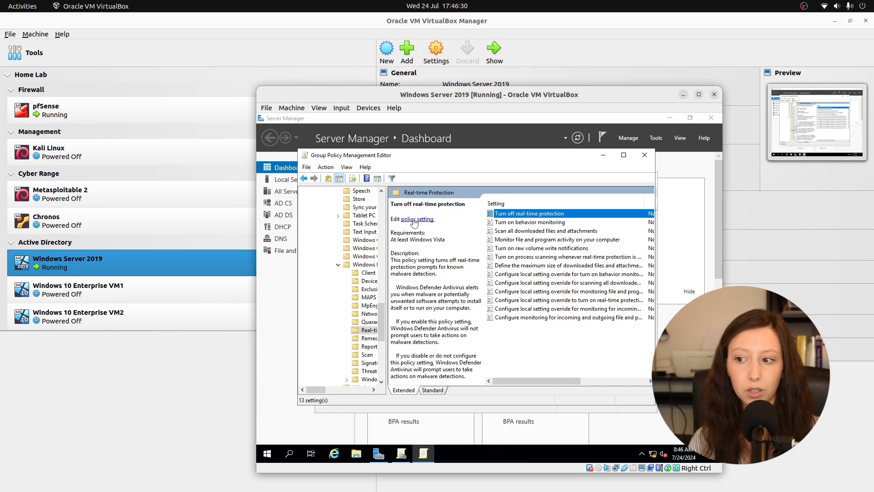
pyautogui.click(415, 221)
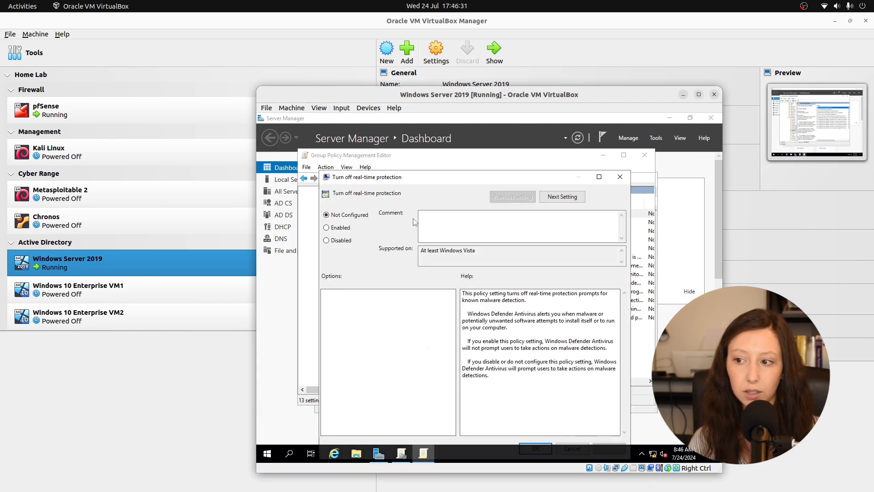
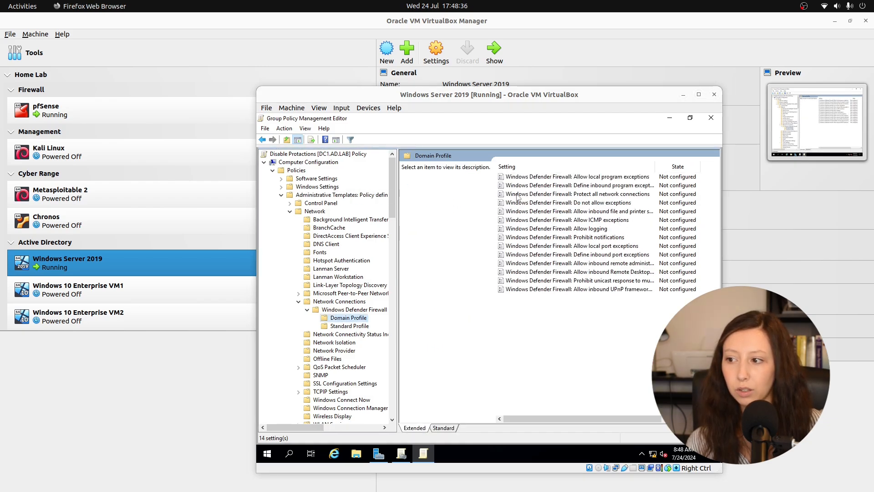
# Open the Domain Profile policy 'Windows Defender Firewall: Protect all network connections' for editing
pyautogui.click(518, 195)
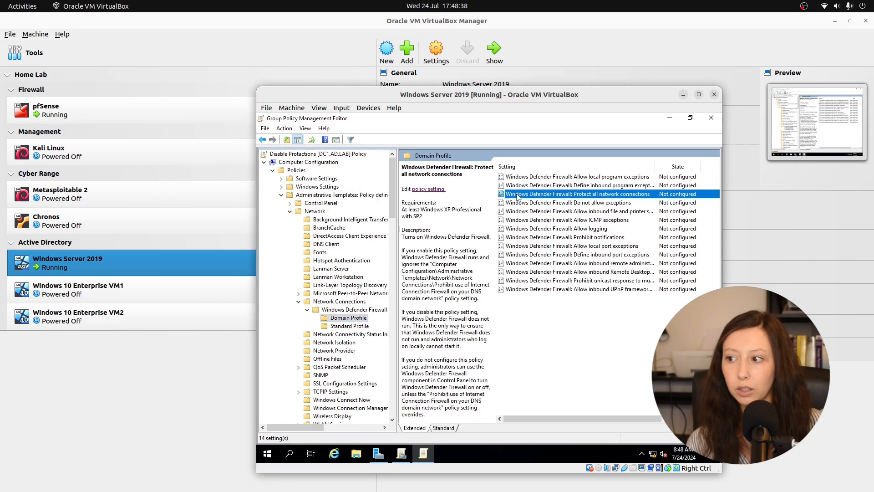
pyautogui.click(429, 189)
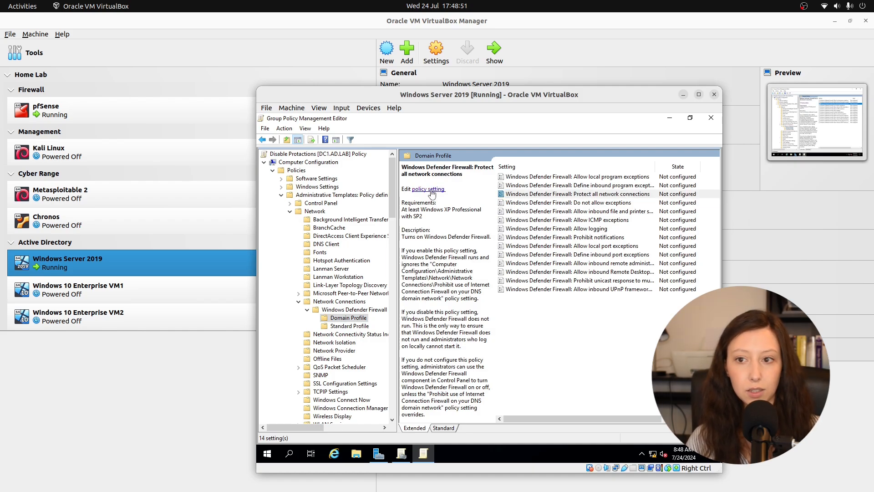
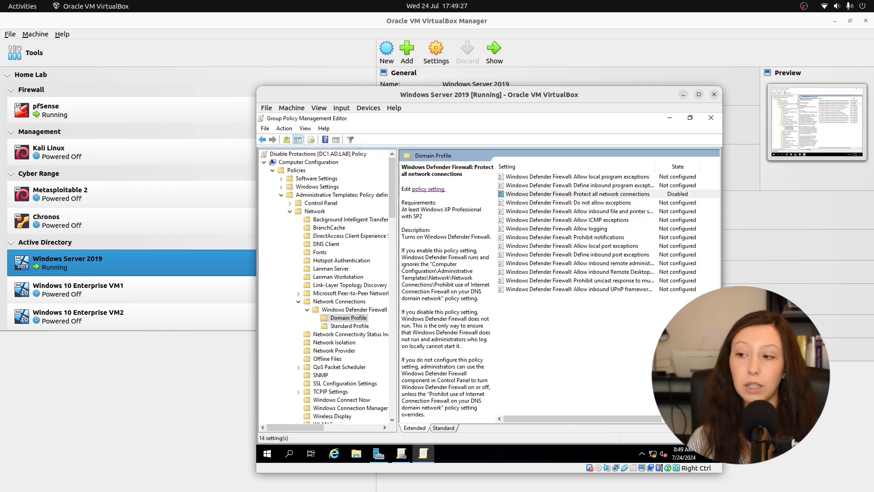
# Close the policy editor and bring up the context menu for the Disable Protections GPO link under ad.lab
pyautogui.click(712, 117)
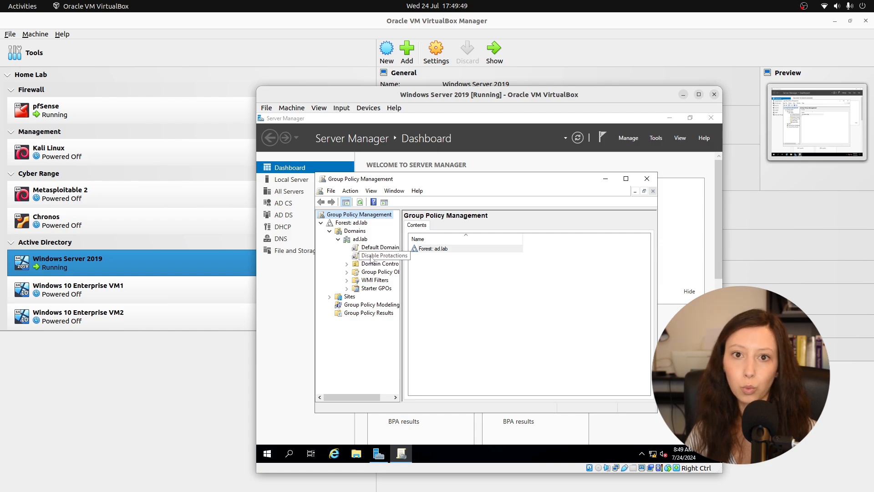
pyautogui.rightClick(372, 258)
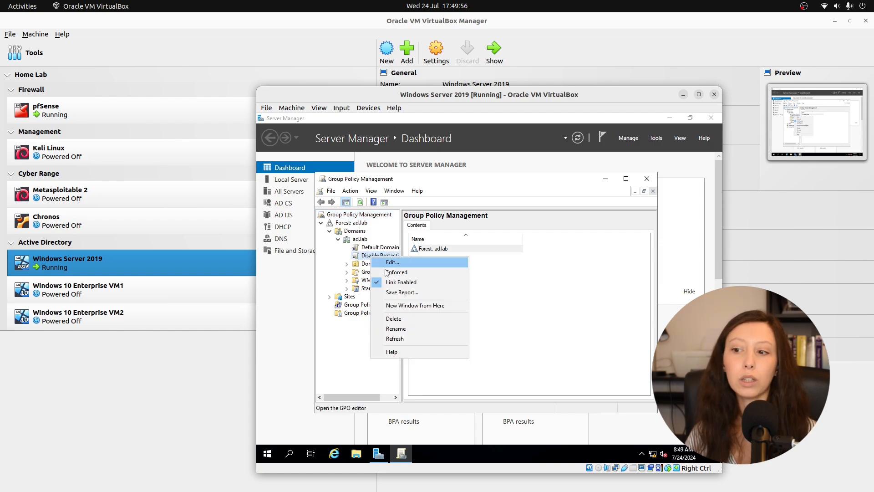
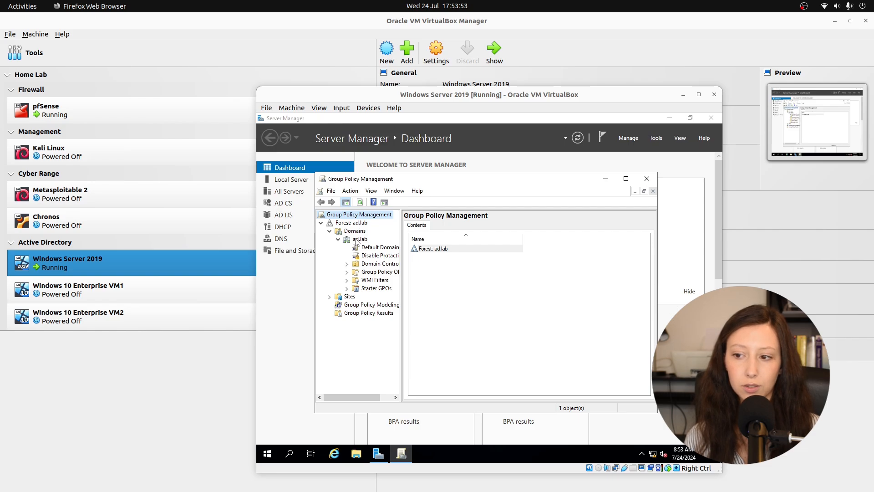
# Create a GPO named 'Local Admin Remote Login' linked to the ad.lab domain
pyautogui.rightClick(358, 239)
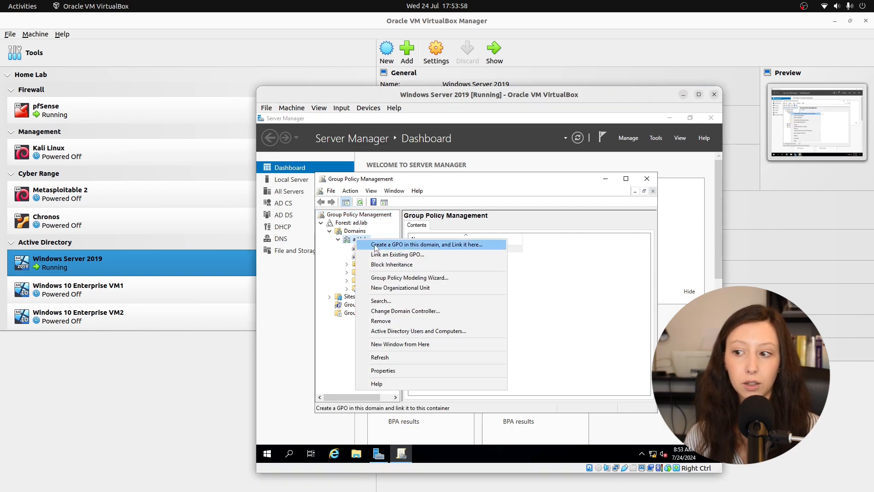
pyautogui.click(376, 247)
pyautogui.write('Lo')
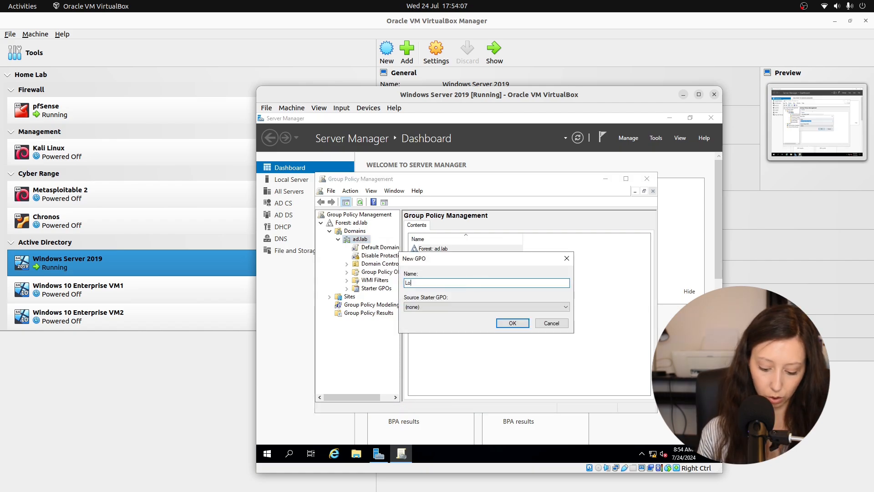
pyautogui.write('cal Admin Remote Login')
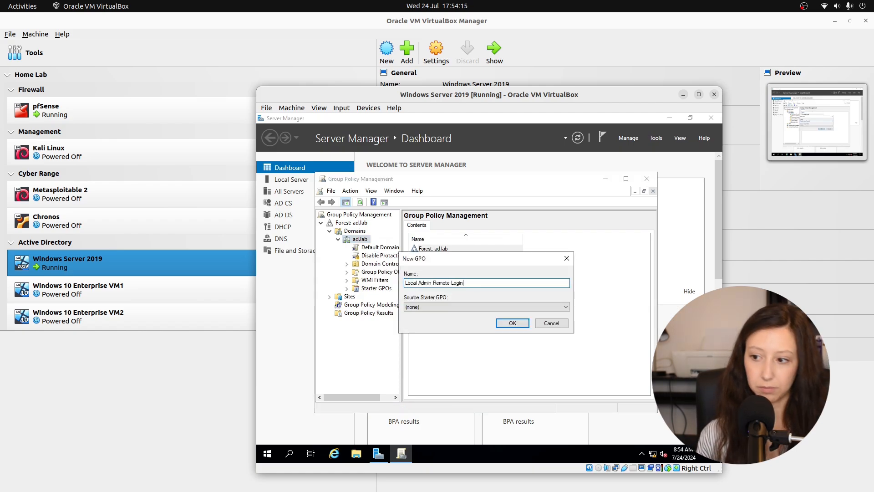
pyautogui.click(508, 323)
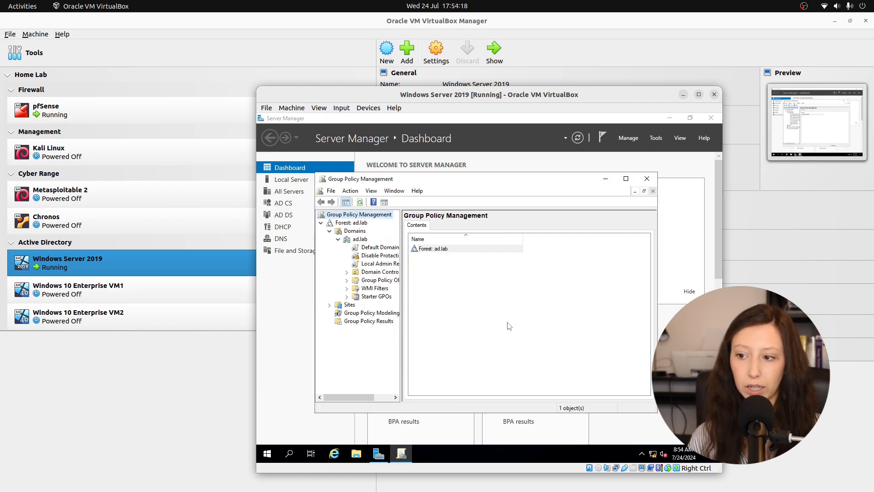
pyautogui.rightClick(376, 268)
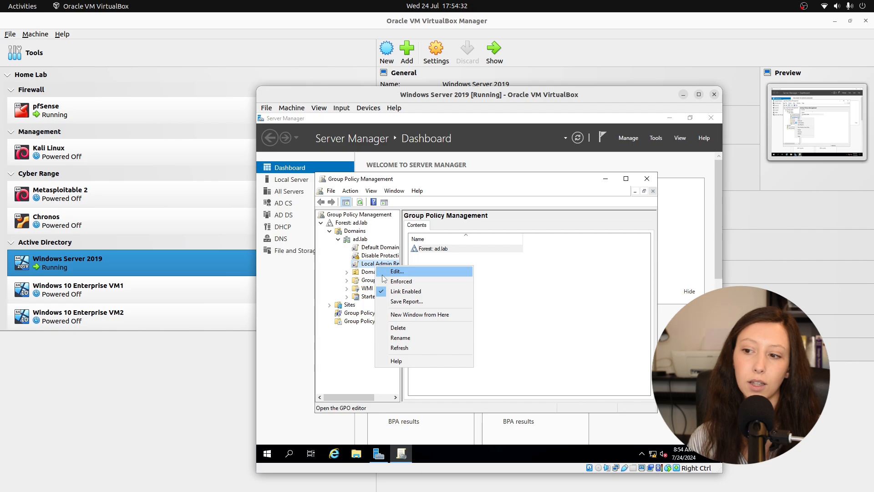
# Edit the new GPO and add a Registry Item under Computer Configuration > Preferences > Windows Settings
pyautogui.click(384, 273)
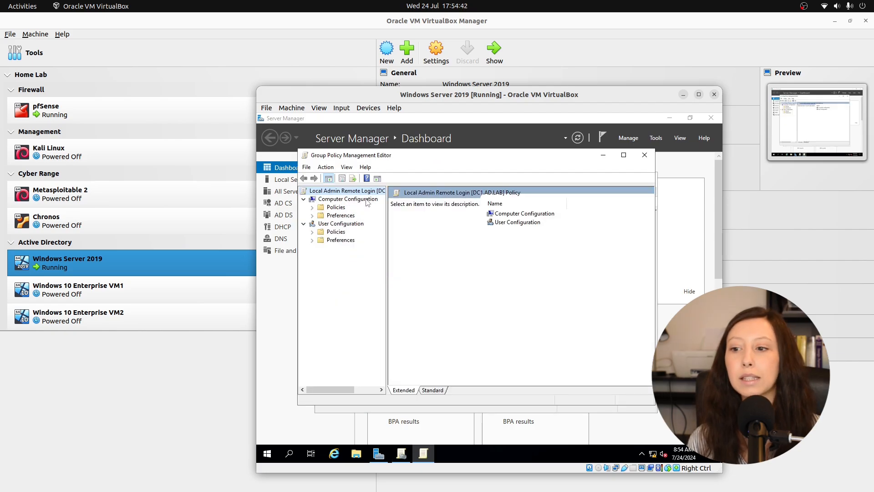
pyautogui.click(312, 216)
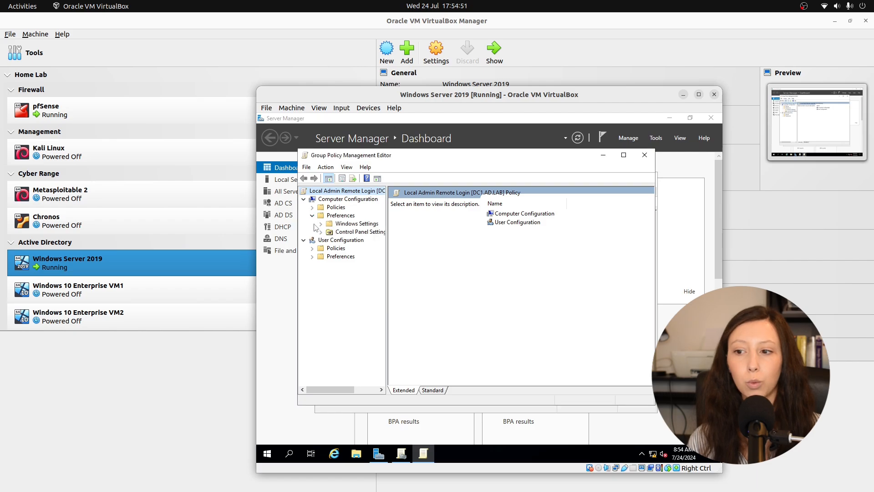
pyautogui.click(321, 224)
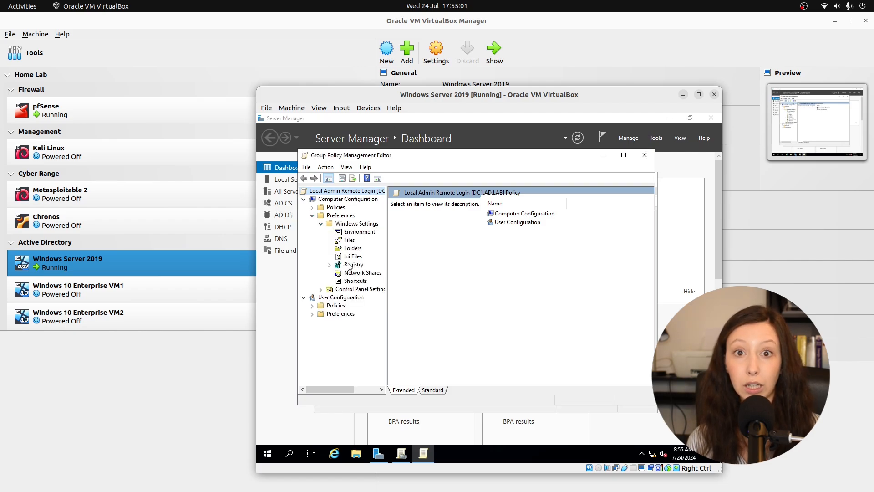
pyautogui.rightClick(349, 268)
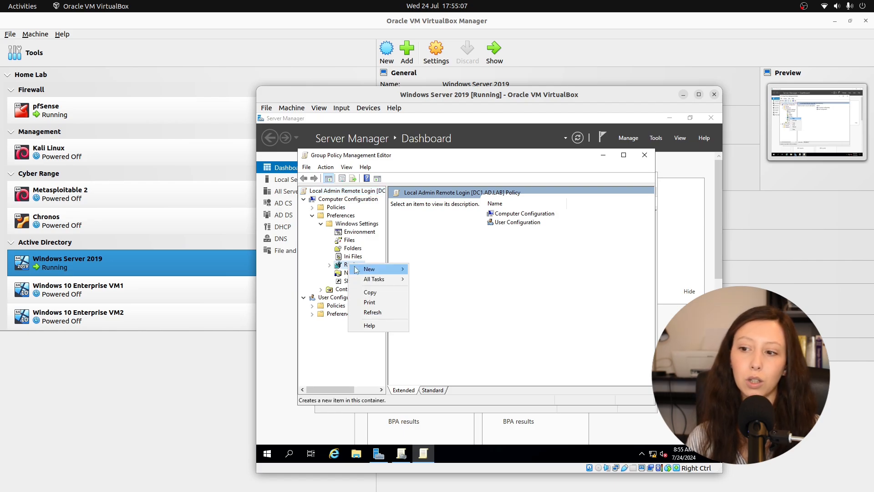
pyautogui.moveTo(389, 271)
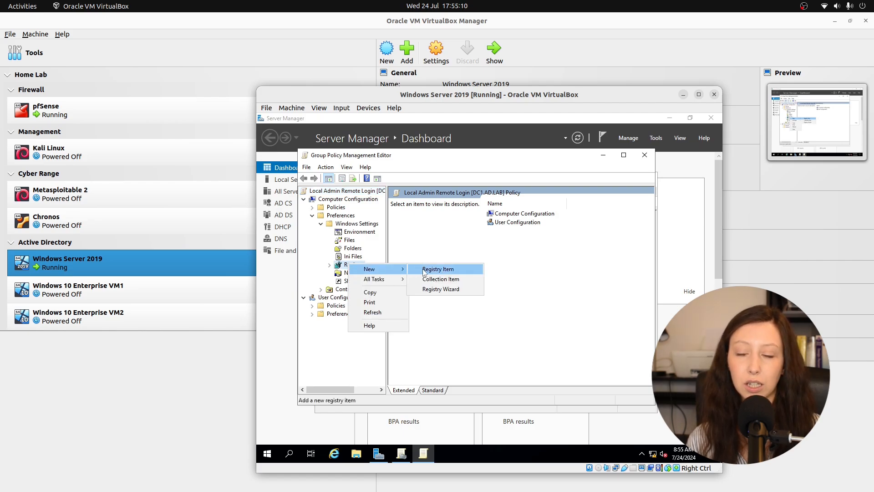
pyautogui.click(435, 269)
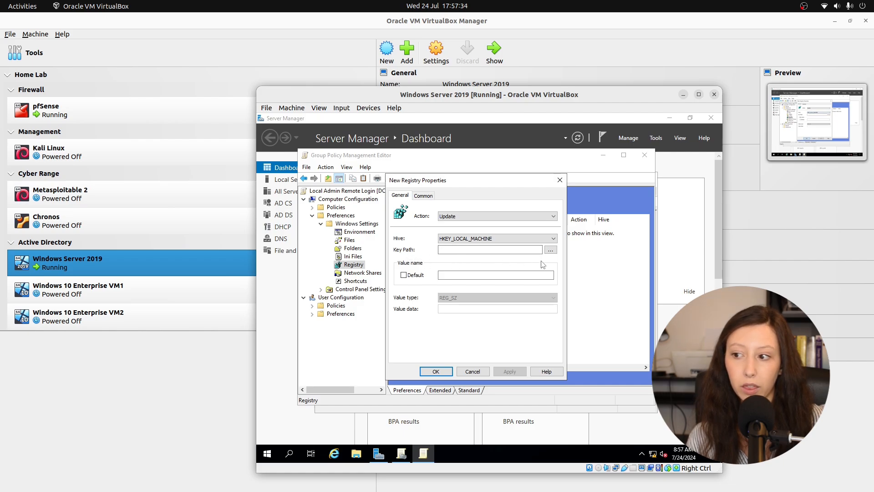
# Browse the registry key path down to HKEY_LOCAL_MACHINE\SOFTWARE\Microsoft
pyautogui.click(551, 250)
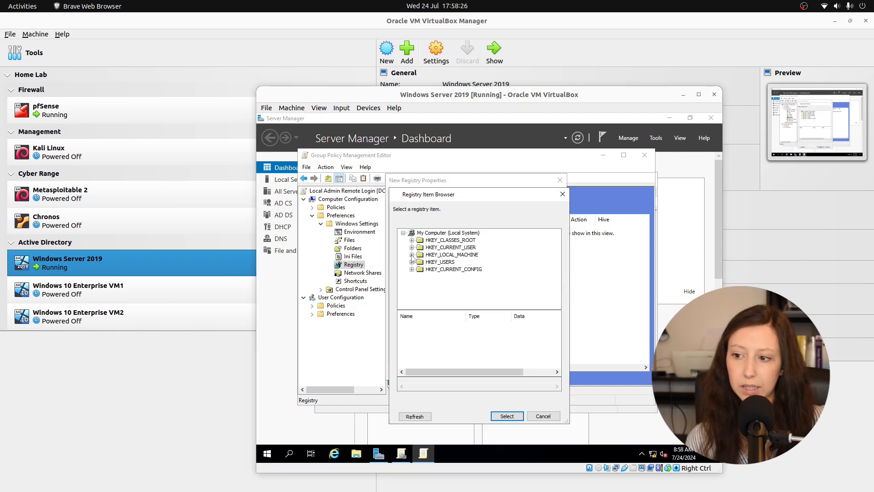
pyautogui.click(412, 255)
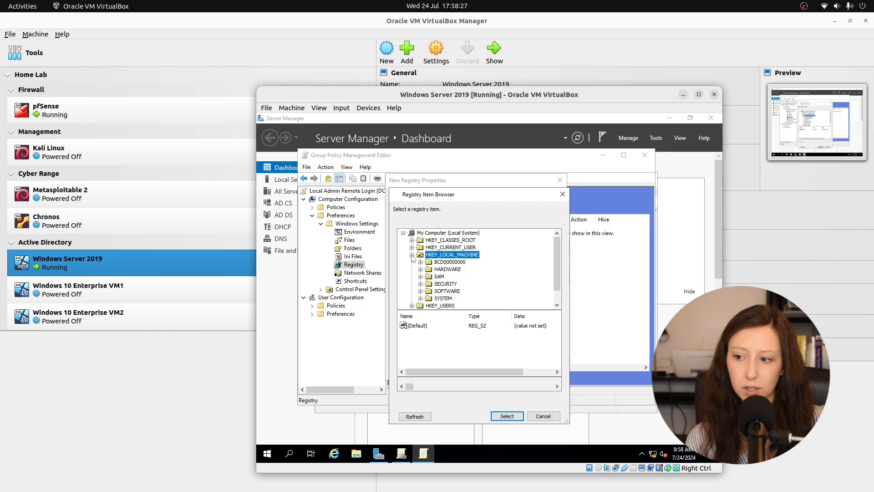
pyautogui.doubleClick(426, 292)
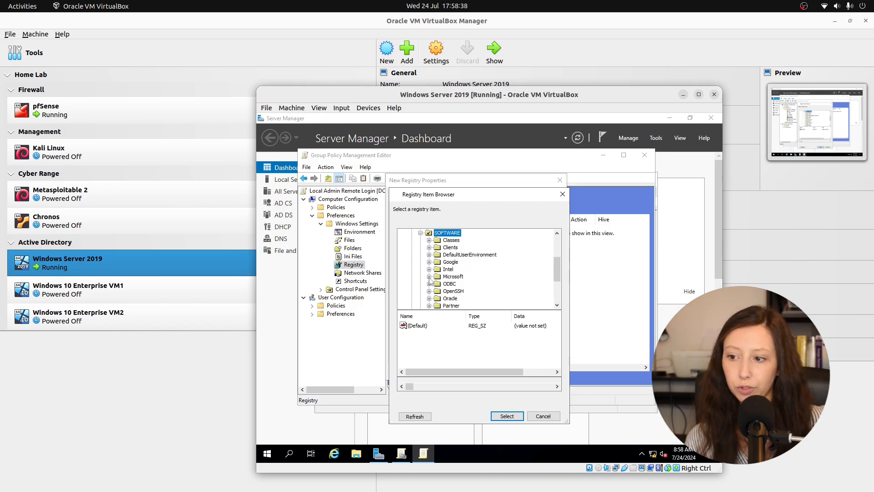
pyautogui.click(429, 276)
pyautogui.scroll(-8, 431, 279)
pyautogui.scroll(-3, 432, 279)
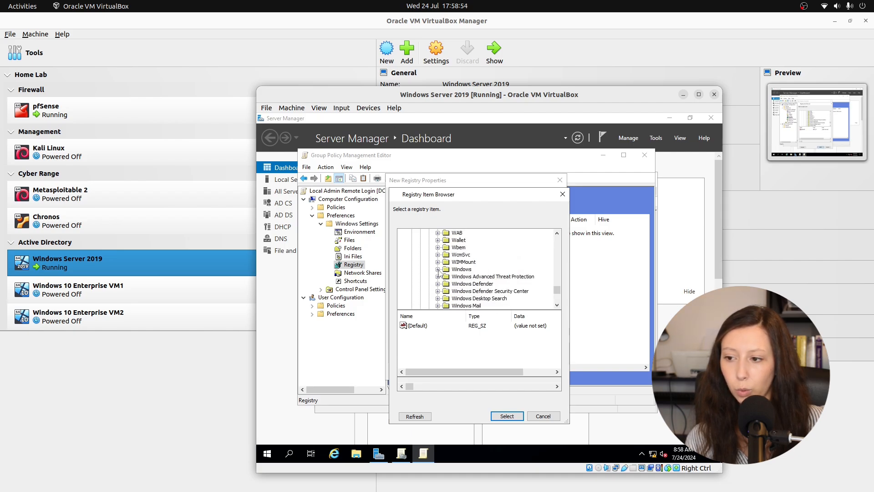
# Select Windows\CurrentVersion\Policies\System as the registry item's key path
pyautogui.click(438, 270)
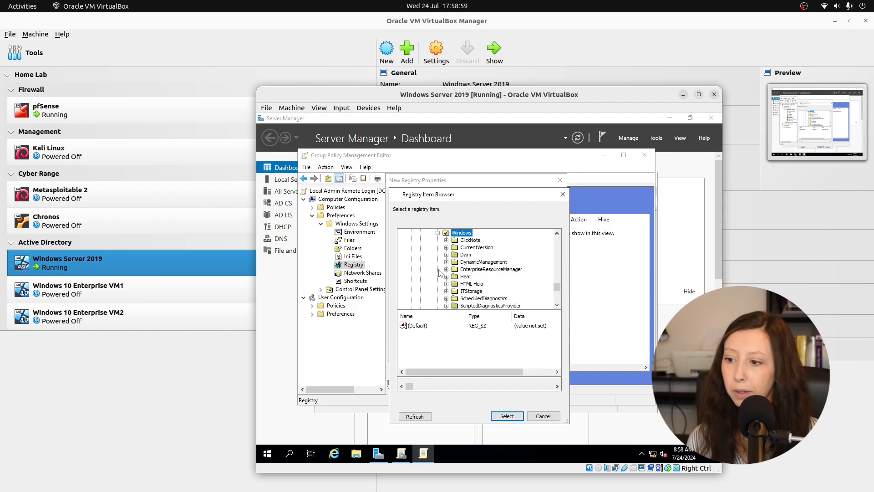
pyautogui.click(446, 247)
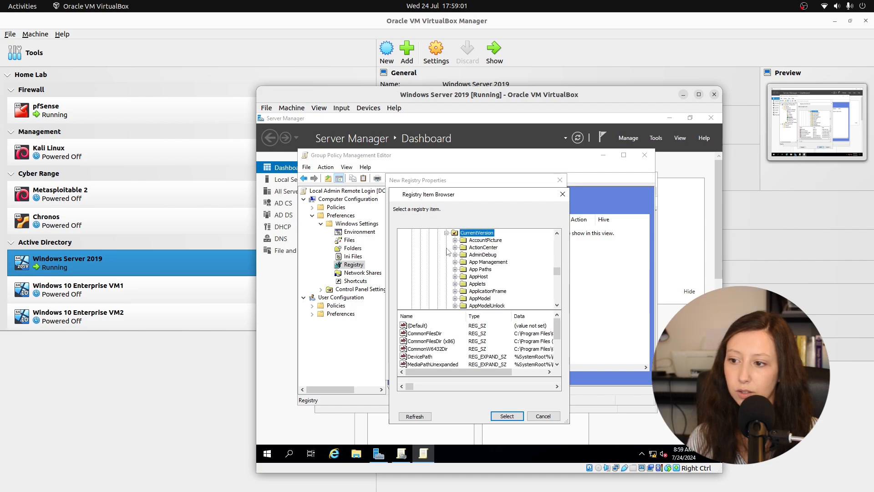
pyautogui.scroll(-10, 447, 251)
pyautogui.scroll(-4, 455, 250)
pyautogui.scroll(-3, 455, 249)
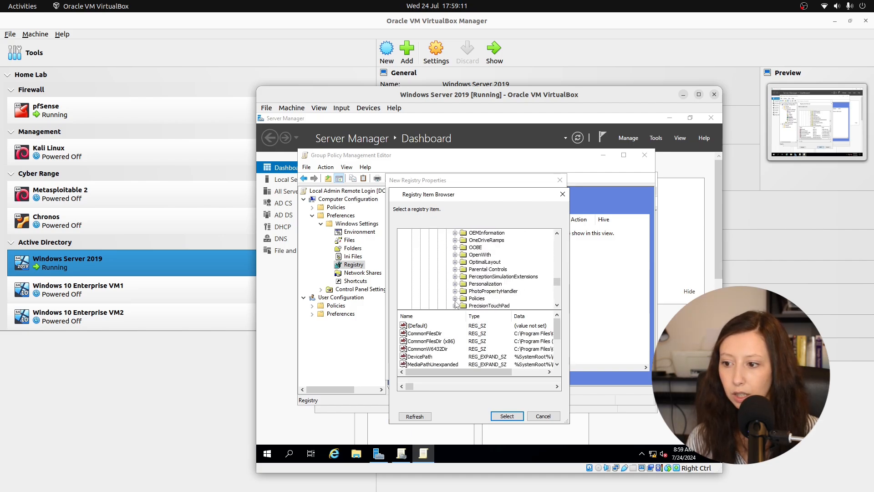
pyautogui.click(457, 301)
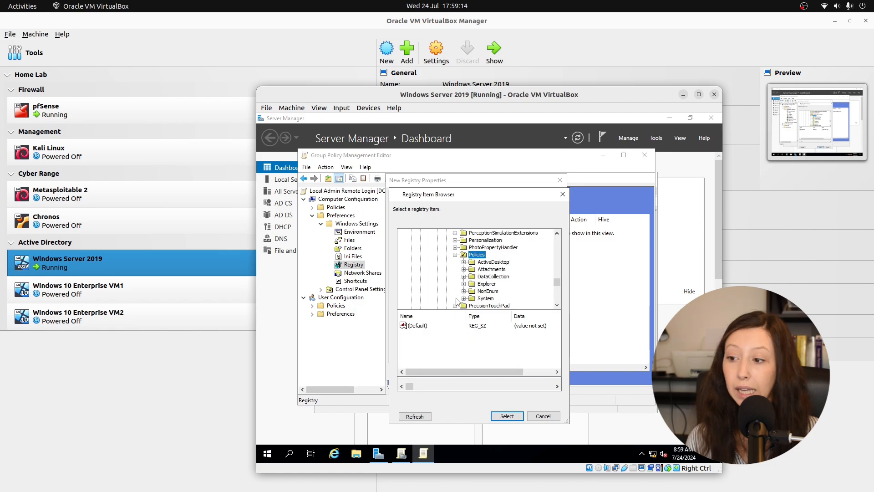
pyautogui.click(483, 299)
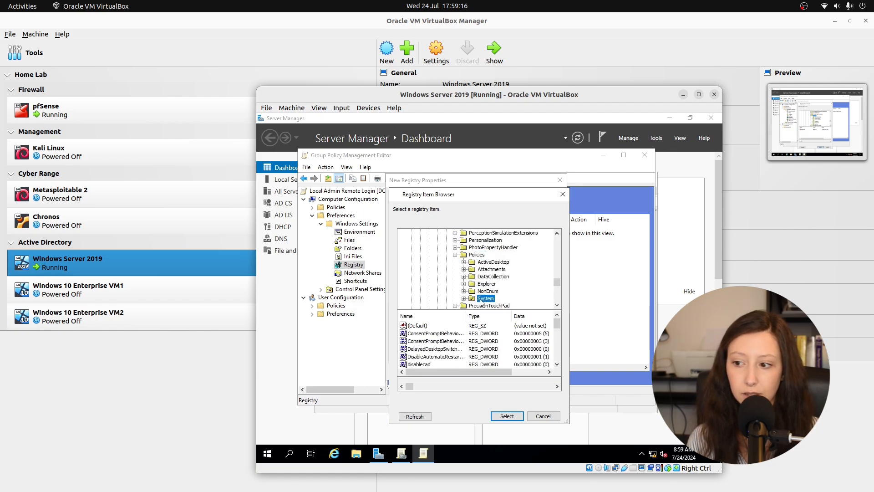
pyautogui.click(507, 416)
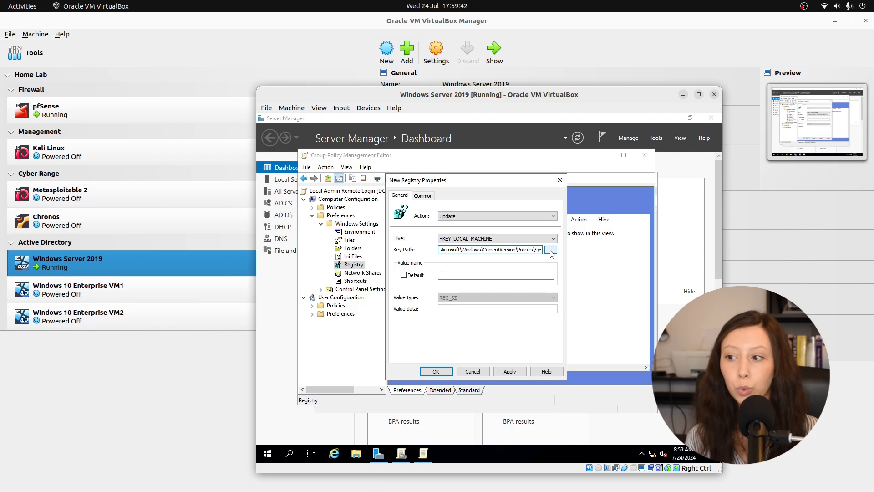
# Enter LocalAccountTokenFilterPolicy as the registry value name, then show the value type options
pyautogui.press('Right')
pyautogui.press('Right')
pyautogui.press('Right')
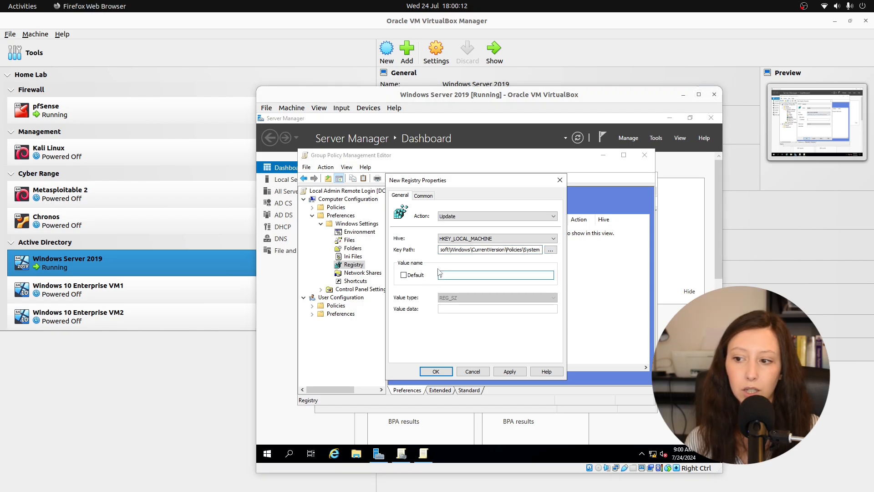
pyautogui.click(445, 274)
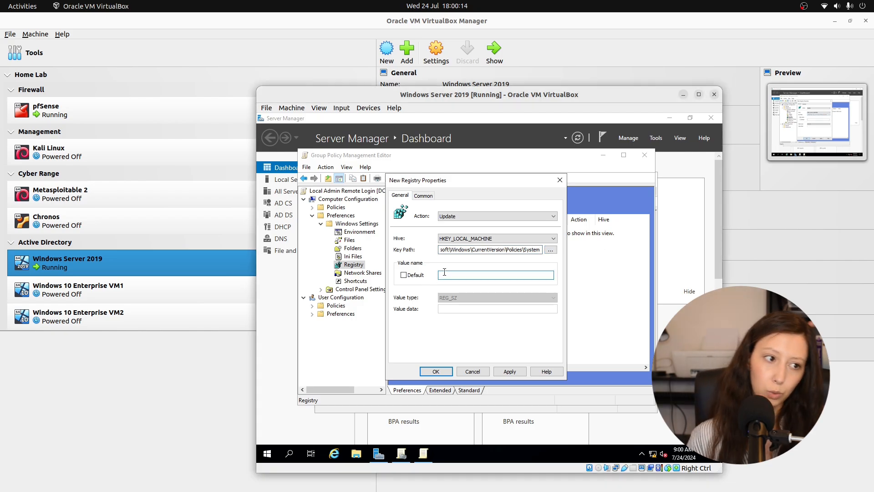
pyautogui.write('Local')
pyautogui.write('AccountToken')
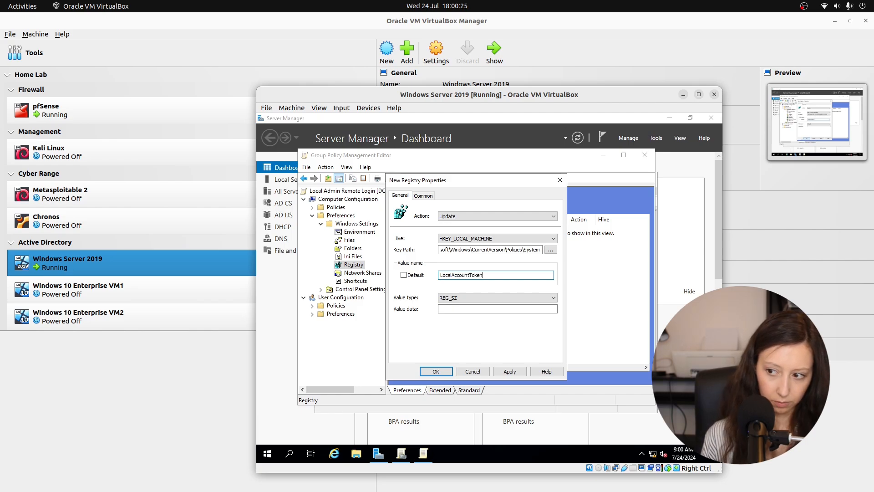
pyautogui.write('Filter')
pyautogui.write('Pol')
pyautogui.write('ic')
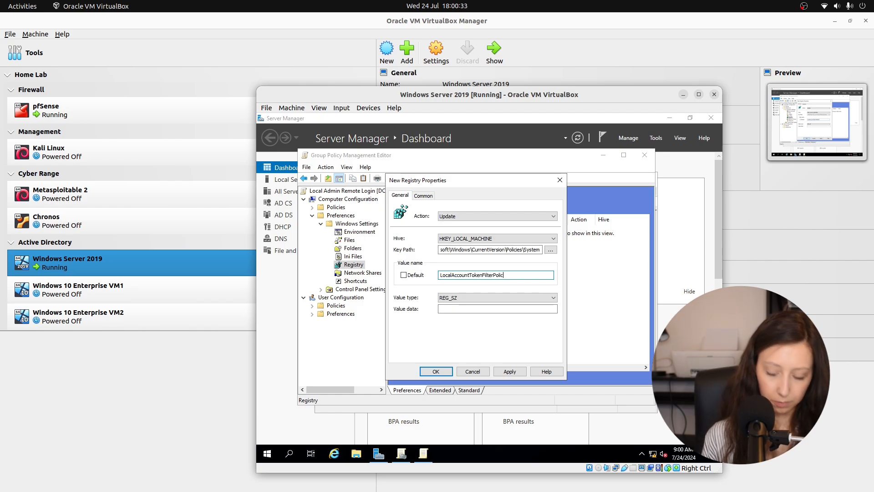
pyautogui.write('y')
pyautogui.click(448, 298)
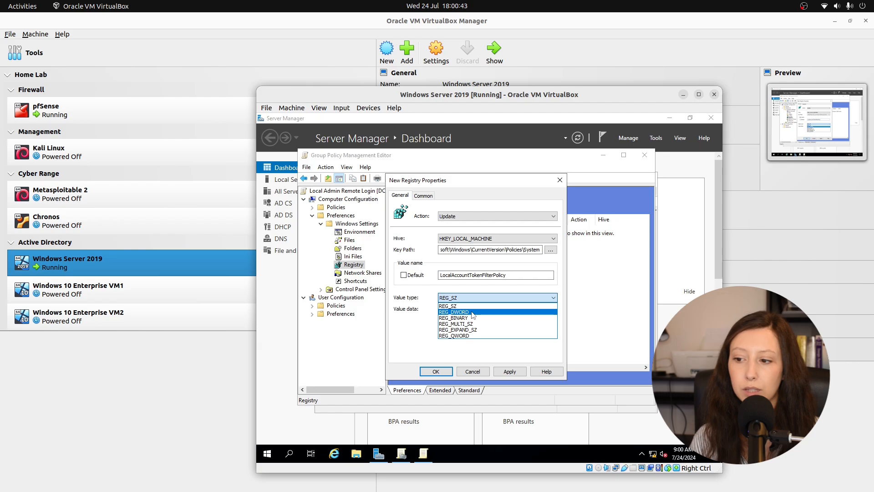
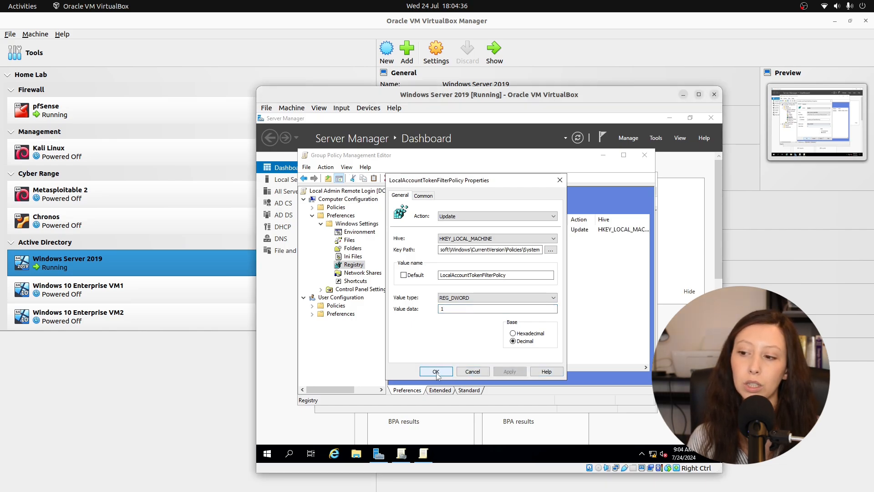
# Save the LocalAccountTokenFilterPolicy registry item as an Update preference under HKEY_LOCAL_MACHINE
pyautogui.click(436, 372)
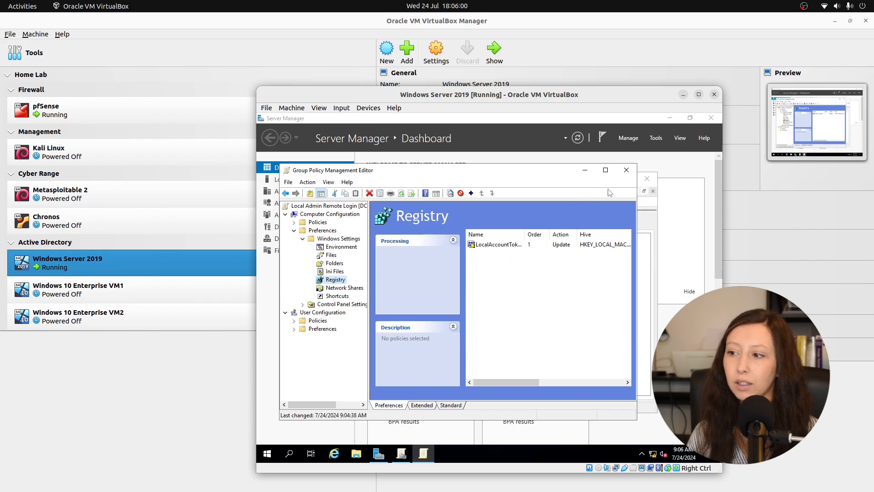
# Close the editor, create a GPO 'Enable WinRM Service' linked to ad.lab, and open it for editing
pyautogui.click(626, 170)
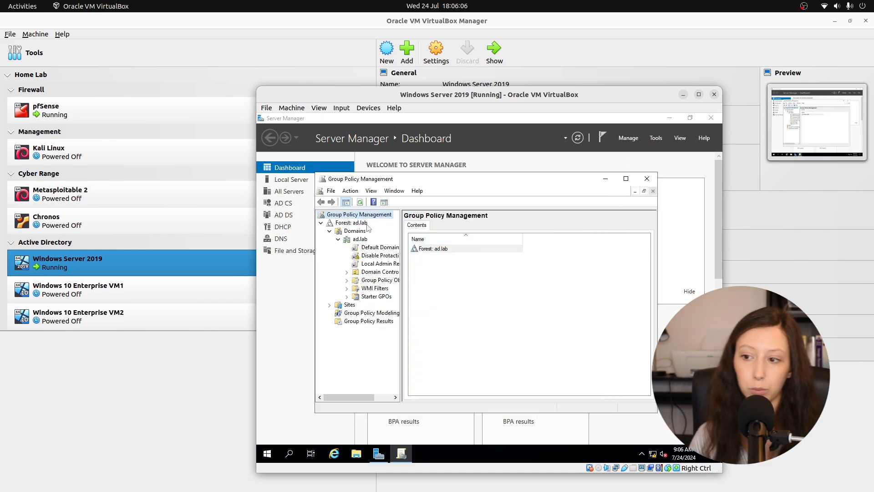
pyautogui.rightClick(362, 239)
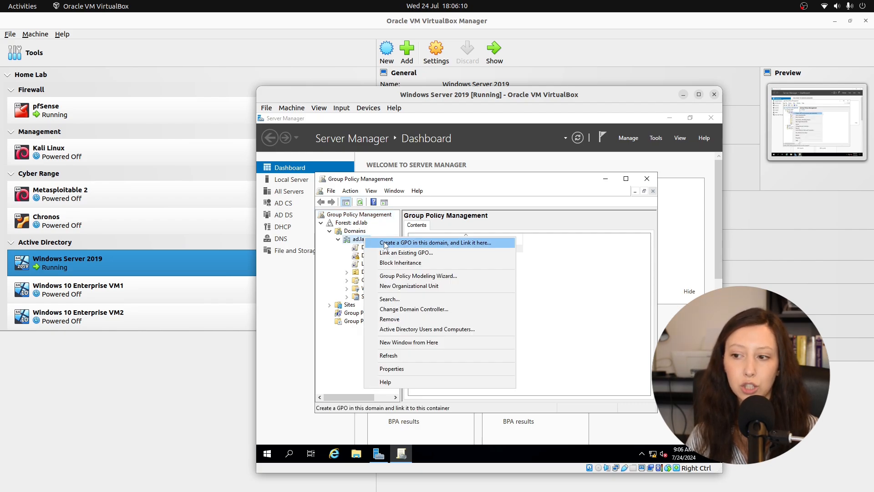
pyautogui.click(385, 244)
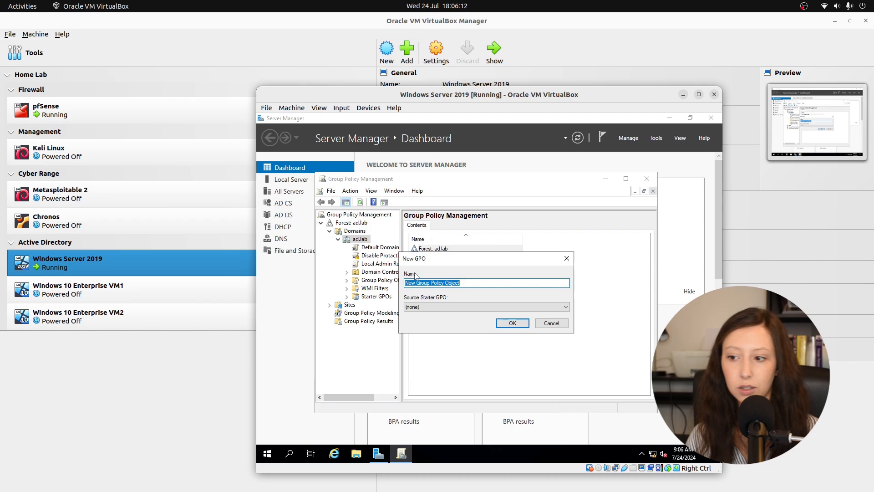
pyautogui.press('BackSpace')
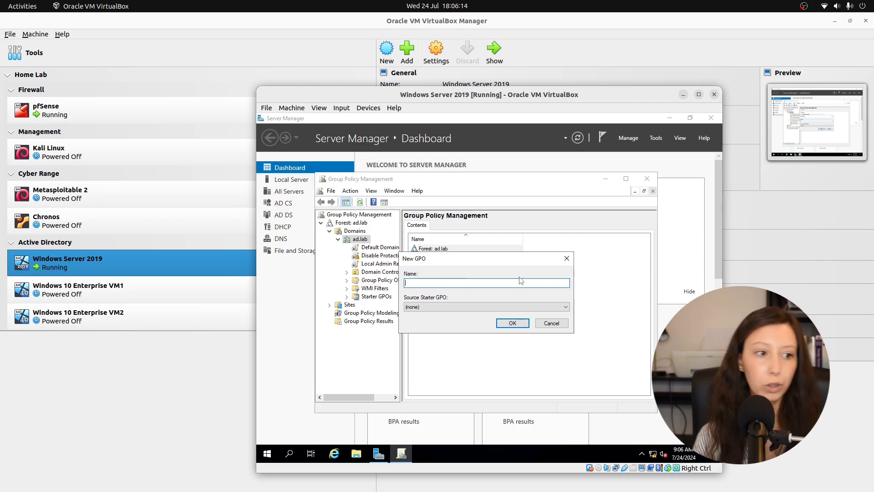
pyautogui.write('Ena')
pyautogui.write('b')
pyautogui.write('le Wi')
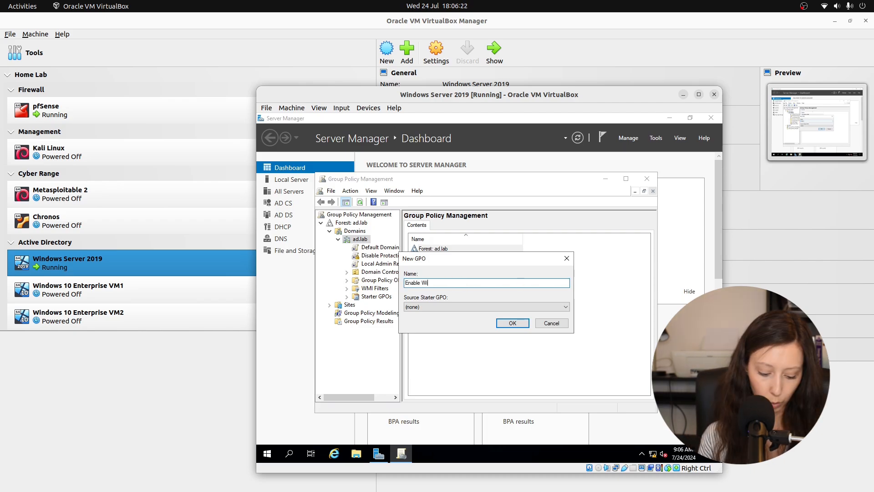
pyautogui.write('nRM Ser')
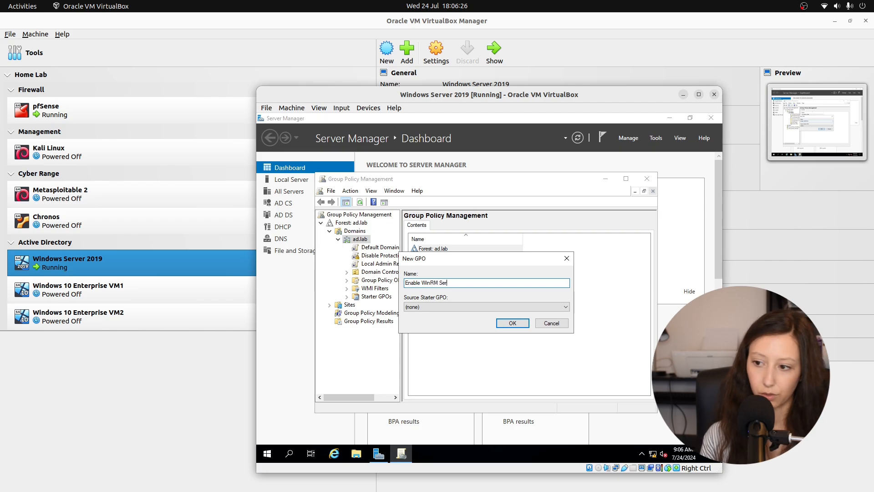
pyautogui.write('vice')
pyautogui.click(505, 325)
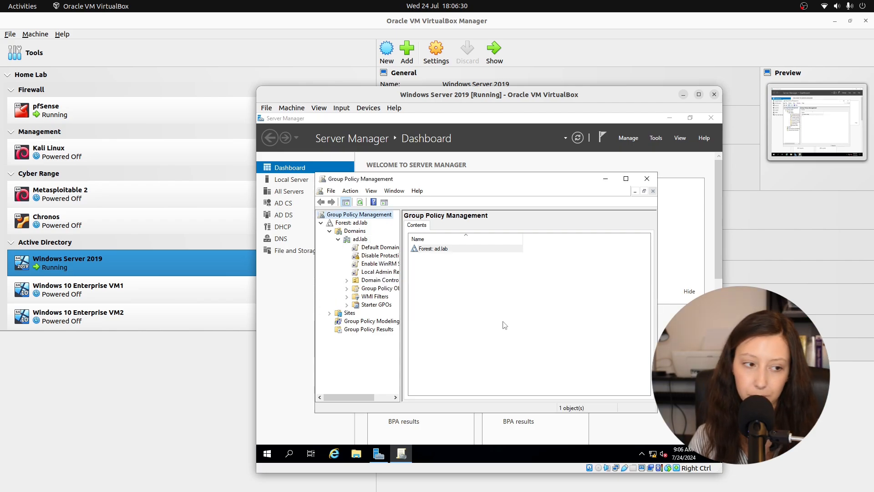
pyautogui.rightClick(359, 266)
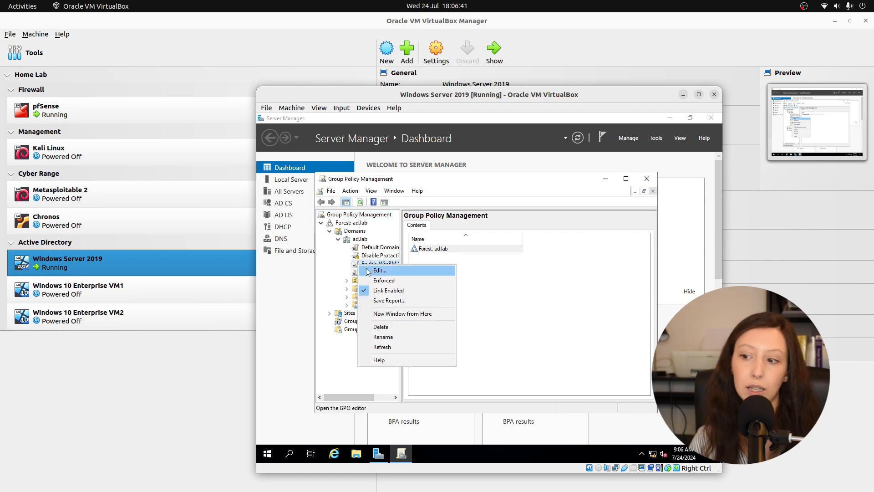
pyautogui.click(368, 271)
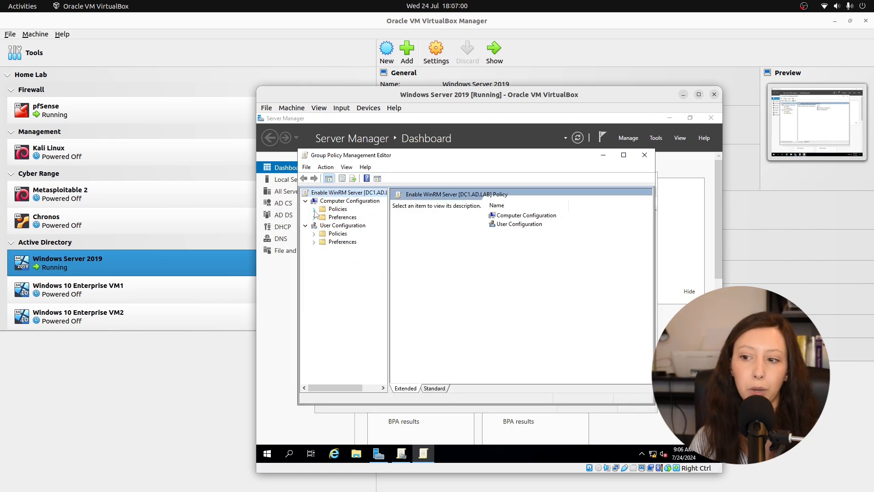
# Browse Administrative Templates > Windows Components > Windows Remote Management (WinRM) > WinRM Service, widening the tree pane
pyautogui.click(314, 210)
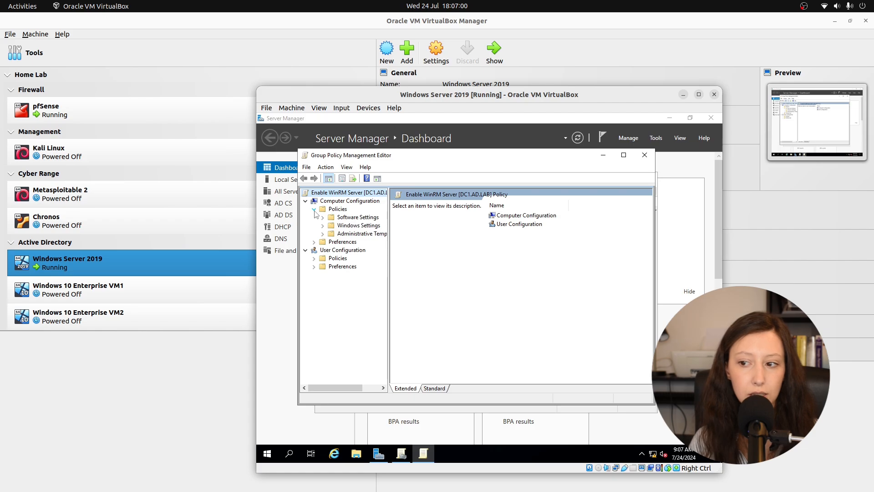
pyautogui.click(322, 234)
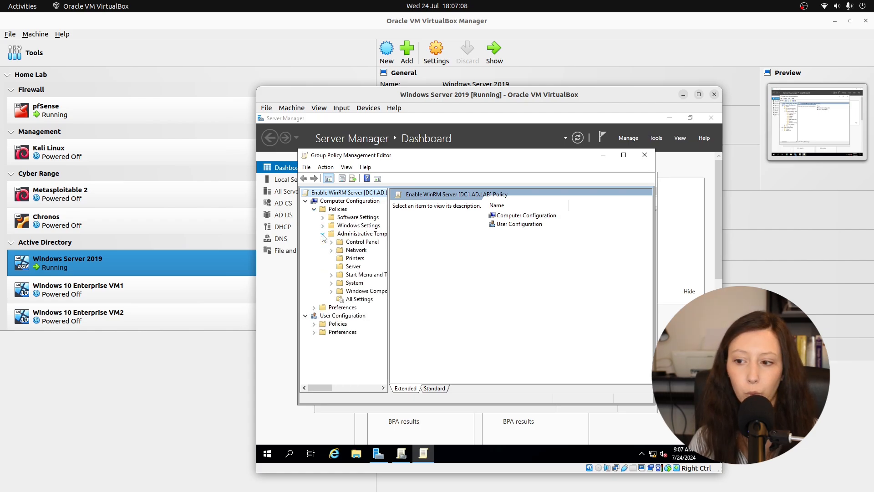
pyautogui.click(331, 291)
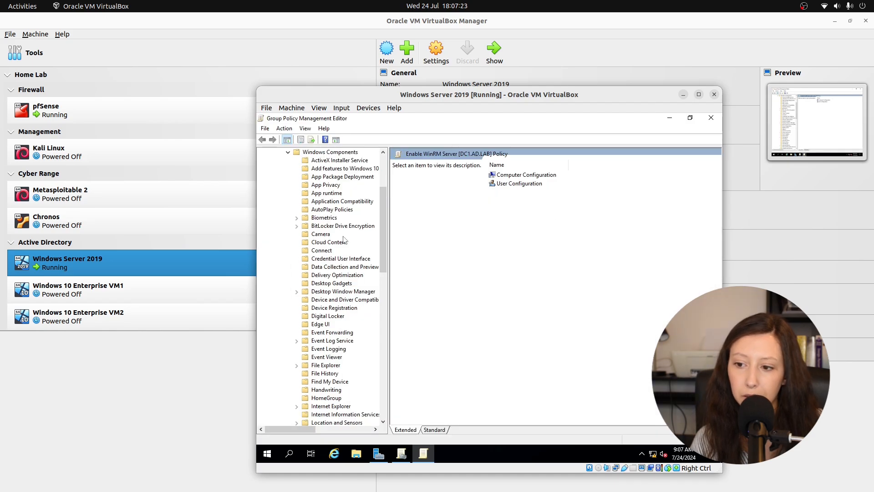
pyautogui.scroll(-10, 344, 240)
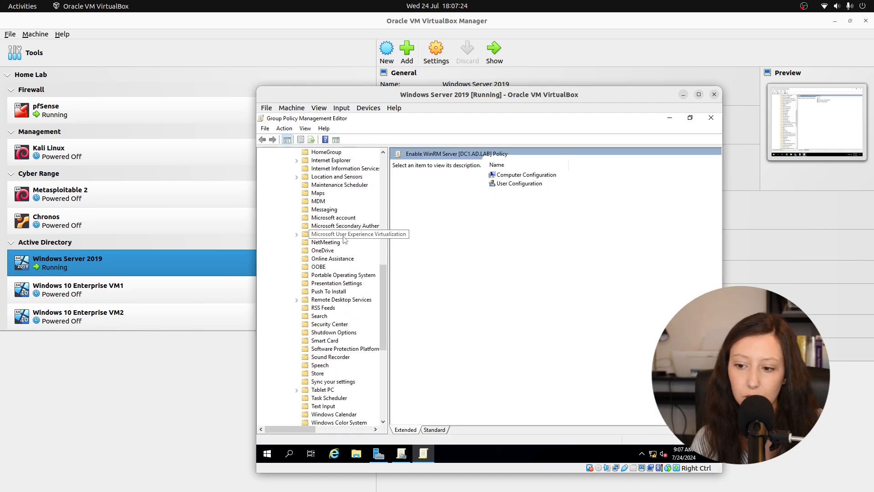
pyautogui.scroll(-5, 345, 240)
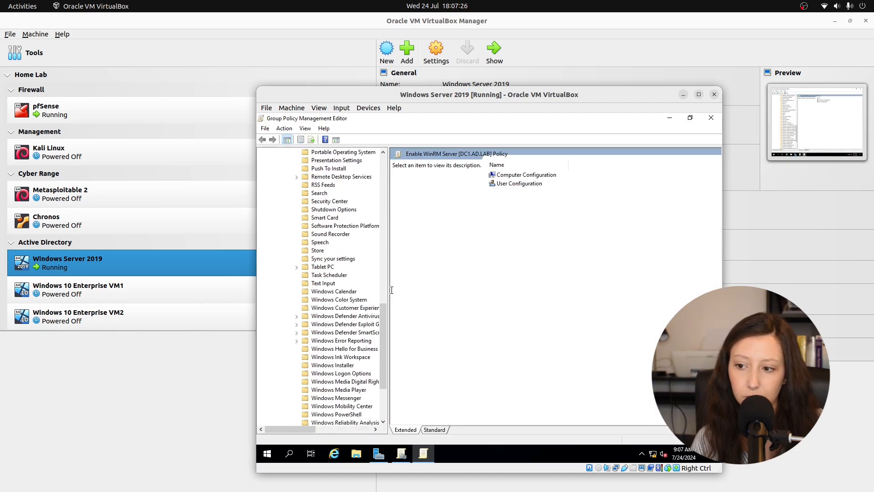
pyautogui.moveTo(388, 289); pyautogui.dragTo(444, 289)
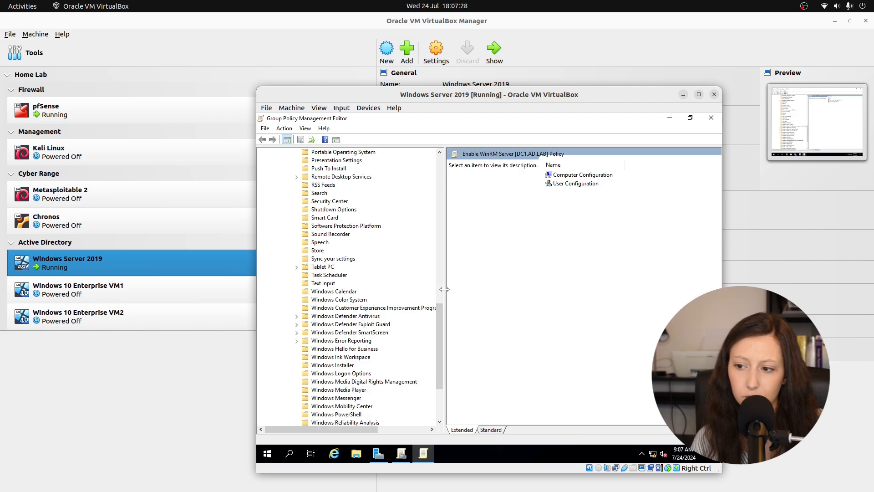
pyautogui.moveTo(445, 289); pyautogui.dragTo(454, 289)
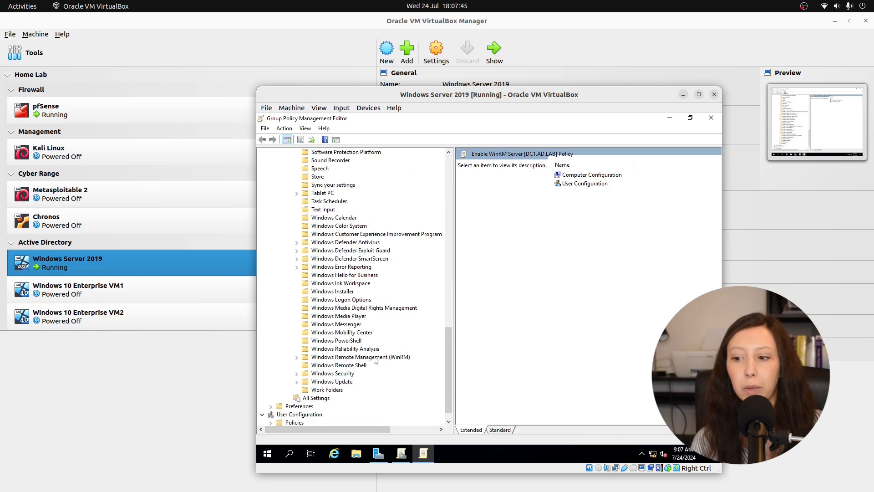
pyautogui.click(297, 358)
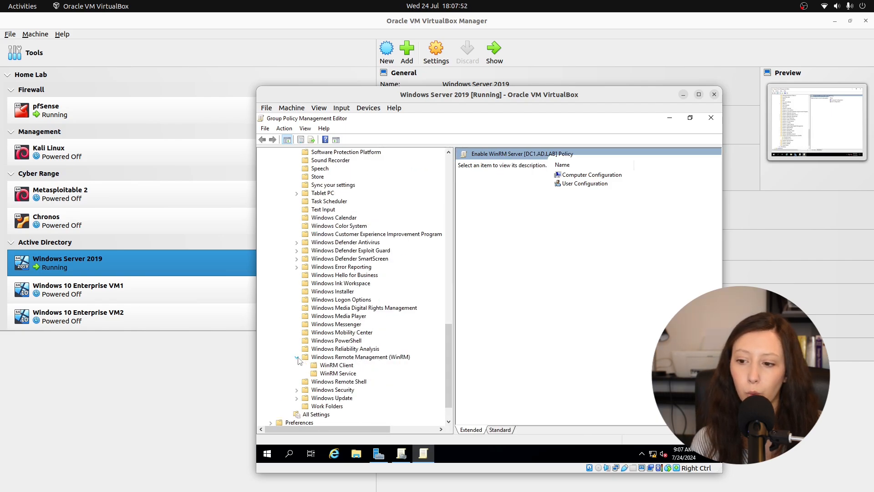
pyautogui.click(325, 374)
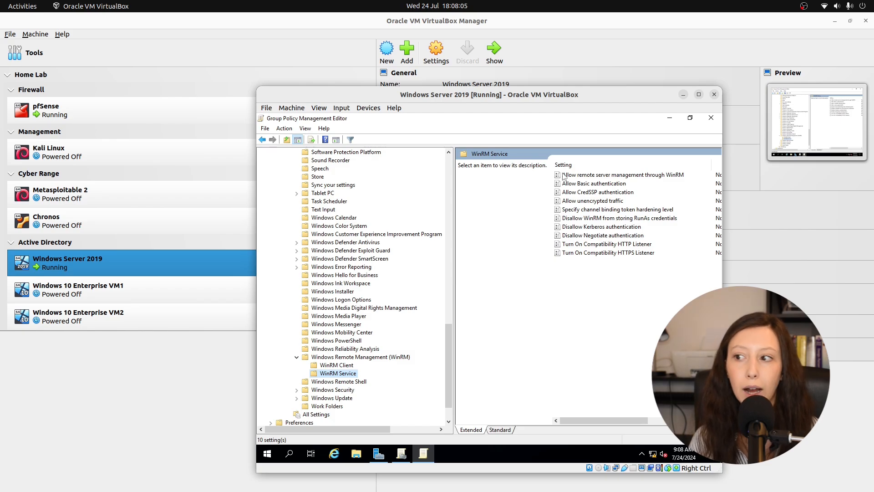
# Enable Allow remote server management through WinRM with IPv4 filter set to *
pyautogui.click(564, 176)
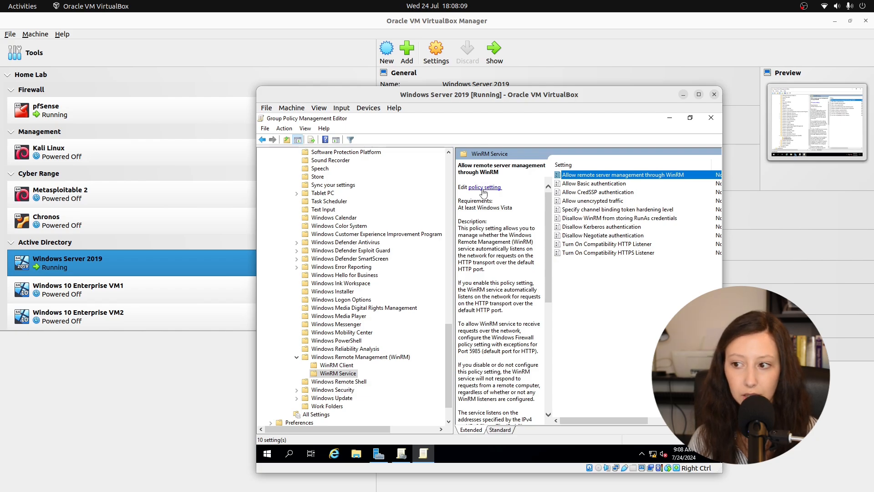
pyautogui.click(484, 187)
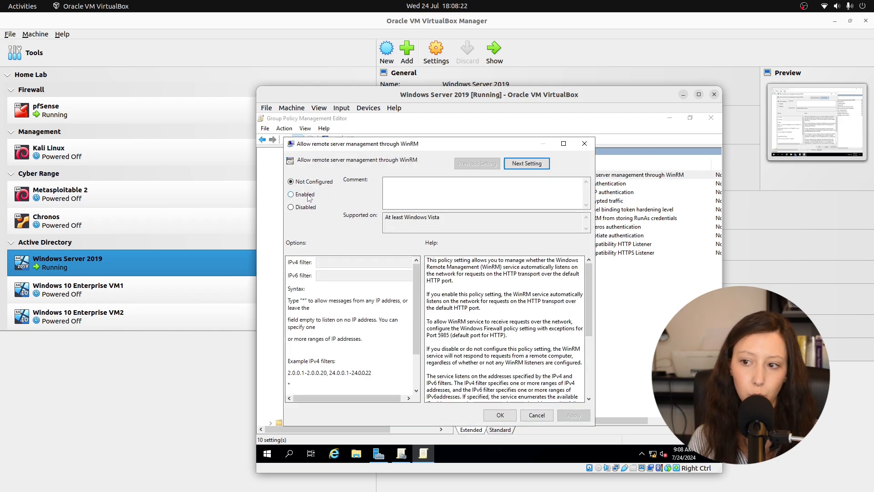
pyautogui.click(309, 196)
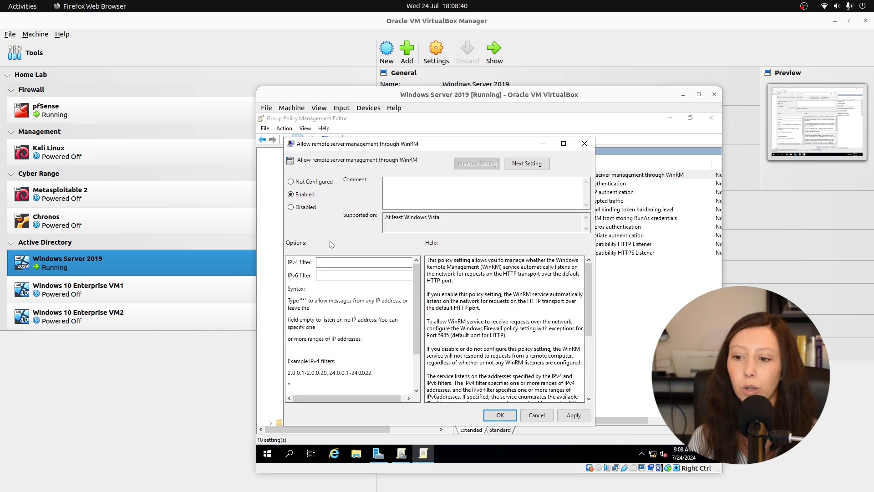
pyautogui.click(319, 261)
pyautogui.write('*')
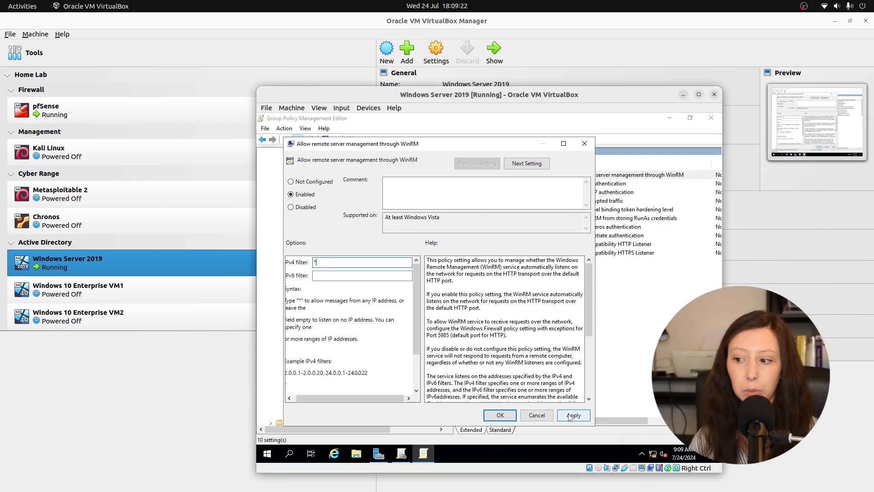
pyautogui.click(572, 416)
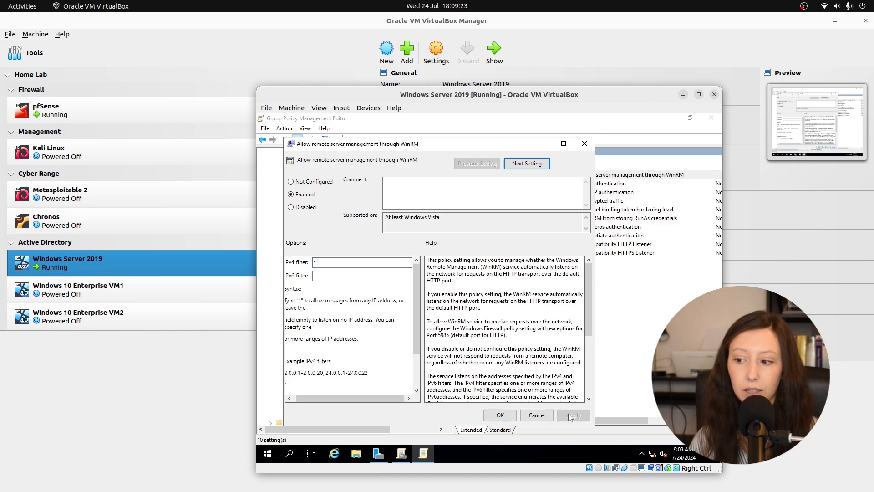
pyautogui.click(499, 416)
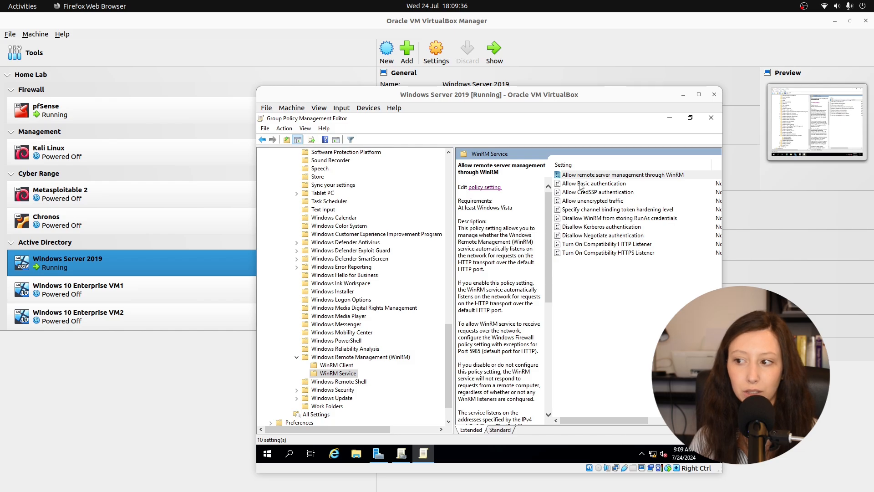
# Enable the Allow Basic authentication policy
pyautogui.click(580, 184)
pyautogui.click(485, 181)
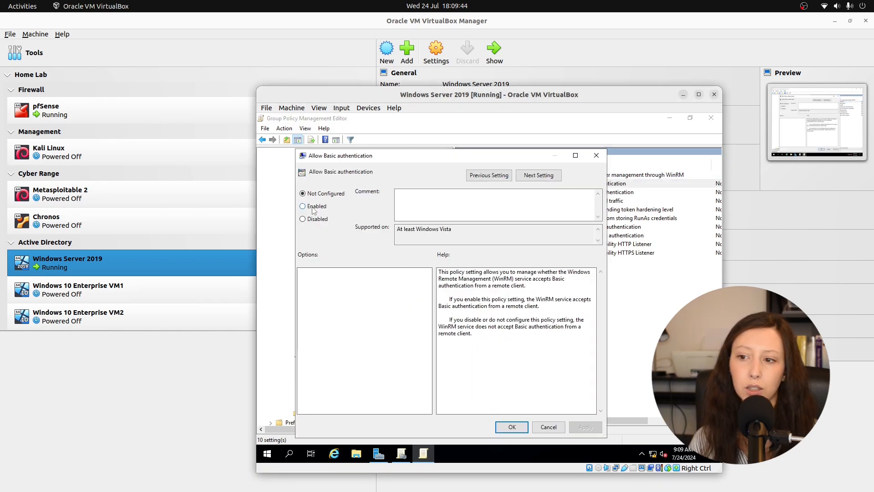
pyautogui.click(313, 208)
pyautogui.click(585, 428)
pyautogui.click(514, 426)
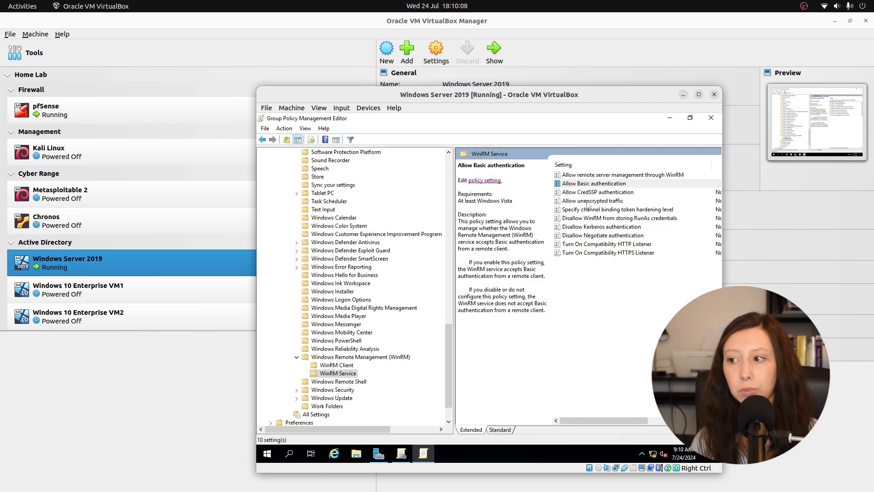
# Enable the Allow unencrypted traffic policy
pyautogui.click(587, 201)
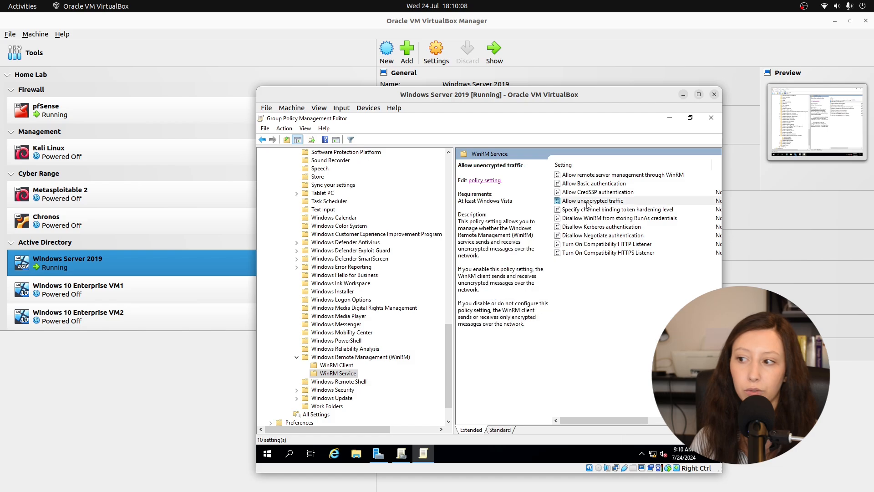
pyautogui.click(482, 181)
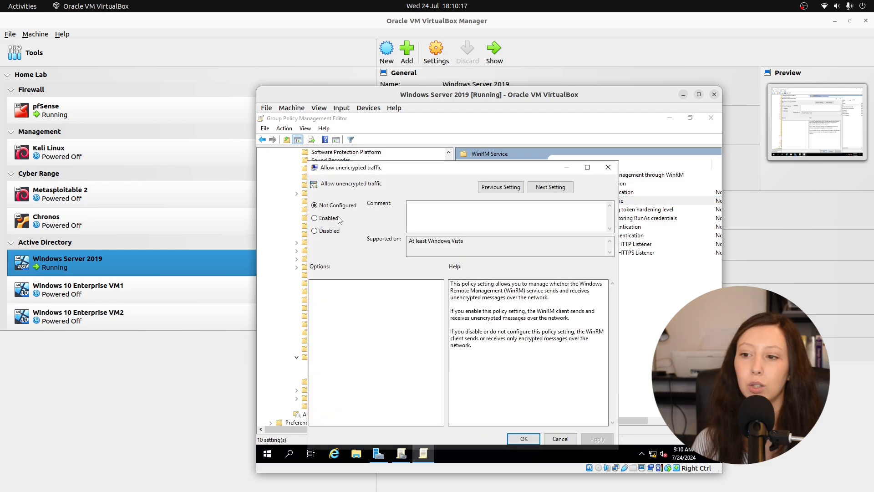
pyautogui.click(335, 221)
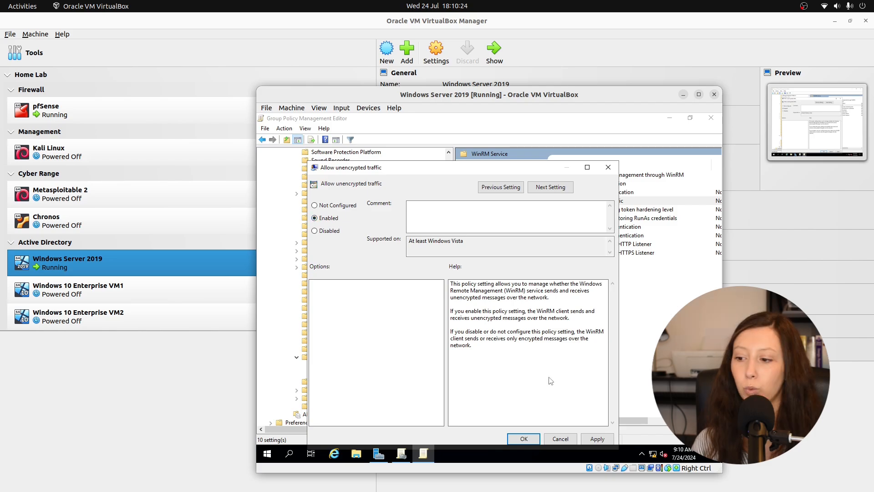
pyautogui.click(597, 438)
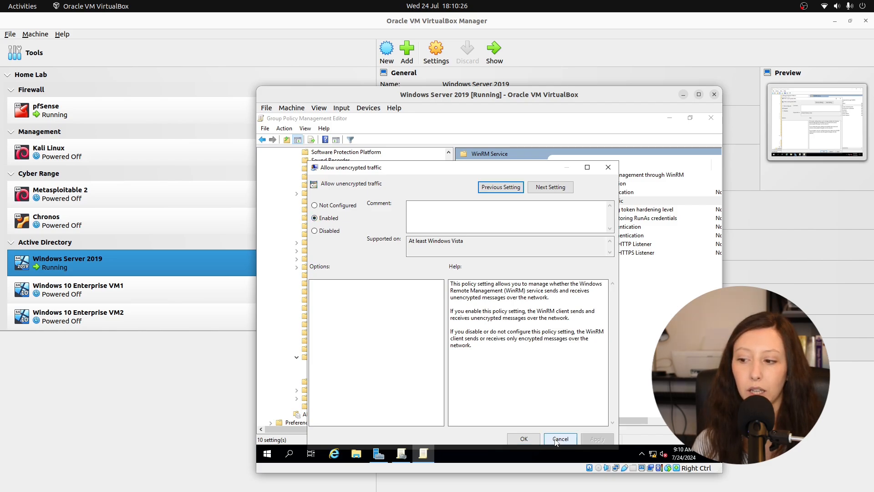
pyautogui.click(524, 439)
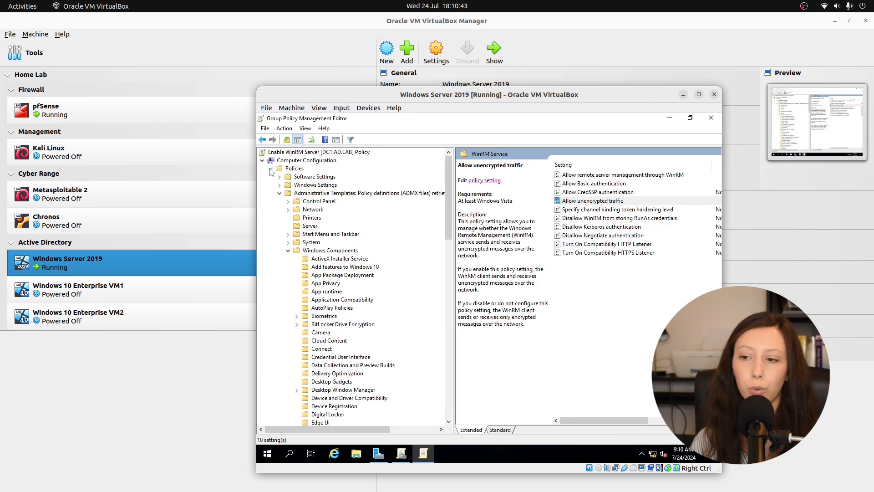
# Collapse Policies, show computer Preferences > Control Panel Settings, and bring up the Services context menu
pyautogui.click(271, 169)
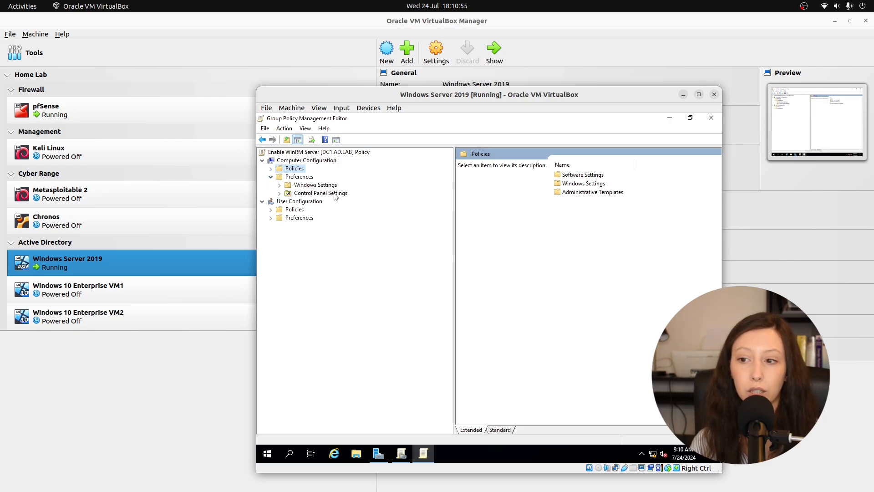
pyautogui.click(329, 195)
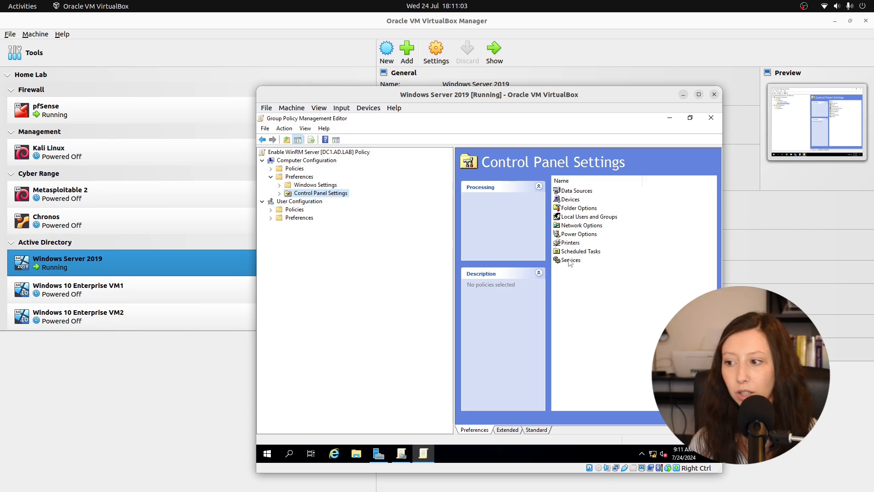
pyautogui.rightClick(570, 262)
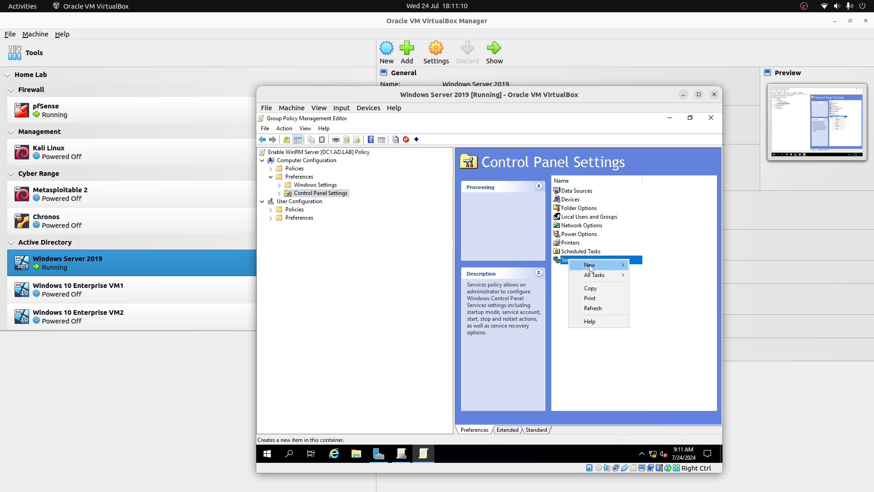
# Add a Windows Remote Management (WinRM) service preference with Automatic startup and Start service action
pyautogui.moveTo(591, 266)
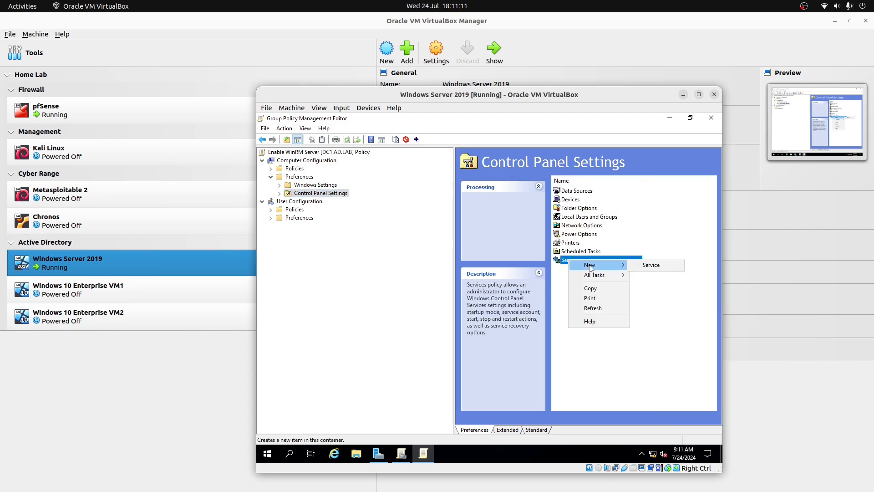
pyautogui.click(643, 266)
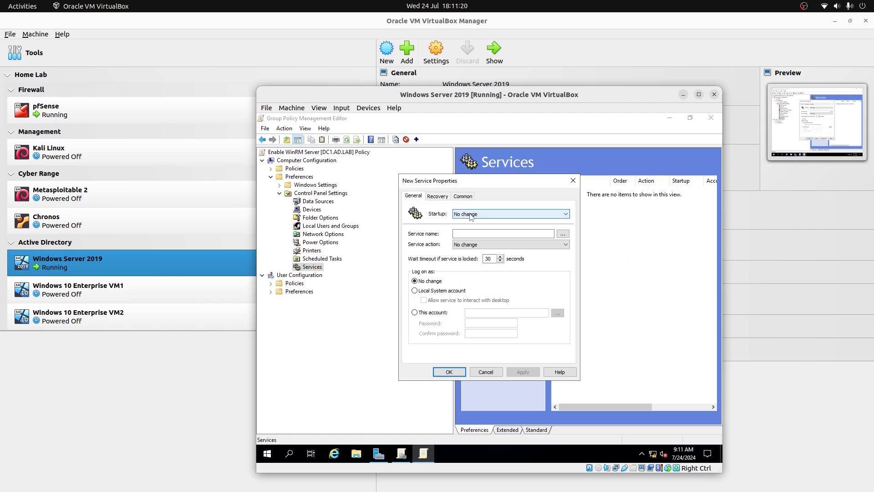
pyautogui.click(473, 214)
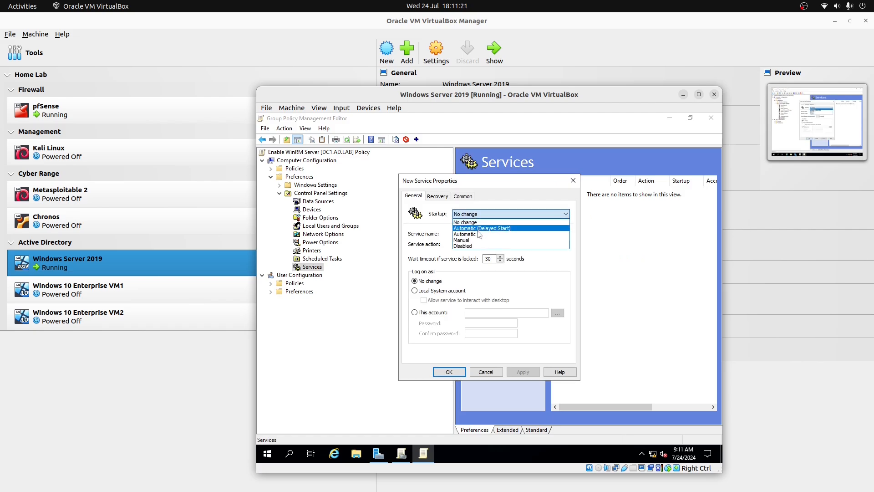
pyautogui.click(465, 235)
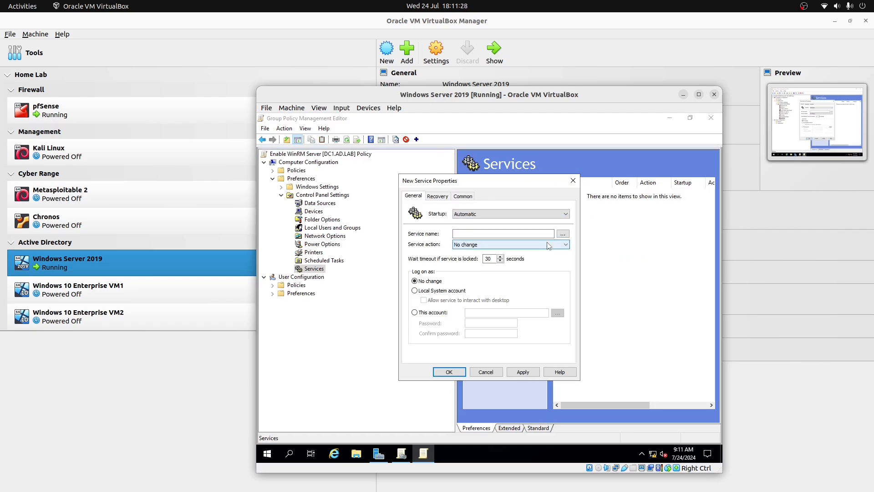
pyautogui.click(563, 234)
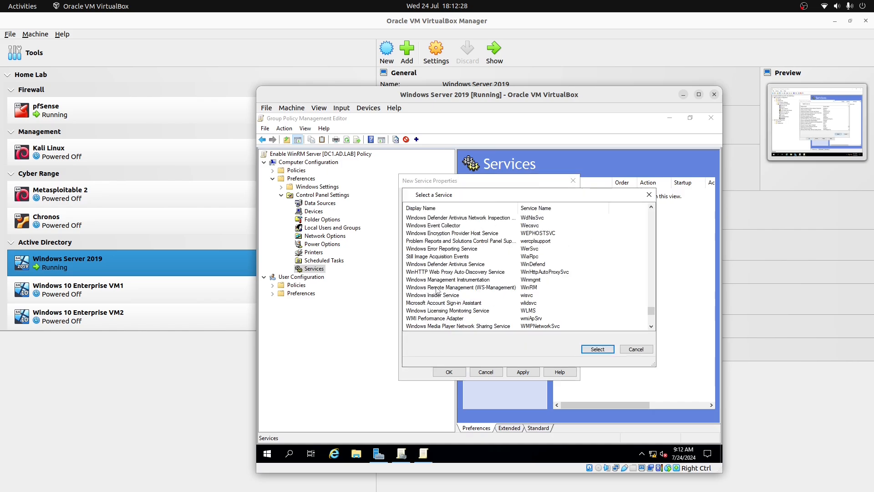
pyautogui.click(437, 288)
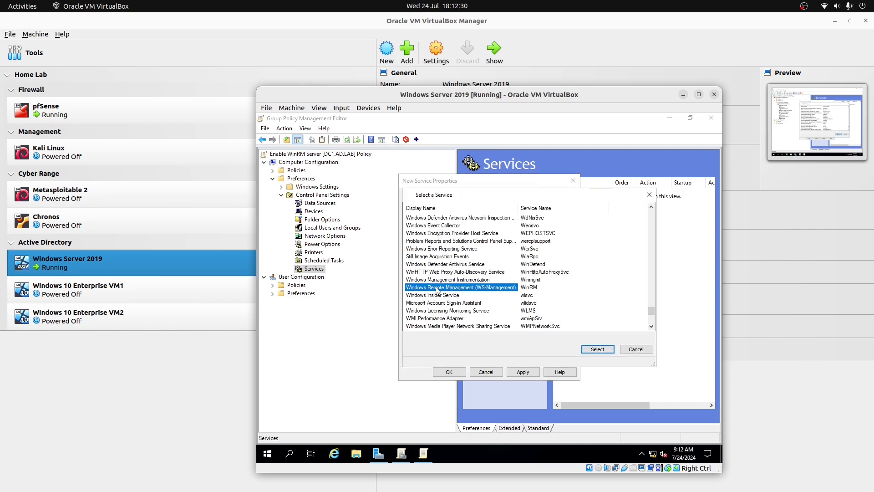
pyautogui.click(607, 350)
pyautogui.click(469, 246)
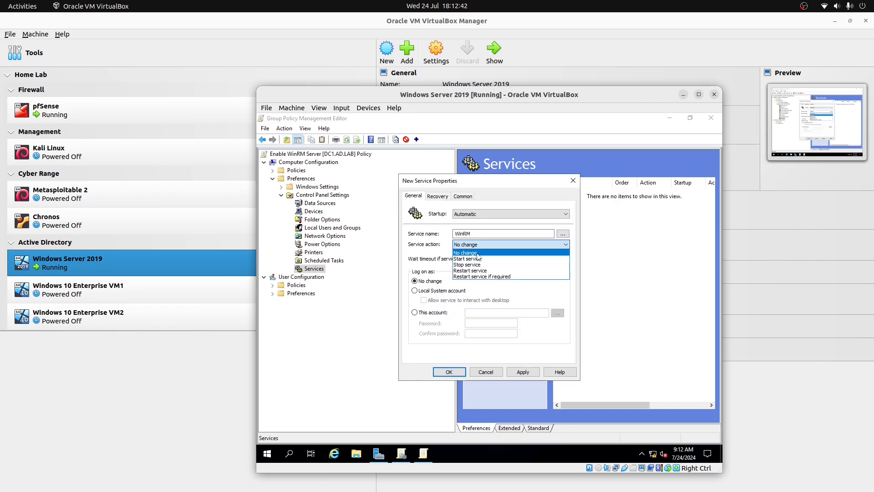
pyautogui.click(478, 259)
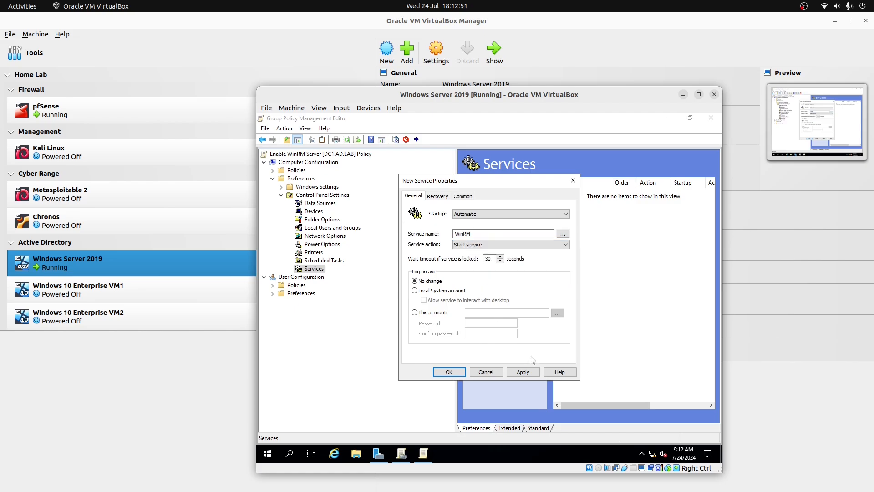
pyautogui.click(523, 372)
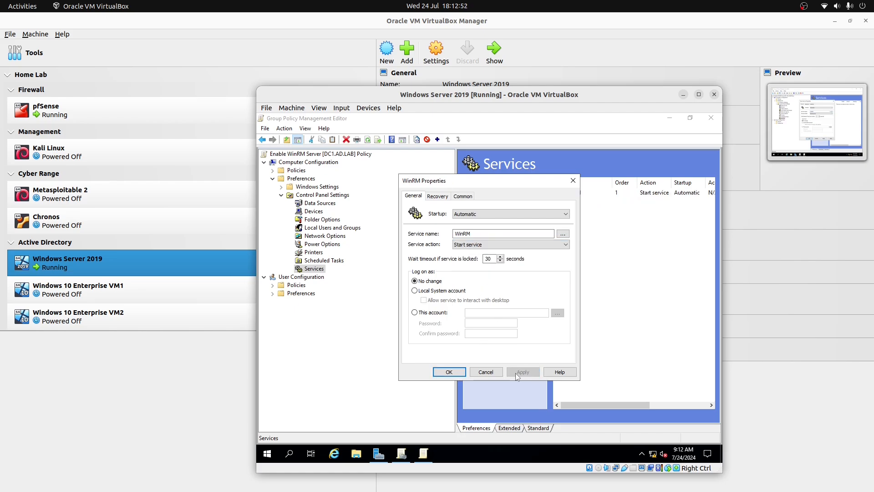
pyautogui.click(449, 373)
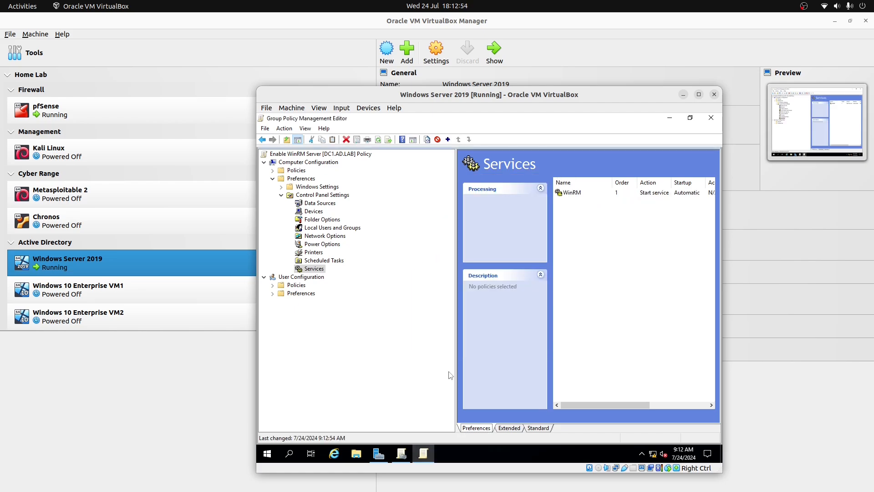
# Browse Policies > Administrative Templates > Windows Components to the Windows Remote Shell settings
pyautogui.click(272, 171)
pyautogui.click(272, 203)
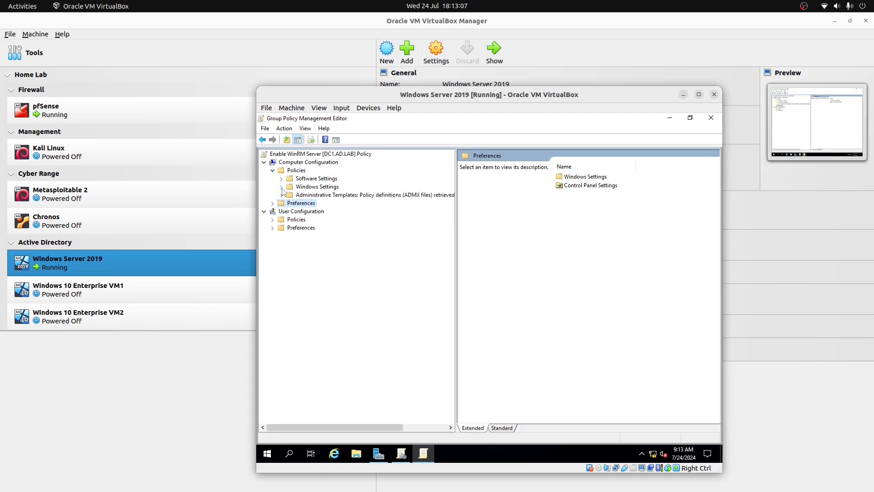
pyautogui.click(281, 196)
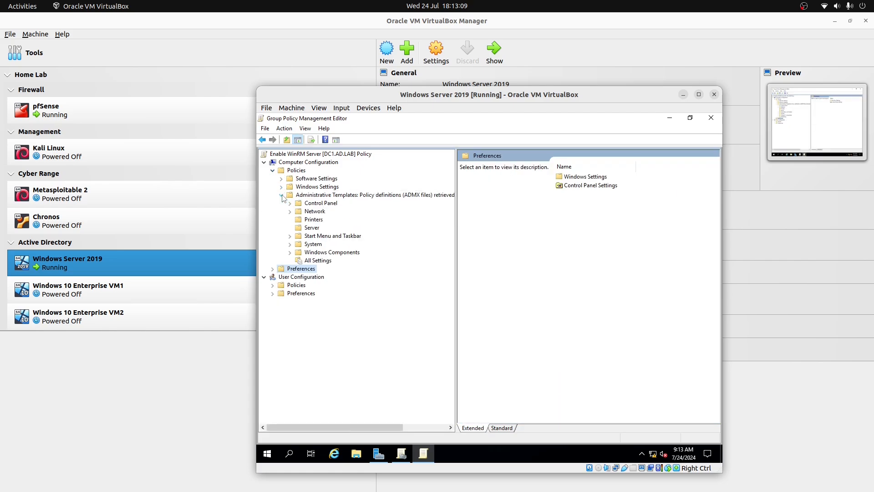
pyautogui.click(290, 253)
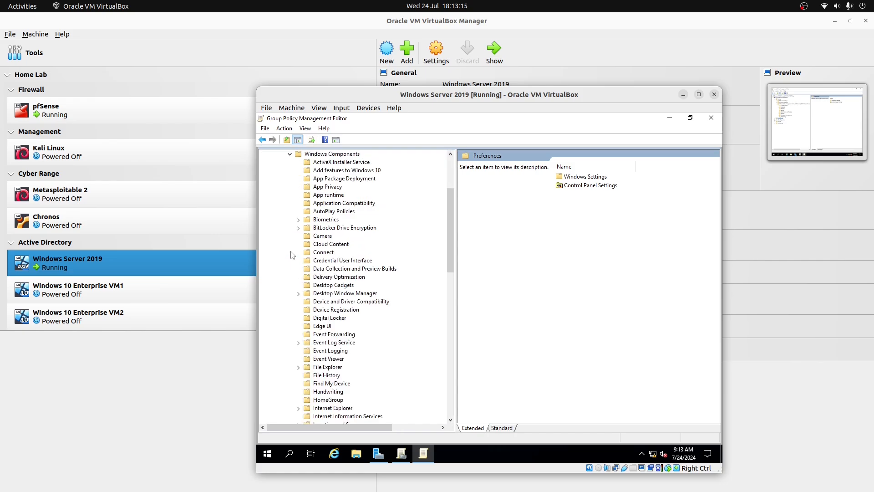
pyautogui.scroll(-15, 358, 396)
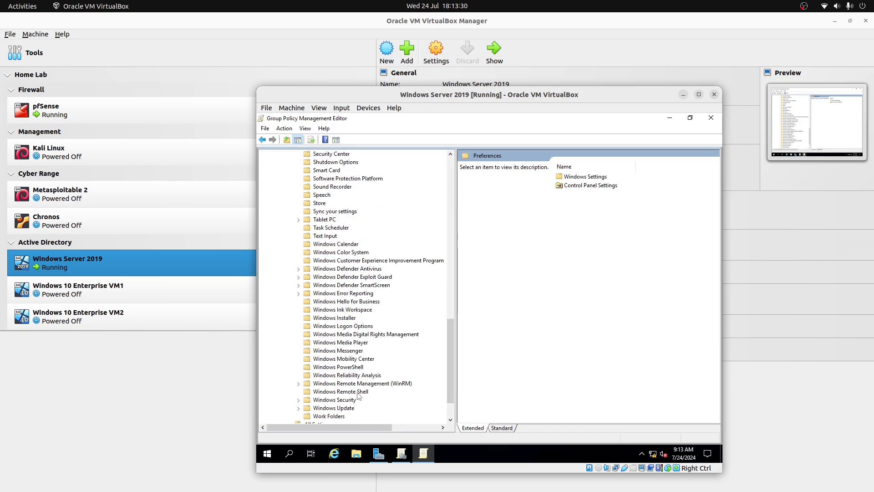
pyautogui.click(343, 392)
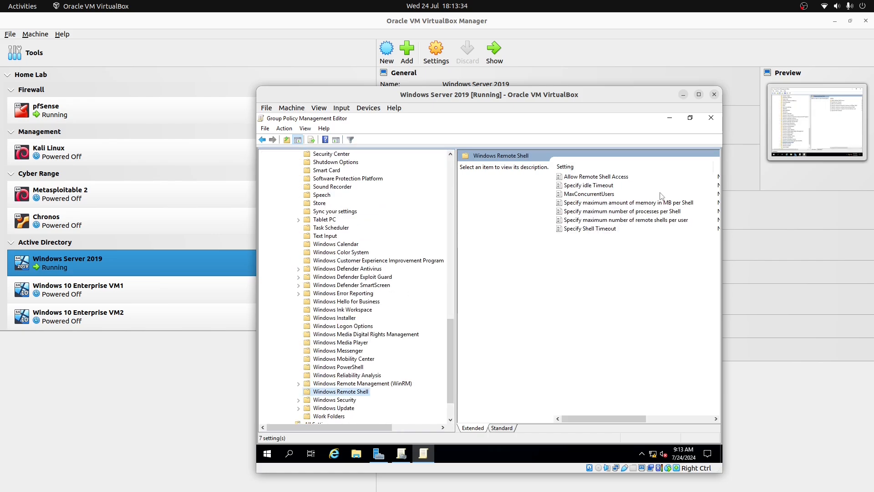
# Set Allow Remote Shell Access to Enabled and close the Group Policy Management Editor
pyautogui.click(609, 178)
pyautogui.click(488, 182)
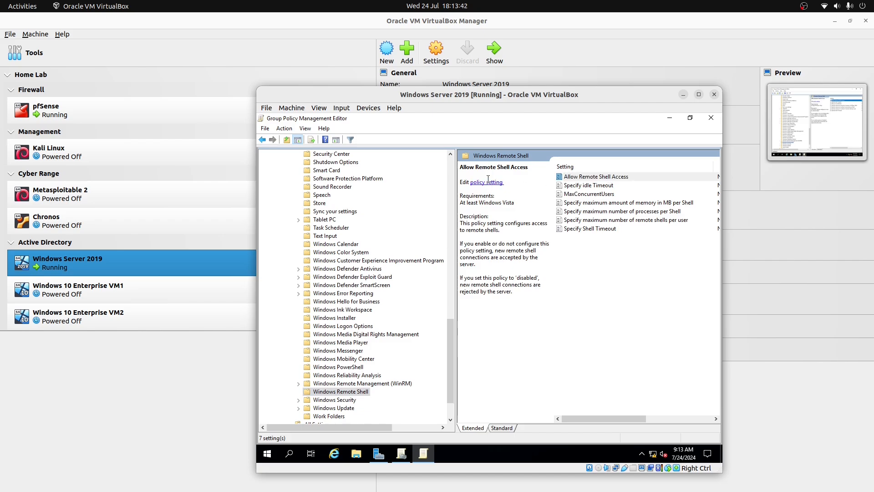
pyautogui.click(304, 194)
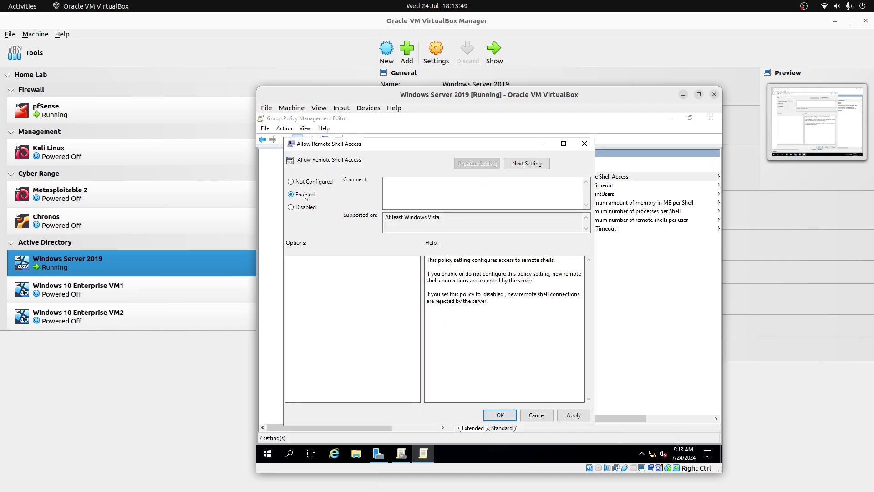
pyautogui.click(574, 414)
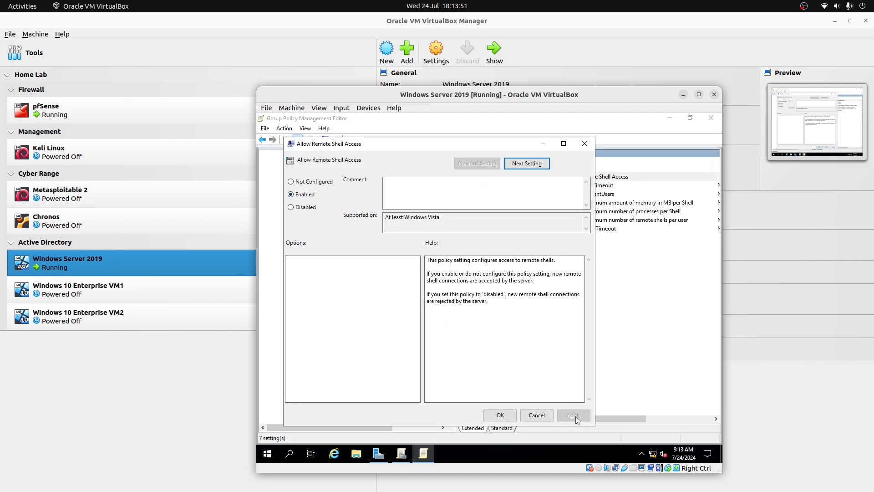
pyautogui.click(500, 415)
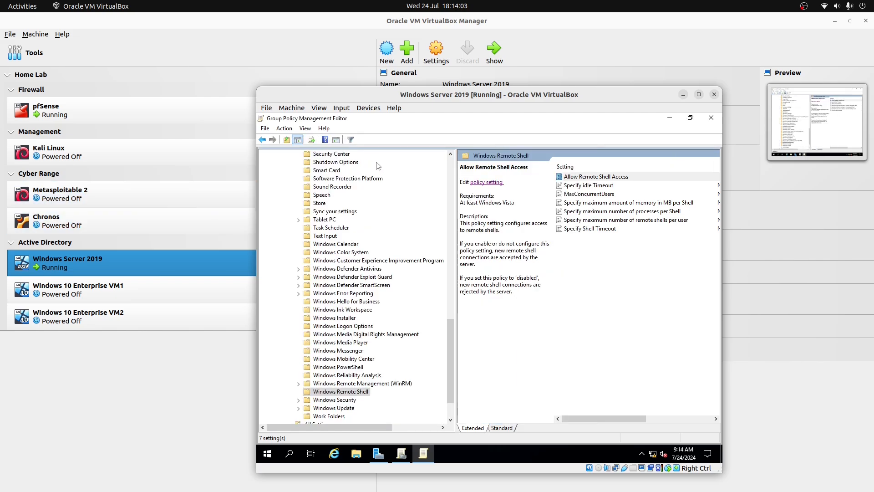
pyautogui.click(711, 118)
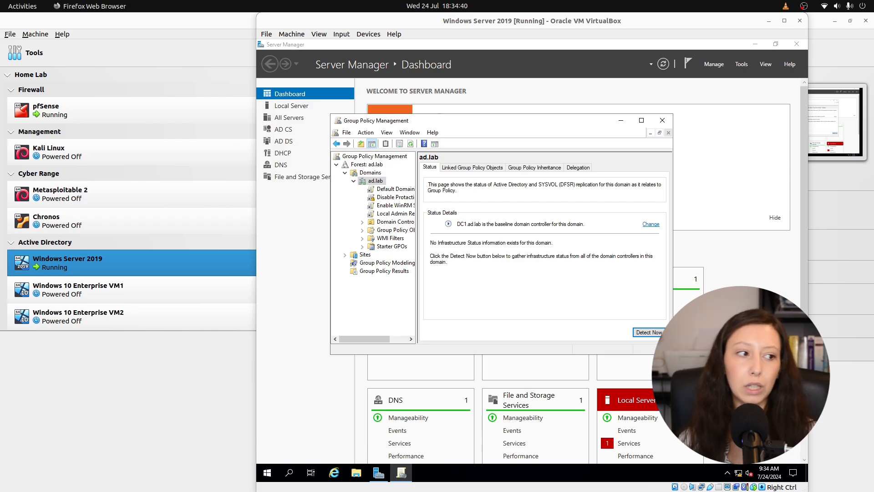
# Create a GPO named 'Enabling RDP' linked to ad.lab and open it for editing
pyautogui.rightClick(381, 182)
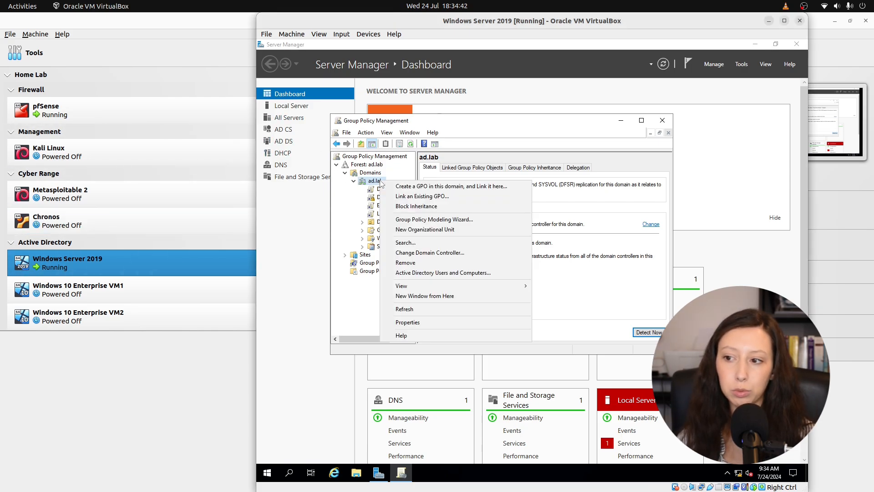
pyautogui.click(396, 186)
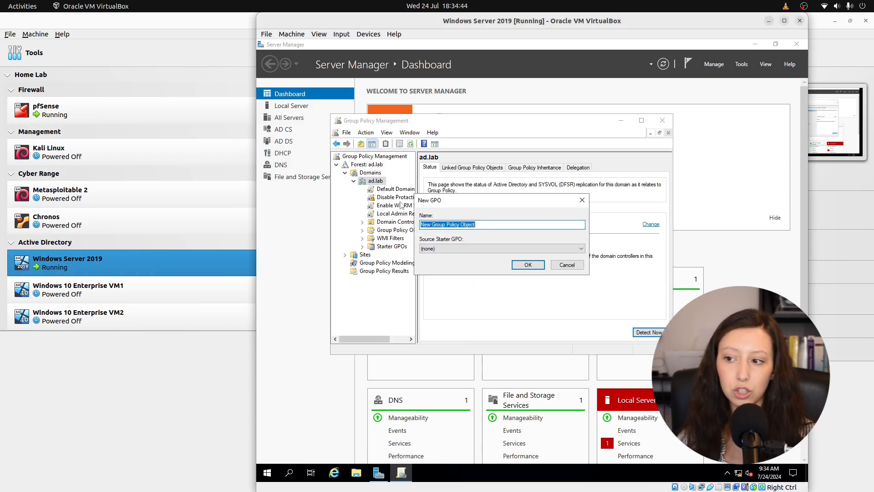
pyautogui.write('Enabl')
pyautogui.write('i')
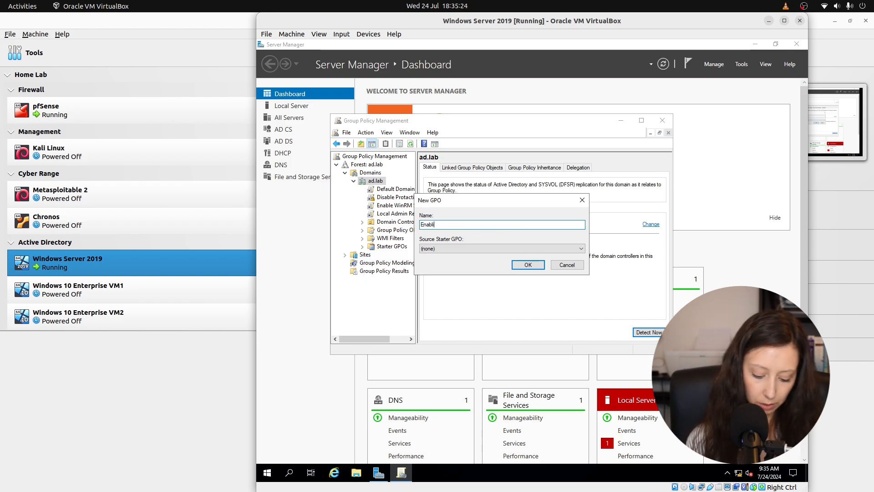
pyautogui.write('ng RDP')
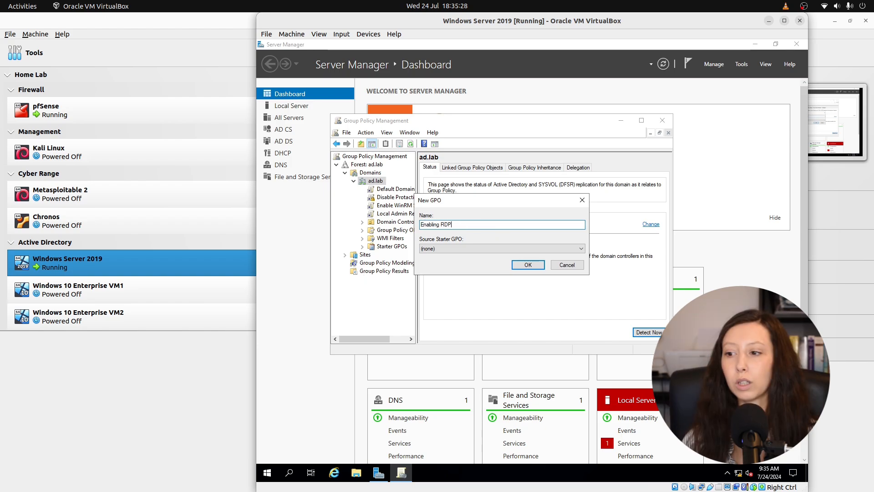
pyautogui.press('Return')
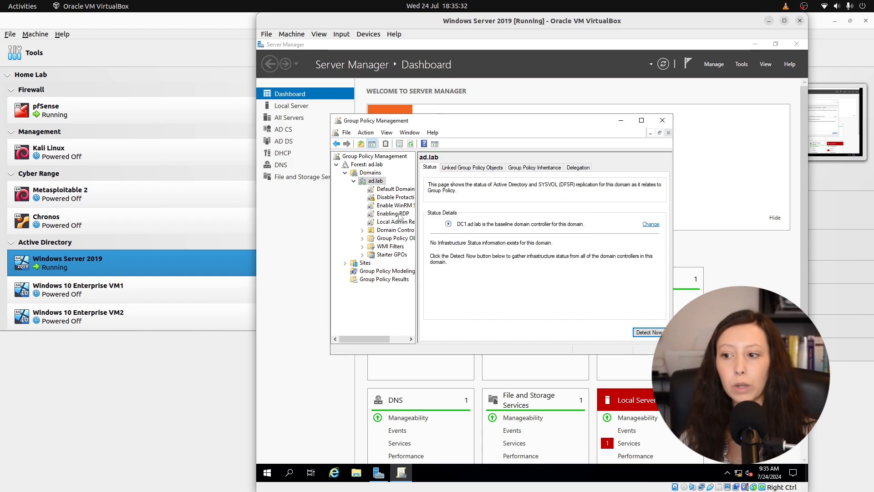
pyautogui.rightClick(400, 214)
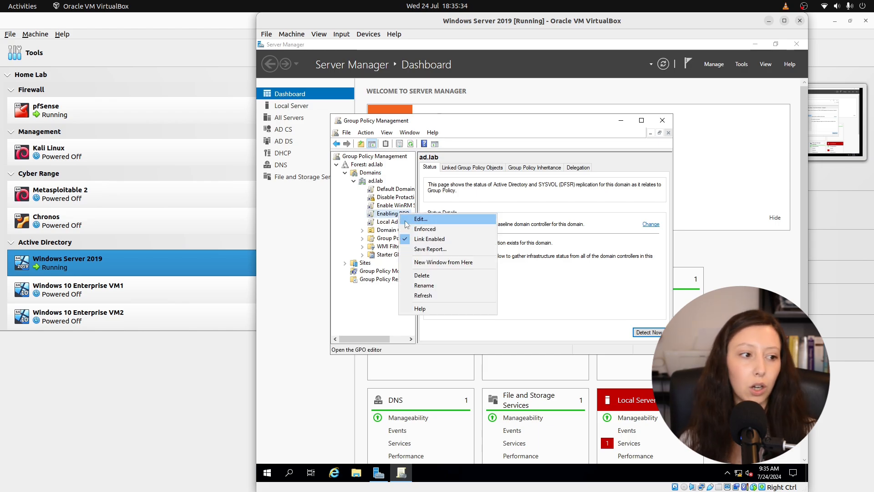
pyautogui.click(407, 222)
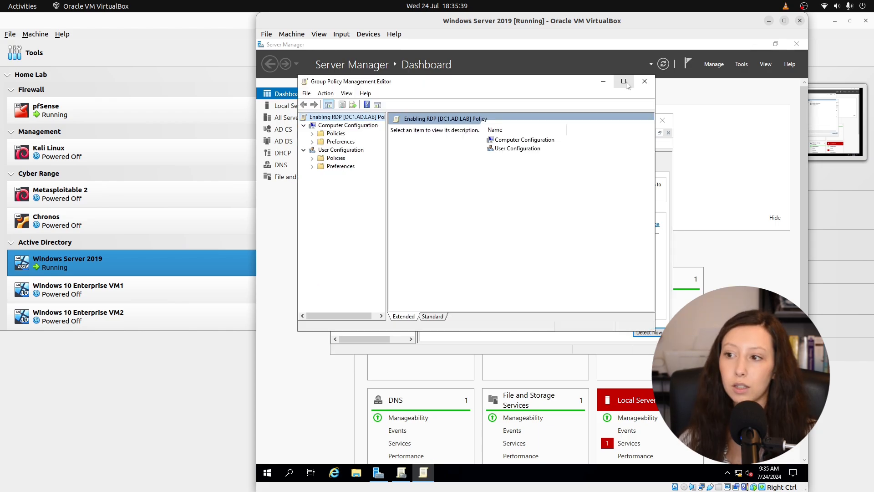
# Maximize the editor and browse to Remote Desktop Services > Remote Desktop Session Host > Connections
pyautogui.click(624, 81)
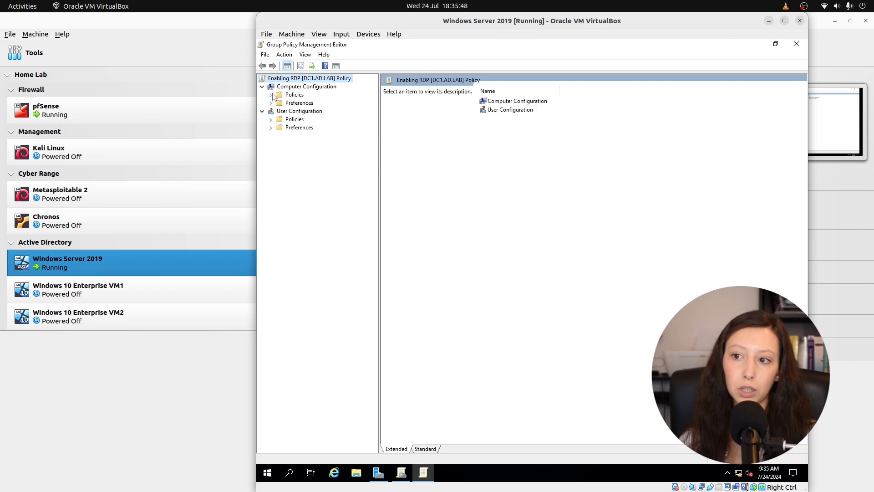
pyautogui.click(271, 94)
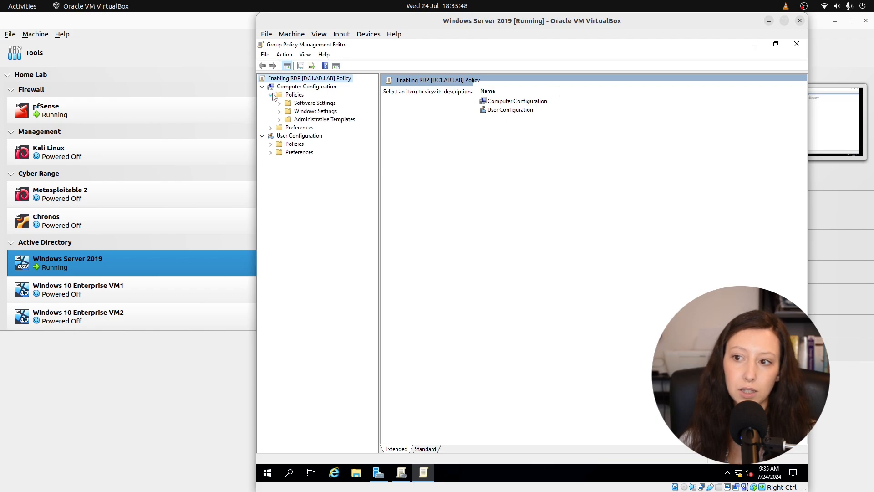
pyautogui.click(280, 120)
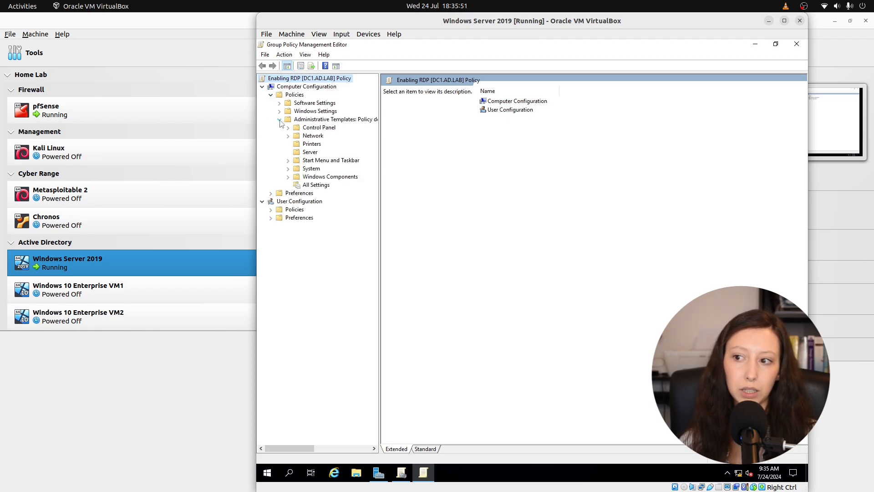
pyautogui.click(288, 177)
pyautogui.scroll(-8, 313, 213)
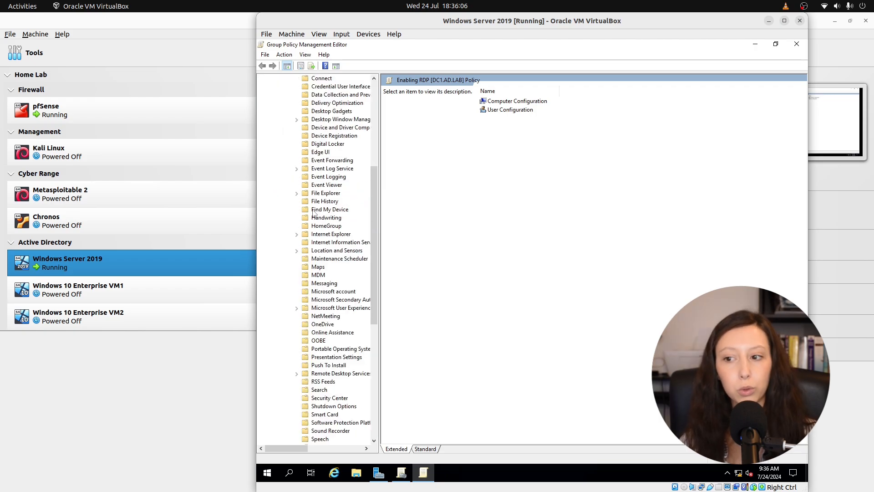
pyautogui.scroll(-10, 314, 212)
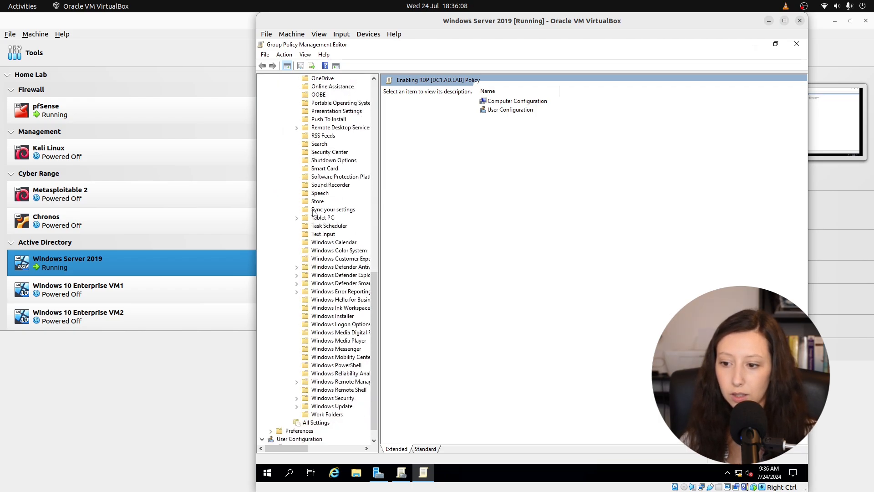
pyautogui.scroll(4, 314, 212)
pyautogui.click(297, 227)
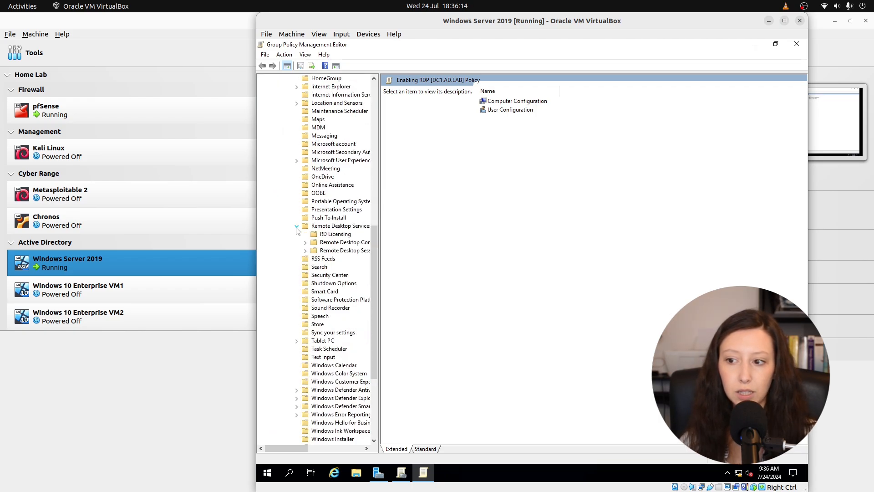
pyautogui.click(306, 251)
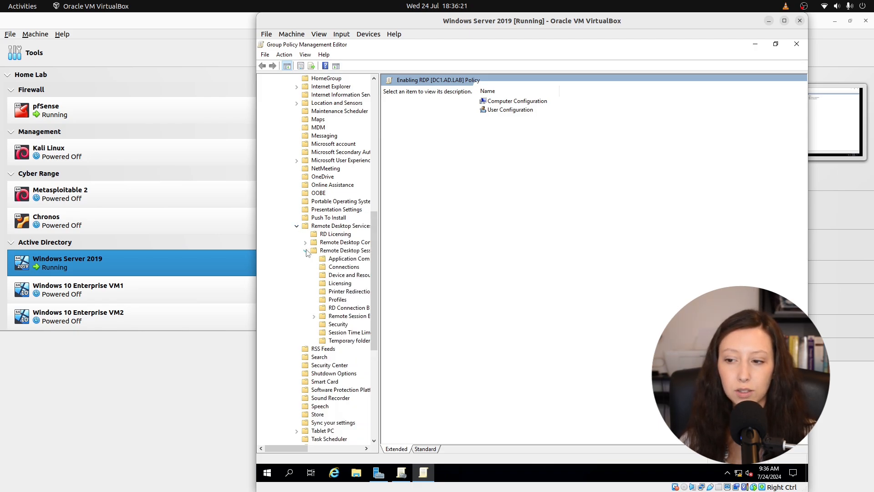
pyautogui.click(332, 268)
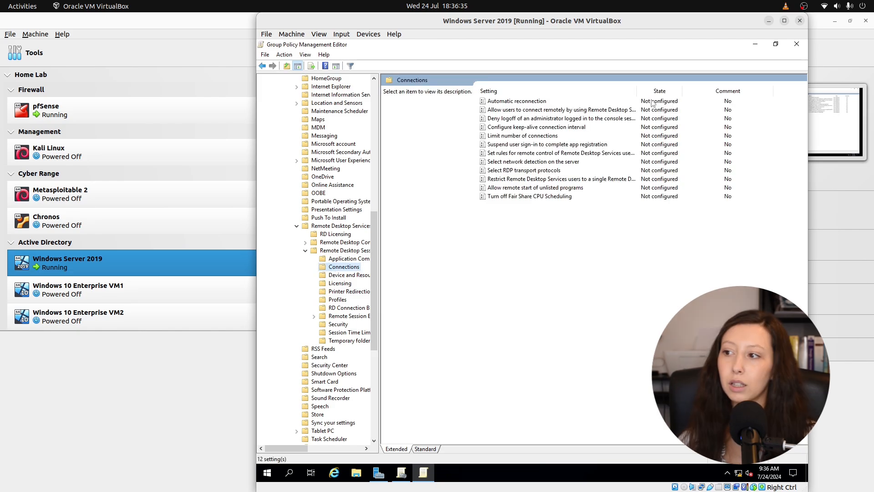
# Enable Allow users to connect remotely by using Remote Desktop Services, then close the editor
pyautogui.click(536, 111)
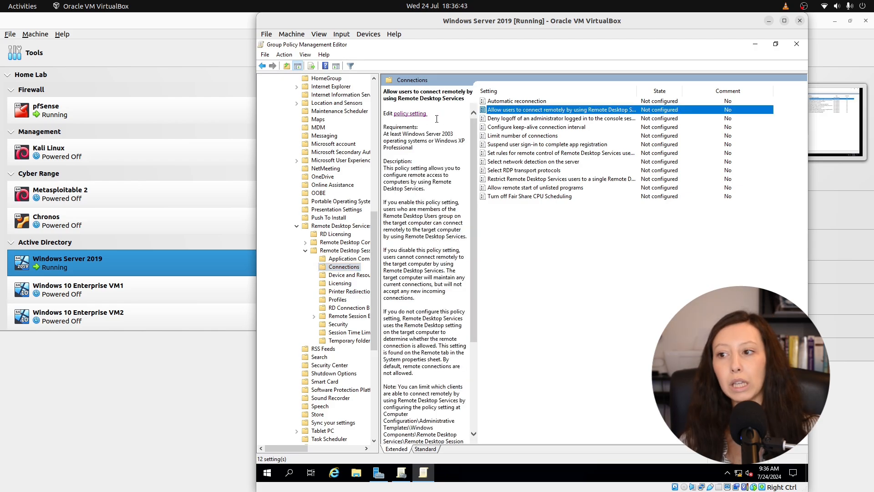
pyautogui.click(404, 115)
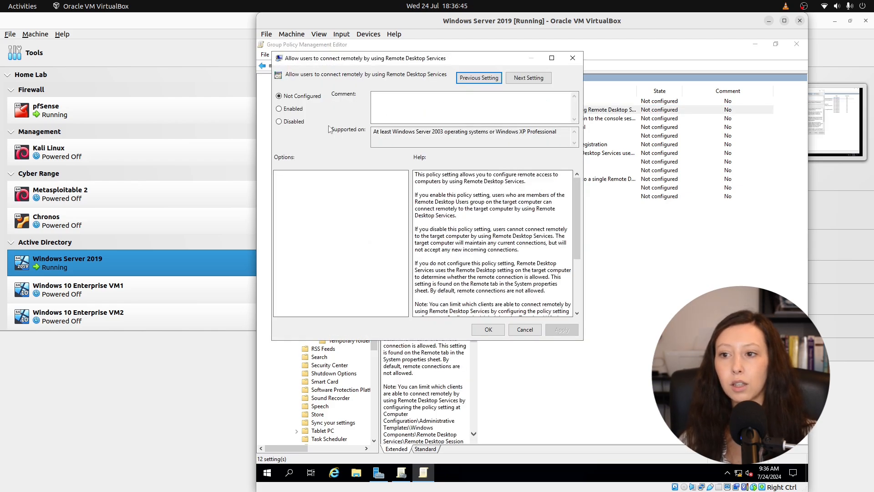
pyautogui.click(293, 109)
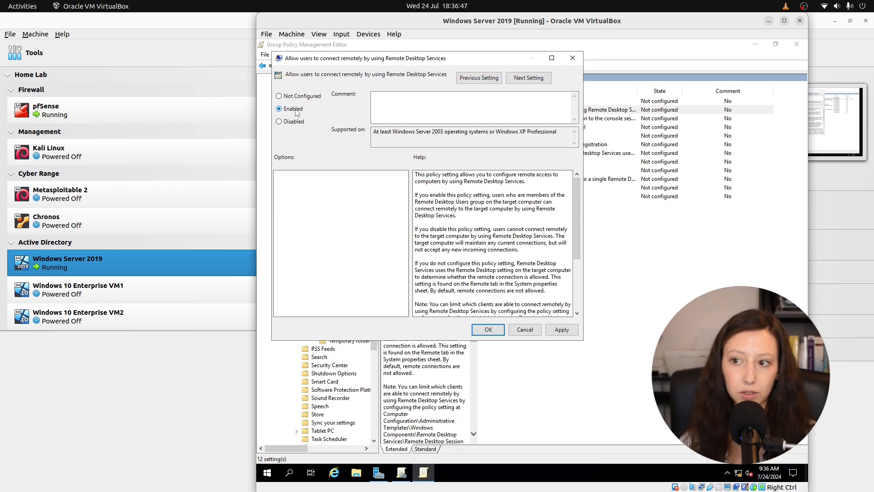
pyautogui.click(563, 330)
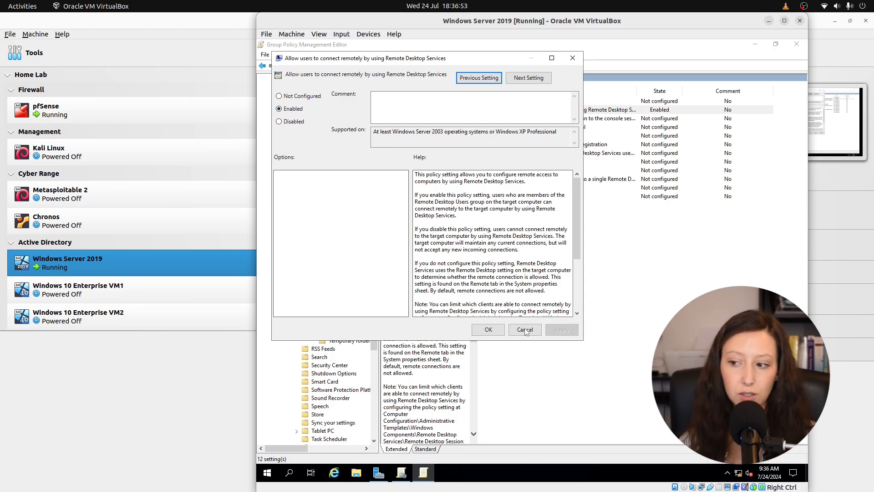
pyautogui.click(488, 330)
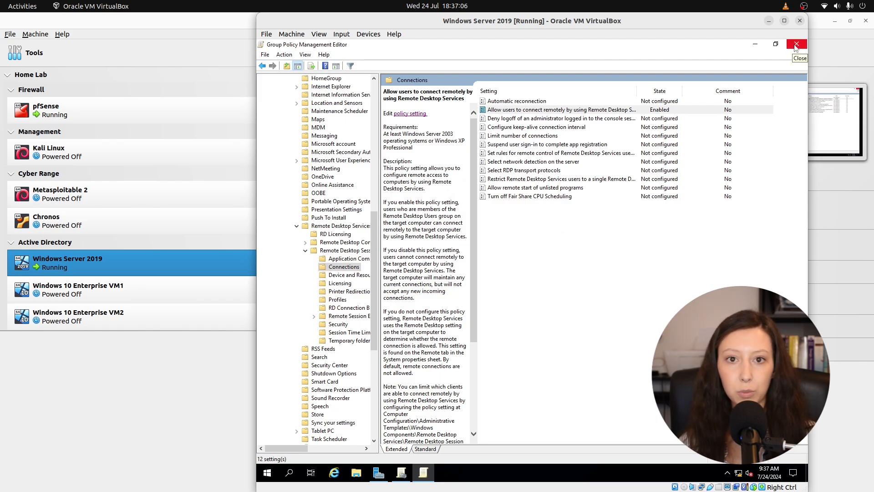
pyautogui.click(796, 45)
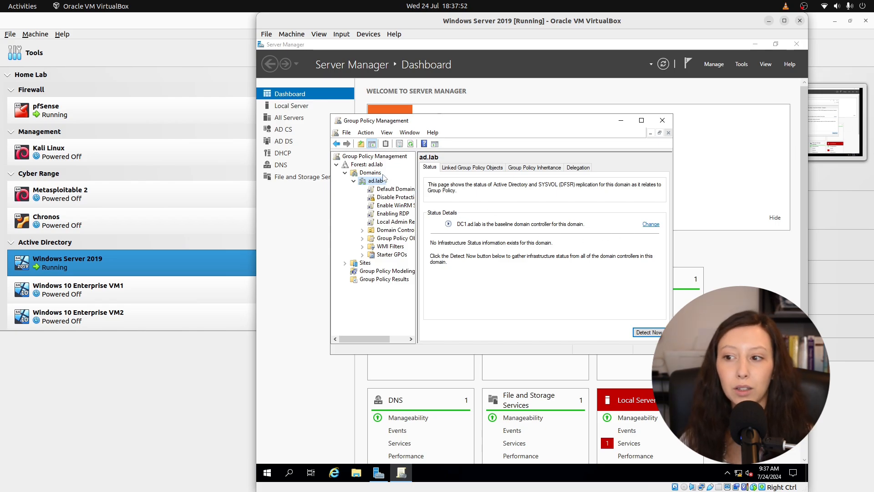
# Create a new GPO named 'Enabling RPC' linked to the ad.lab domain
pyautogui.rightClick(378, 183)
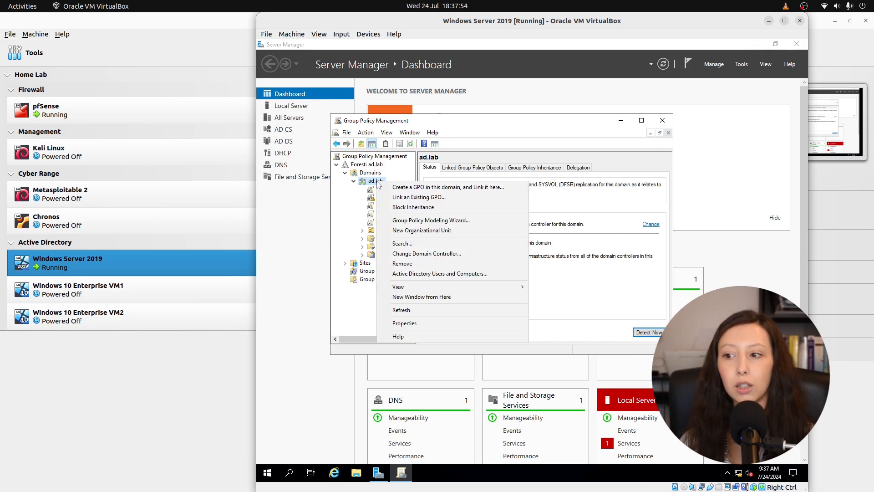
pyautogui.click(408, 187)
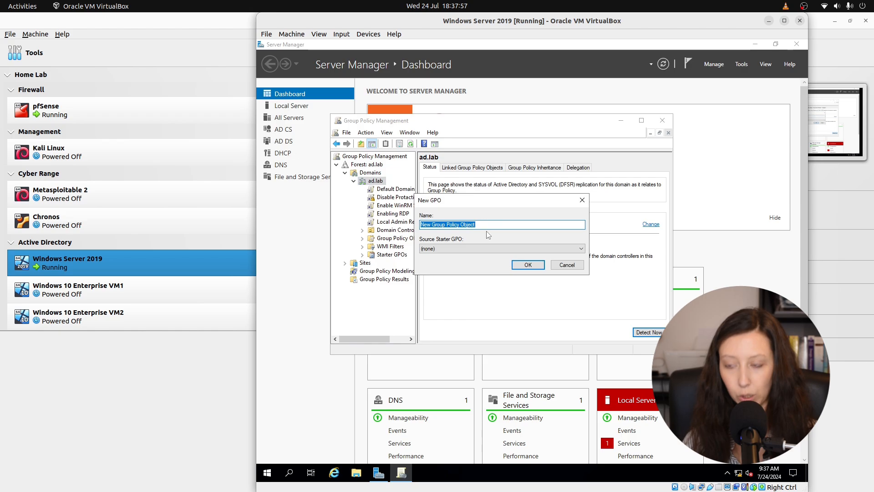
pyautogui.press('BackSpace')
pyautogui.write('En')
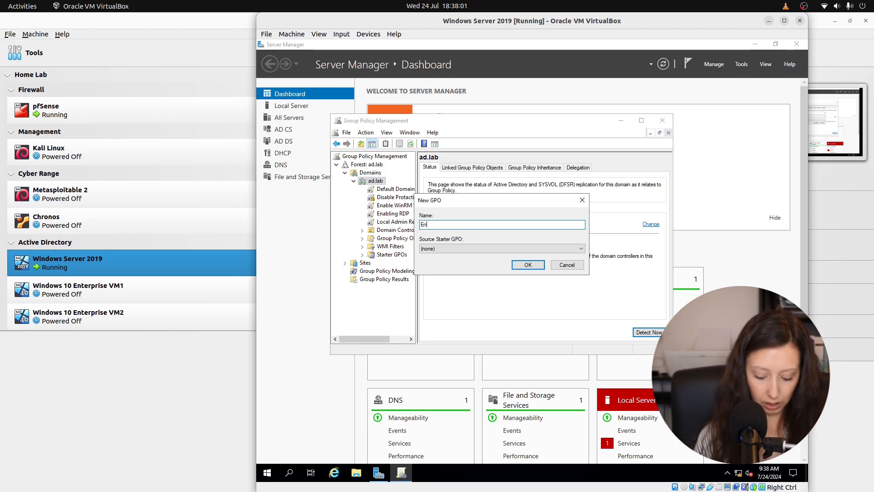
pyautogui.write('abling RPC')
pyautogui.press('Return')
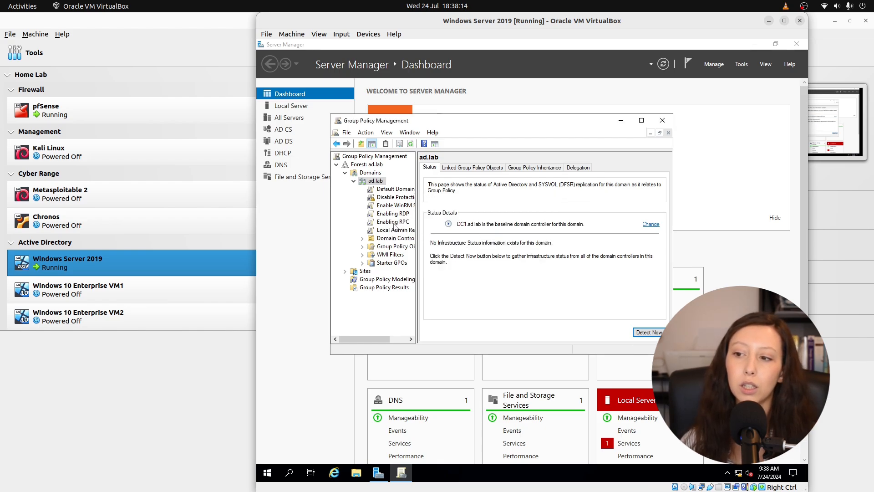
pyautogui.rightClick(394, 223)
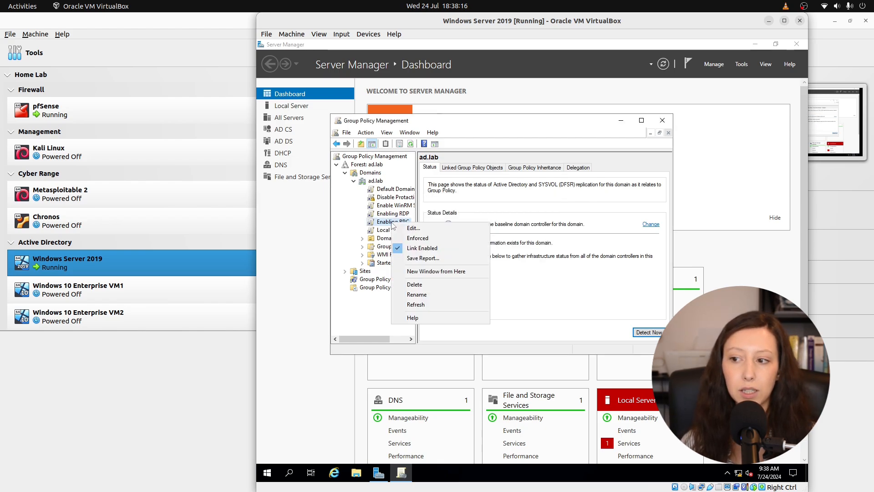
# Edit the Enabling RPC GPO and browse to Computer Configuration > Administrative Templates > System > Remote Procedure Call
pyautogui.click(409, 227)
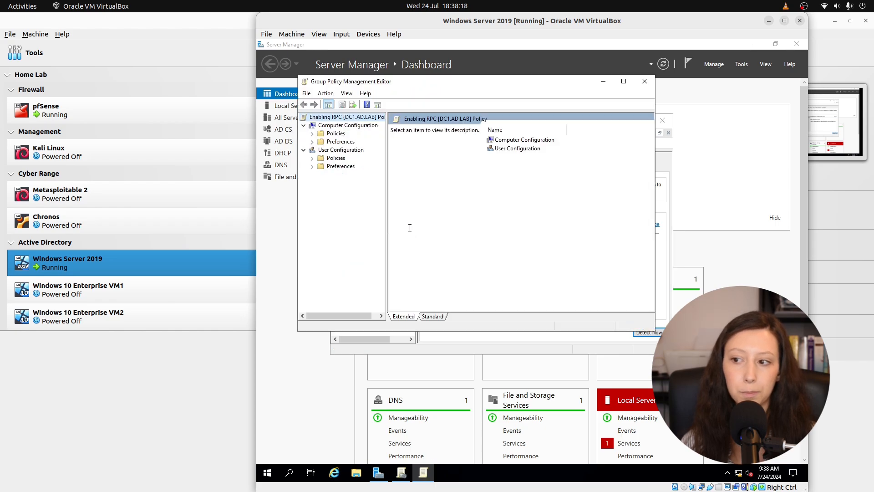
pyautogui.click(312, 134)
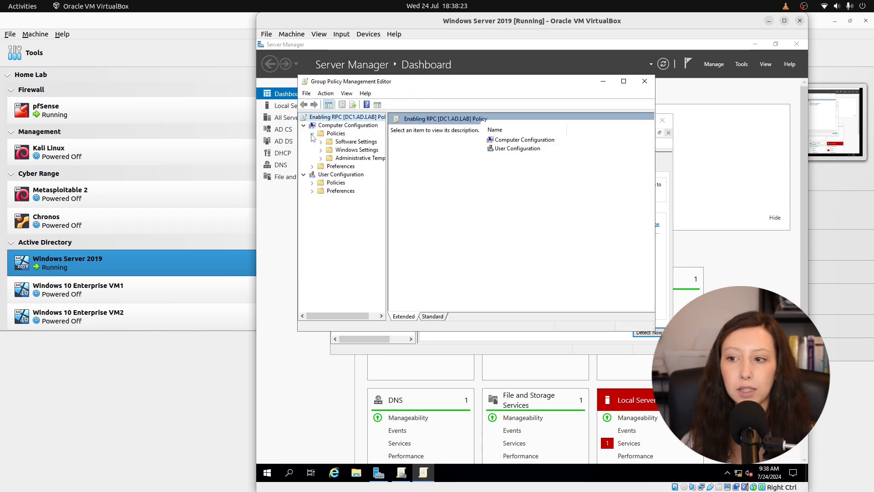
pyautogui.click(320, 158)
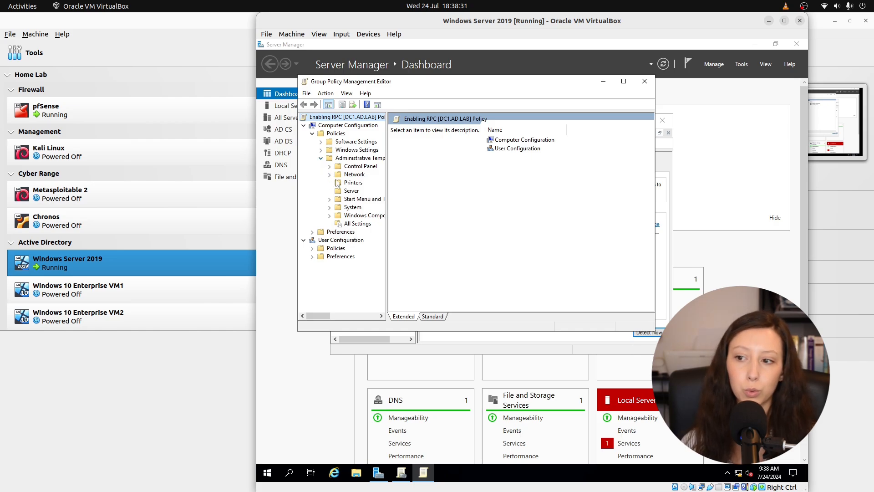
pyautogui.click(330, 207)
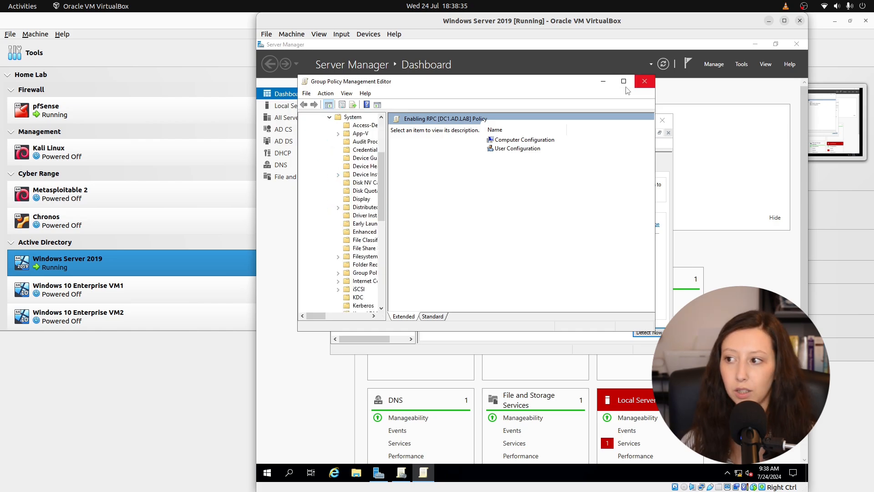
pyautogui.click(624, 81)
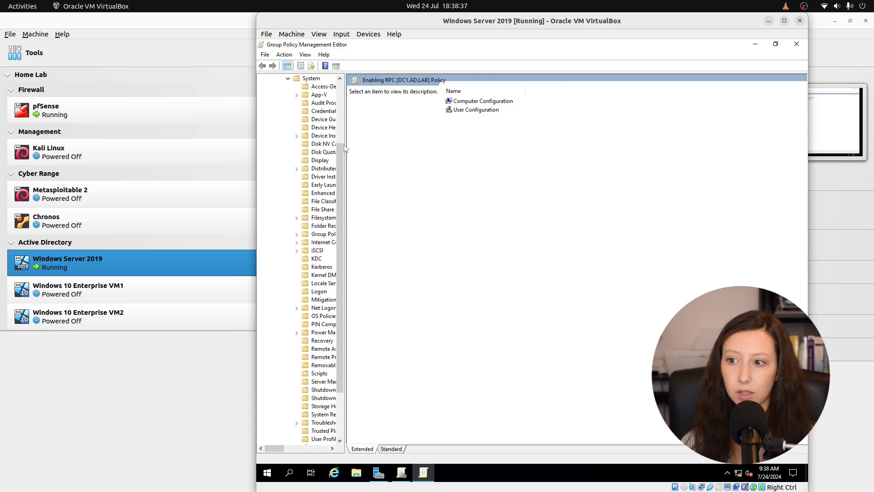
pyautogui.moveTo(345, 144); pyautogui.dragTo(441, 147)
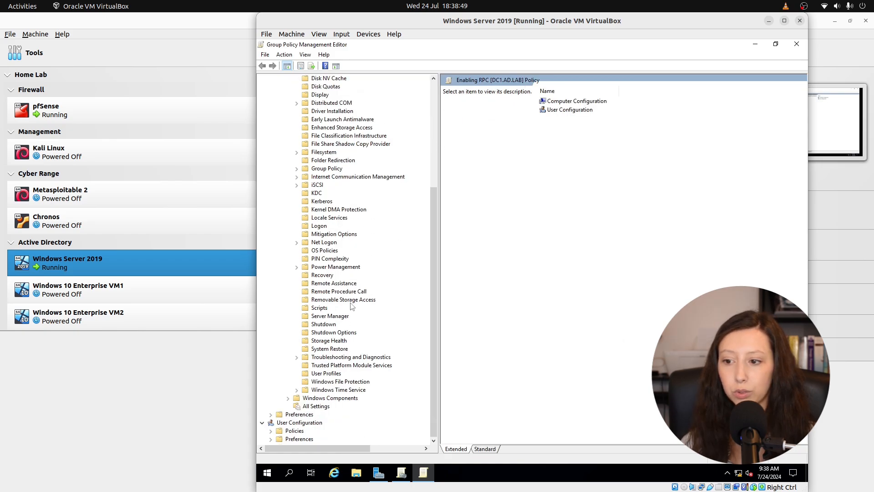
pyautogui.click(315, 293)
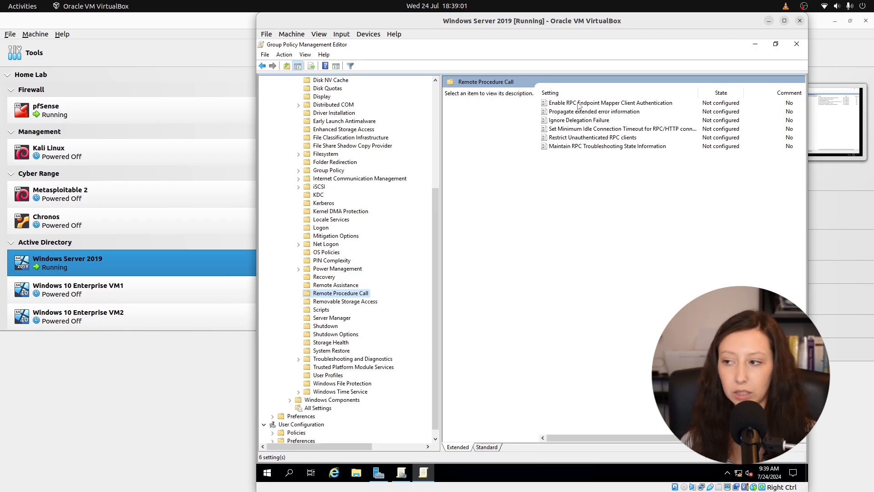
# Set 'Enable RPC Endpoint Mapper Client Authentication' to Enabled and apply it
pyautogui.click(579, 106)
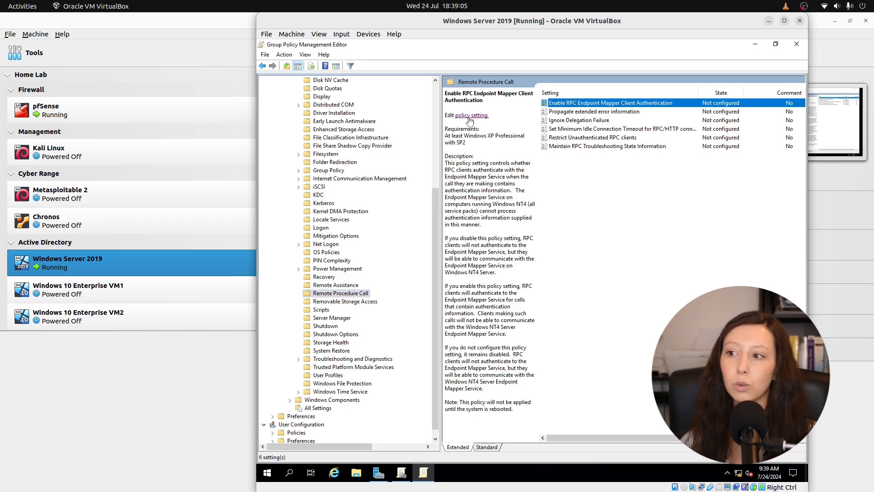
pyautogui.doubleClick(579, 105)
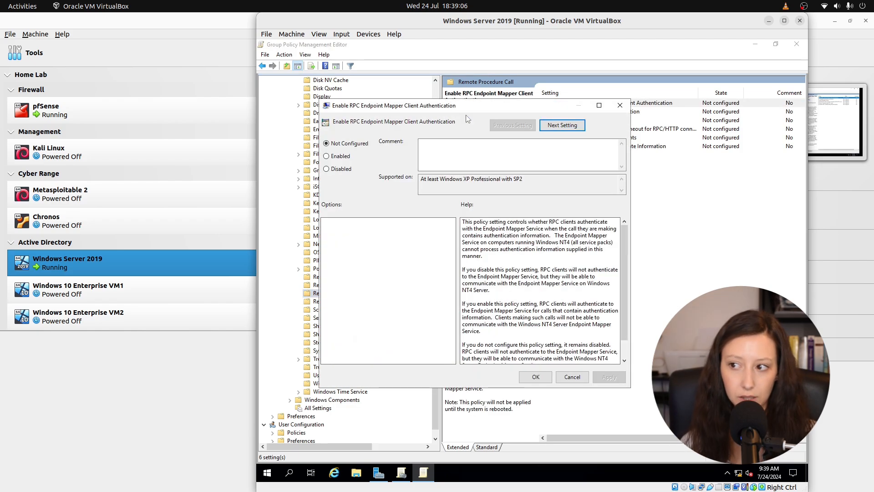
pyautogui.click(338, 157)
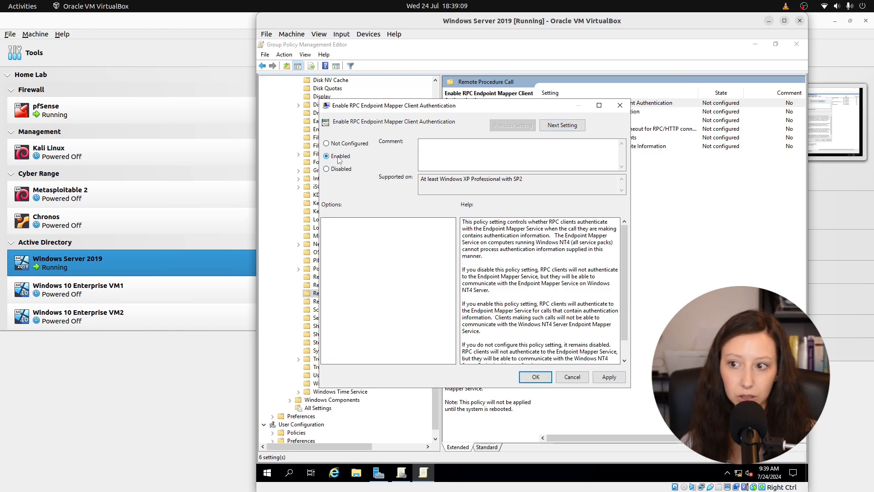
pyautogui.click(611, 377)
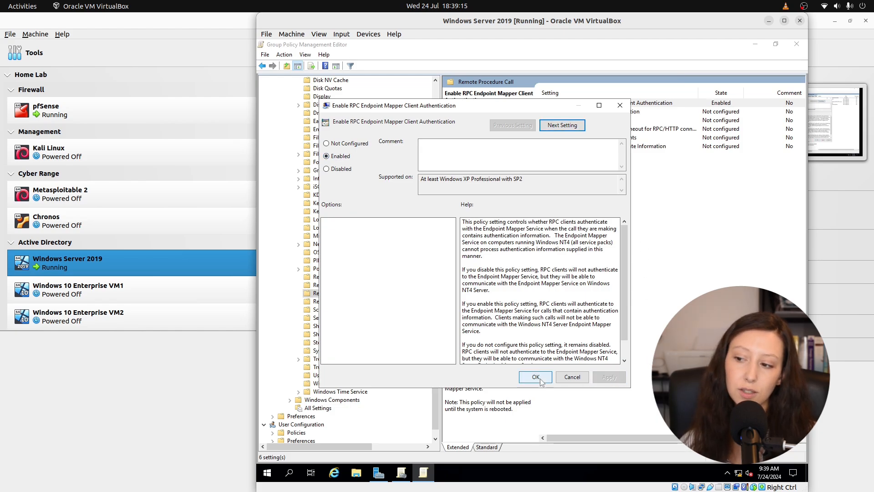
pyautogui.click(536, 377)
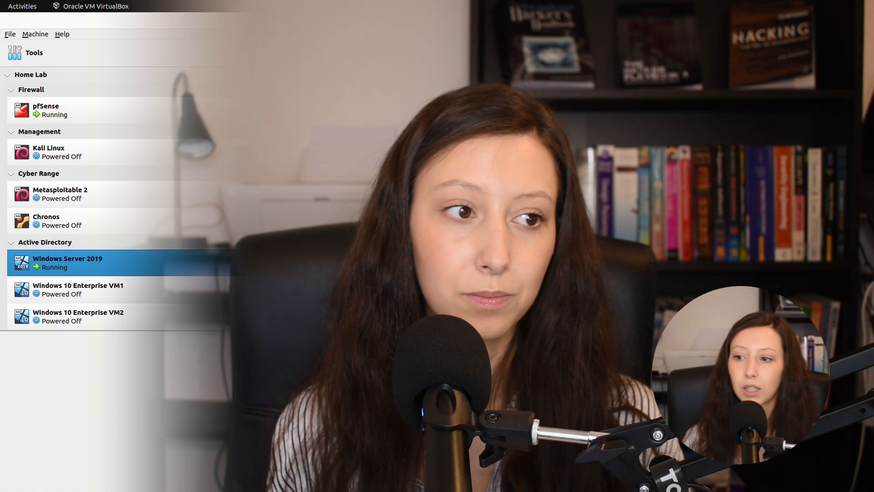
# Close the policy editor and Group Policy Management, then launch an administrator PowerShell
pyautogui.click(797, 44)
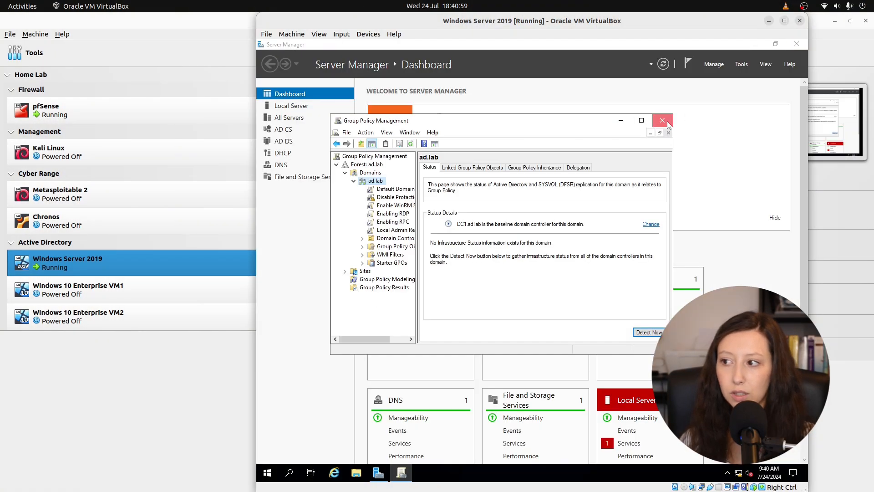
pyautogui.click(665, 122)
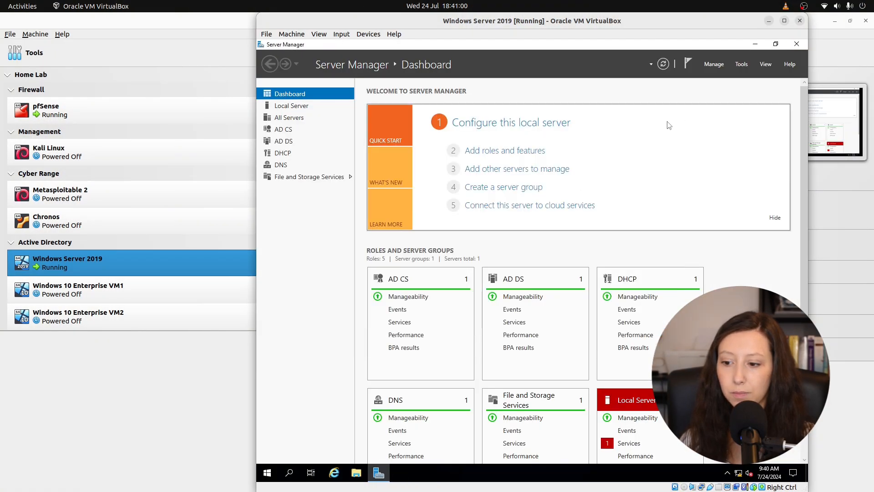
pyautogui.rightClick(268, 473)
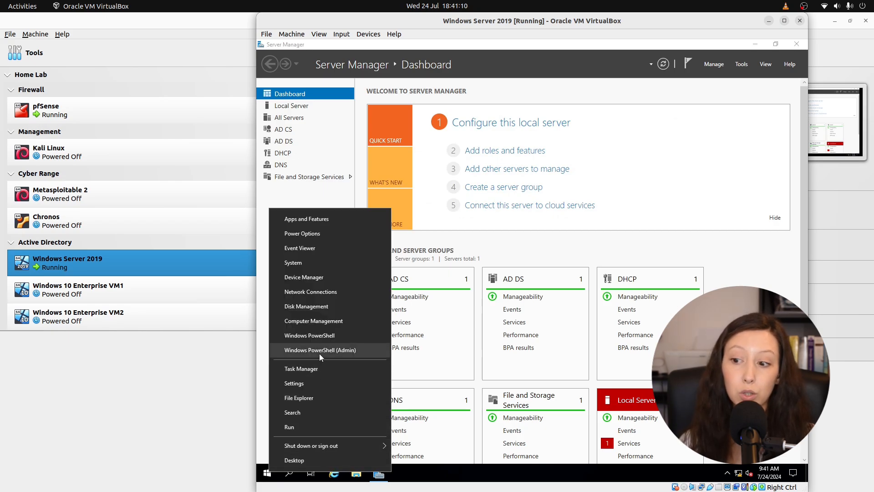
pyautogui.click(320, 355)
pyautogui.click(472, 312)
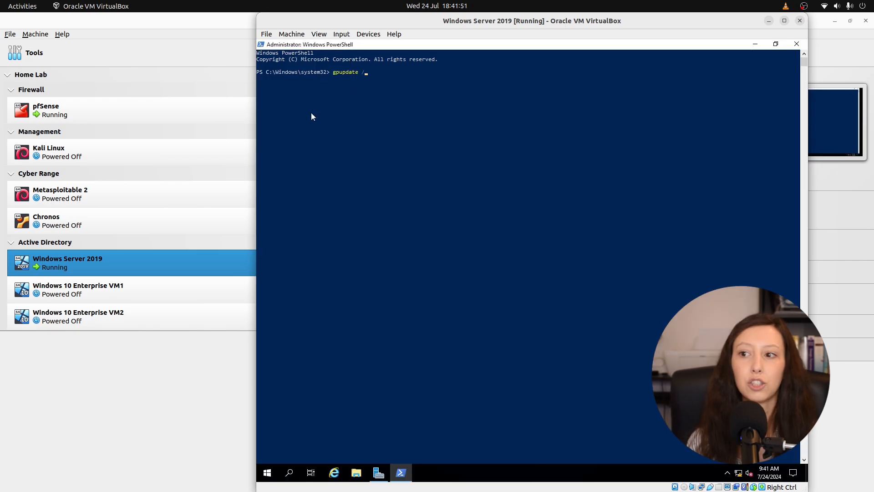
# Run gpupdate /force, correcting the misspelled 'foce' option, to apply the policies
pyautogui.write('foce')
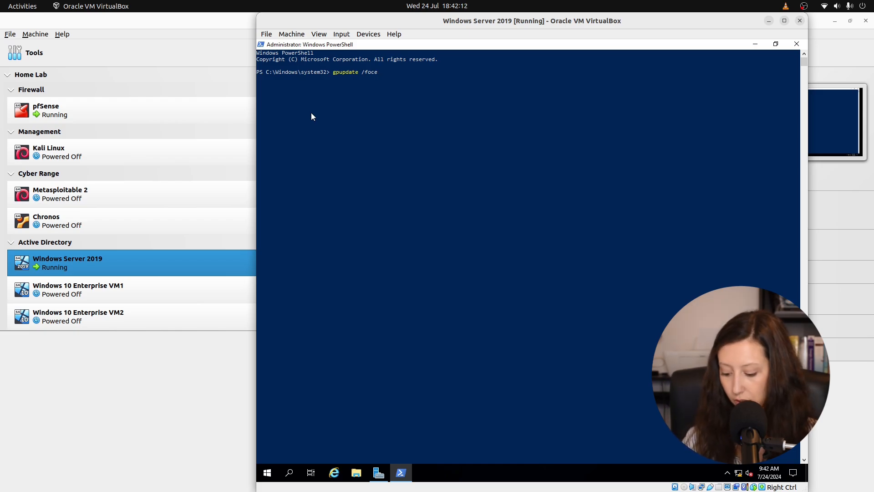
pyautogui.press('Return')
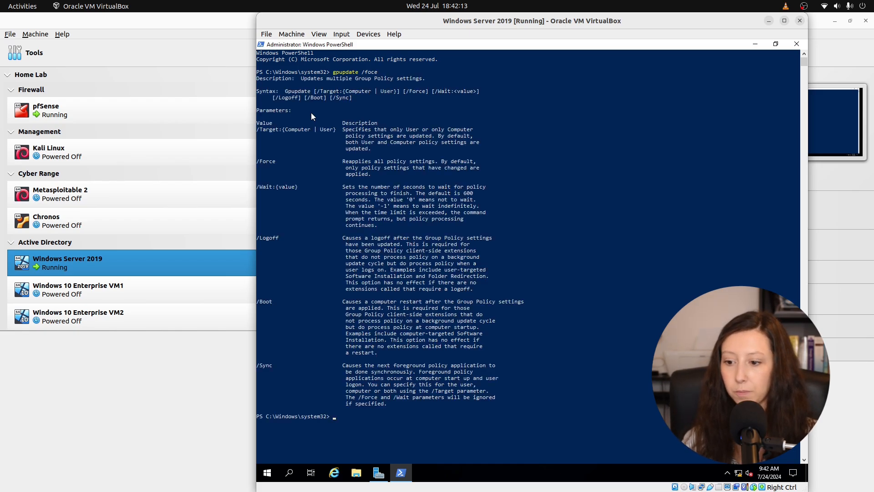
pyautogui.click(366, 436)
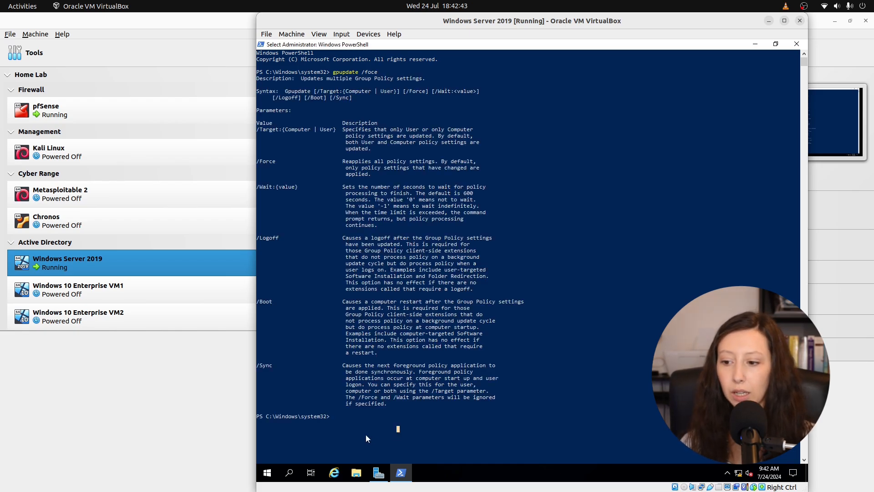
pyautogui.press('Escape')
pyautogui.press('Up')
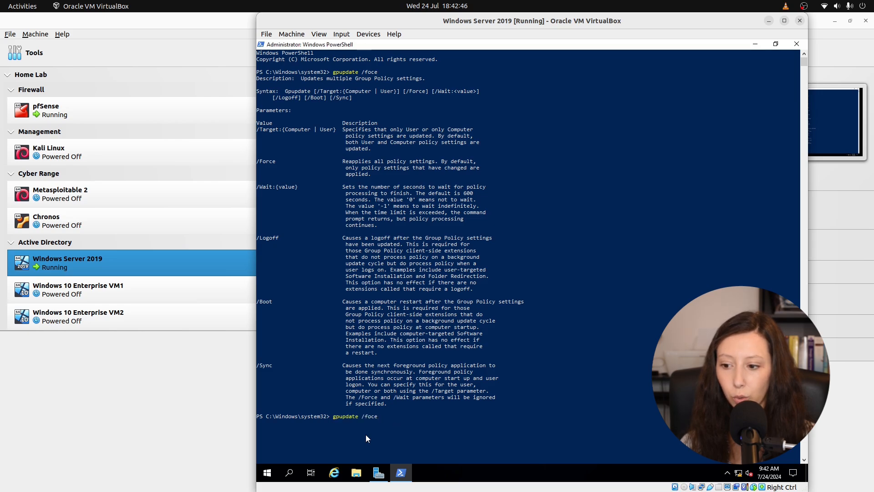
pyautogui.press('Left')
pyautogui.press('Left')
pyautogui.write('r')
pyautogui.press('Return')
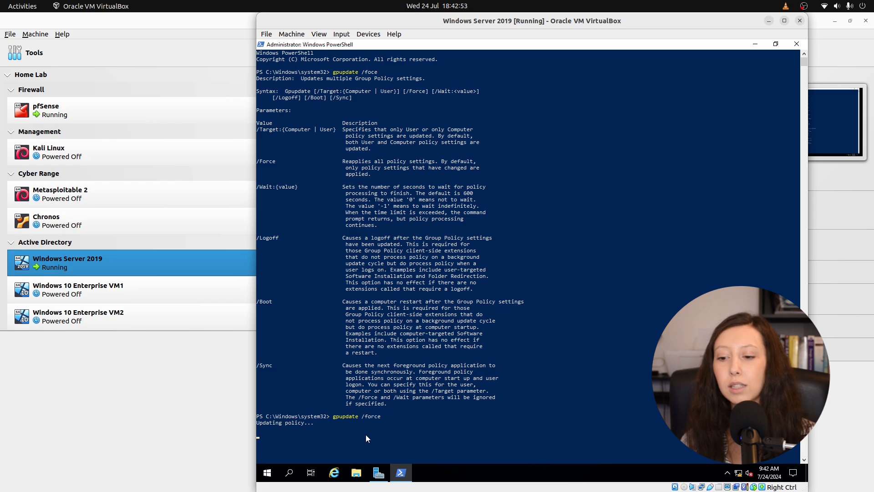
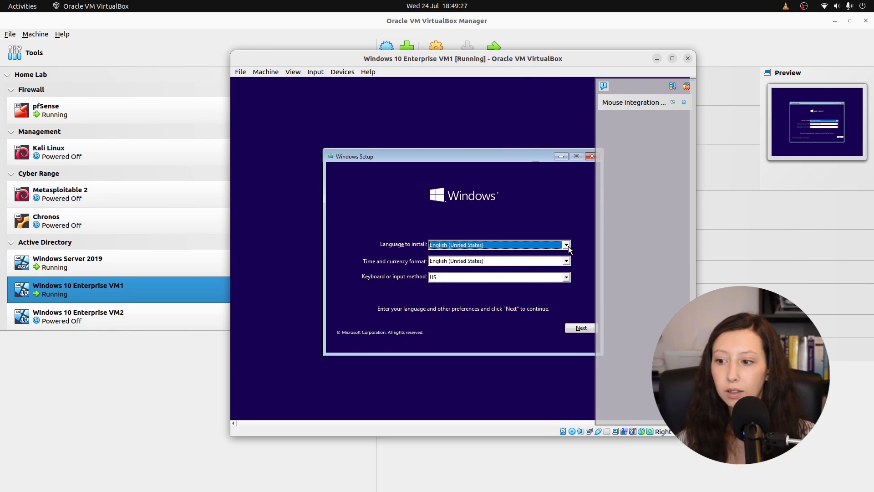
# Keep the default language and regional settings and start the Windows installation
pyautogui.click(567, 261)
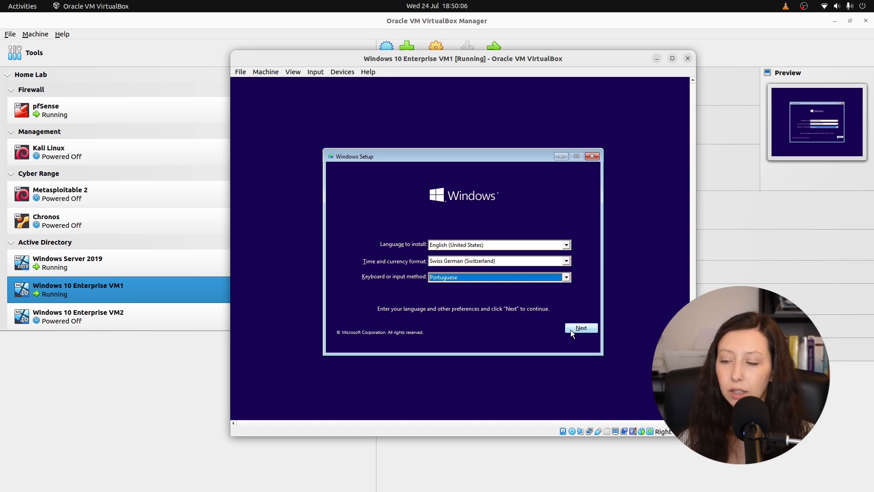
pyautogui.click(578, 328)
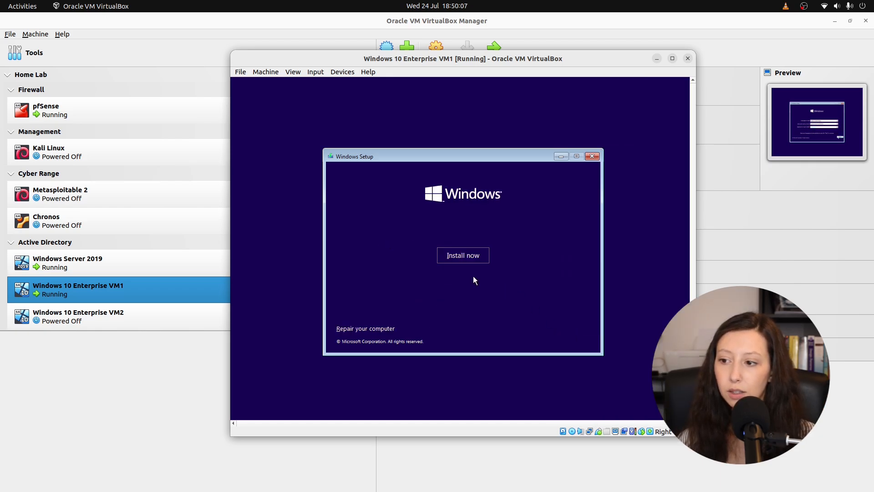
pyautogui.click(464, 255)
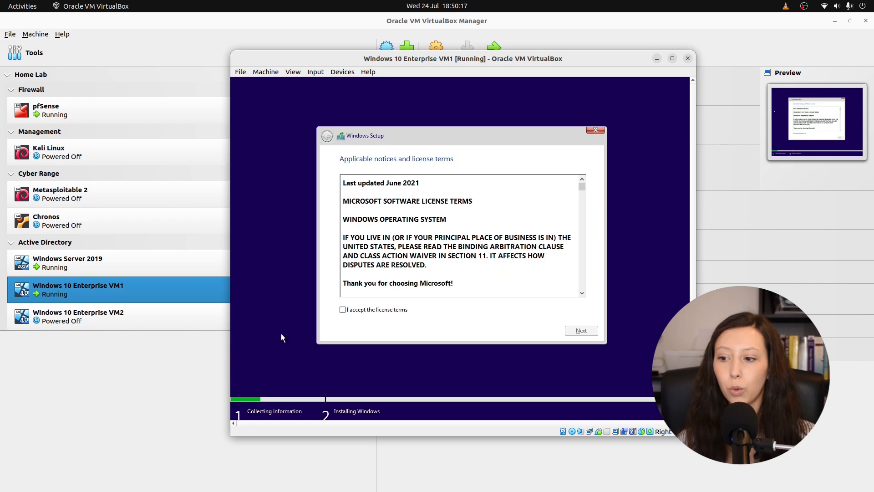
# Accept the license and custom-install Windows onto Drive 0's 100 GB unallocated space
pyautogui.click(343, 309)
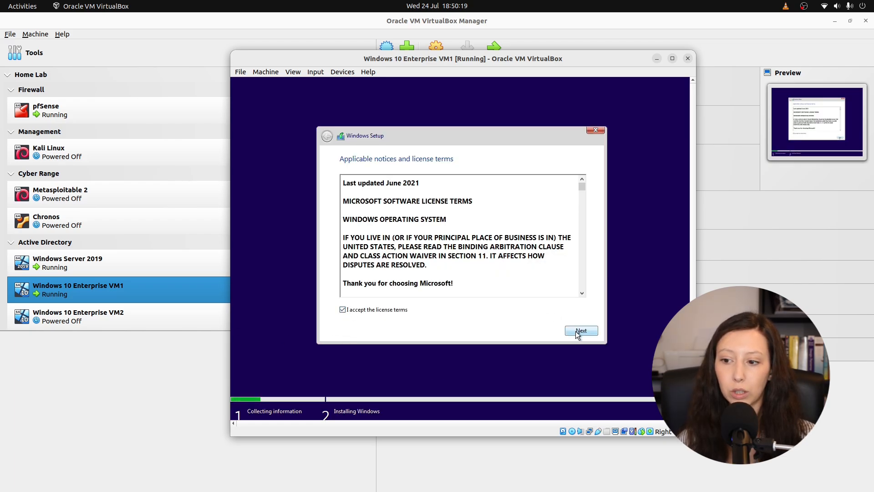
pyautogui.click(576, 332)
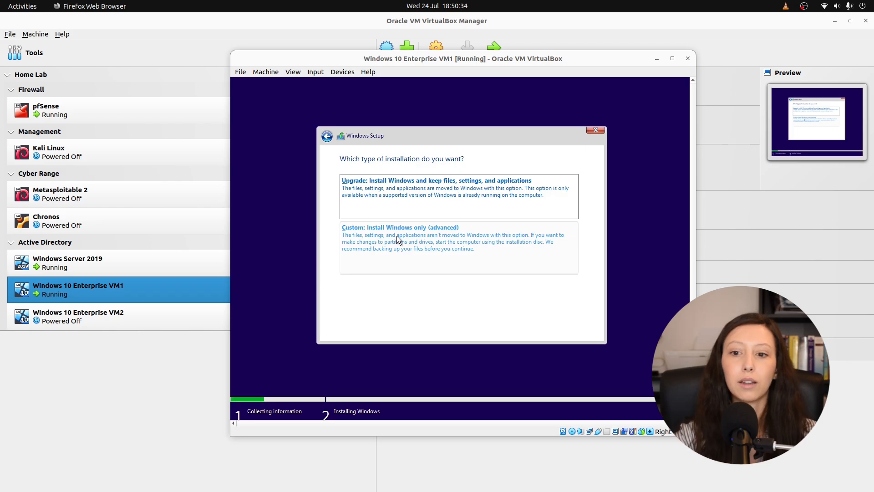
pyautogui.click(398, 236)
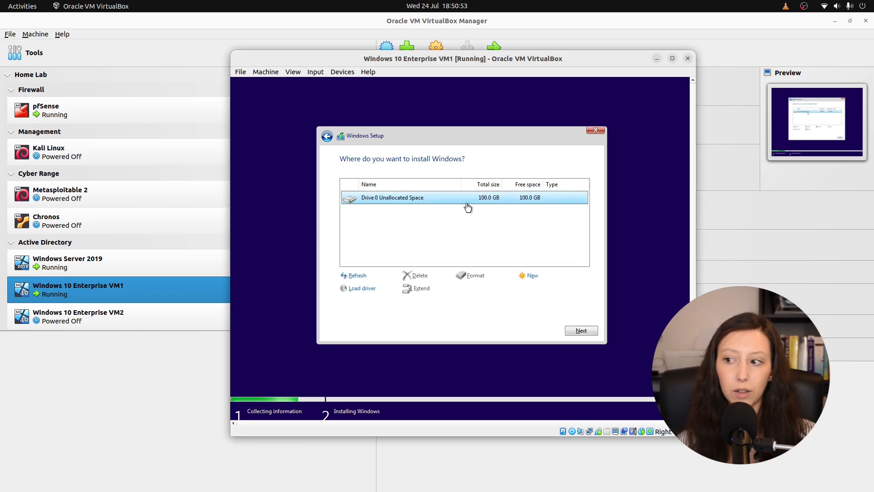
pyautogui.click(581, 330)
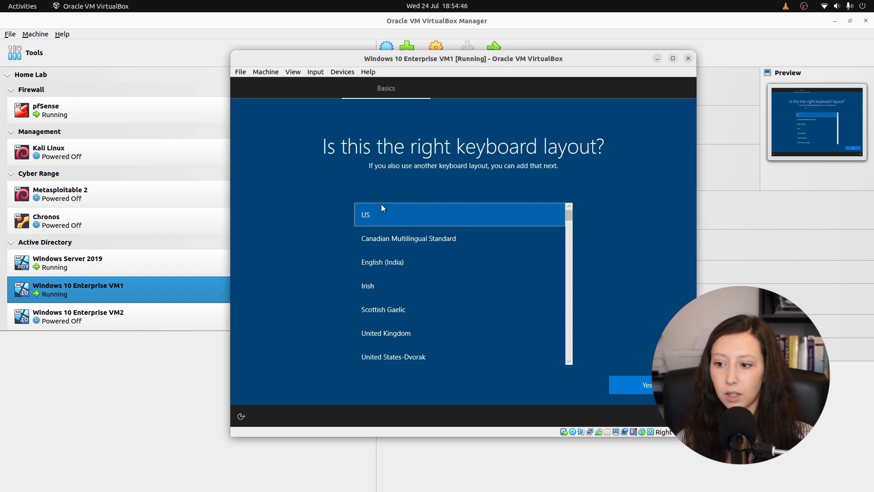
# Confirm the US keyboard layout and create an offline local account with name, password and security questions
pyautogui.click(632, 384)
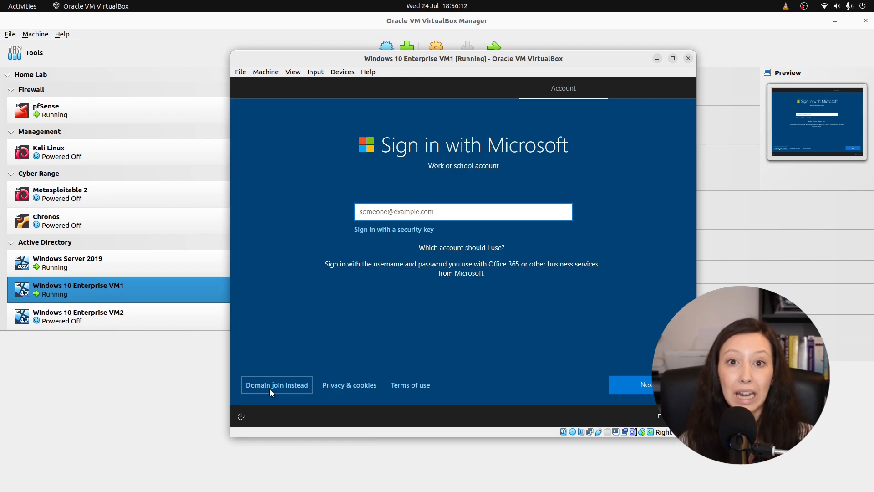
pyautogui.click(270, 390)
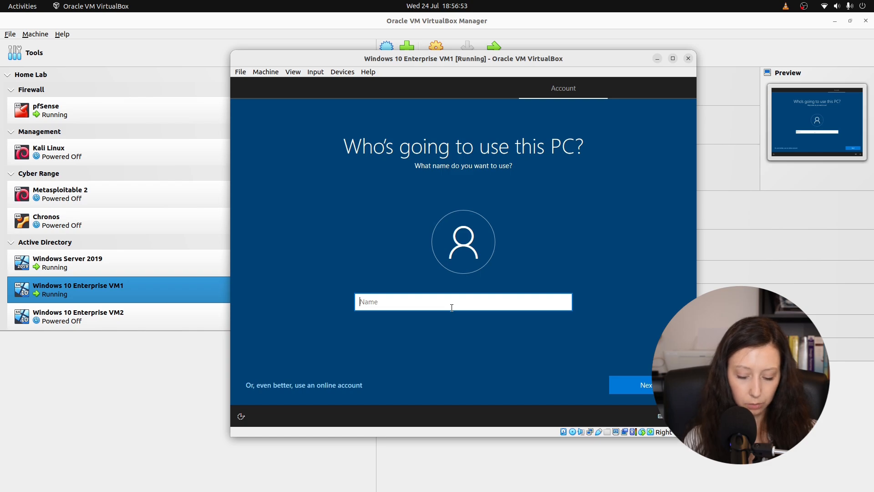
pyautogui.write('sh')
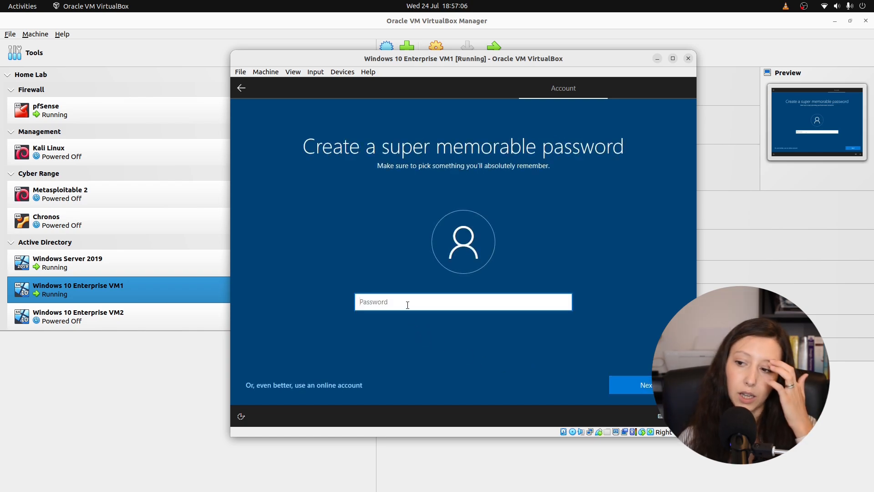
pyautogui.write('•••')
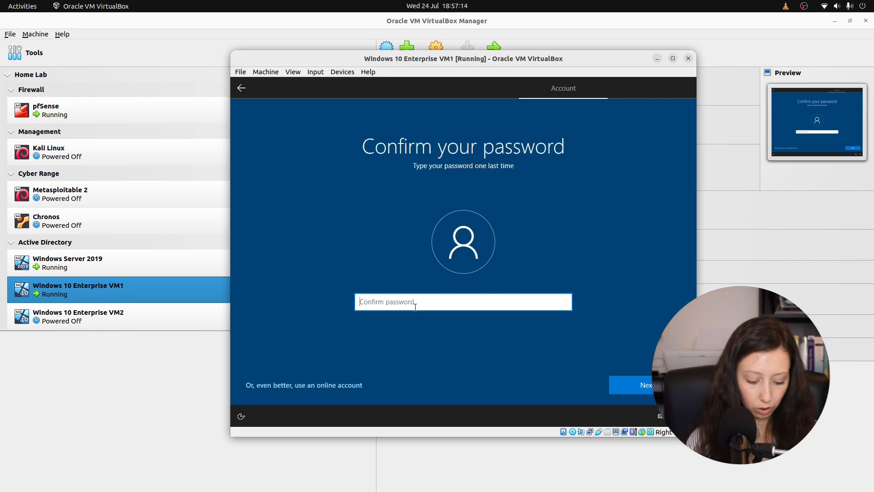
pyautogui.write('•••••')
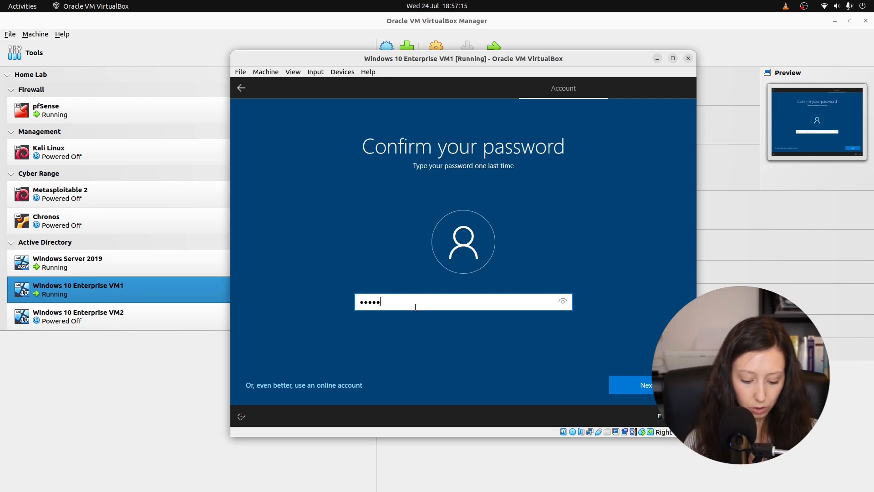
pyautogui.write('•')
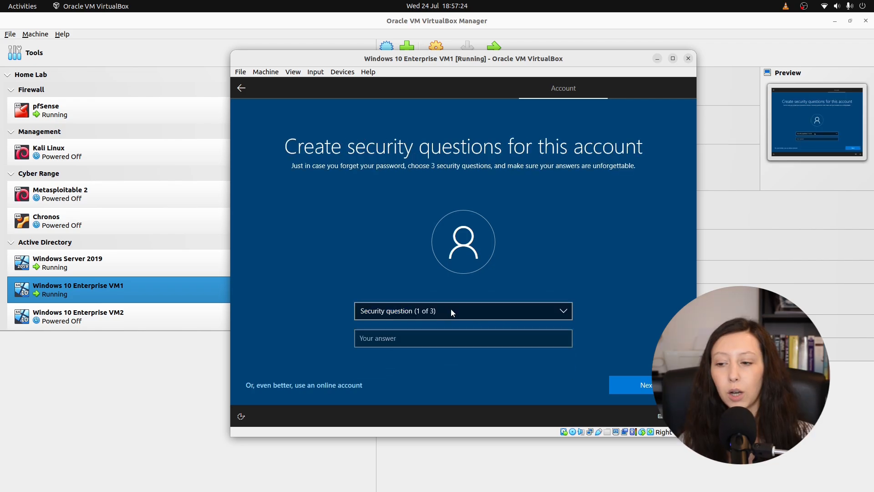
pyautogui.click(451, 308)
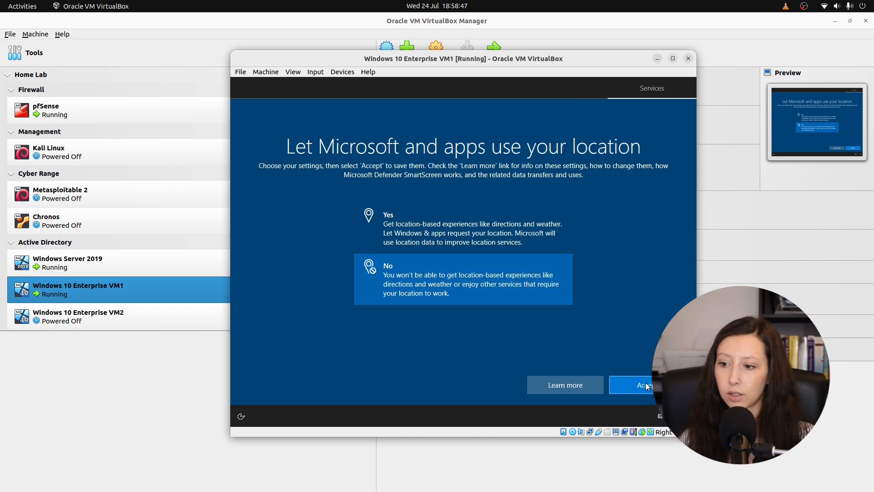
# Decline location, Find my device, optional diagnostics and inking data to complete setup
pyautogui.click(645, 385)
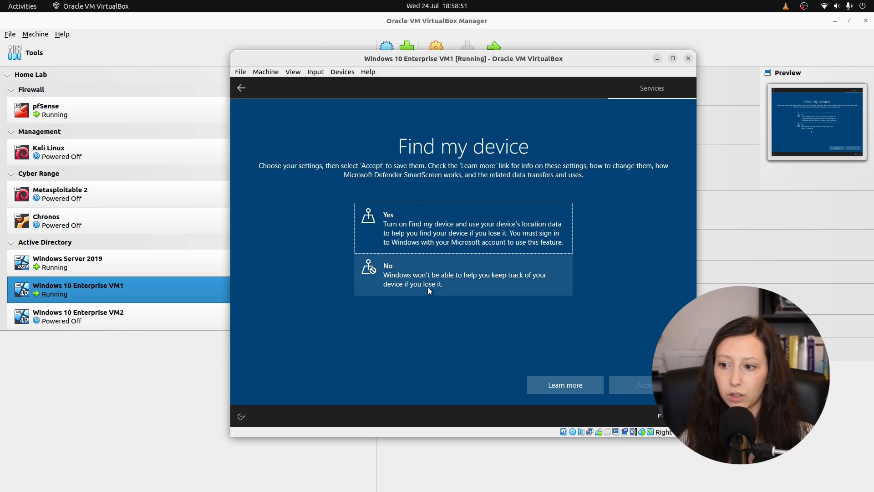
pyautogui.click(429, 286)
pyautogui.click(650, 388)
pyautogui.click(463, 313)
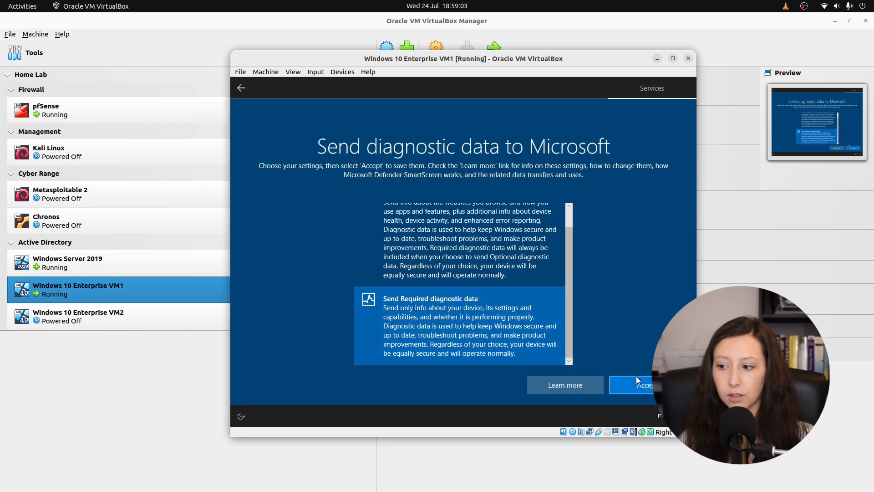
pyautogui.click(636, 378)
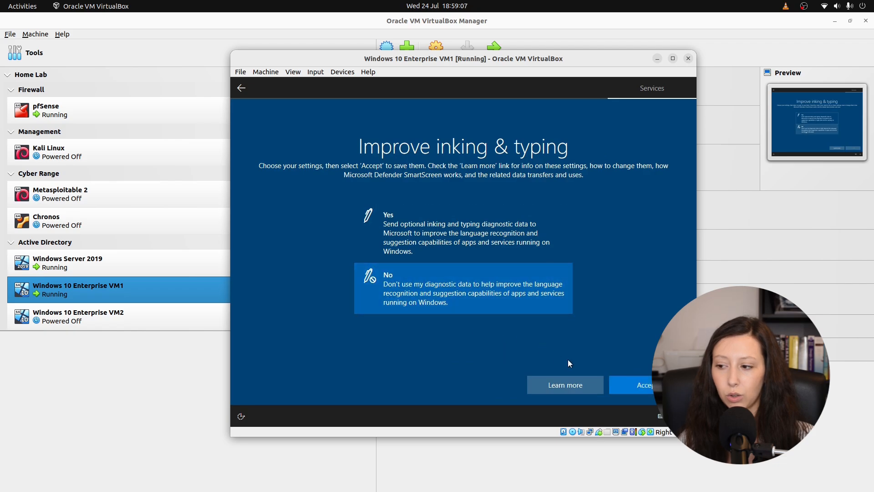
pyautogui.click(620, 386)
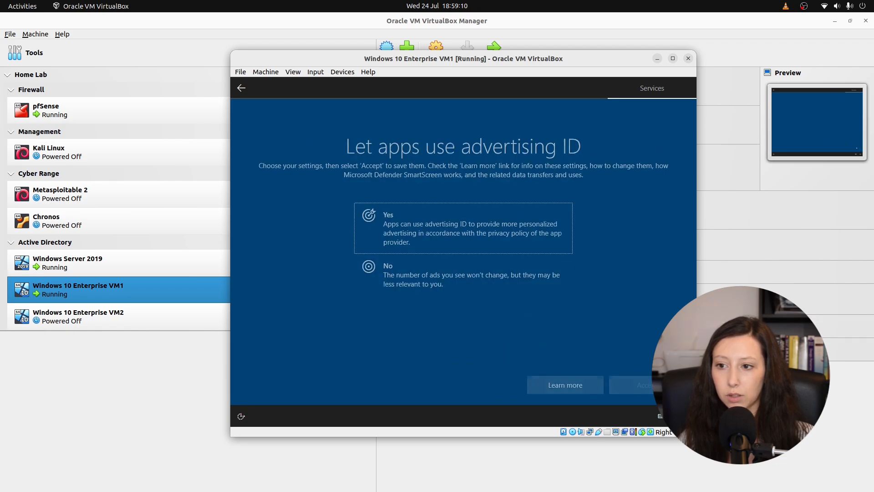
pyautogui.click(642, 386)
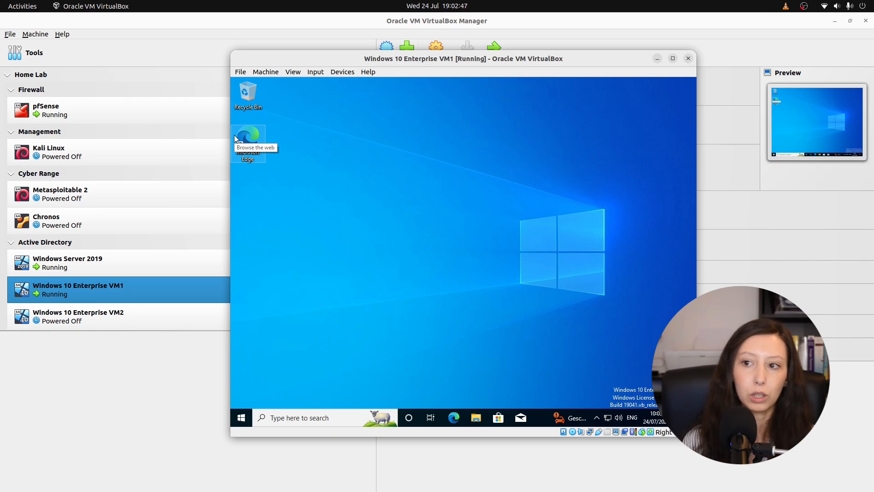
# Eject the Windows installation disc and insert the Guest Additions CD into VM1
pyautogui.click(342, 73)
pyautogui.moveTo(350, 86)
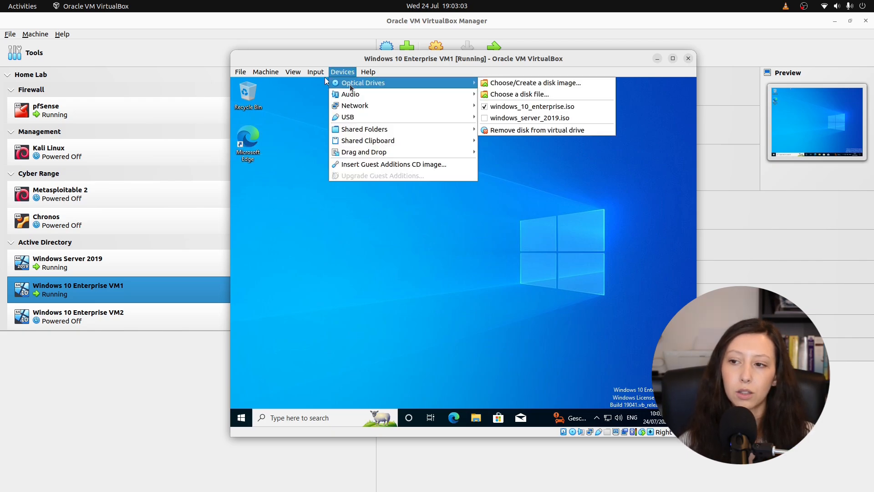
pyautogui.click(508, 130)
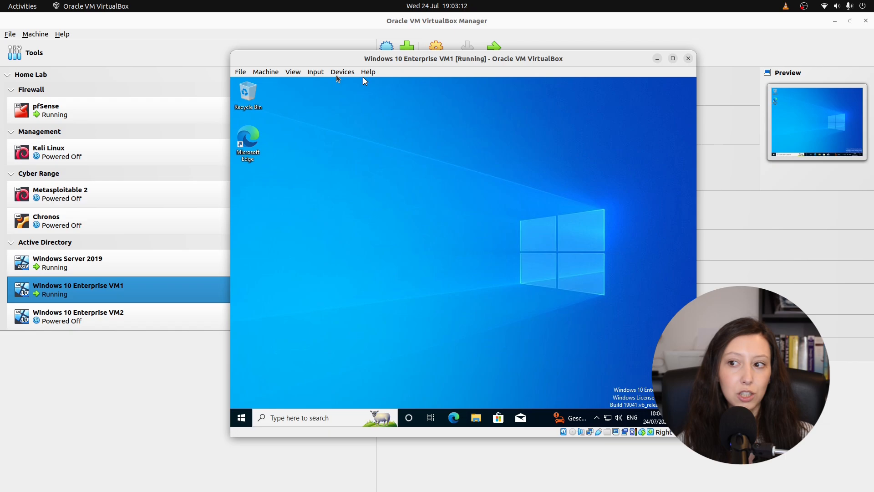
pyautogui.click(339, 72)
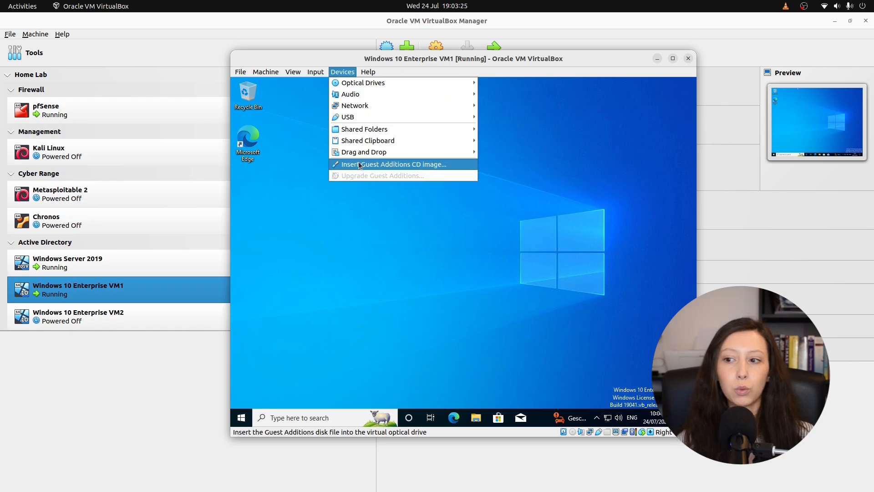
pyautogui.click(423, 166)
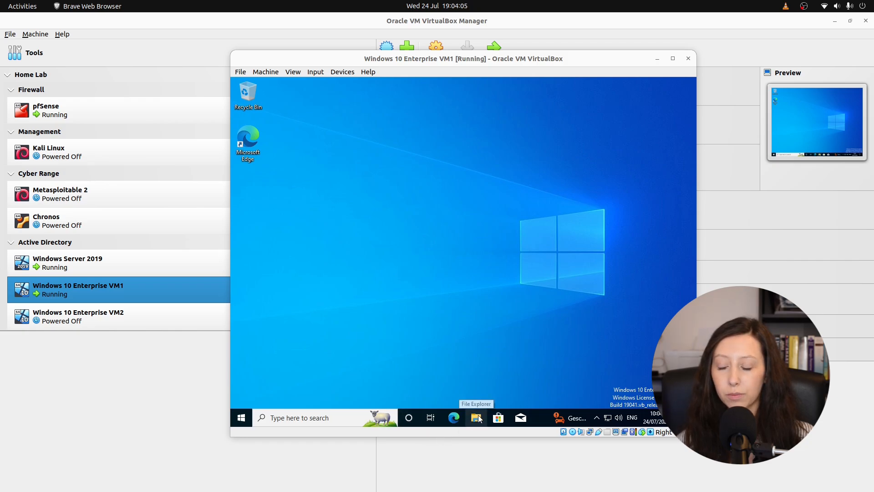
# Run VBoxWindowsAdditions from the CD drive with default location, then finish and reboot
pyautogui.click(480, 419)
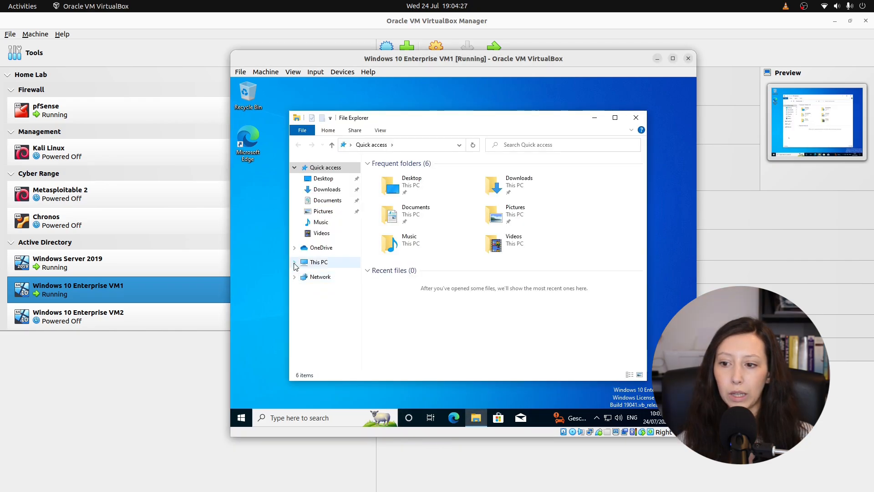
pyautogui.click(294, 263)
pyautogui.scroll(-1, 309, 292)
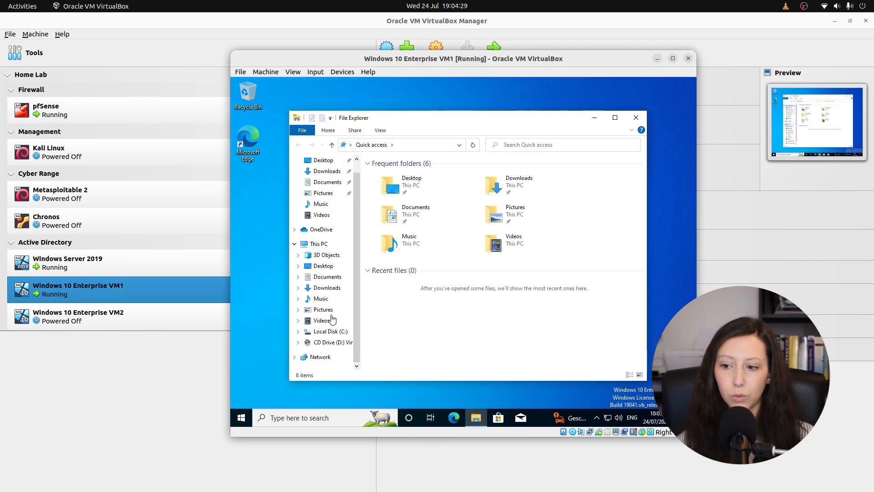
pyautogui.click(329, 346)
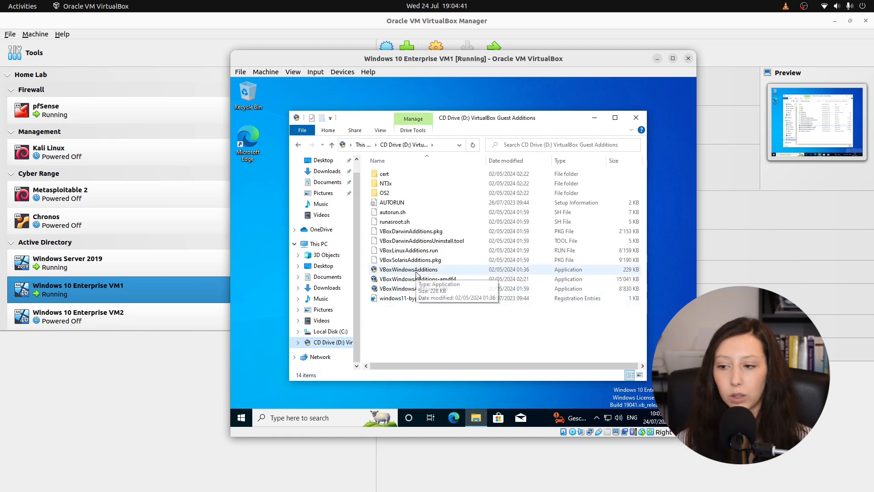
pyautogui.doubleClick(416, 271)
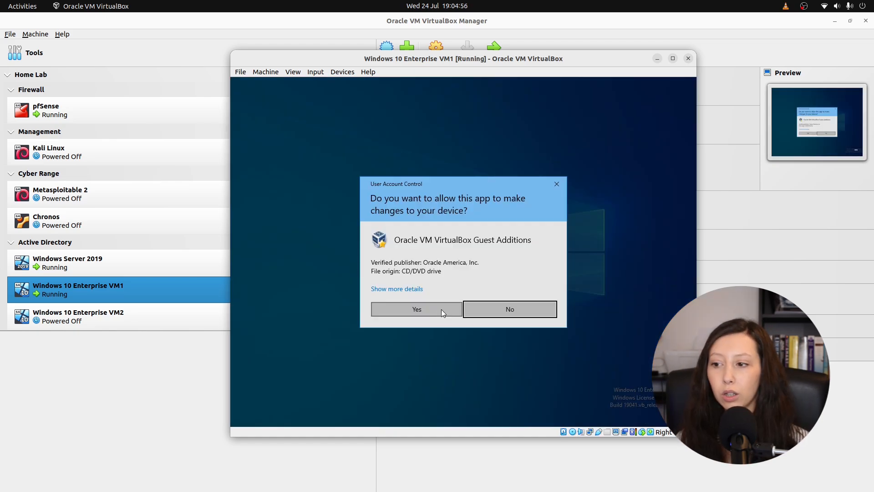
pyautogui.click(441, 310)
pyautogui.click(526, 322)
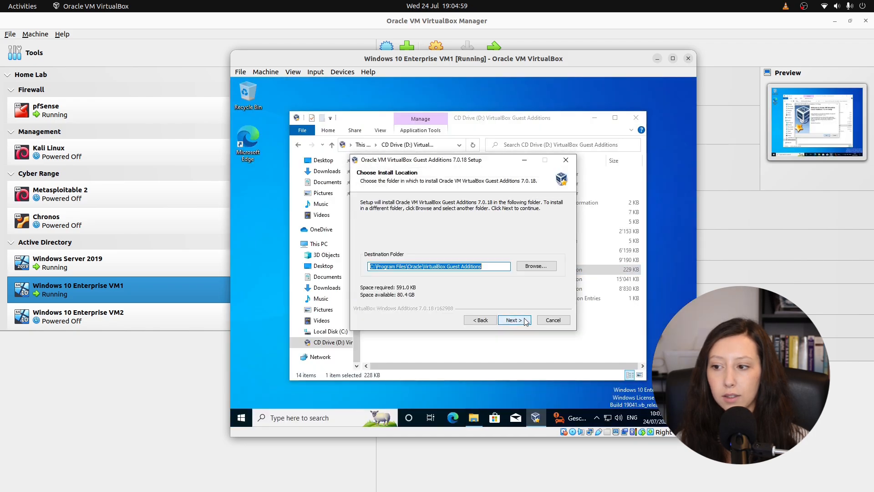
pyautogui.click(524, 322)
pyautogui.click(523, 321)
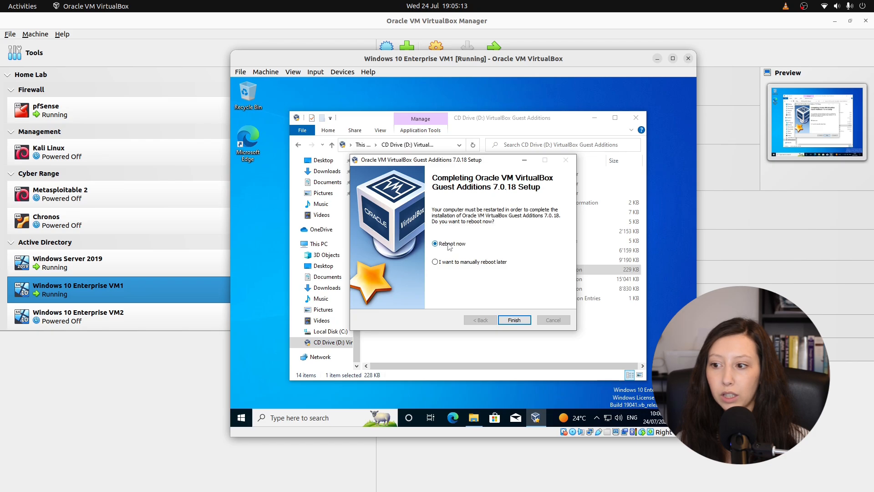
pyautogui.click(511, 320)
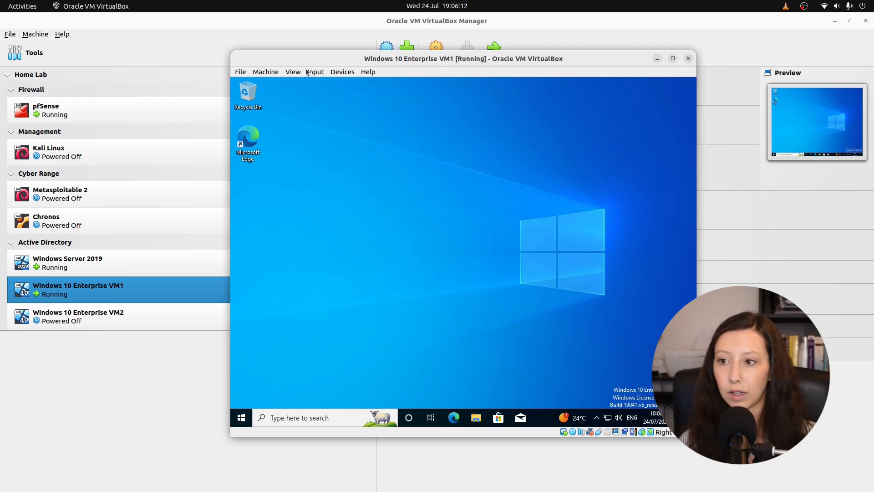
# Eject the disc from VM1's virtual optical drive
pyautogui.click(342, 72)
pyautogui.moveTo(343, 84)
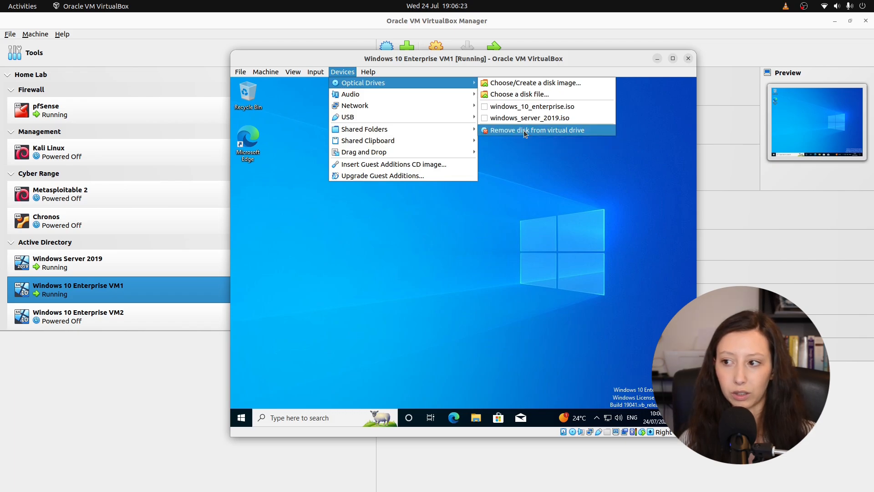
pyautogui.click(524, 130)
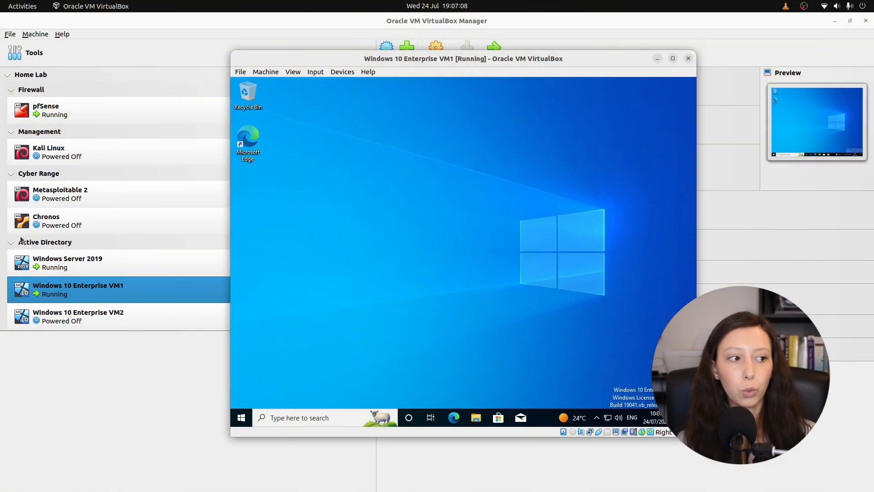
# Search for 'this' and open the This PC system information page
pyautogui.click(273, 417)
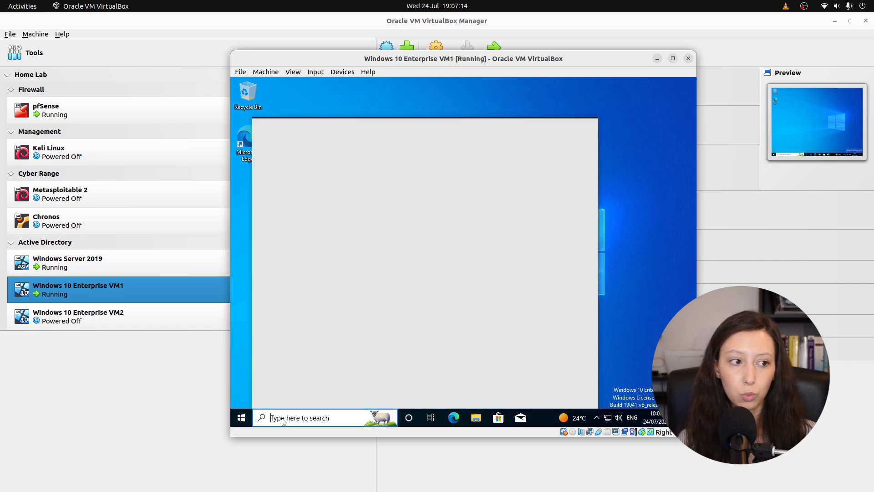
pyautogui.write('this')
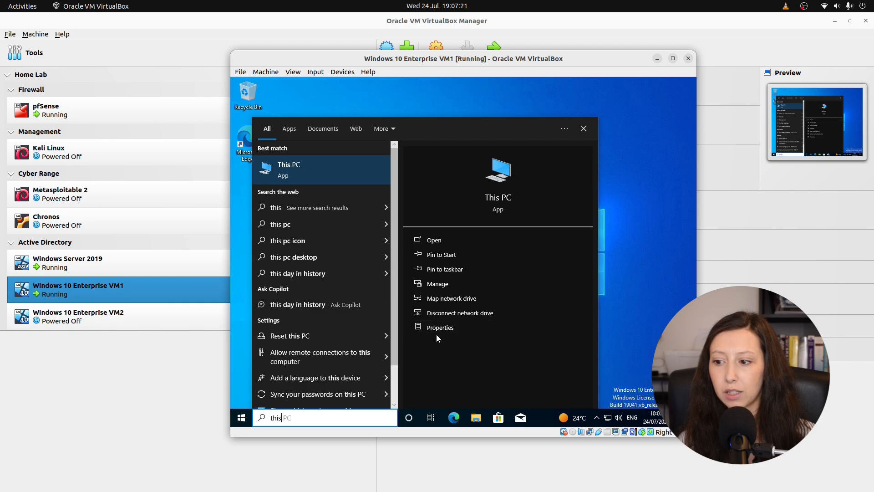
pyautogui.click(438, 328)
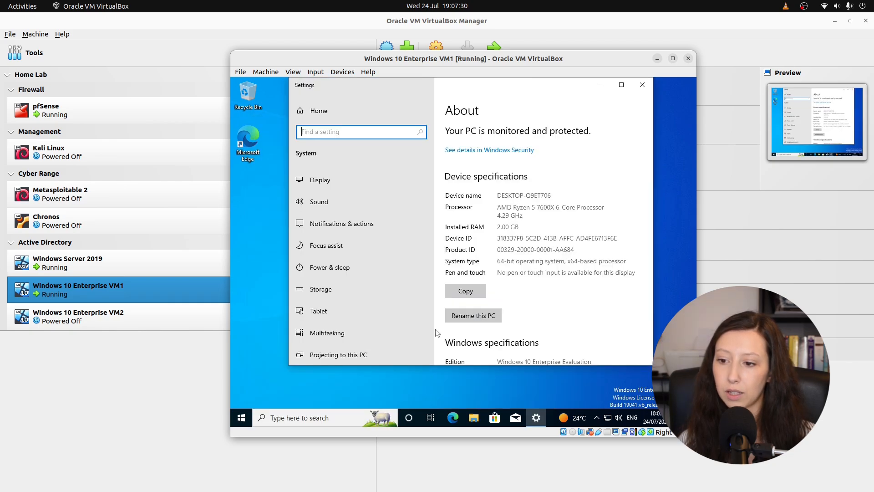
# Maximise the windows and set computer name Win10-VM1 with domain ad.lab in System Properties
pyautogui.click(674, 58)
pyautogui.doubleClick(440, 55)
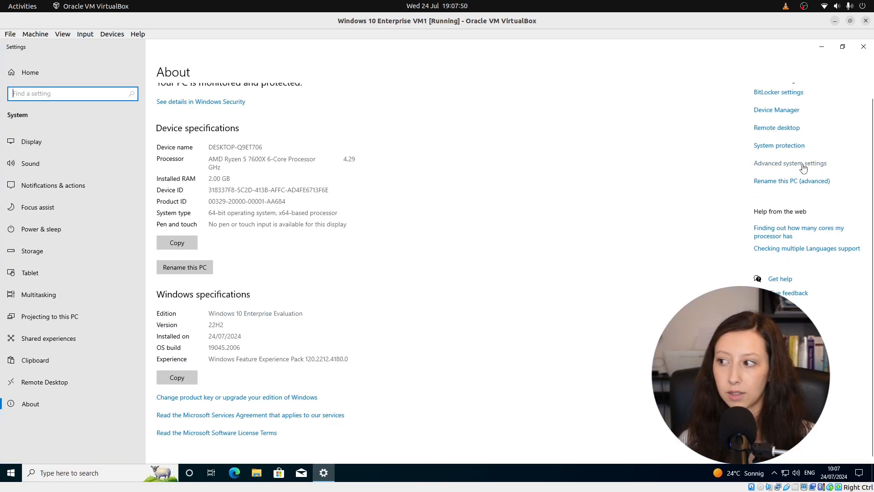
pyautogui.click(766, 164)
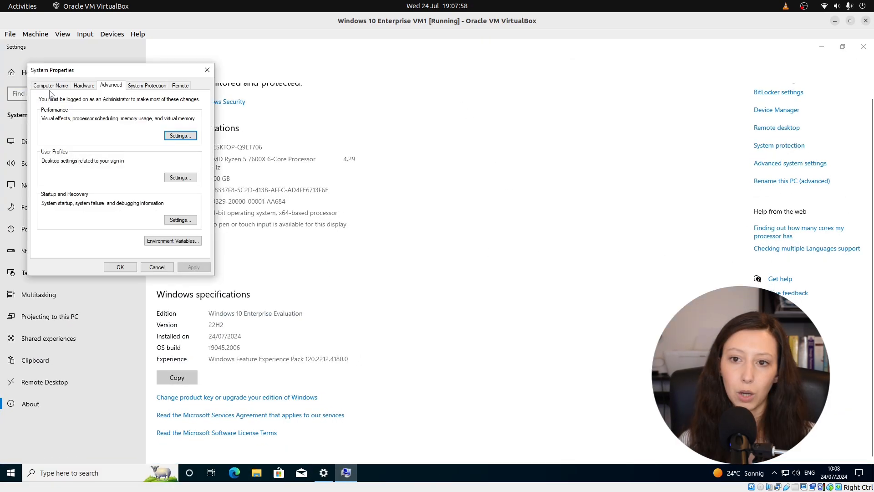
pyautogui.click(51, 86)
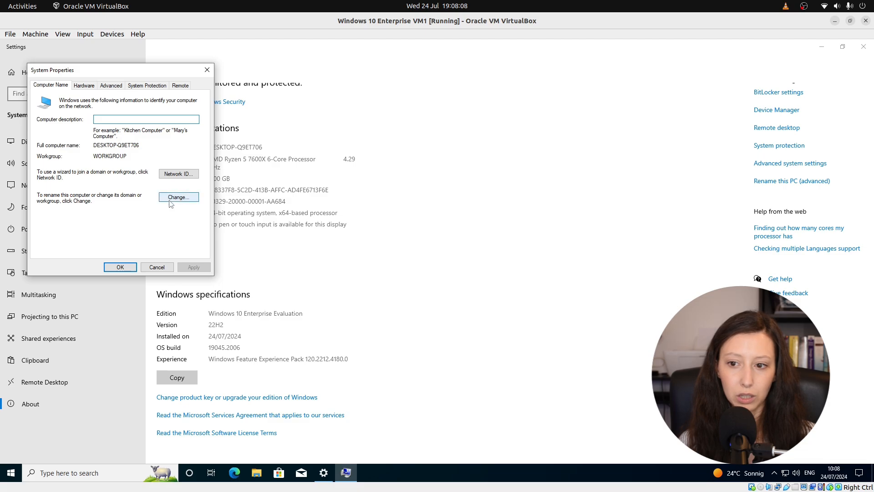
pyautogui.click(170, 199)
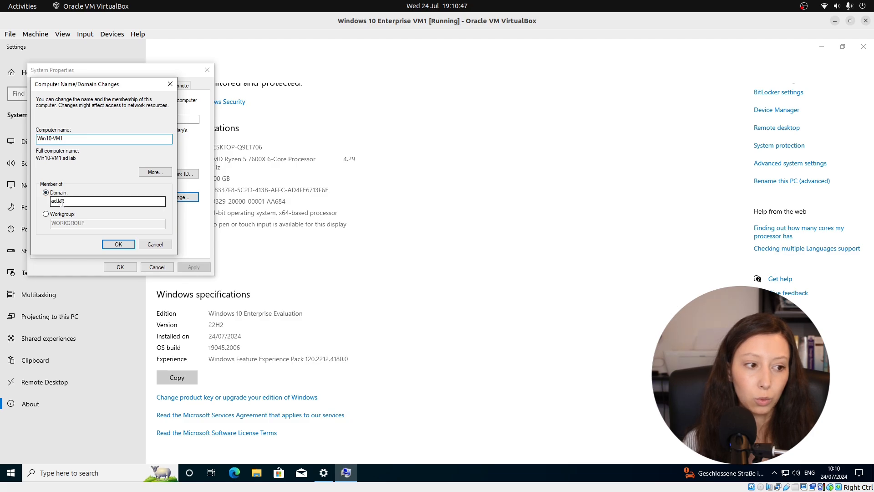
pyautogui.click(154, 172)
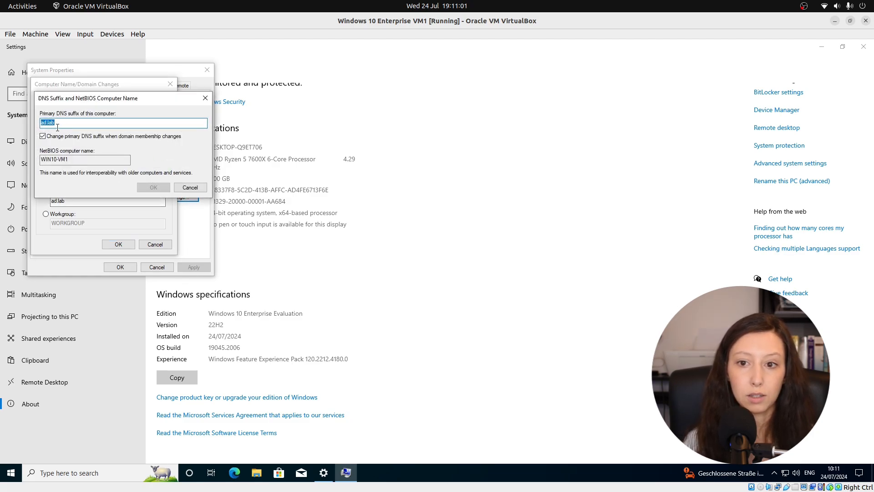
pyautogui.click(187, 188)
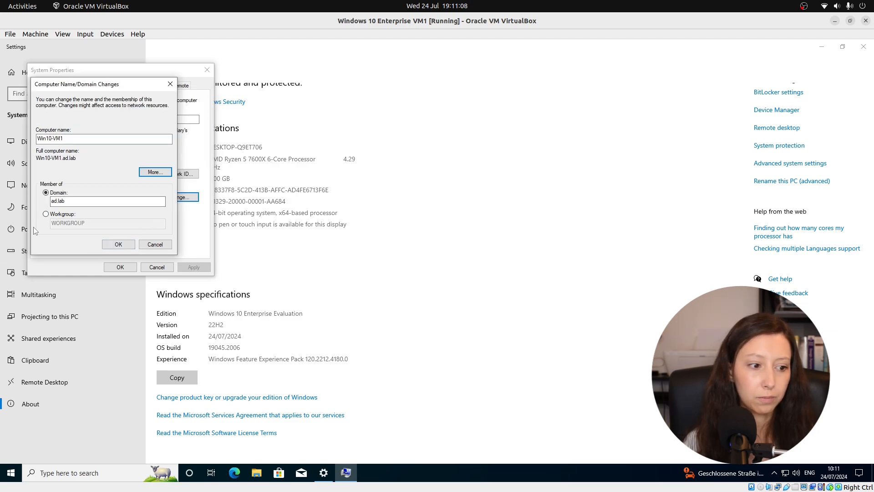
pyautogui.click(111, 245)
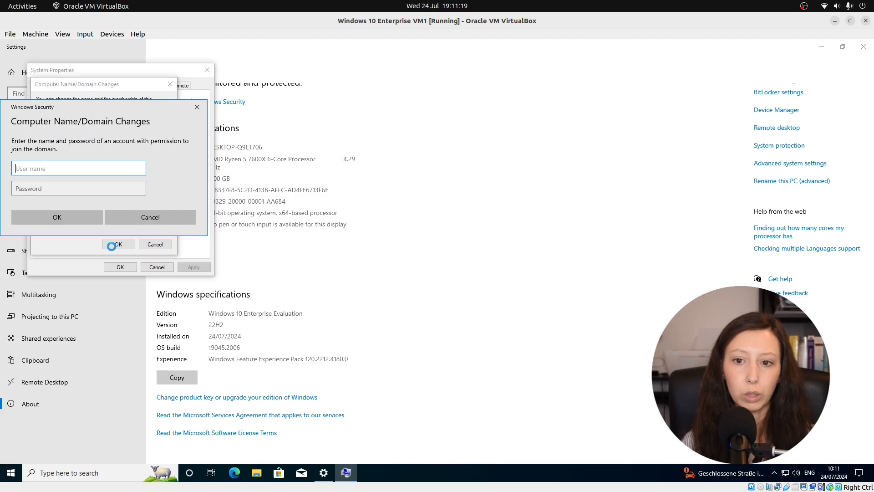
# Enter the domain admin user name and password to join ad.lab
pyautogui.moveTo(138, 115); pyautogui.dragTo(171, 114)
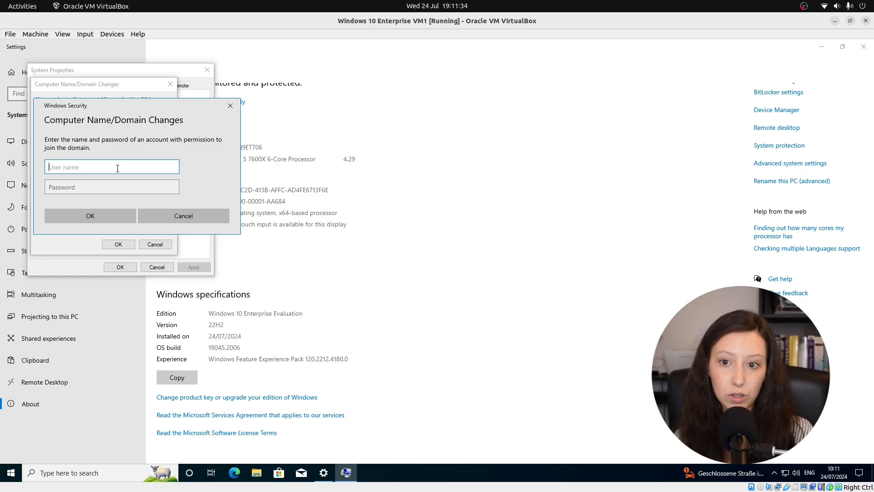
pyautogui.write('SoBatistaCyber')
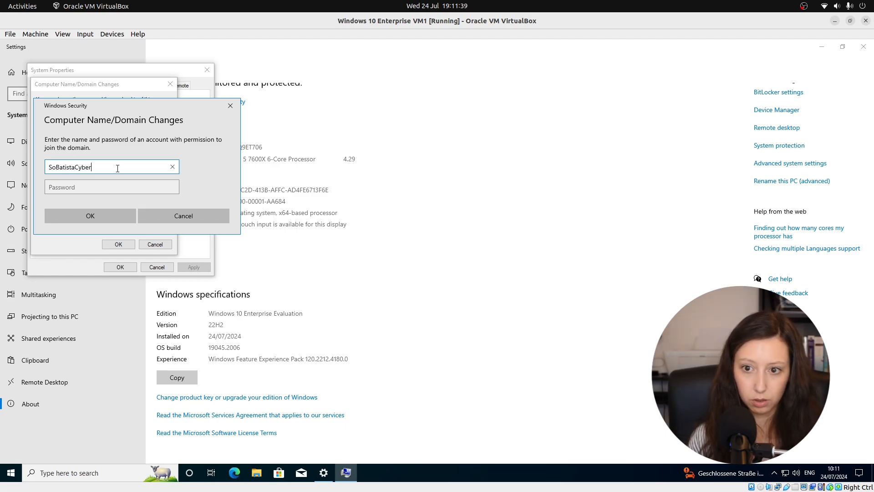
pyautogui.press('Tab')
pyautogui.write('**********')
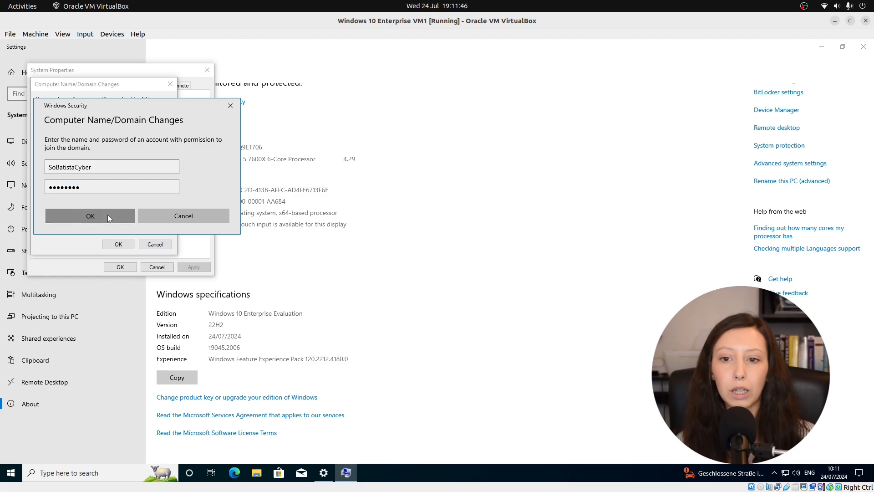
pyautogui.click(107, 215)
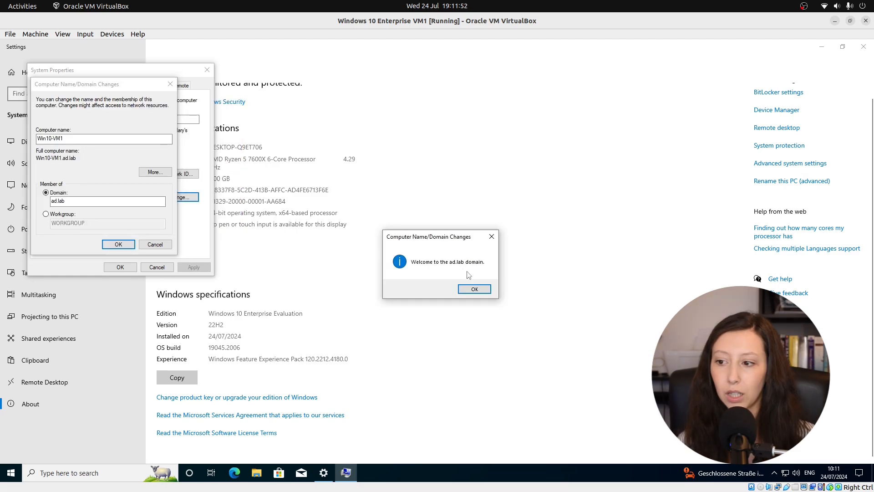
# Acknowledge the welcome and restart notices, close System Properties and restart VM1
pyautogui.click(474, 294)
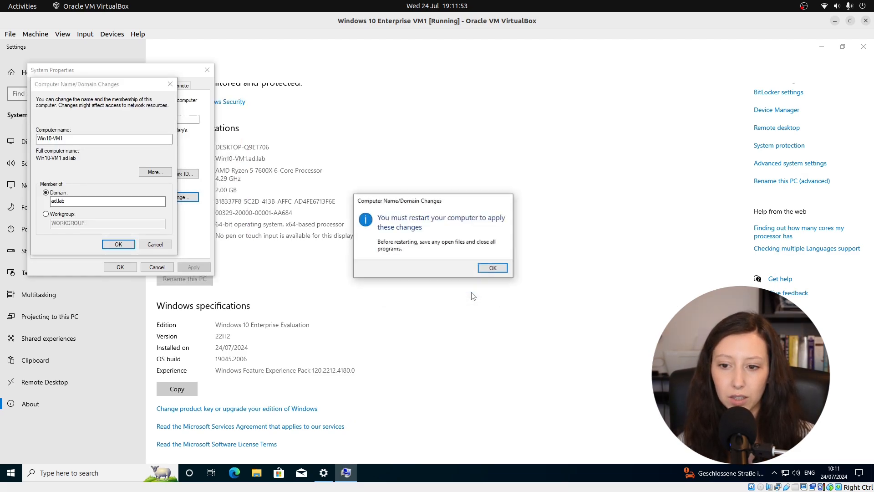
pyautogui.click(493, 267)
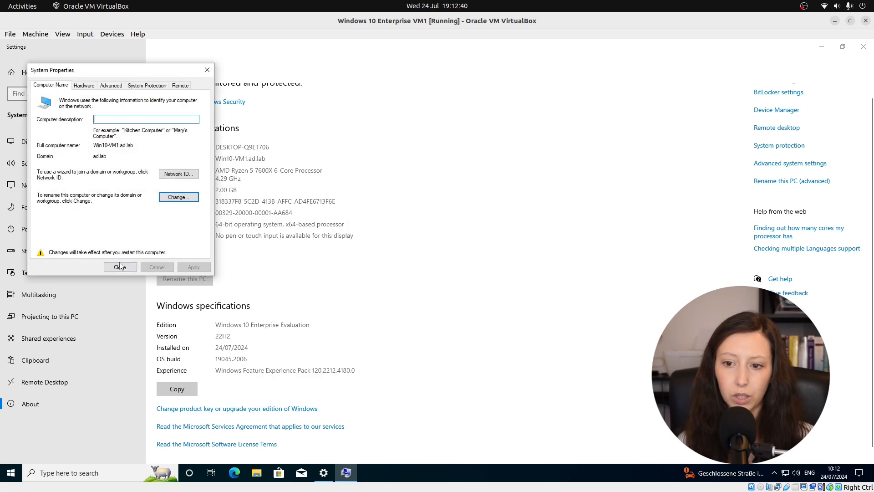
pyautogui.click(119, 267)
pyautogui.click(436, 265)
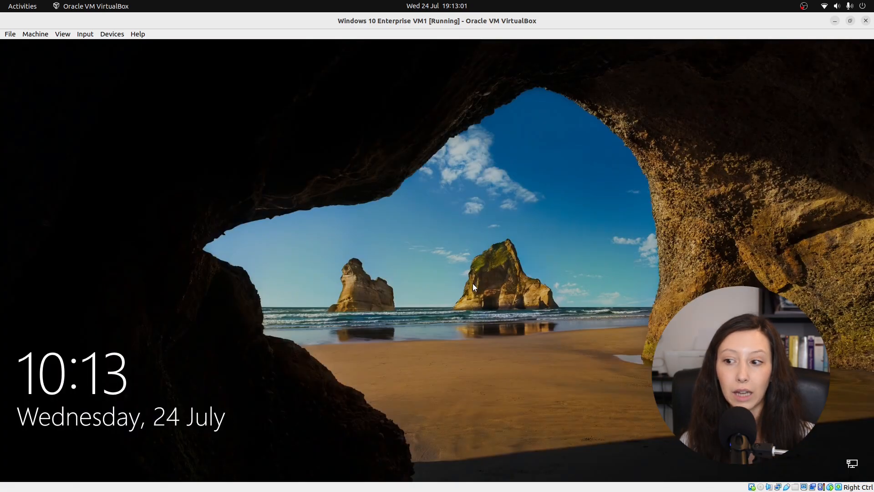
pyautogui.click(473, 283)
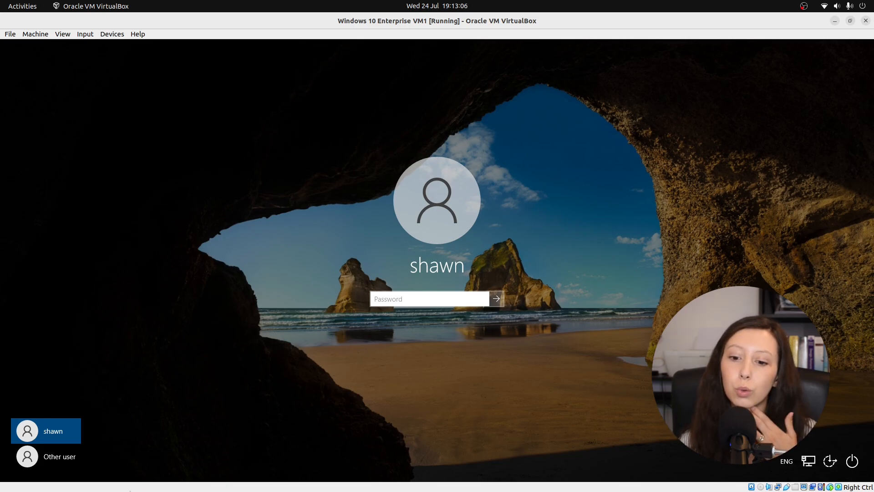
# Sign in as Other user with the domain user's name and password
pyautogui.click(59, 459)
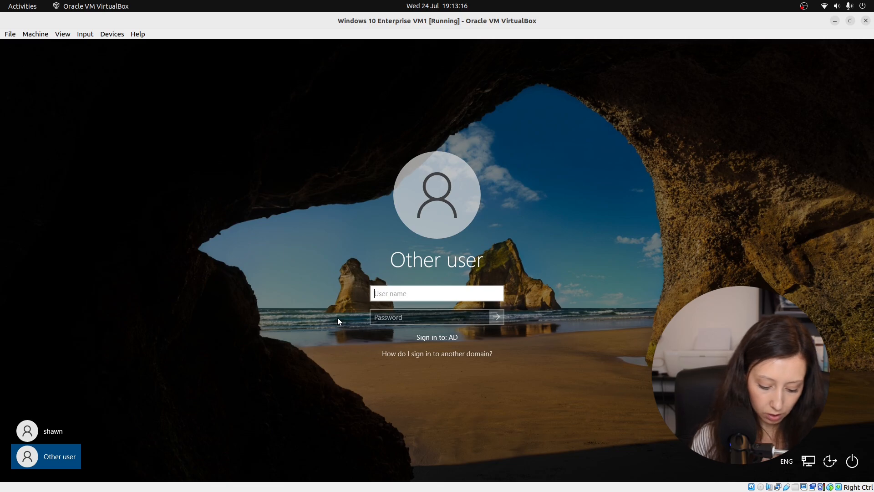
pyautogui.write('Shawn.Spencer')
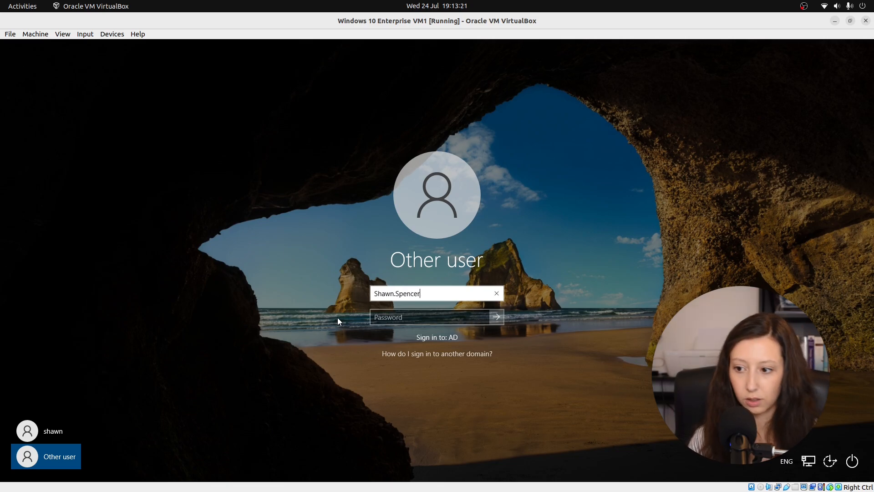
pyautogui.press('Tab')
pyautogui.write('••')
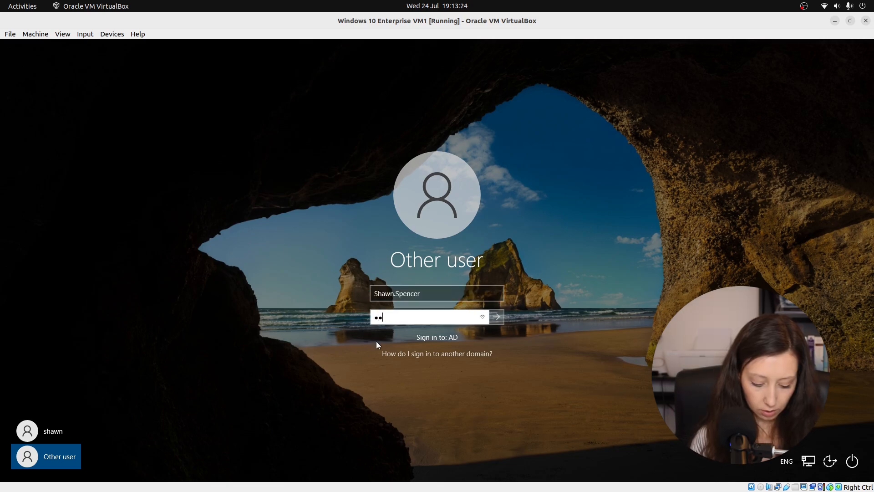
pyautogui.write('•••••••')
pyautogui.press('Return')
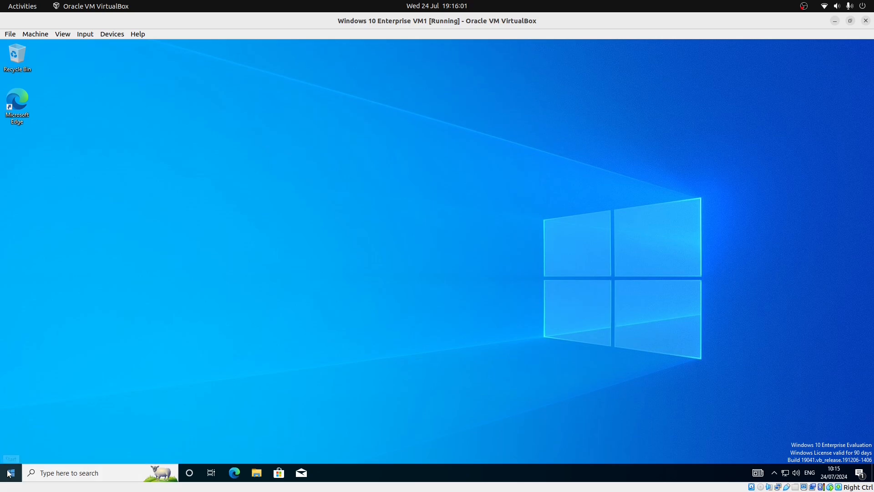
# Open Windows PowerShell from the Start button's quick menu
pyautogui.rightClick(9, 474)
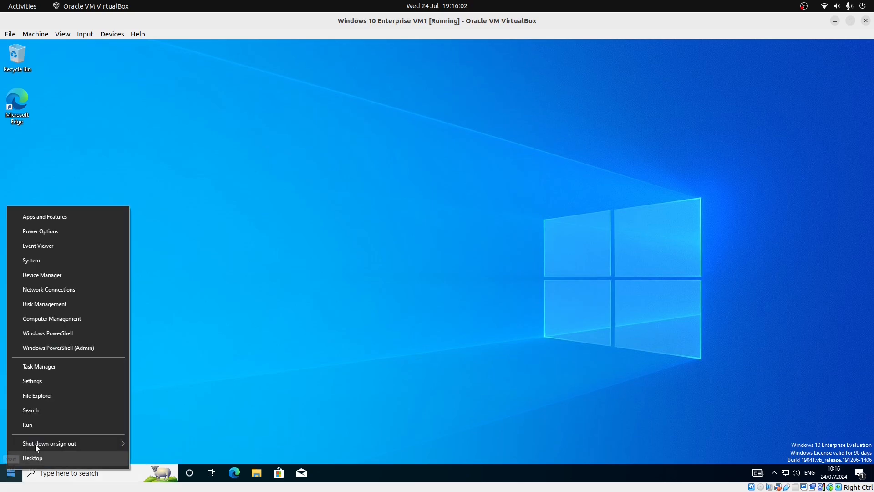
pyautogui.click(50, 332)
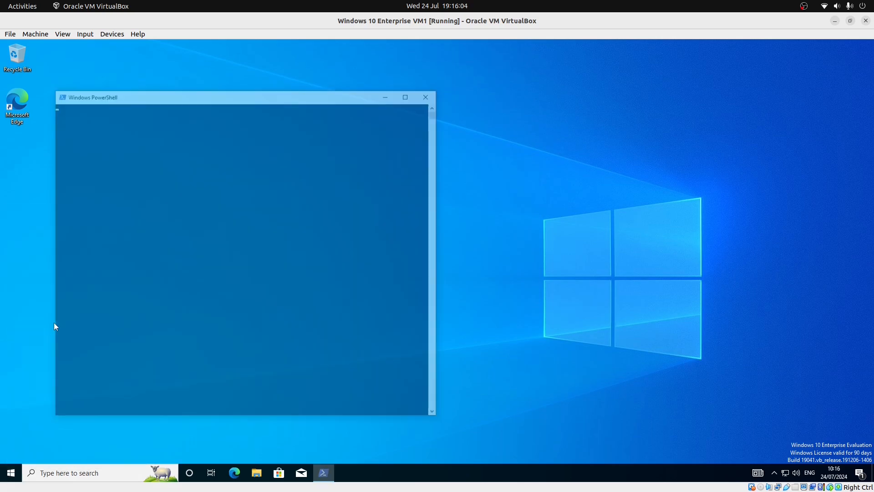
pyautogui.click(215, 155)
pyautogui.press('Escape')
# Run whoami and copy the returned ad domain user name
pyautogui.write('whoami')
pyautogui.press('Return')
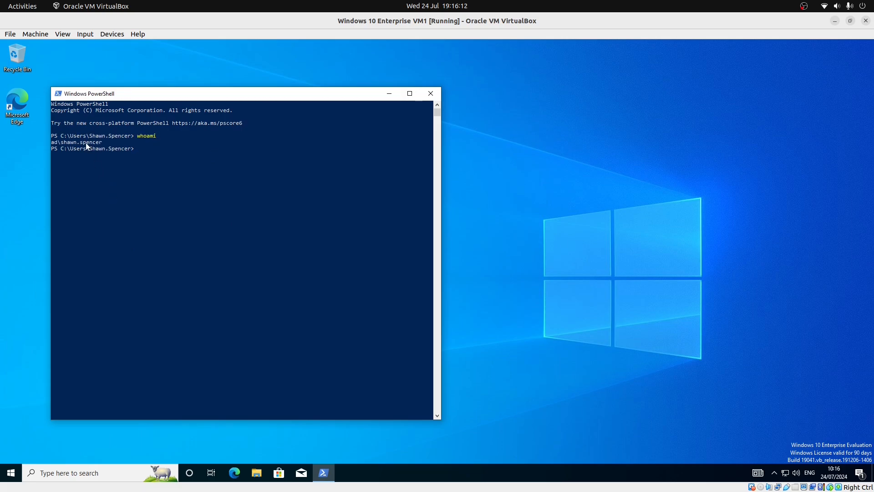
pyautogui.doubleClick(81, 144)
pyautogui.rightClick(89, 144)
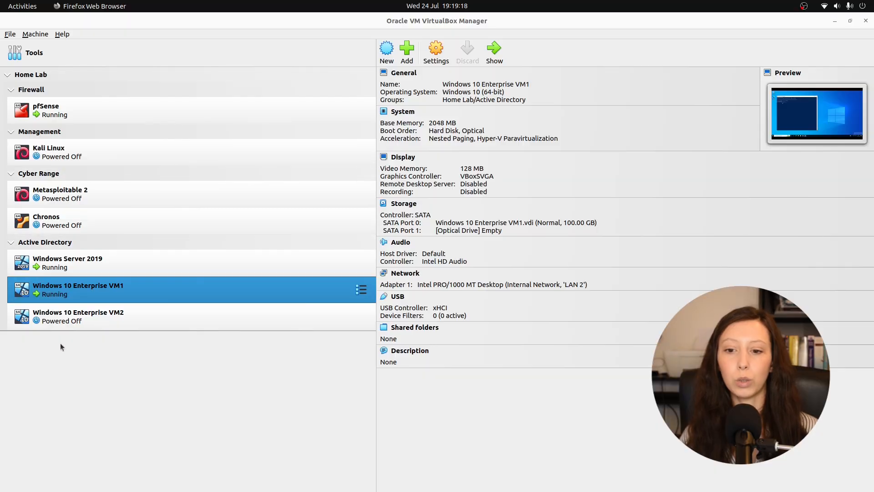
# Select only Windows 10 Enterprise VM2 and boot it
pyautogui.keyDown('ctrl'); pyautogui.click(75, 321); pyautogui.keyUp('ctrl')
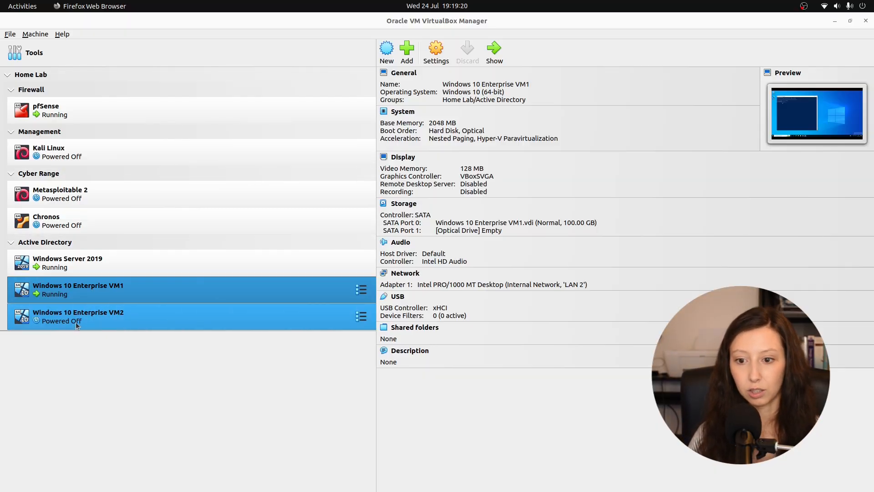
pyautogui.click(76, 322)
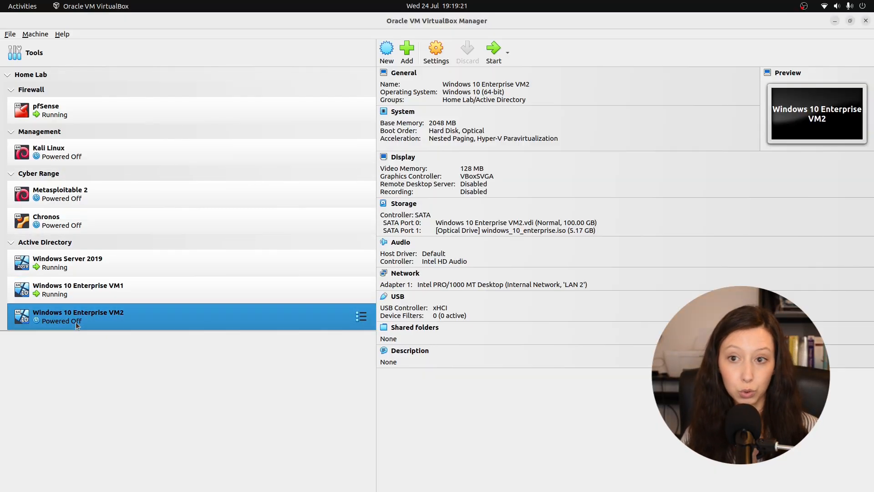
pyautogui.click(494, 54)
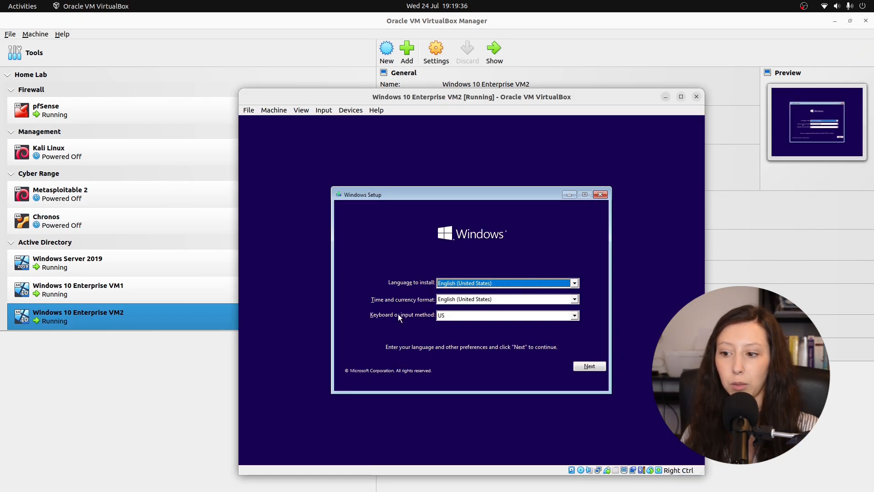
# Keep default language, accept the license and custom-install onto the 100 GB unallocated drive
pyautogui.click(575, 284)
pyautogui.click(488, 281)
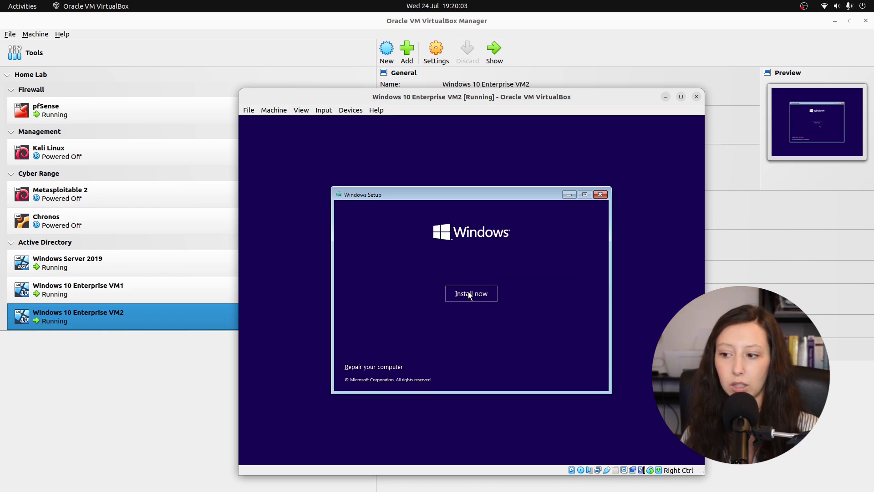
pyautogui.click(470, 295)
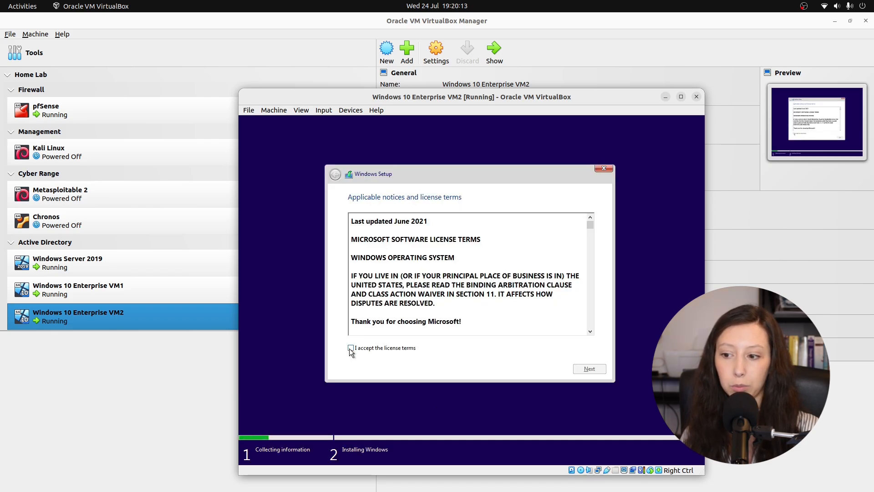
pyautogui.click(350, 348)
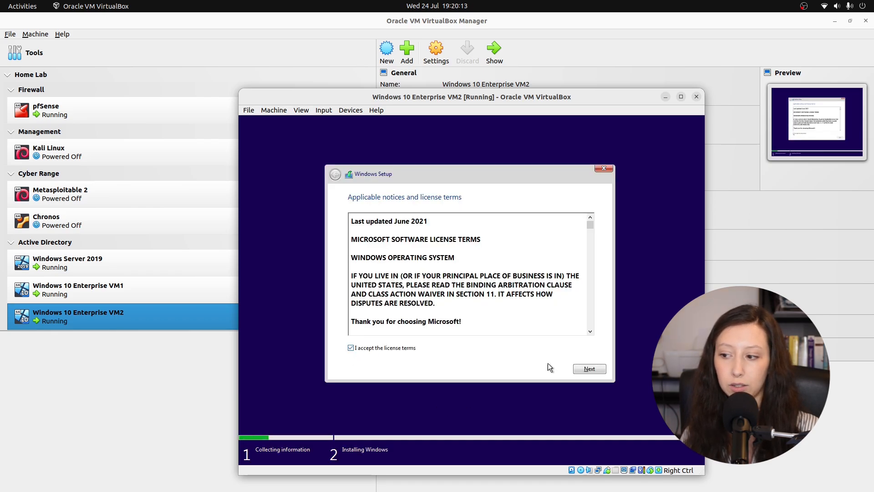
pyautogui.click(604, 372)
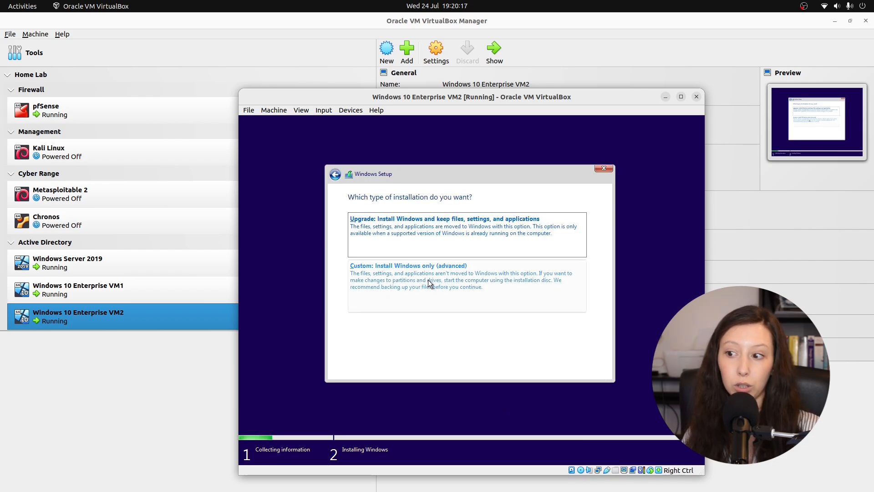
pyautogui.click(428, 280)
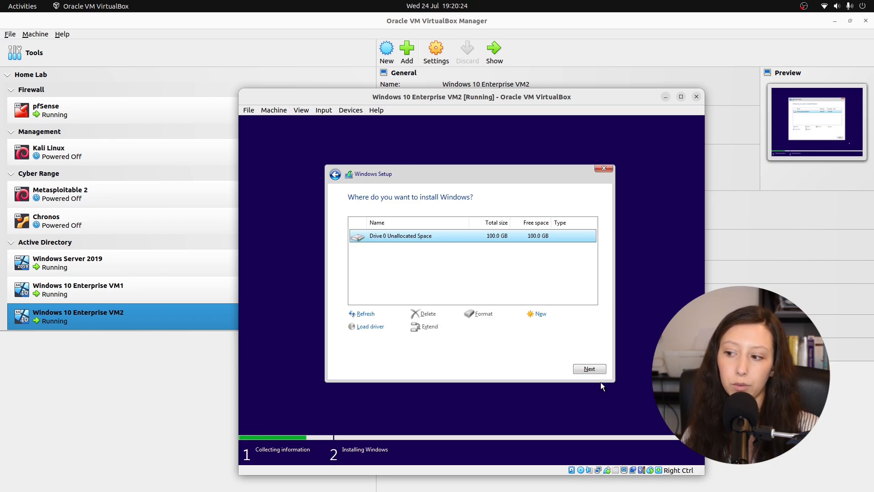
pyautogui.click(590, 369)
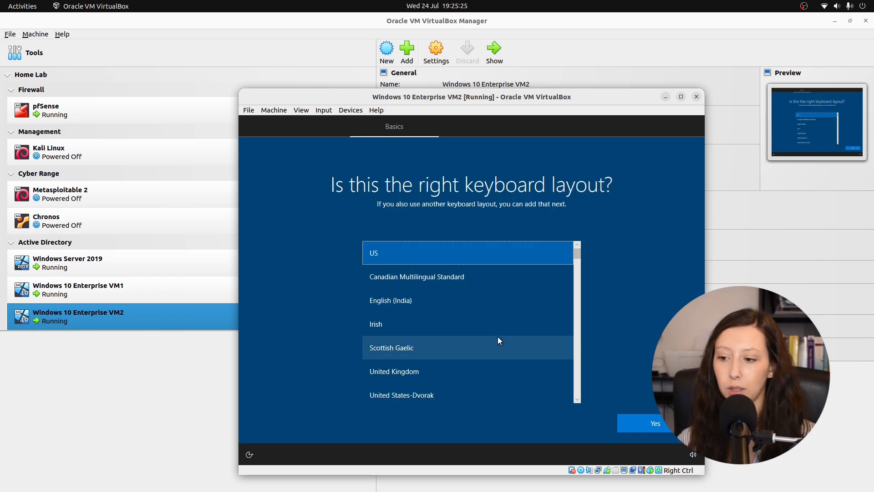
# Skip the second keyboard layout and create an offline local account with a password and security questions
pyautogui.scroll(-3, 496, 337)
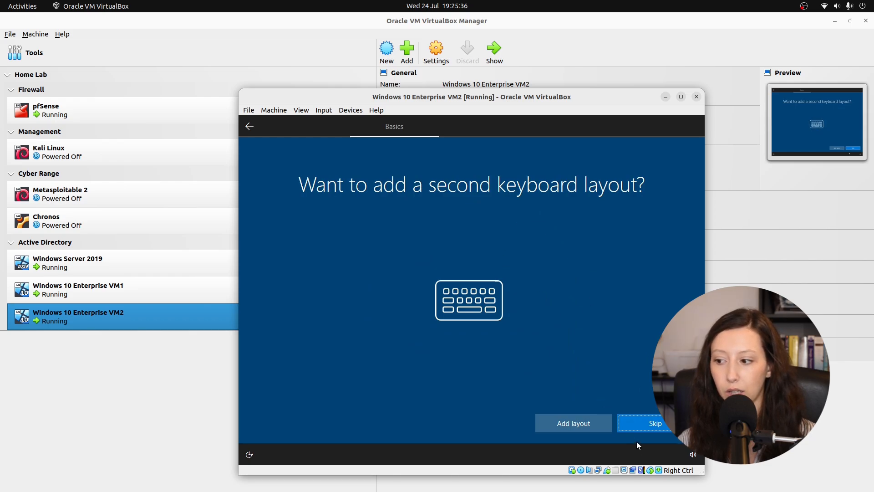
pyautogui.click(646, 422)
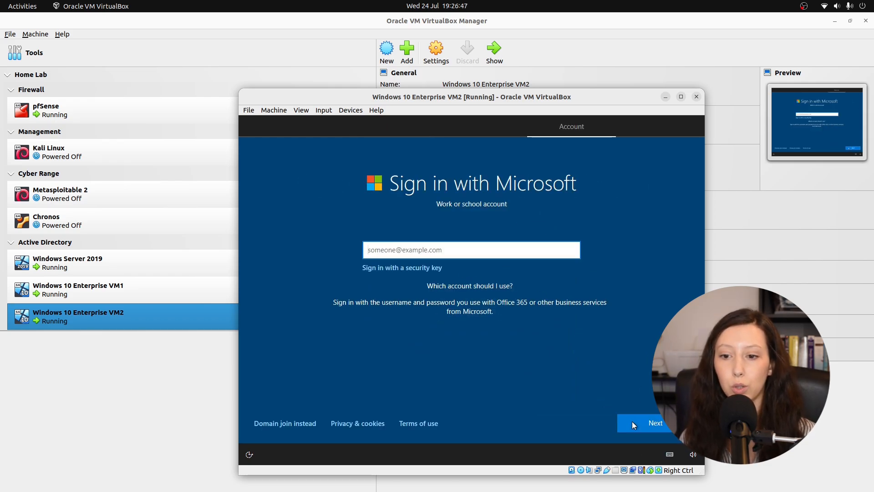
pyautogui.click(275, 426)
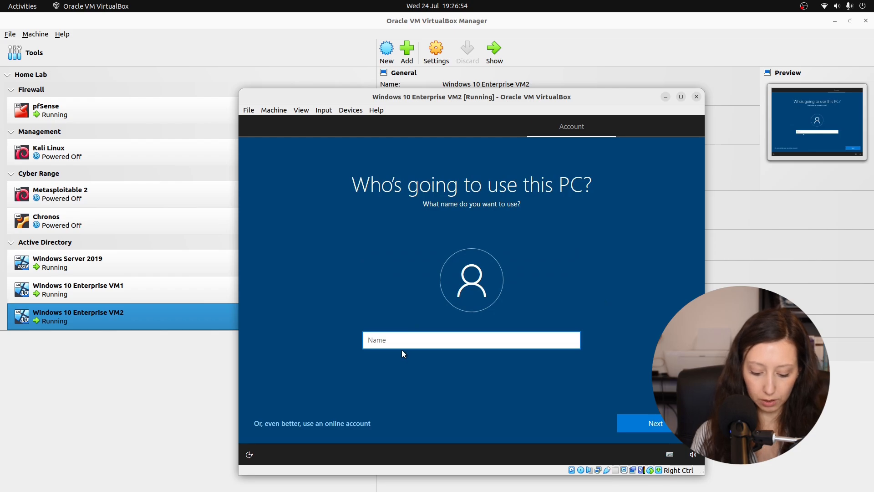
pyautogui.write('juliet')
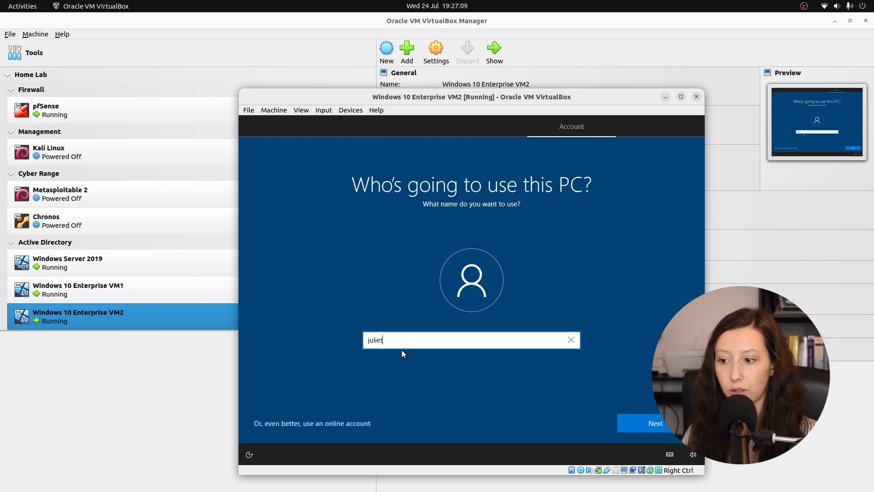
pyautogui.click(654, 425)
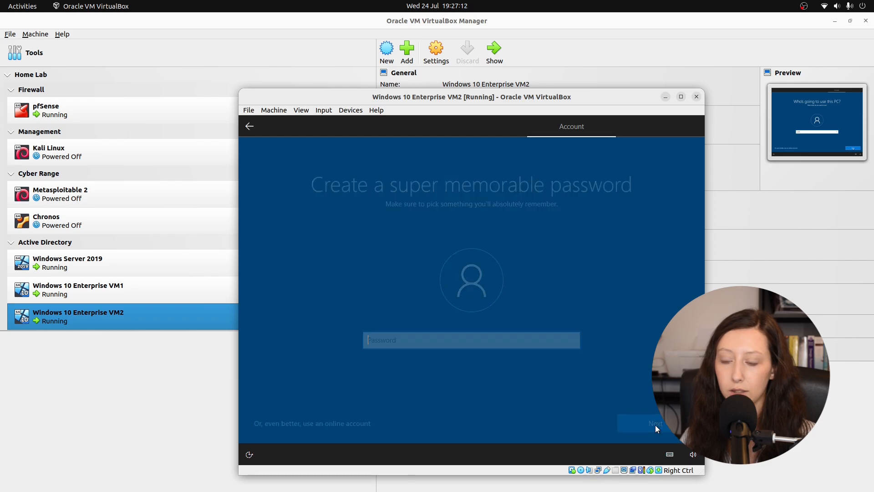
pyautogui.write('***')
pyautogui.press('Return')
pyautogui.write('******')
pyautogui.press('Return')
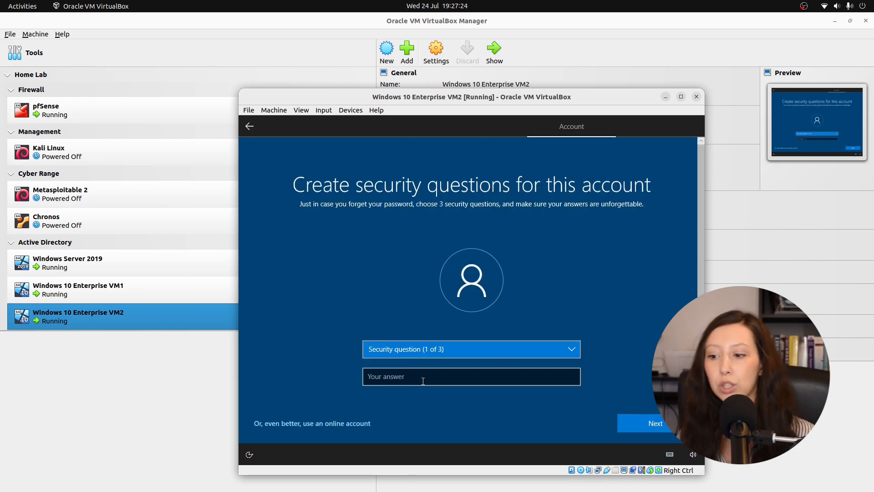
pyautogui.click(421, 351)
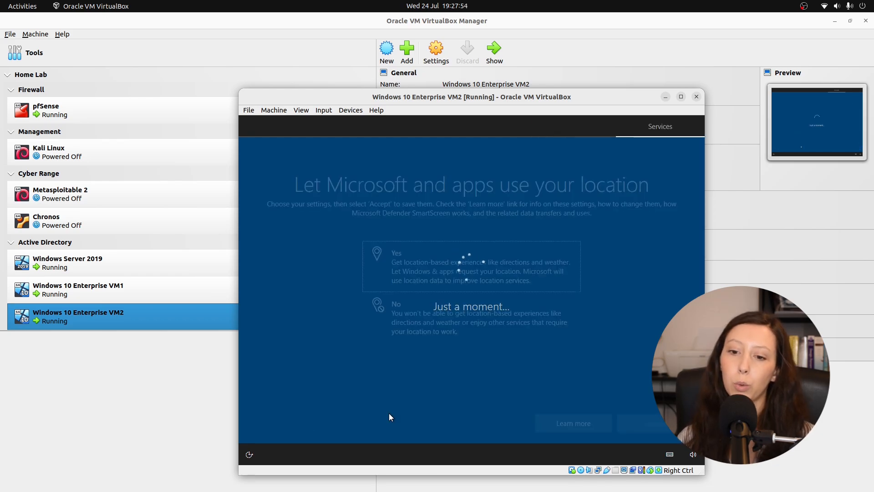
# Decline location access and Find my device, and send only required diagnostic data
pyautogui.click(428, 319)
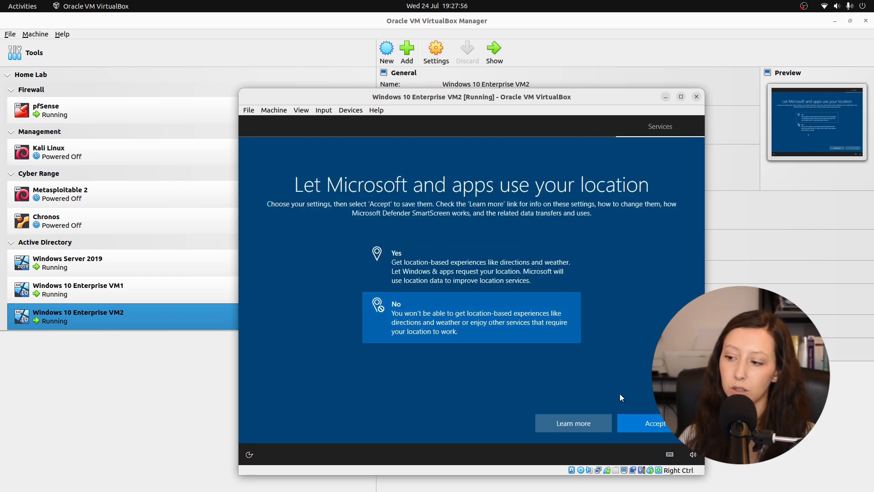
pyautogui.click(631, 421)
pyautogui.click(513, 326)
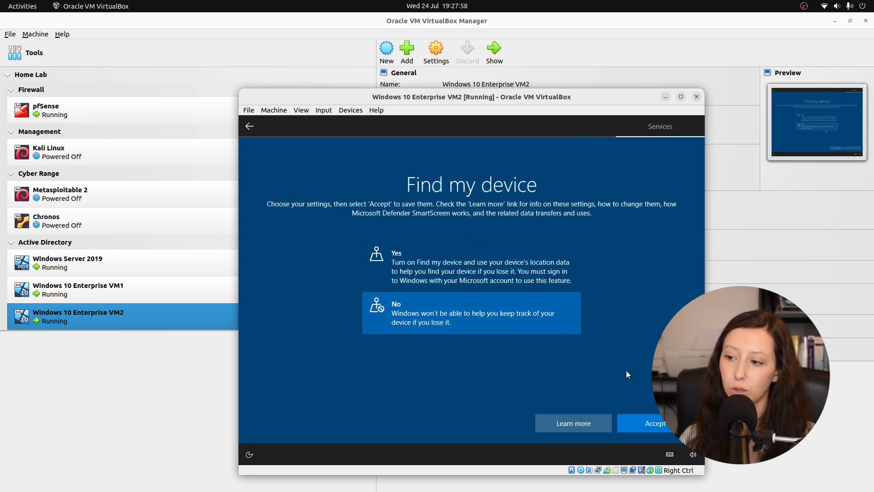
pyautogui.click(659, 423)
pyautogui.click(542, 359)
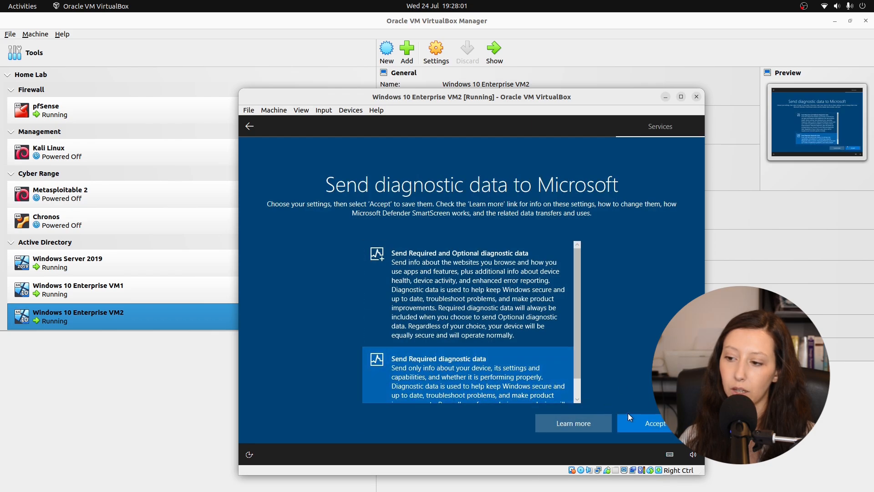
pyautogui.click(652, 427)
# Decline inking and typing data, tailored experiences and the advertising ID to finish setup
pyautogui.click(455, 336)
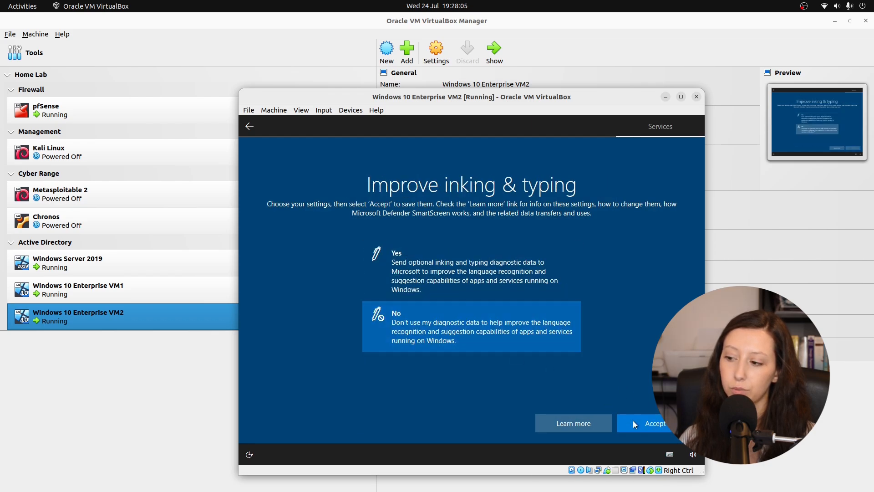
pyautogui.click(633, 421)
pyautogui.click(468, 312)
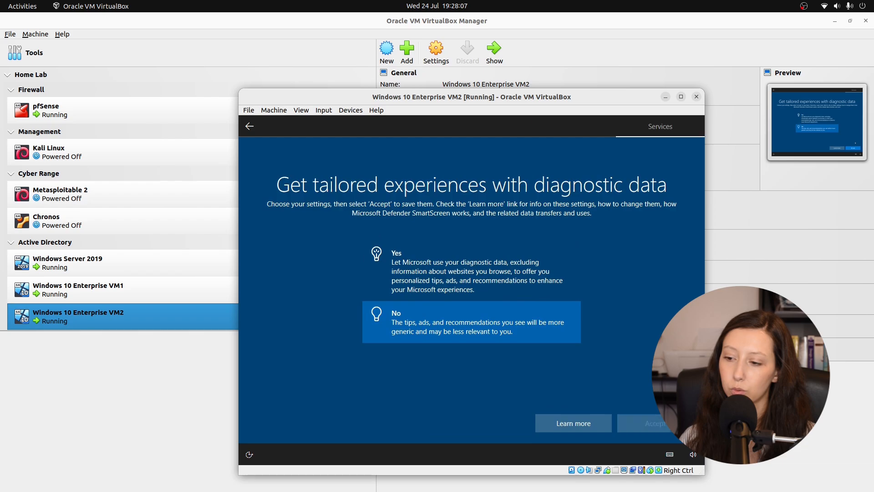
pyautogui.click(645, 423)
pyautogui.click(459, 312)
pyautogui.click(656, 420)
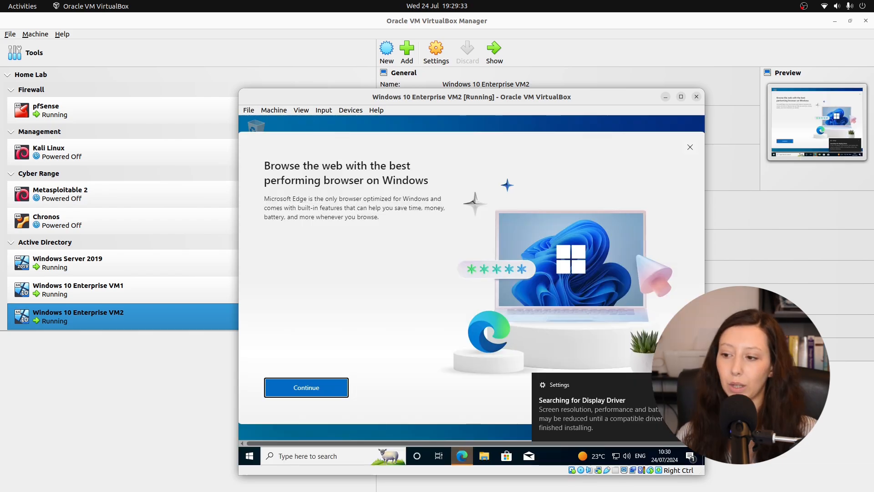
# Close the Edge welcome page, eject the Windows install disc, and insert the Guest Additions CD image
pyautogui.click(690, 147)
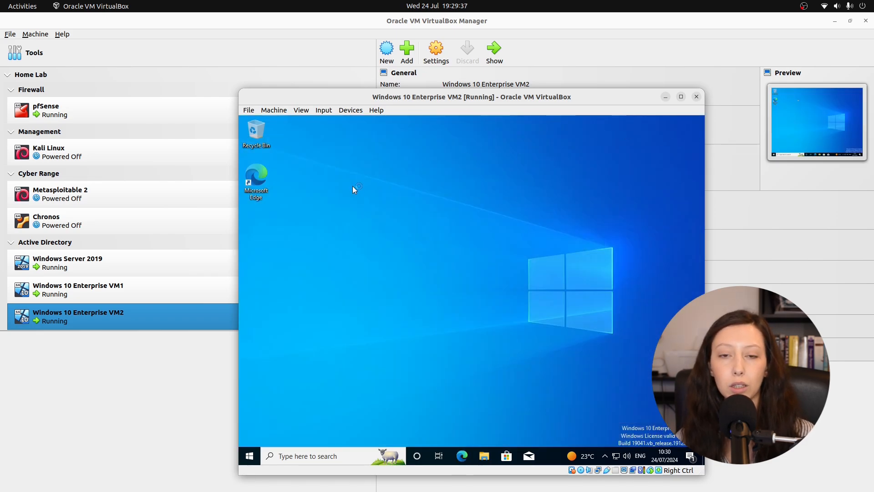
pyautogui.click(343, 112)
pyautogui.moveTo(398, 124)
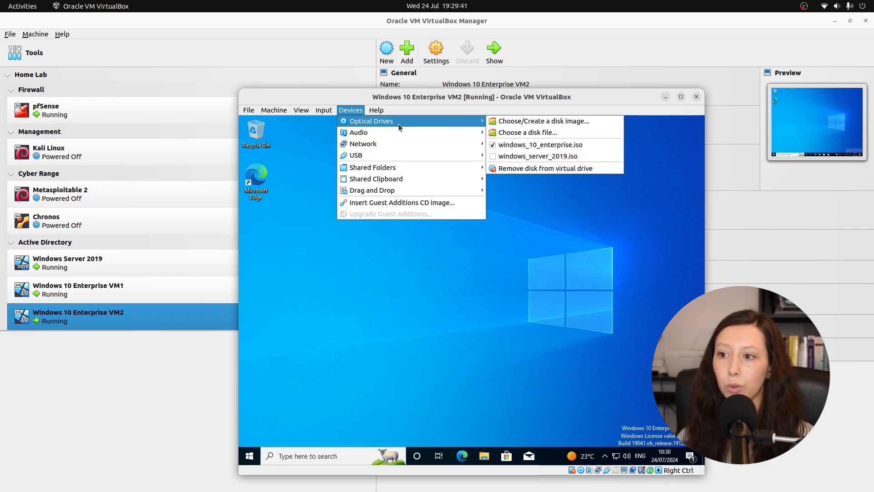
pyautogui.click(517, 170)
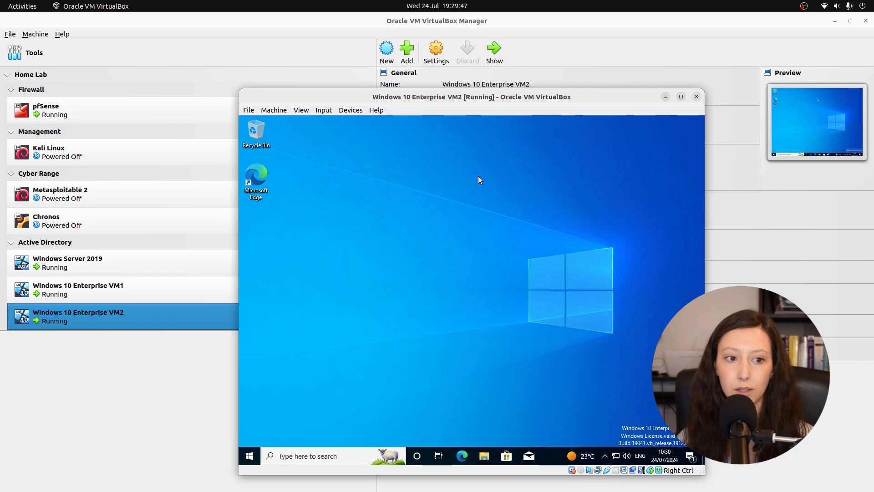
pyautogui.click(348, 111)
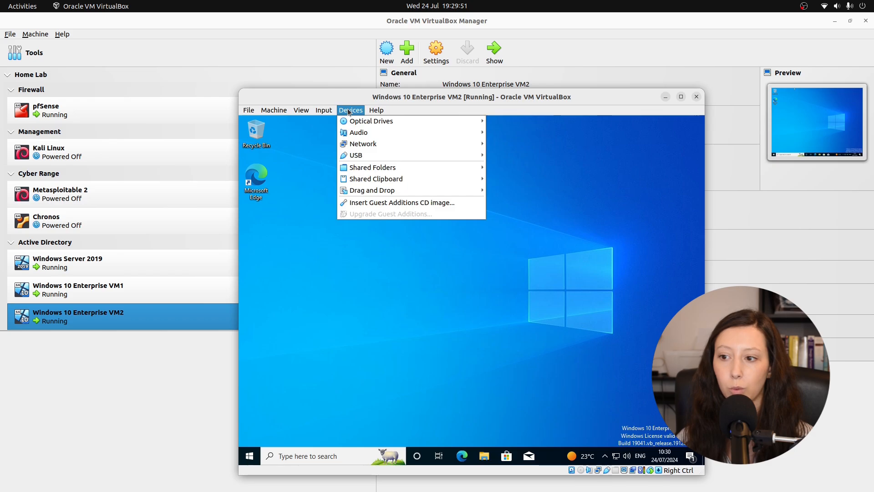
pyautogui.click(372, 202)
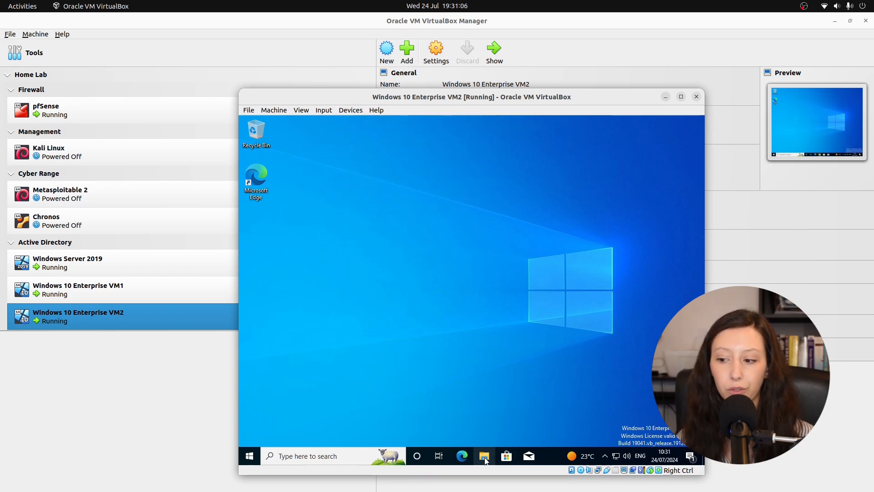
# Launch VBoxWindowsAdditions from the Guest Additions CD drive in File Explorer, approving the UAC prompt
pyautogui.click(485, 456)
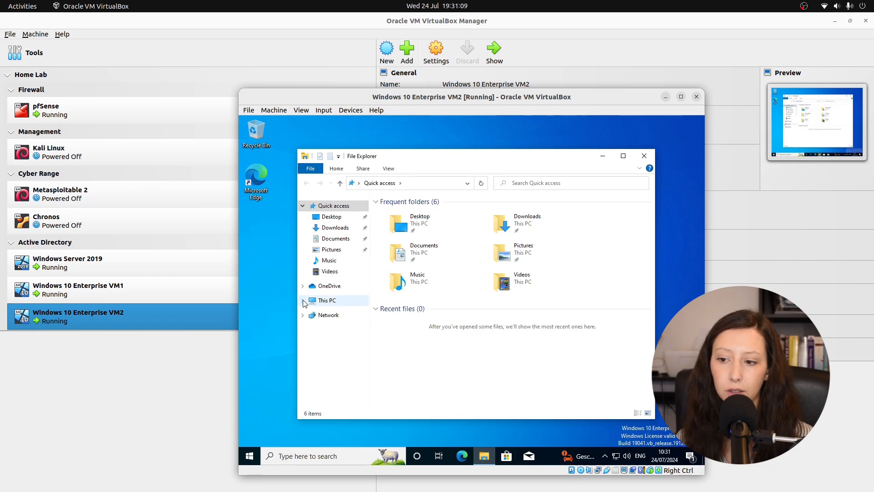
pyautogui.click(304, 301)
pyautogui.scroll(-1, 337, 375)
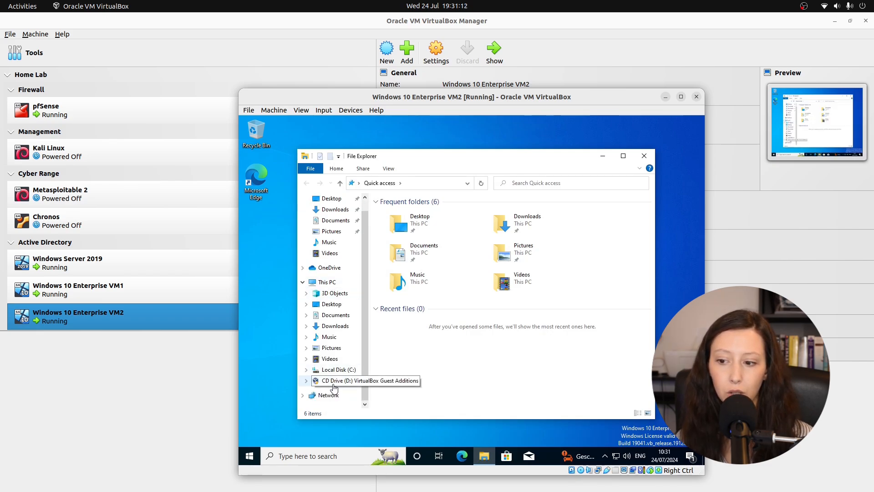
pyautogui.click(333, 383)
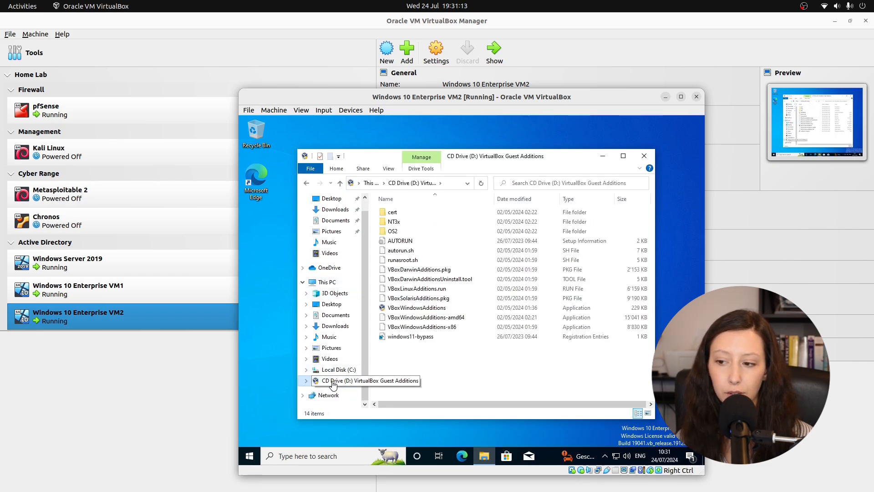
pyautogui.doubleClick(444, 310)
pyautogui.click(443, 352)
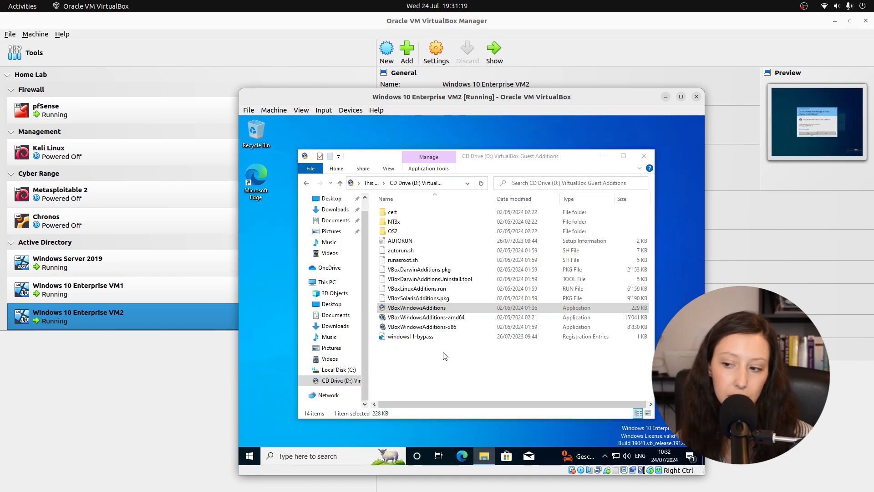
# Install Guest Additions with default settings, reboot now, and sign back in with the password
pyautogui.click(515, 358)
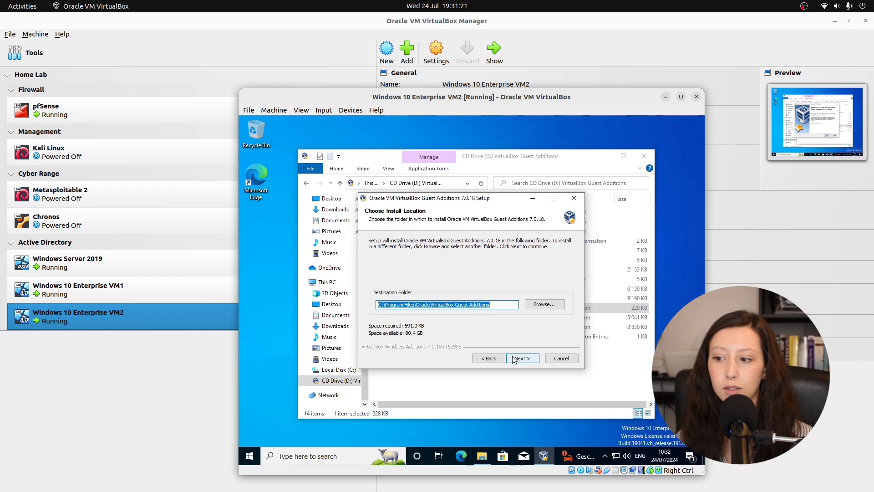
pyautogui.click(514, 359)
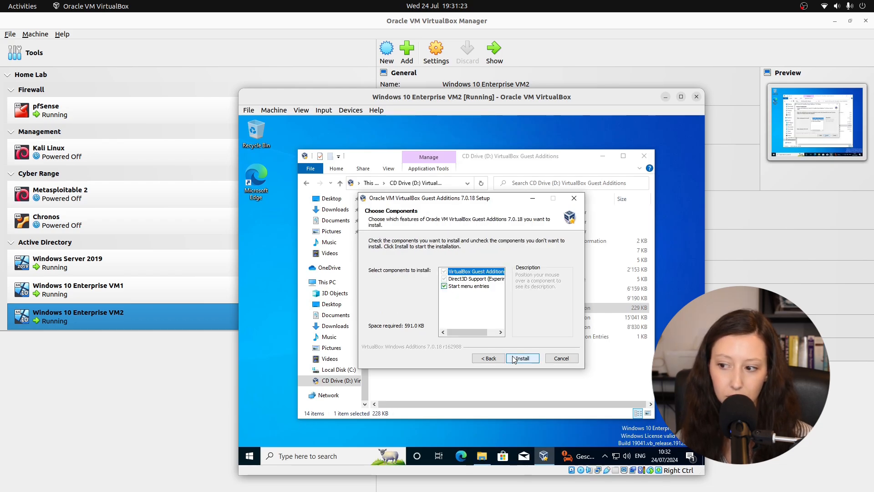
pyautogui.click(514, 359)
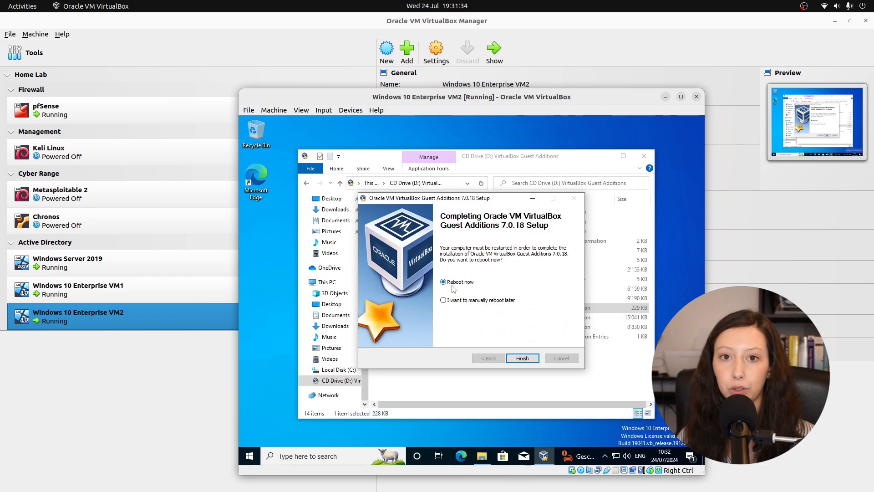
pyautogui.click(522, 359)
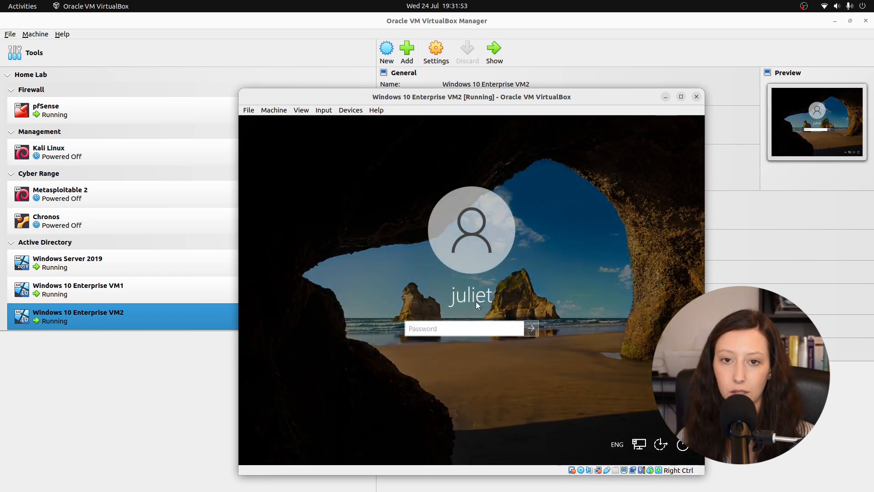
pyautogui.write('•••')
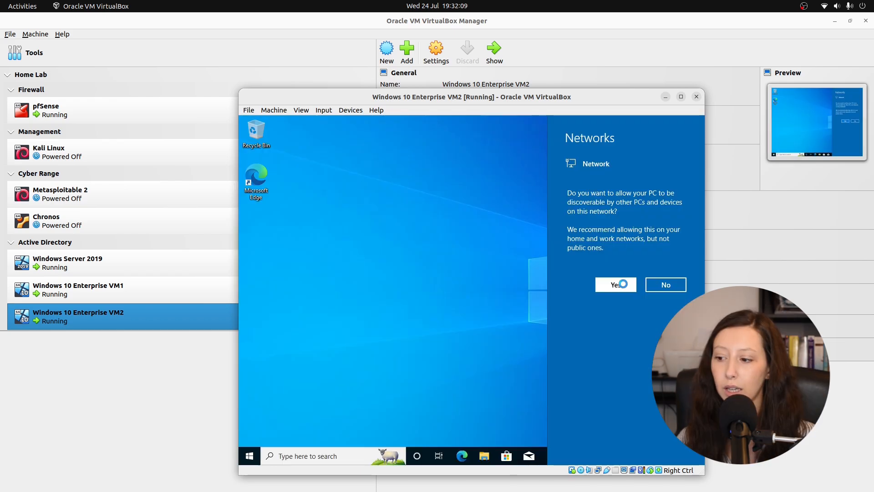
pyautogui.click(622, 283)
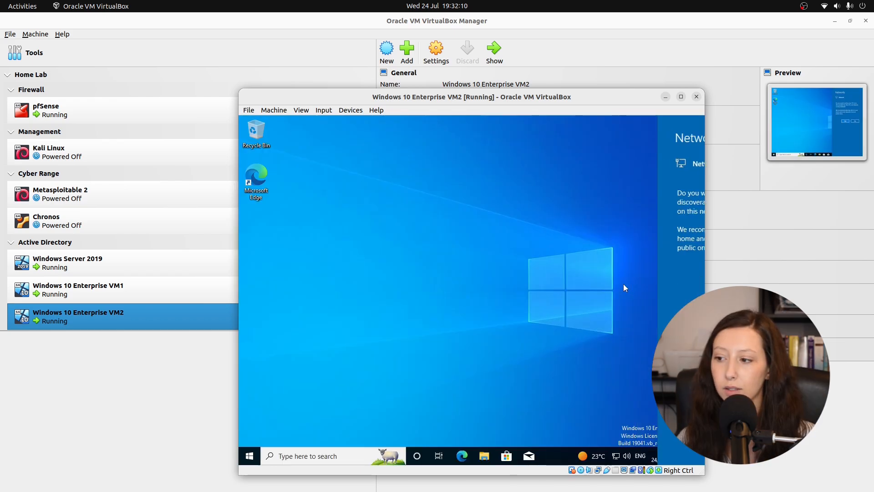
# Eject the Guest Additions disc from VM2's optical drive and select only VM2 in the machine list
pyautogui.click(354, 111)
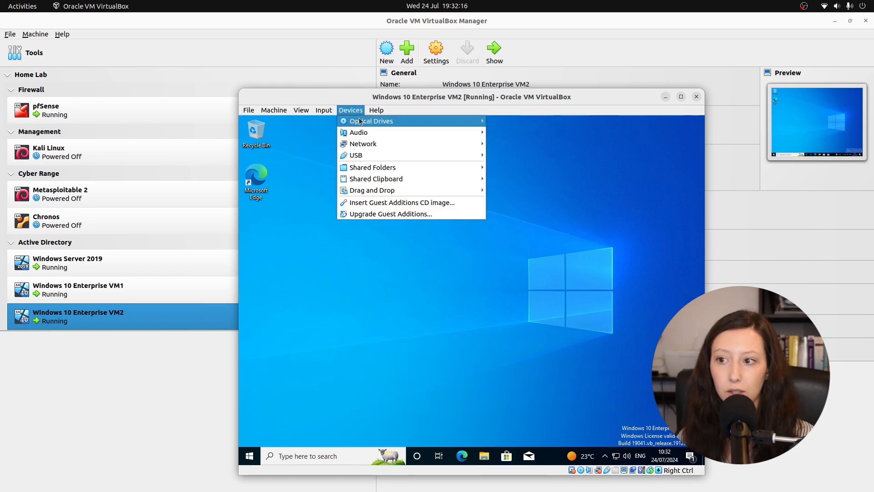
pyautogui.moveTo(359, 120)
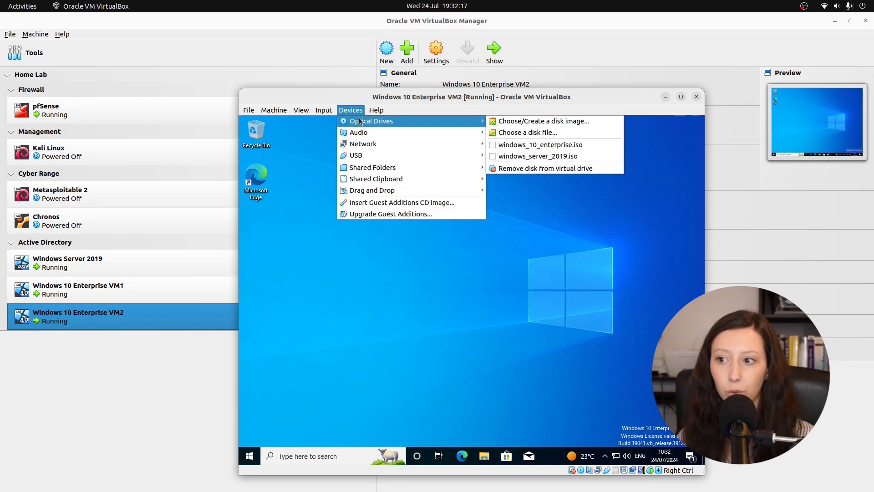
pyautogui.click(560, 167)
pyautogui.keyDown('ctrl'); pyautogui.click(20, 292); pyautogui.keyUp('ctrl')
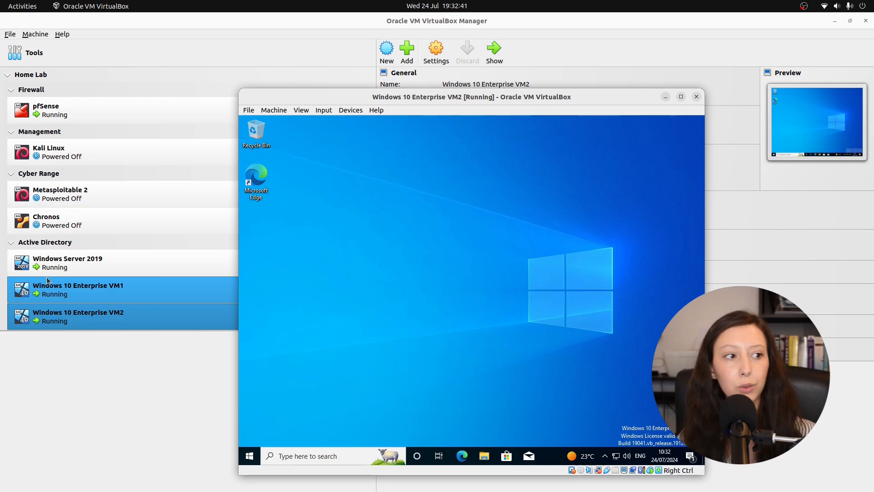
pyautogui.keyDown('ctrl'); pyautogui.click(19, 293); pyautogui.keyUp('ctrl')
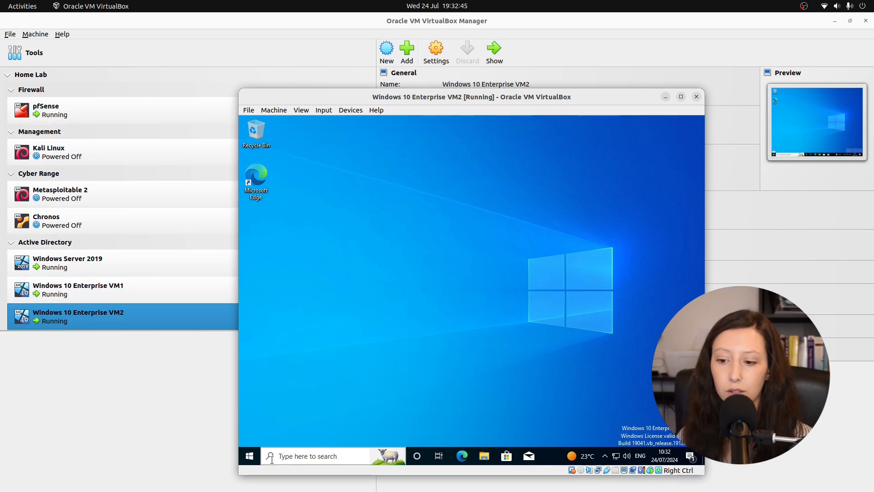
# Open This PC's About page, maximize the windows, and reach Advanced system settings' Computer Name tab
pyautogui.click(272, 459)
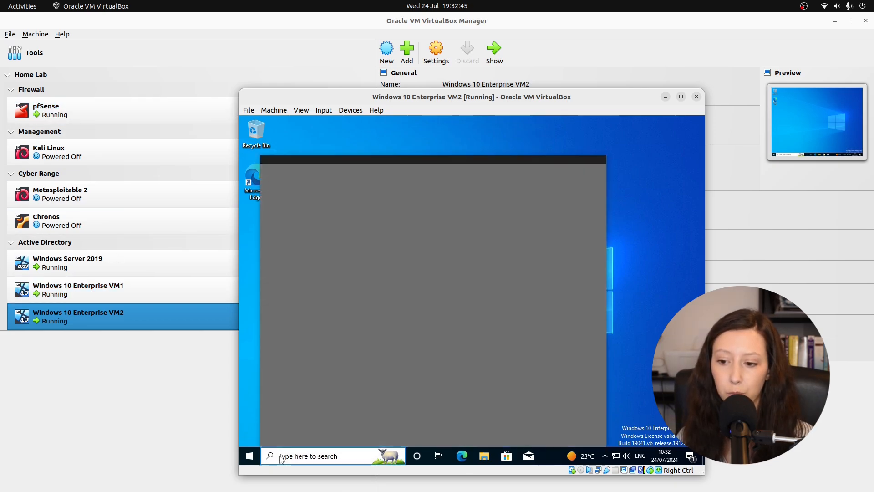
pyautogui.write('thi')
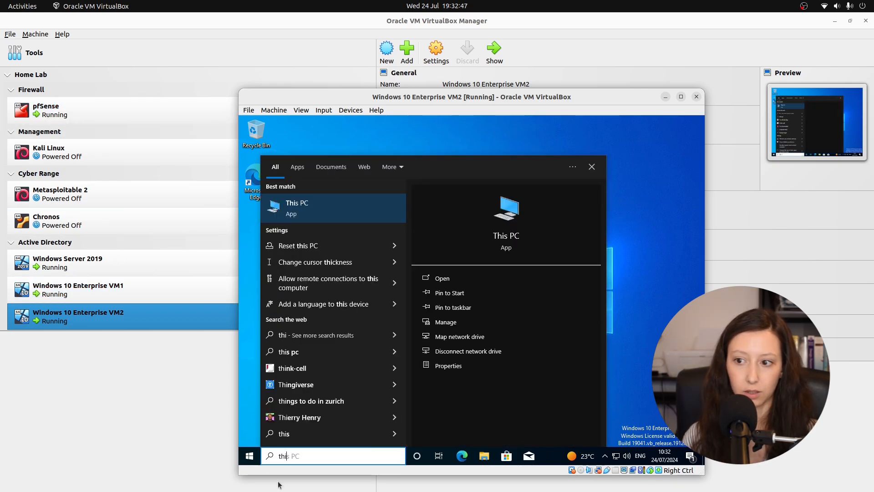
pyautogui.click(454, 367)
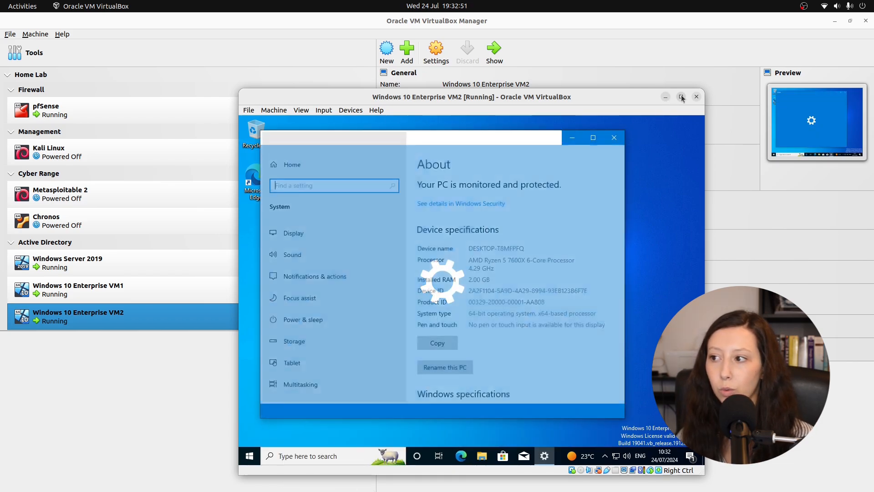
pyautogui.click(681, 97)
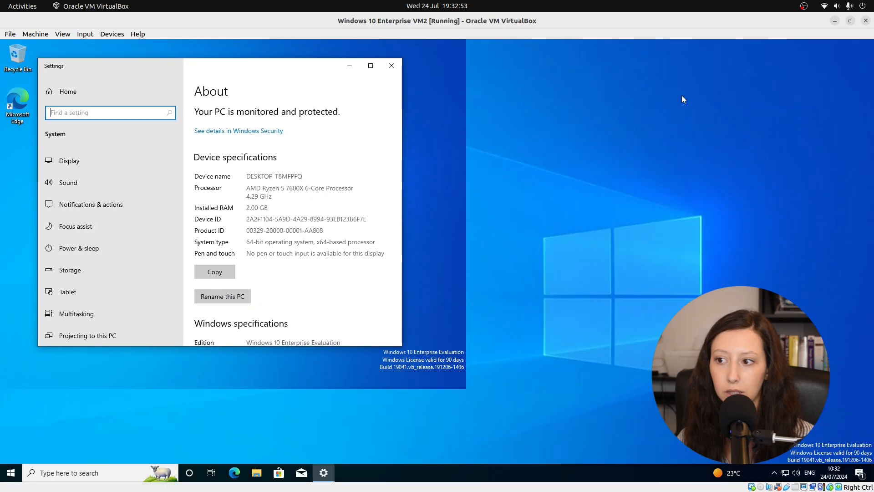
pyautogui.click(371, 65)
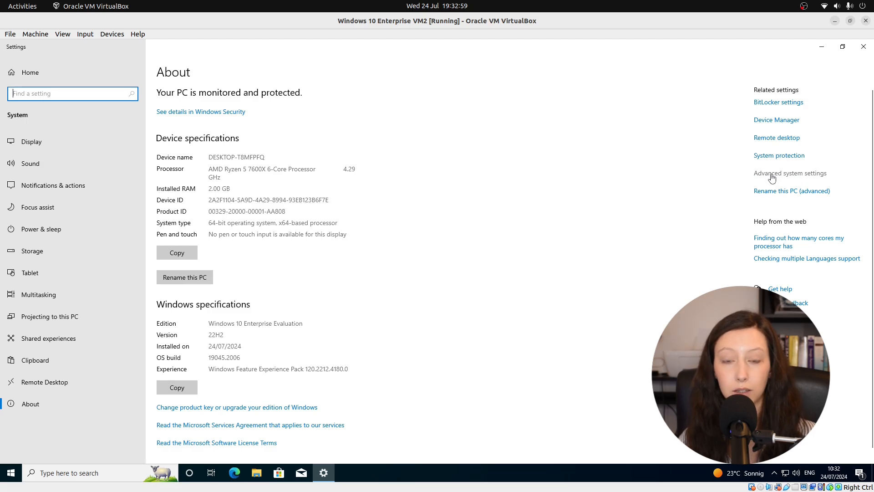
pyautogui.click(772, 173)
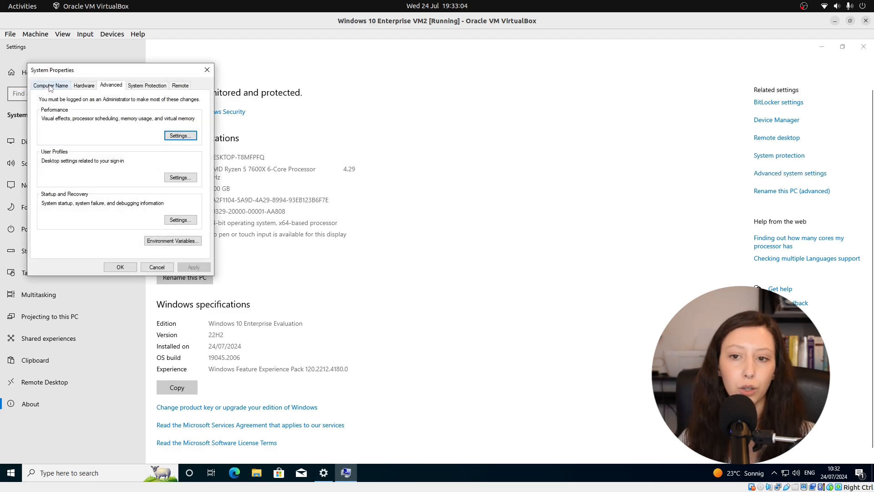
pyautogui.click(50, 86)
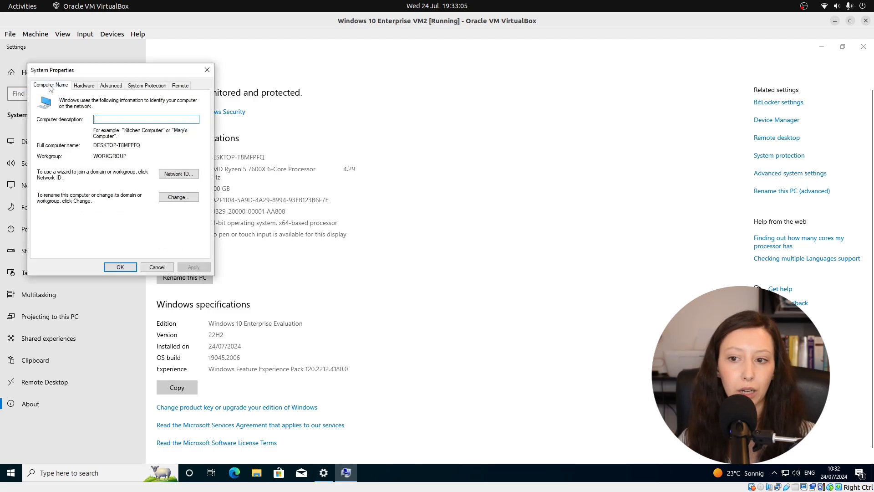
# Rename the computer to Win10-VM2 and set domain membership to ad.lab with DNS suffix ad.lab
pyautogui.click(185, 198)
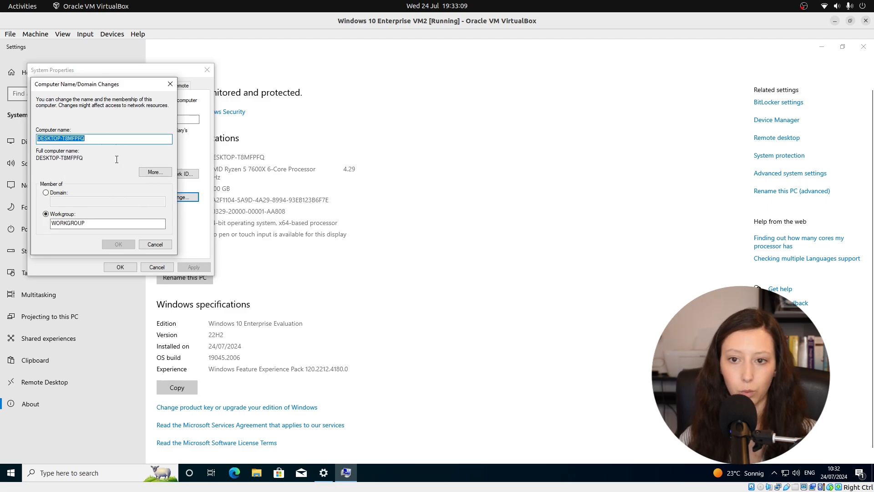
pyautogui.press('BackSpace')
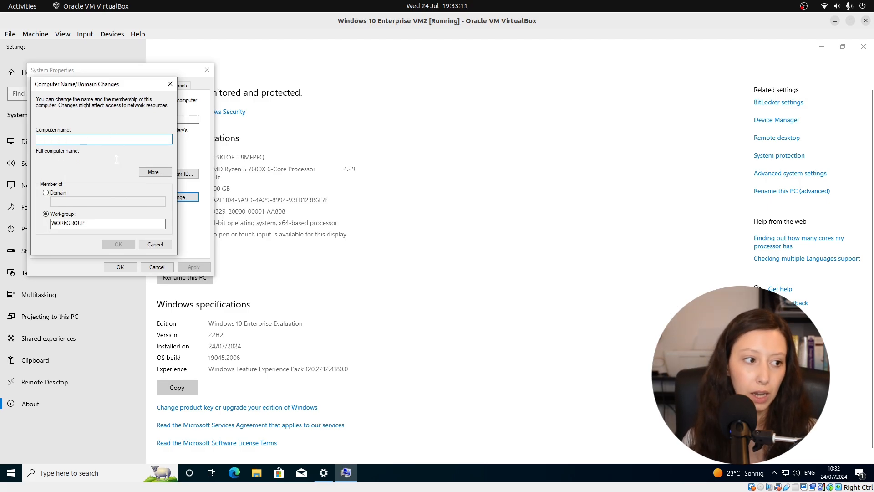
pyautogui.write('Win10-VM2')
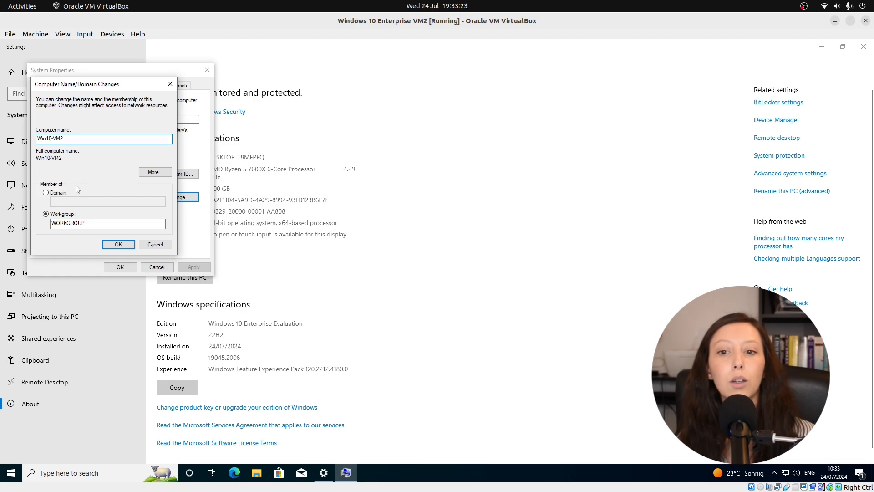
pyautogui.click(46, 193)
pyautogui.click(58, 199)
pyautogui.write('ad.lab')
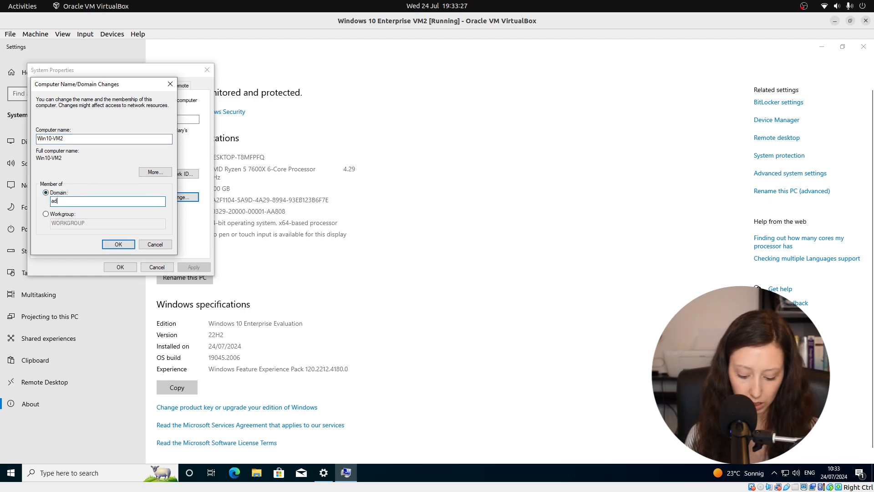
pyautogui.click(154, 173)
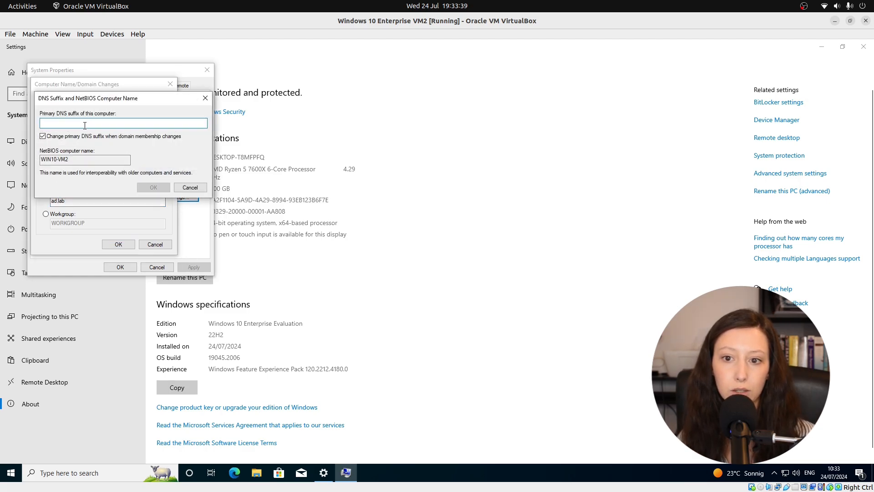
pyautogui.write('ad.lab')
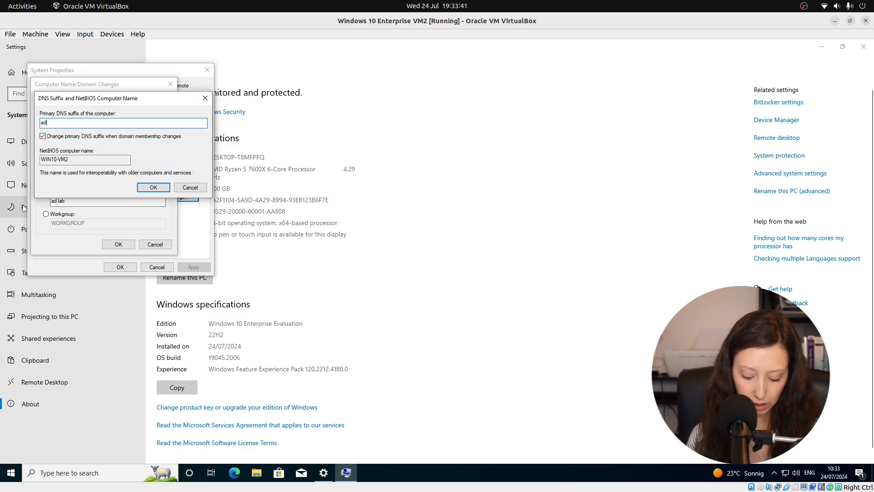
pyautogui.click(153, 188)
# Apply the join with domain admin credentials, acknowledge the welcome and restart notices, and restart now
pyautogui.click(119, 245)
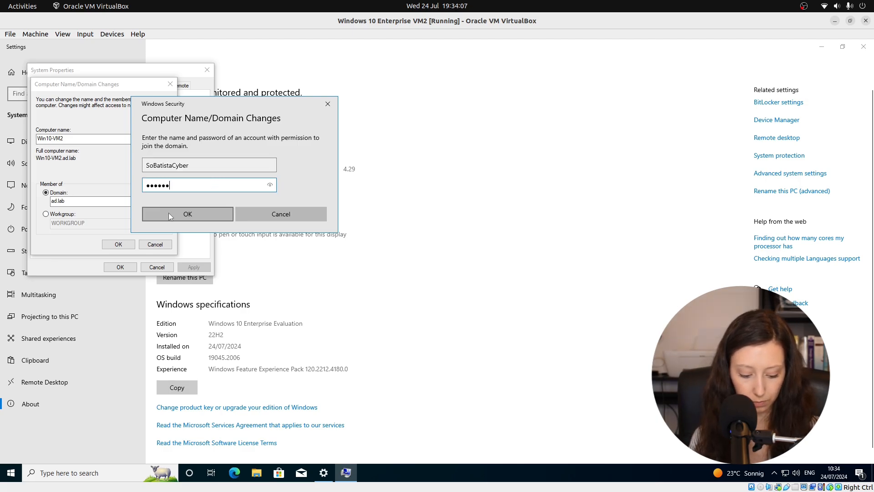
pyautogui.click(168, 213)
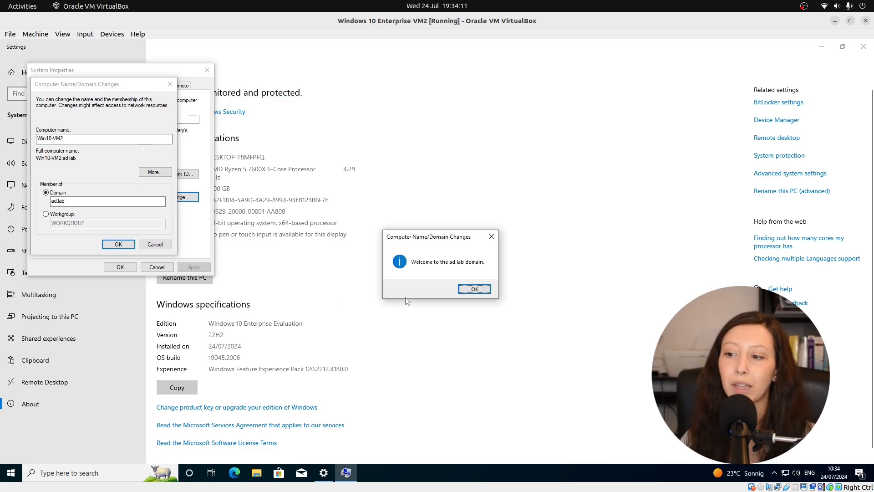
pyautogui.click(475, 289)
pyautogui.click(493, 269)
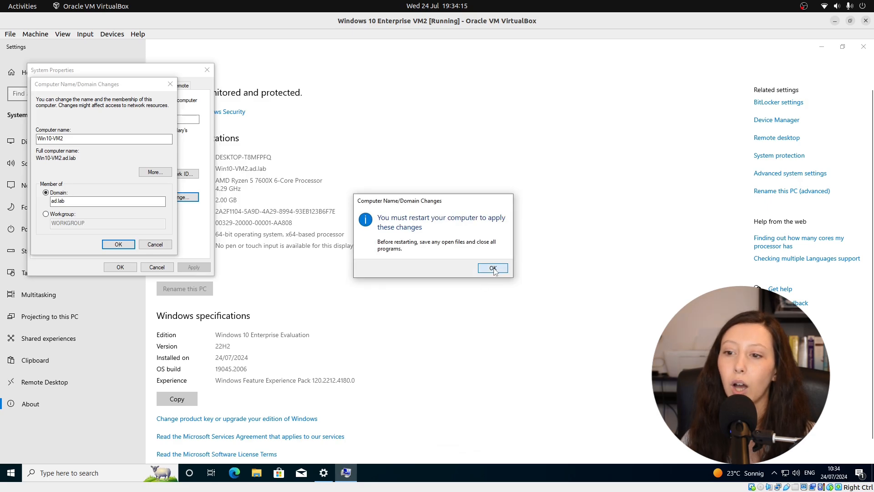
pyautogui.click(120, 267)
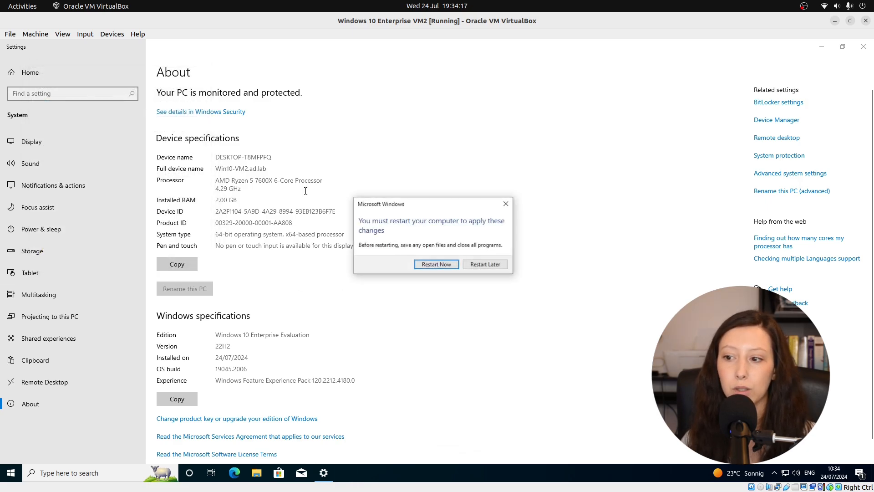
pyautogui.click(436, 265)
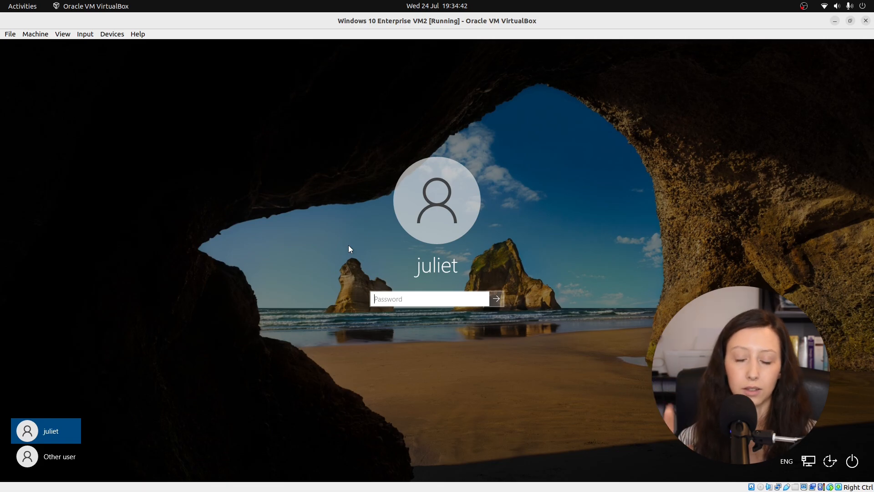
# Sign in to VM2 as a domain user via Other user and dismiss the Edge promotion
pyautogui.click(45, 458)
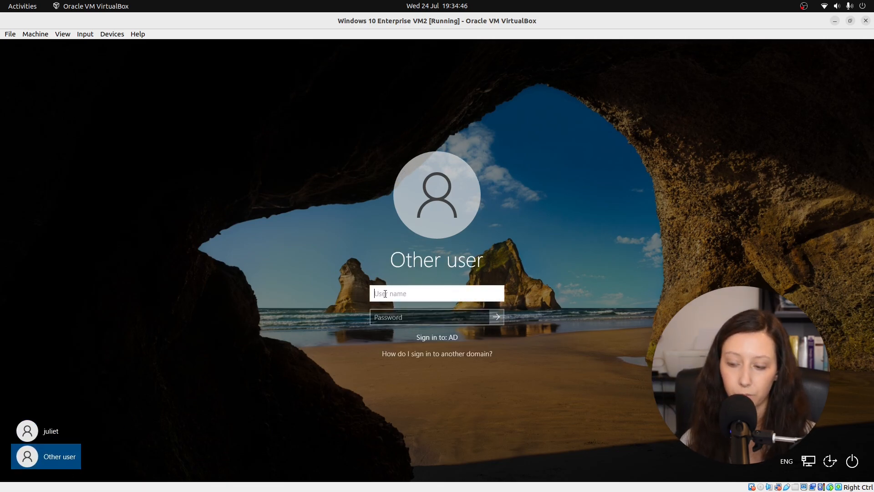
pyautogui.write('Juliet.')
pyautogui.write('O')
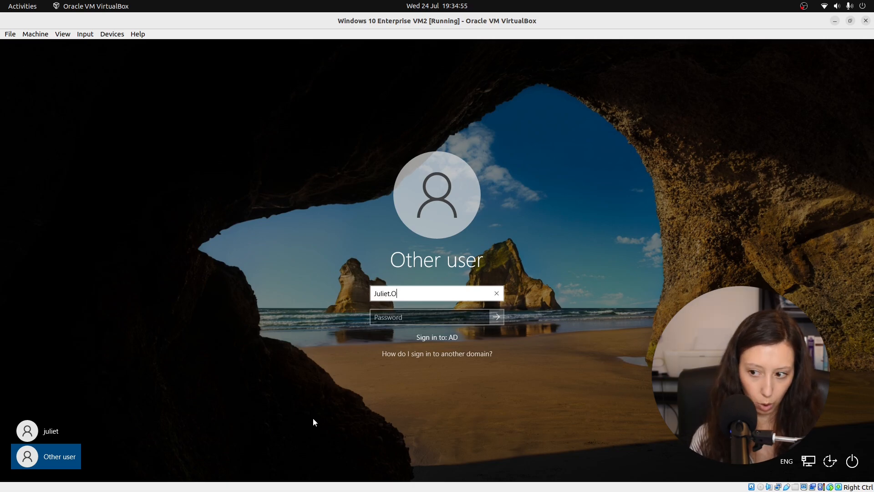
pyautogui.write("'Hera")
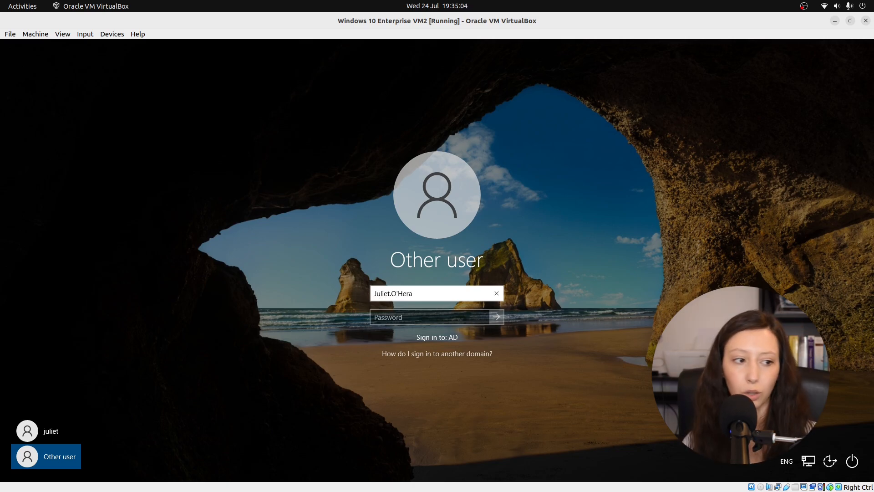
pyautogui.click(378, 314)
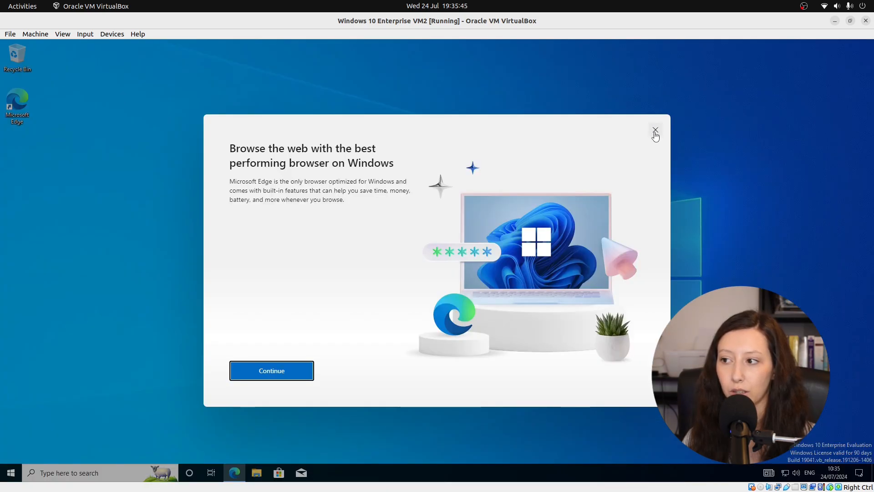
pyautogui.click(655, 132)
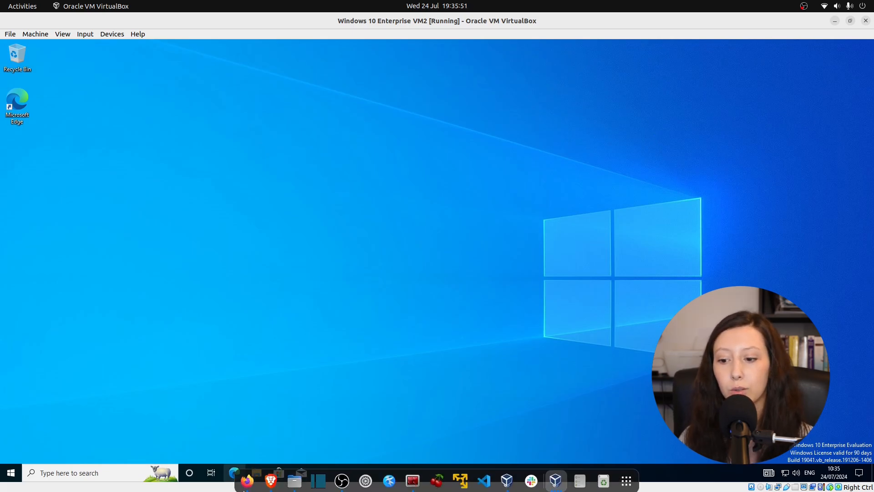
# Open Windows PowerShell from search and run whoami to confirm the ad domain account
pyautogui.click(105, 476)
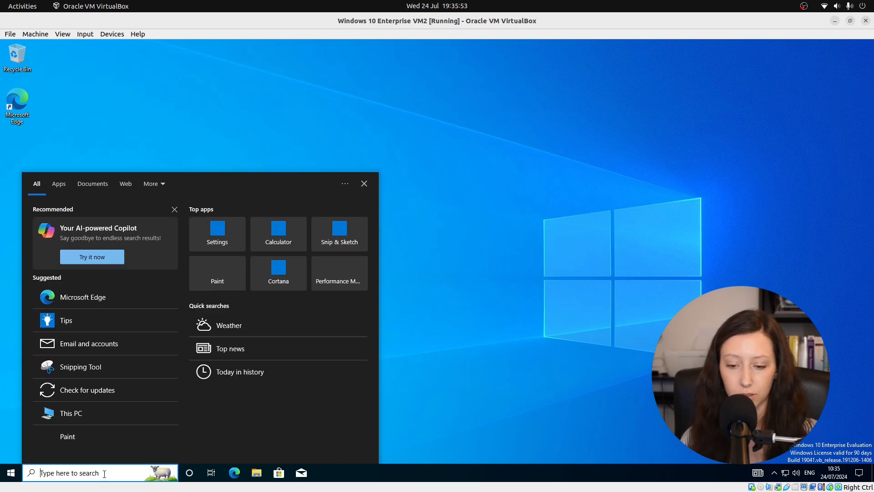
pyautogui.write('pow')
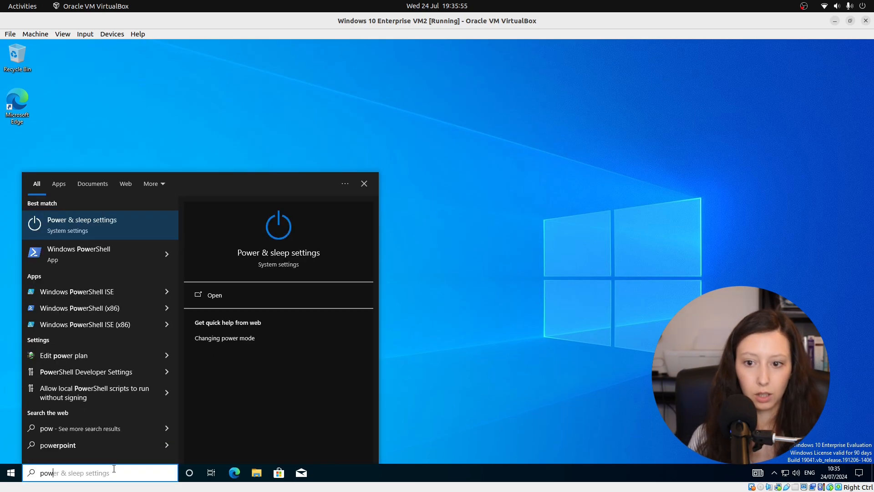
pyautogui.click(97, 259)
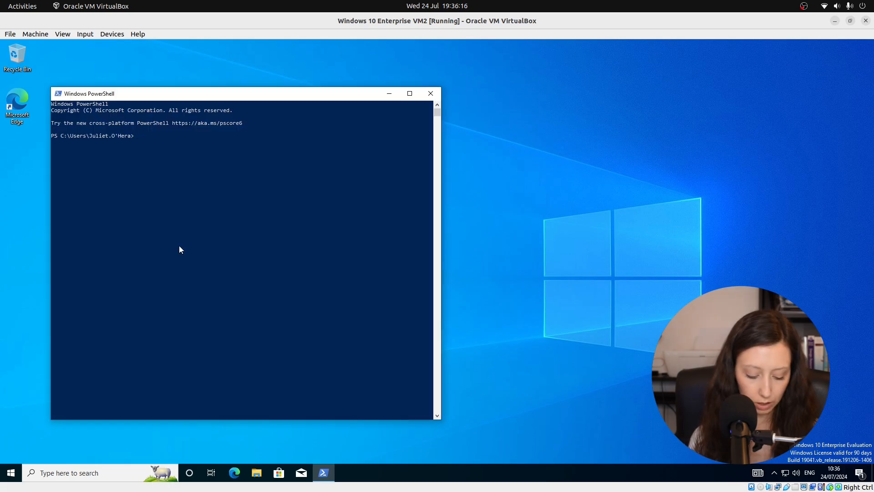
pyautogui.write('whoami')
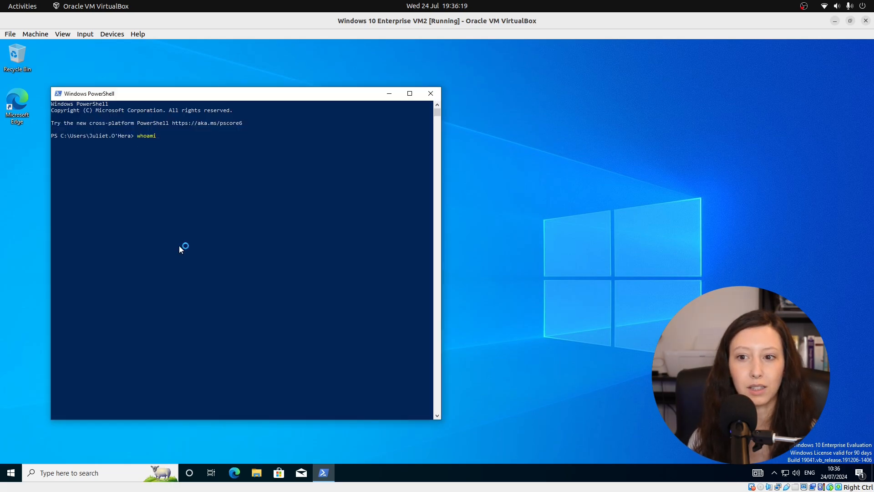
pyautogui.press('Return')
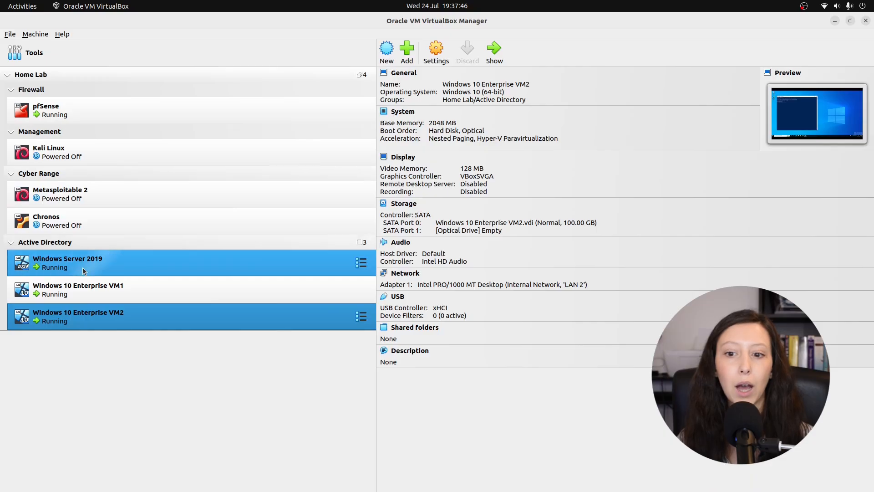
# Show the Windows Server 2019 VM, unlock it with Ctrl+Delete, and close PowerShell and Server Manager
pyautogui.click(81, 267)
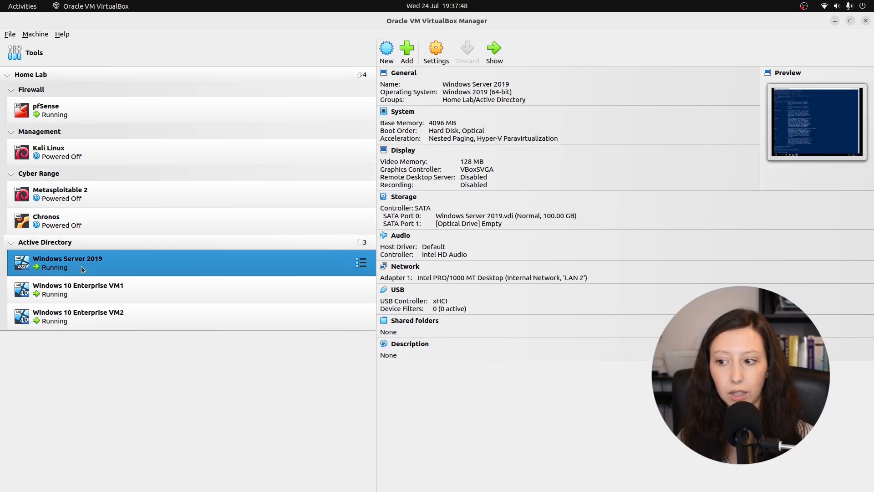
pyautogui.click(494, 51)
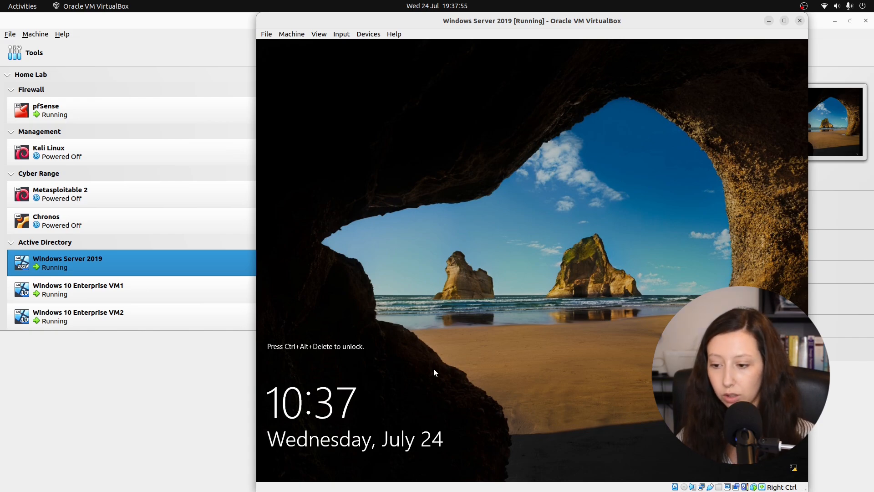
pyautogui.hotkey('ctrl', 'Delete')
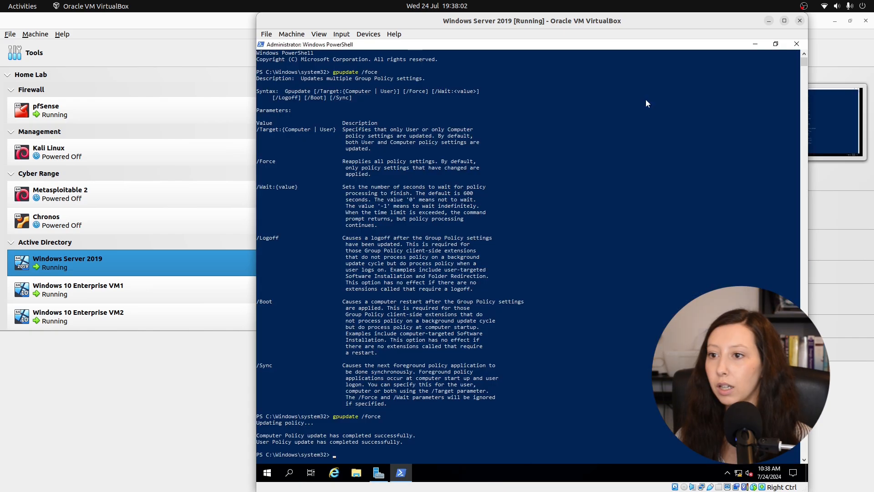
pyautogui.click(797, 44)
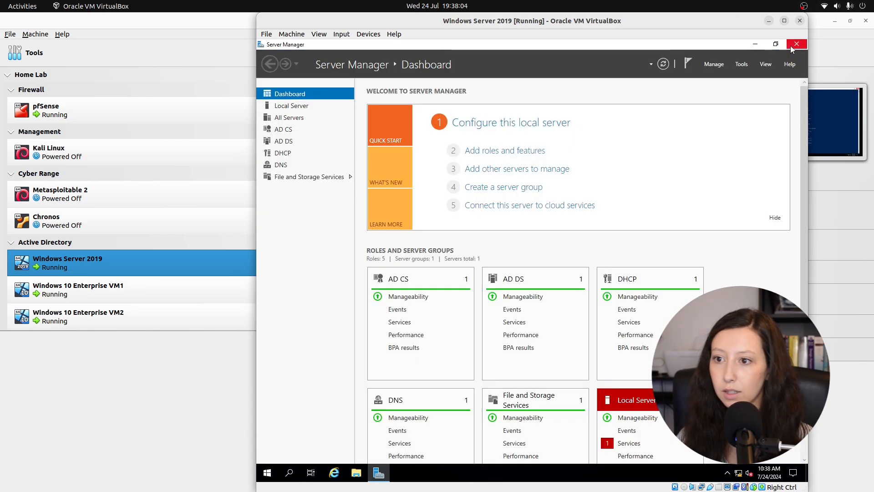
pyautogui.click(755, 44)
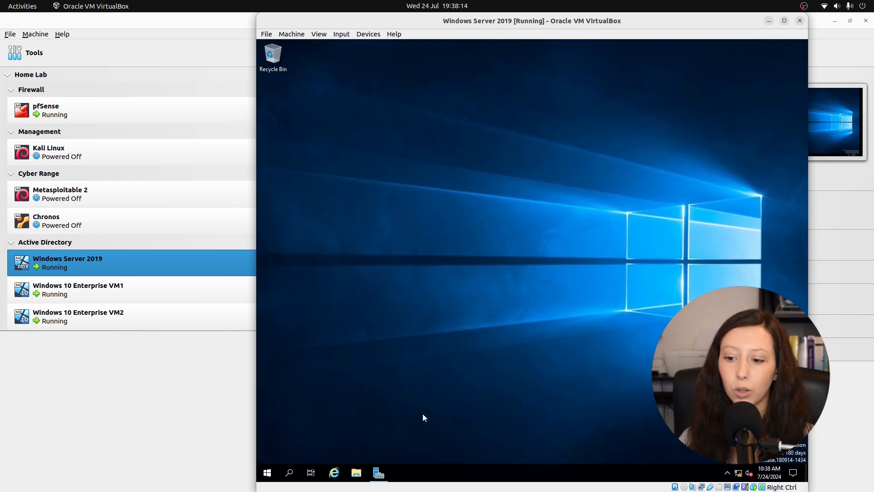
# Open the DHCP console and expand dc1.ad.lab > IPv4 > 10.80.80.0 scope > Address Leases
pyautogui.click(266, 476)
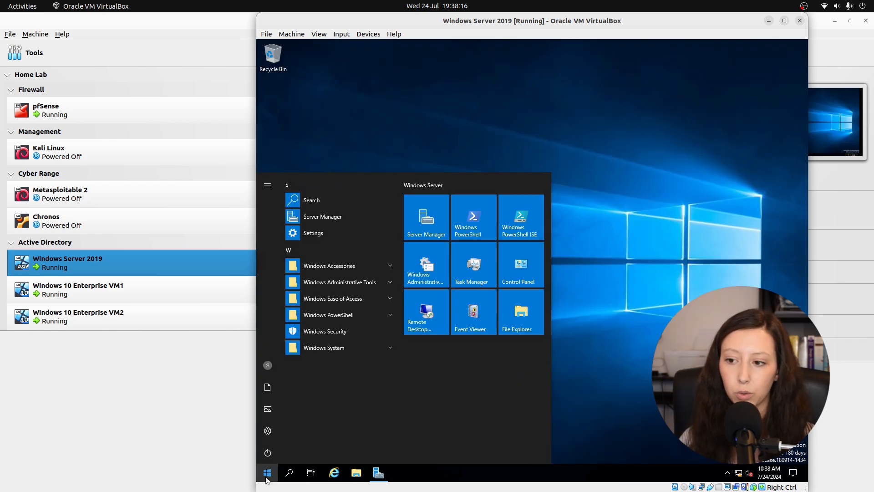
pyautogui.click(392, 283)
pyautogui.scroll(-2, 376, 304)
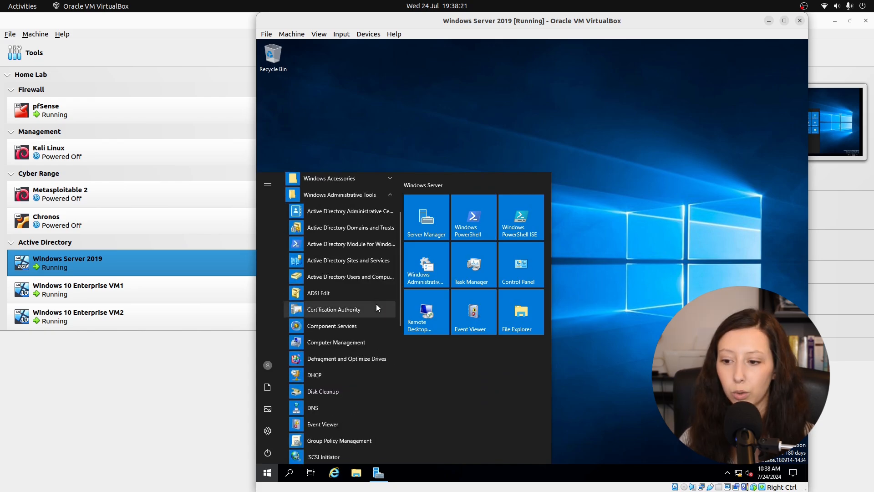
pyautogui.click(352, 373)
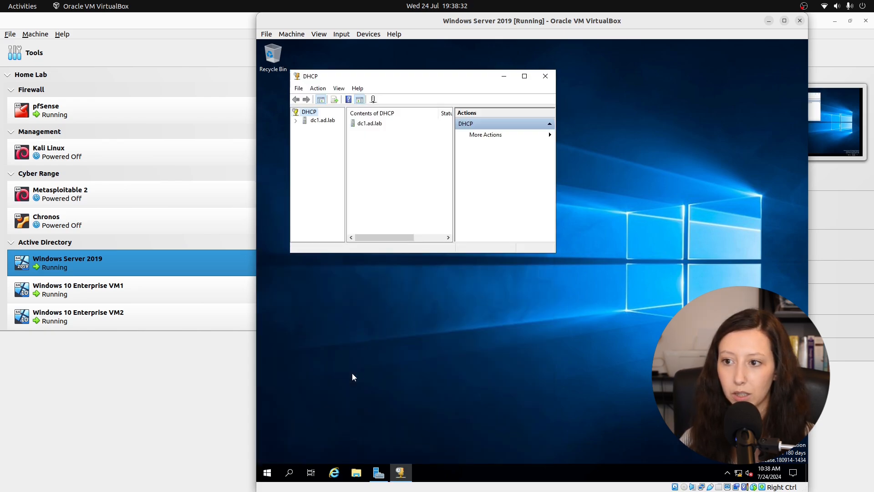
pyautogui.click(296, 121)
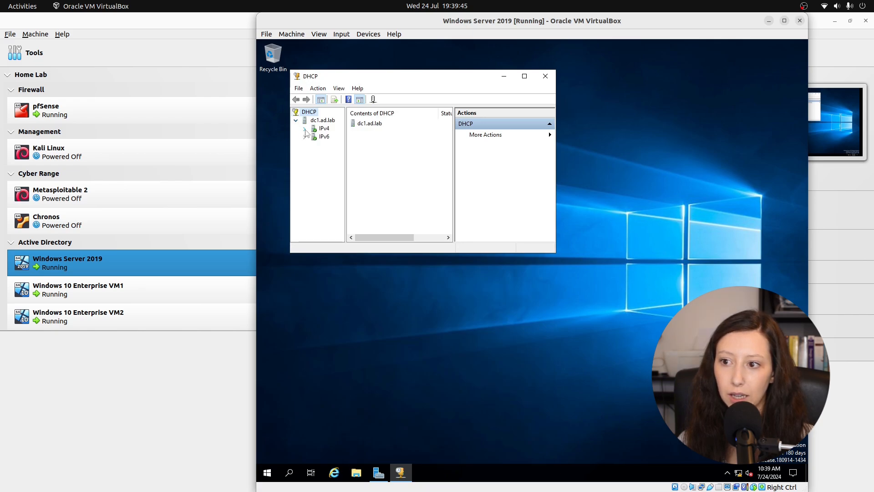
pyautogui.click(305, 129)
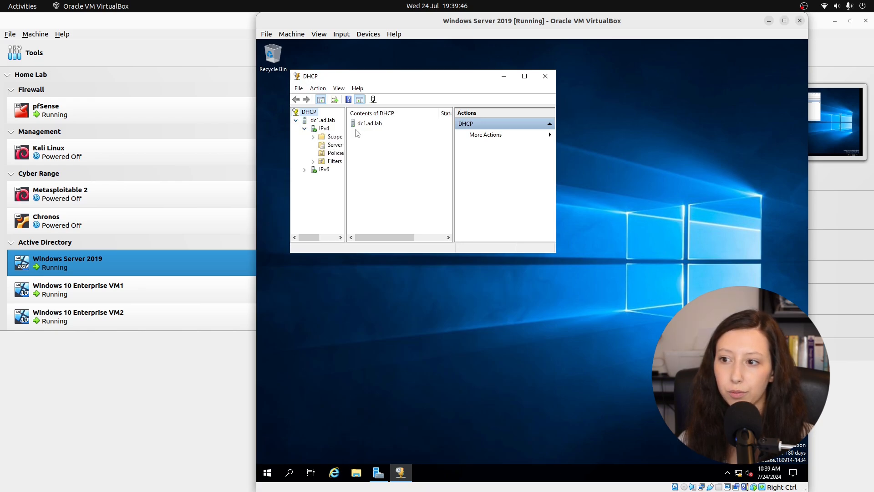
pyautogui.click(525, 76)
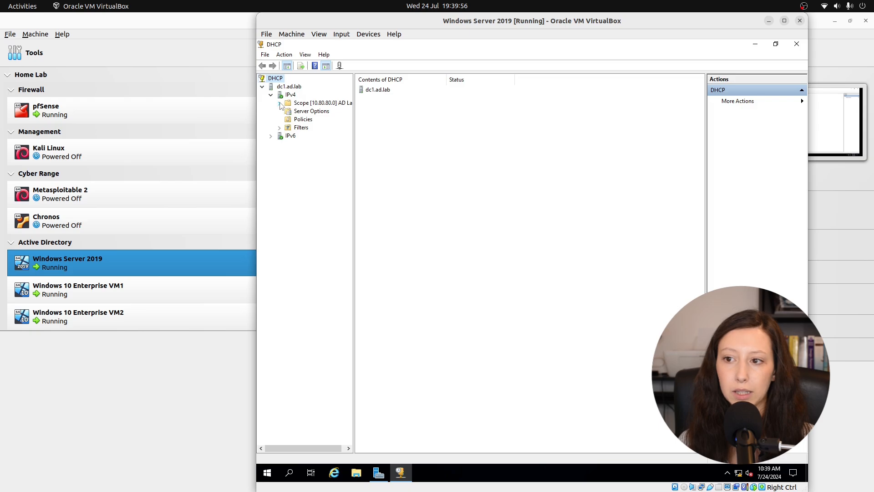
pyautogui.click(280, 103)
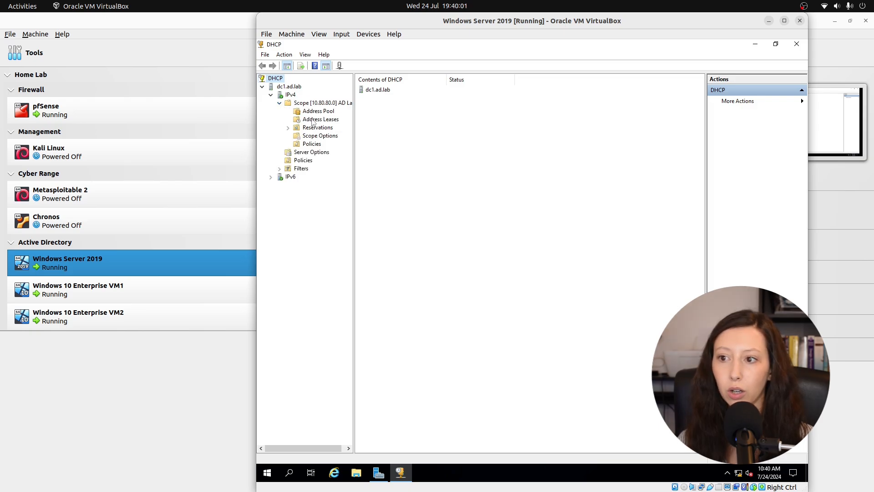
pyautogui.click(312, 121)
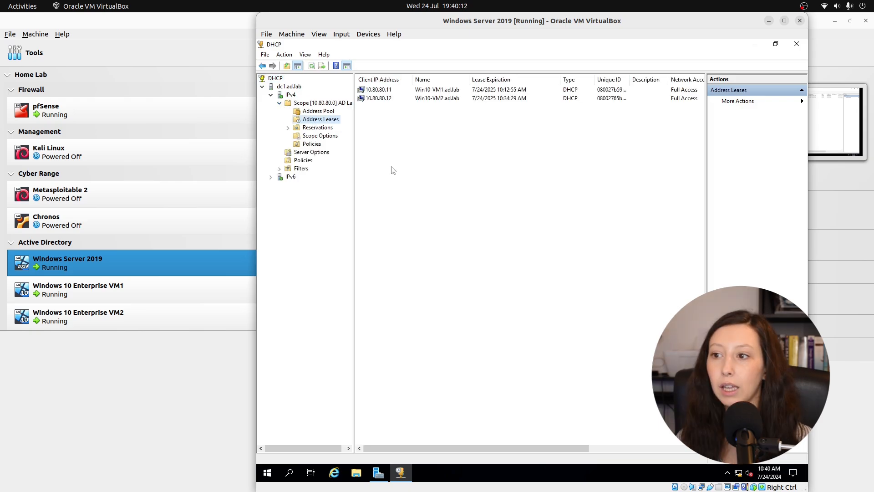